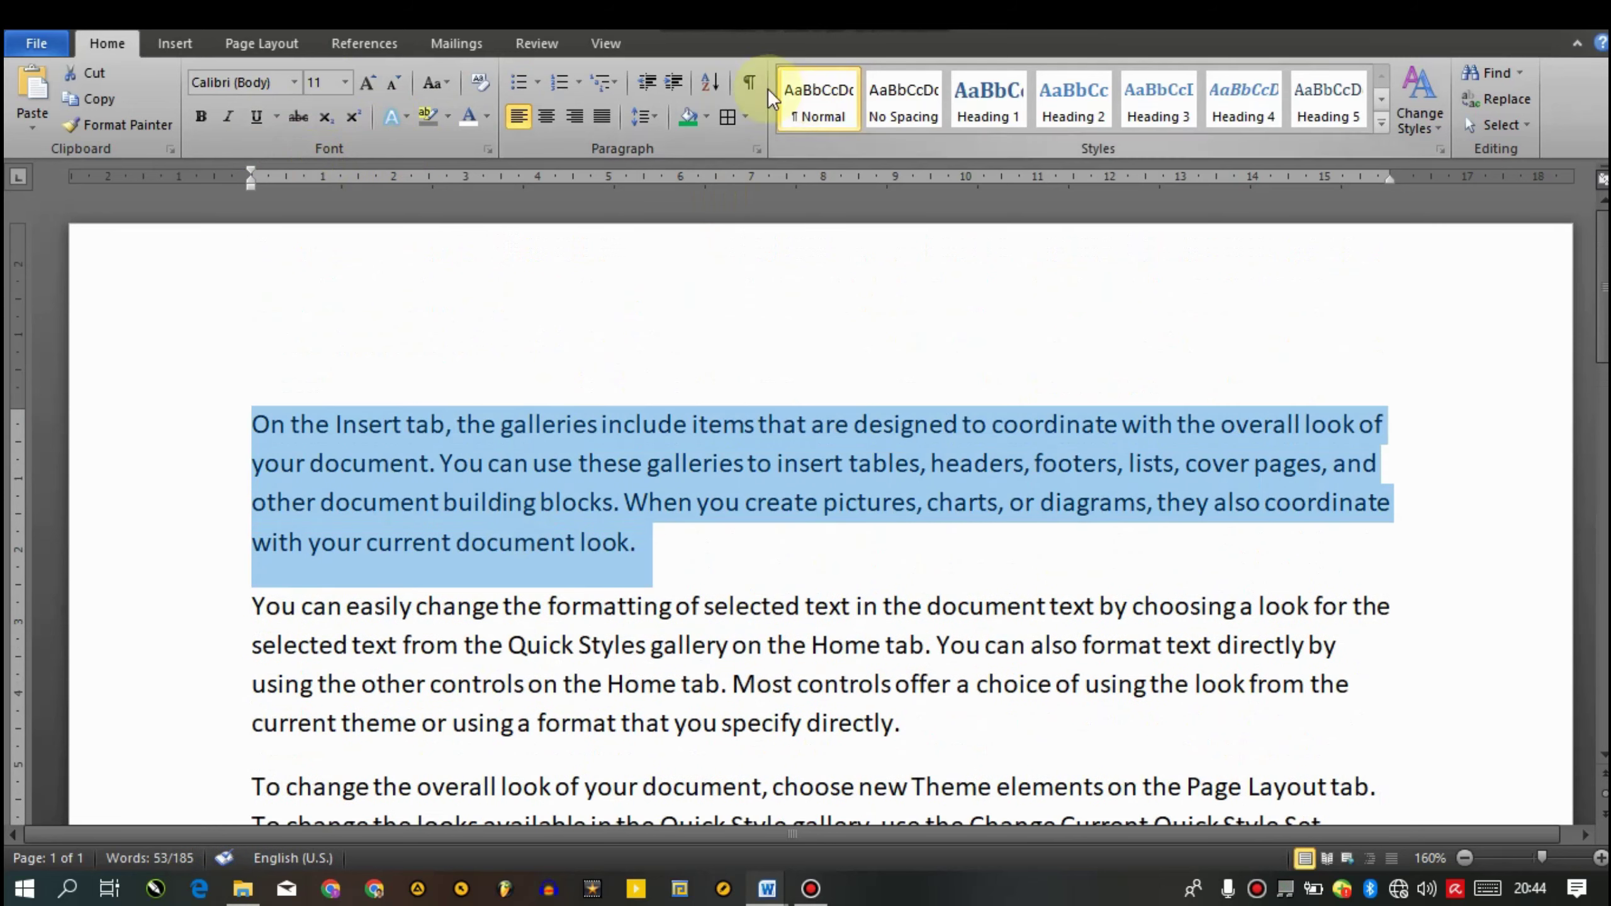
# Apply orange background shading to the first paragraph
pyautogui.click(706, 117)
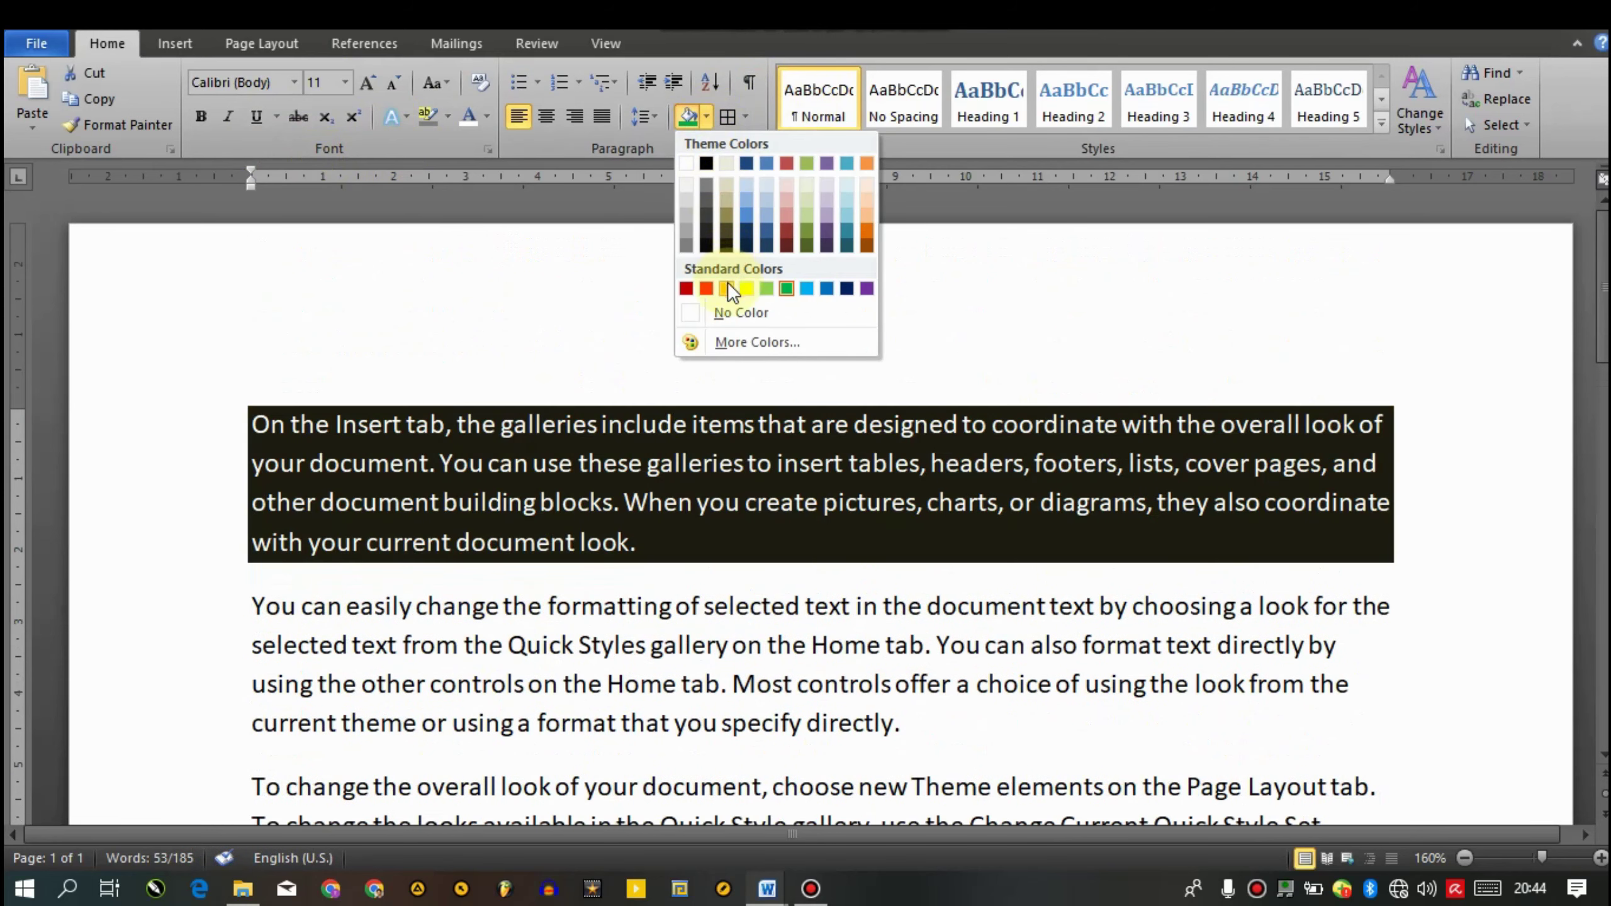
pyautogui.click(727, 287)
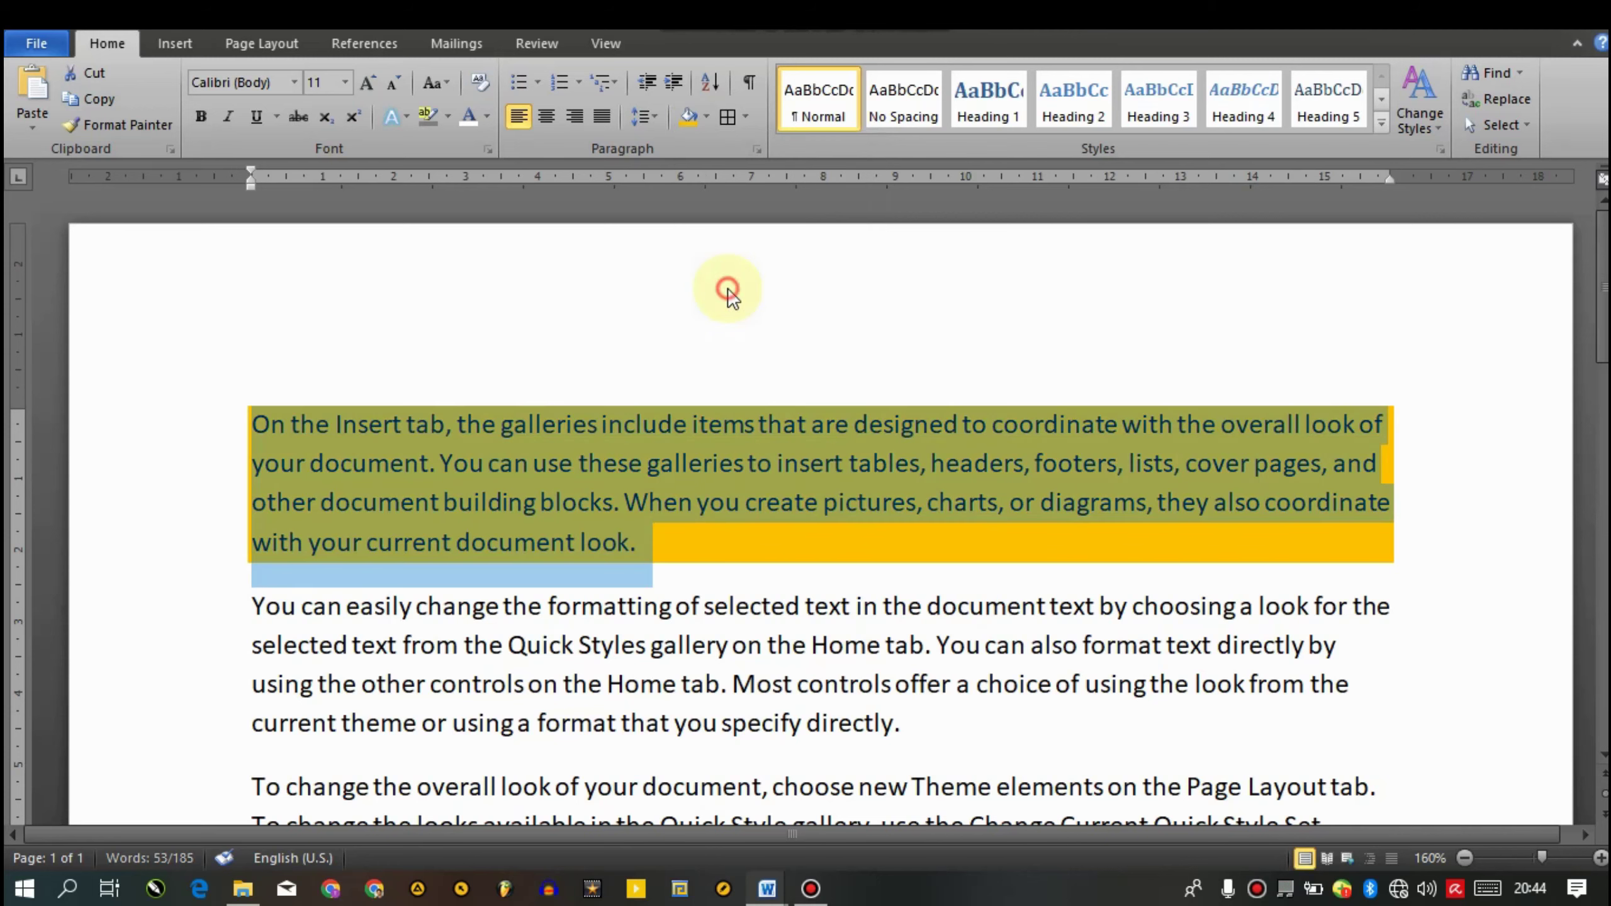
pyautogui.click(764, 431)
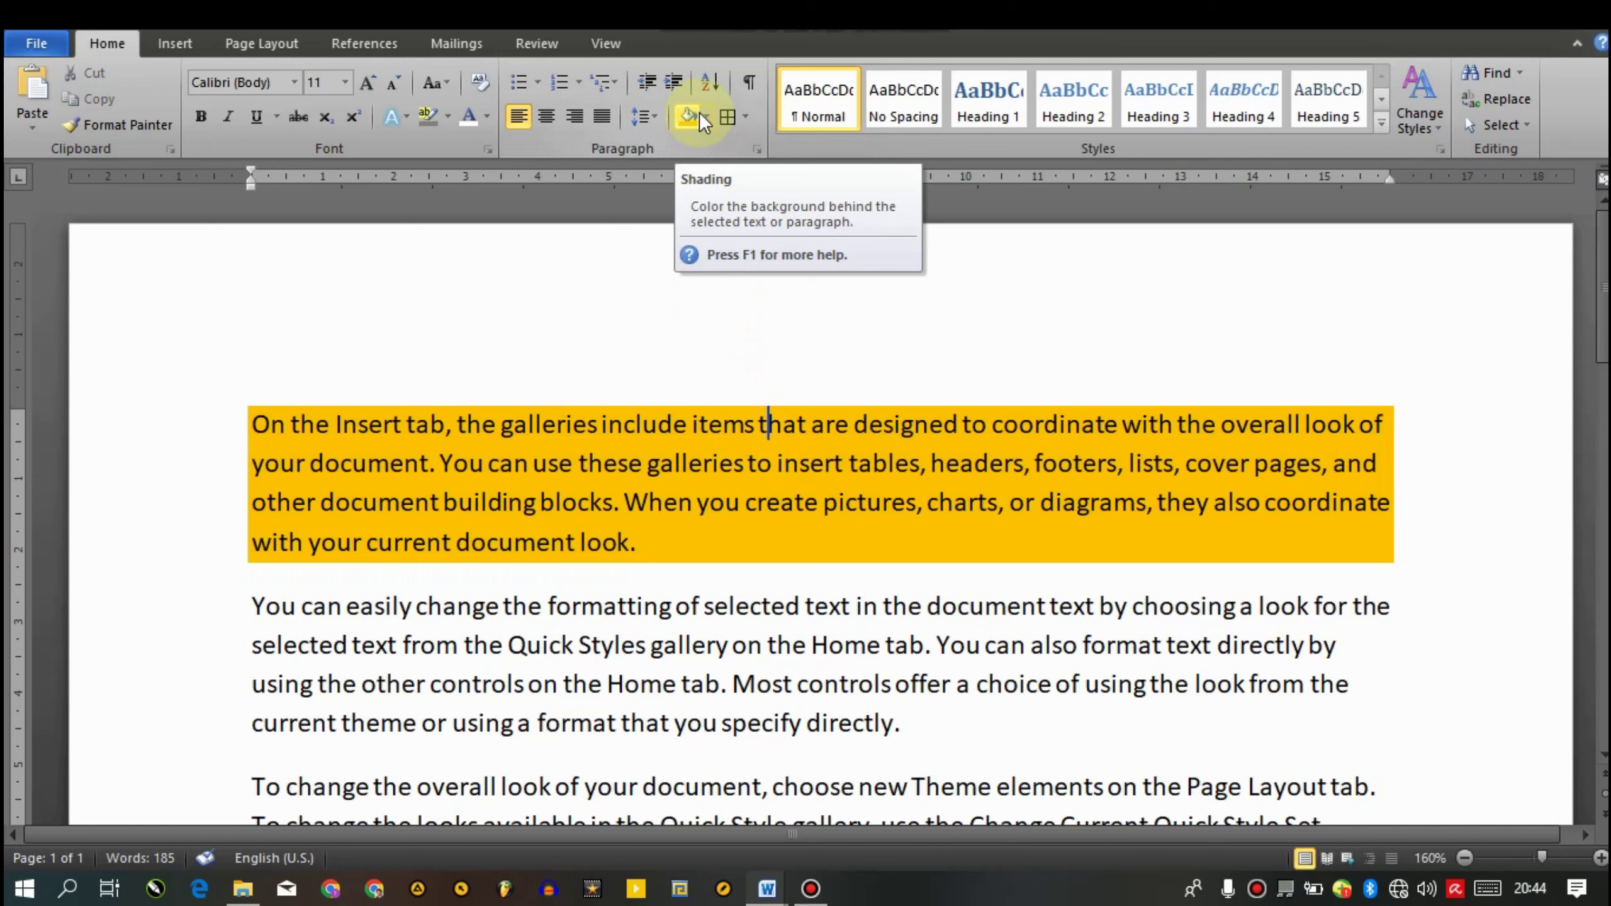
# Increase the font size of the entire document to 14 and return to its beginning
pyautogui.press('Left')
pyautogui.hotkey('ctrl', 'shift', 'Left')
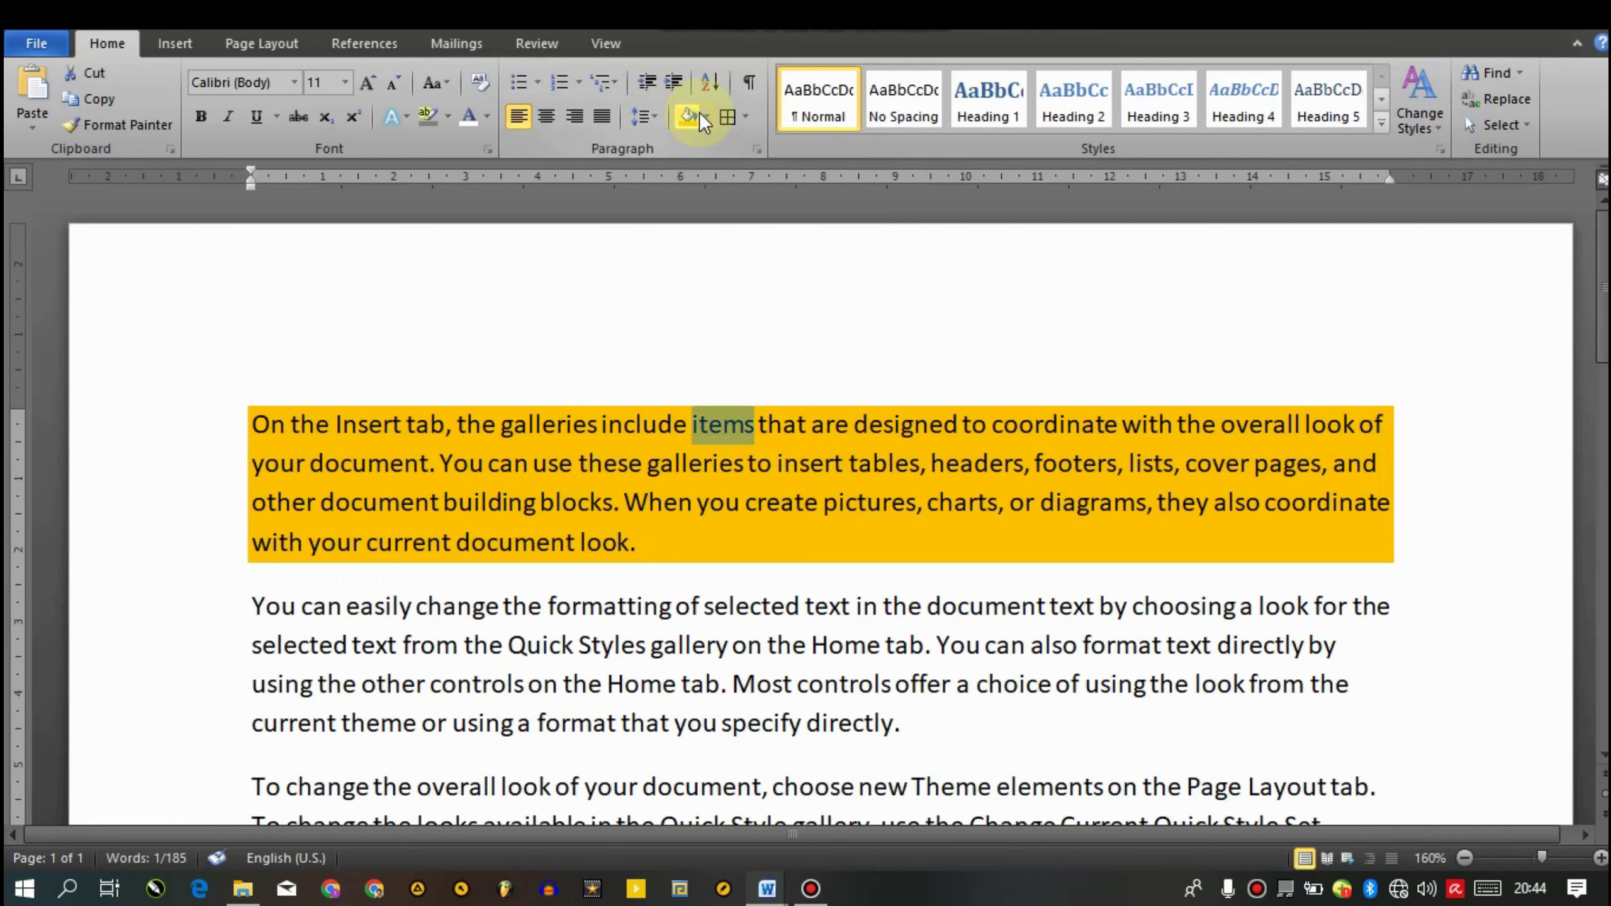
pyautogui.hotkey('ctrl', 'a')
pyautogui.hotkey('ctrl', 'shift', '.')
pyautogui.hotkey('ctrl', 'shift', '.')
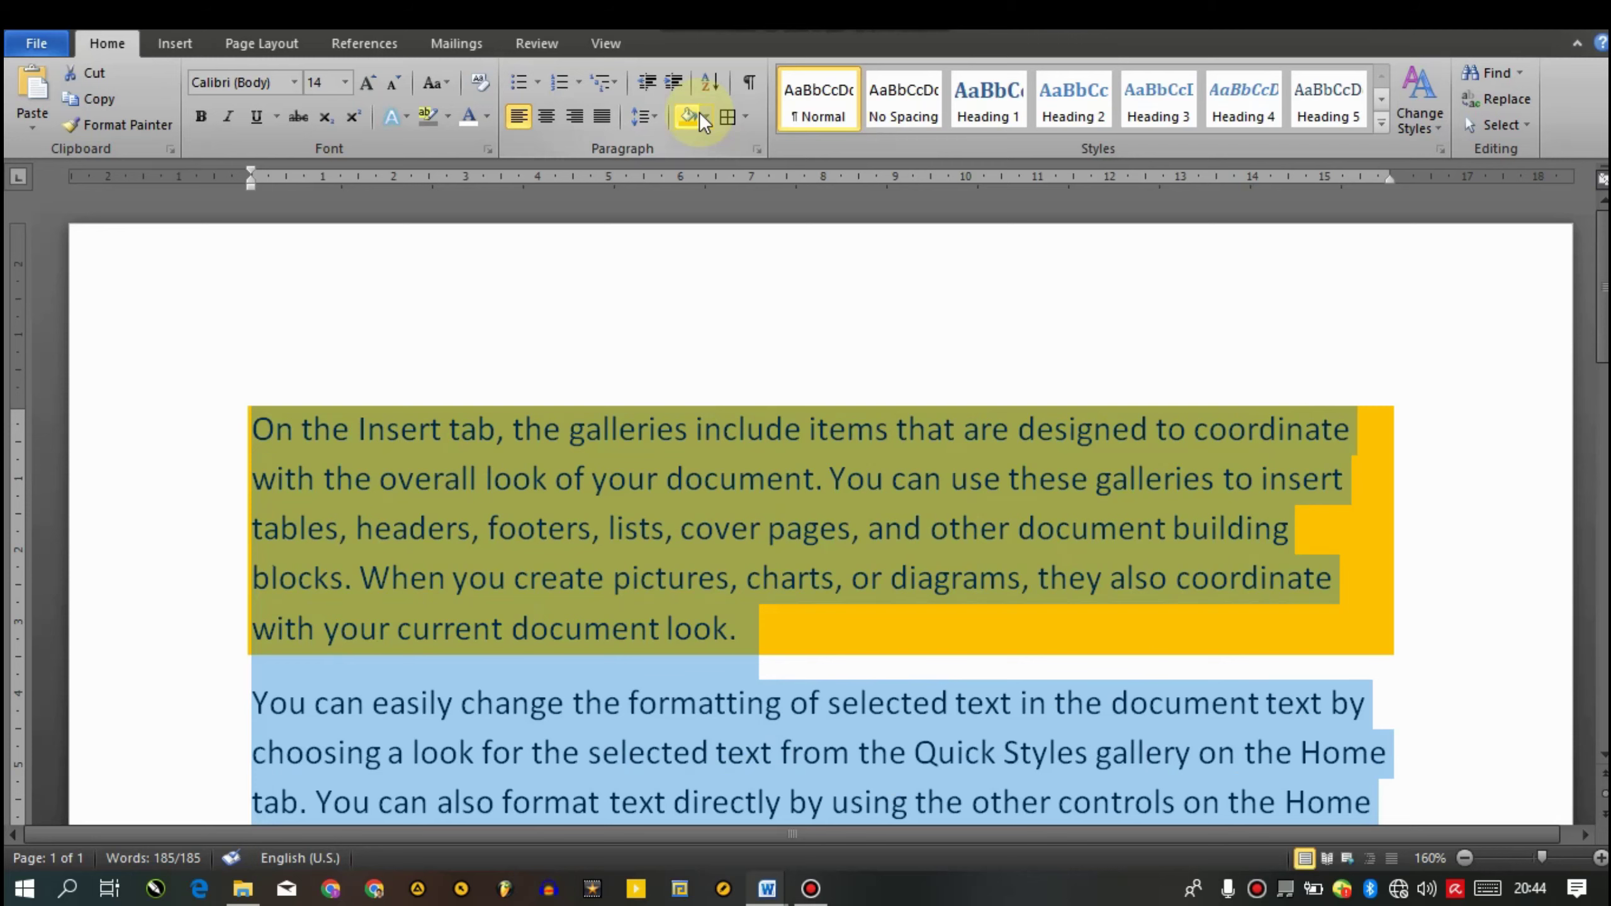
pyautogui.hotkey('ctrl', 'Home')
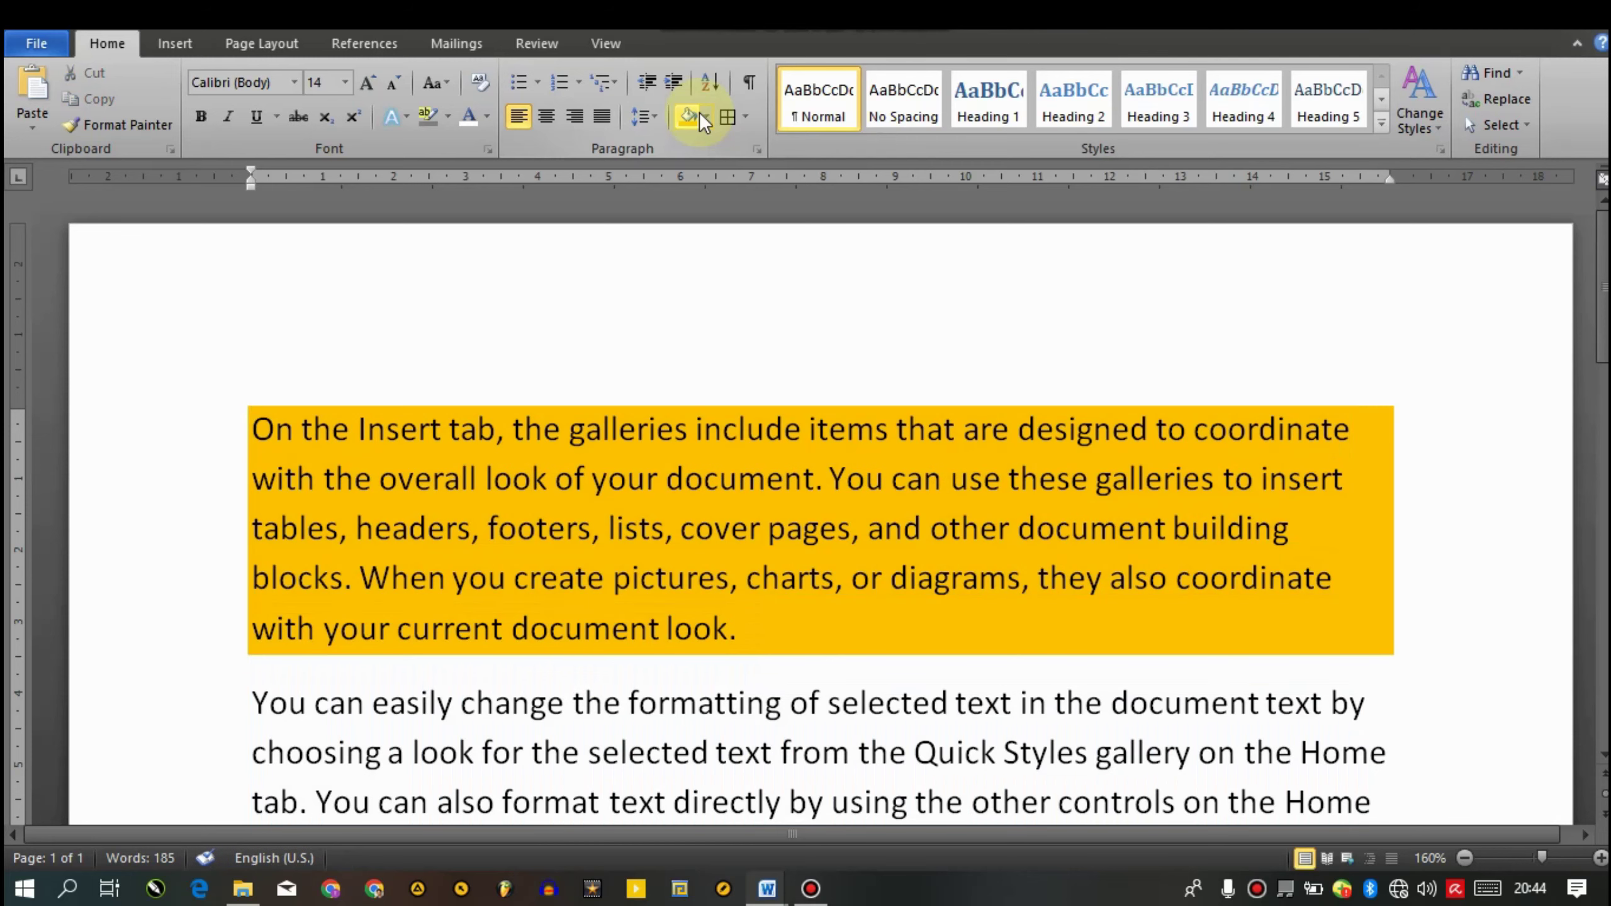
# Highlight the word "document." in the first paragraph's second line in yellow
pyautogui.click(673, 480)
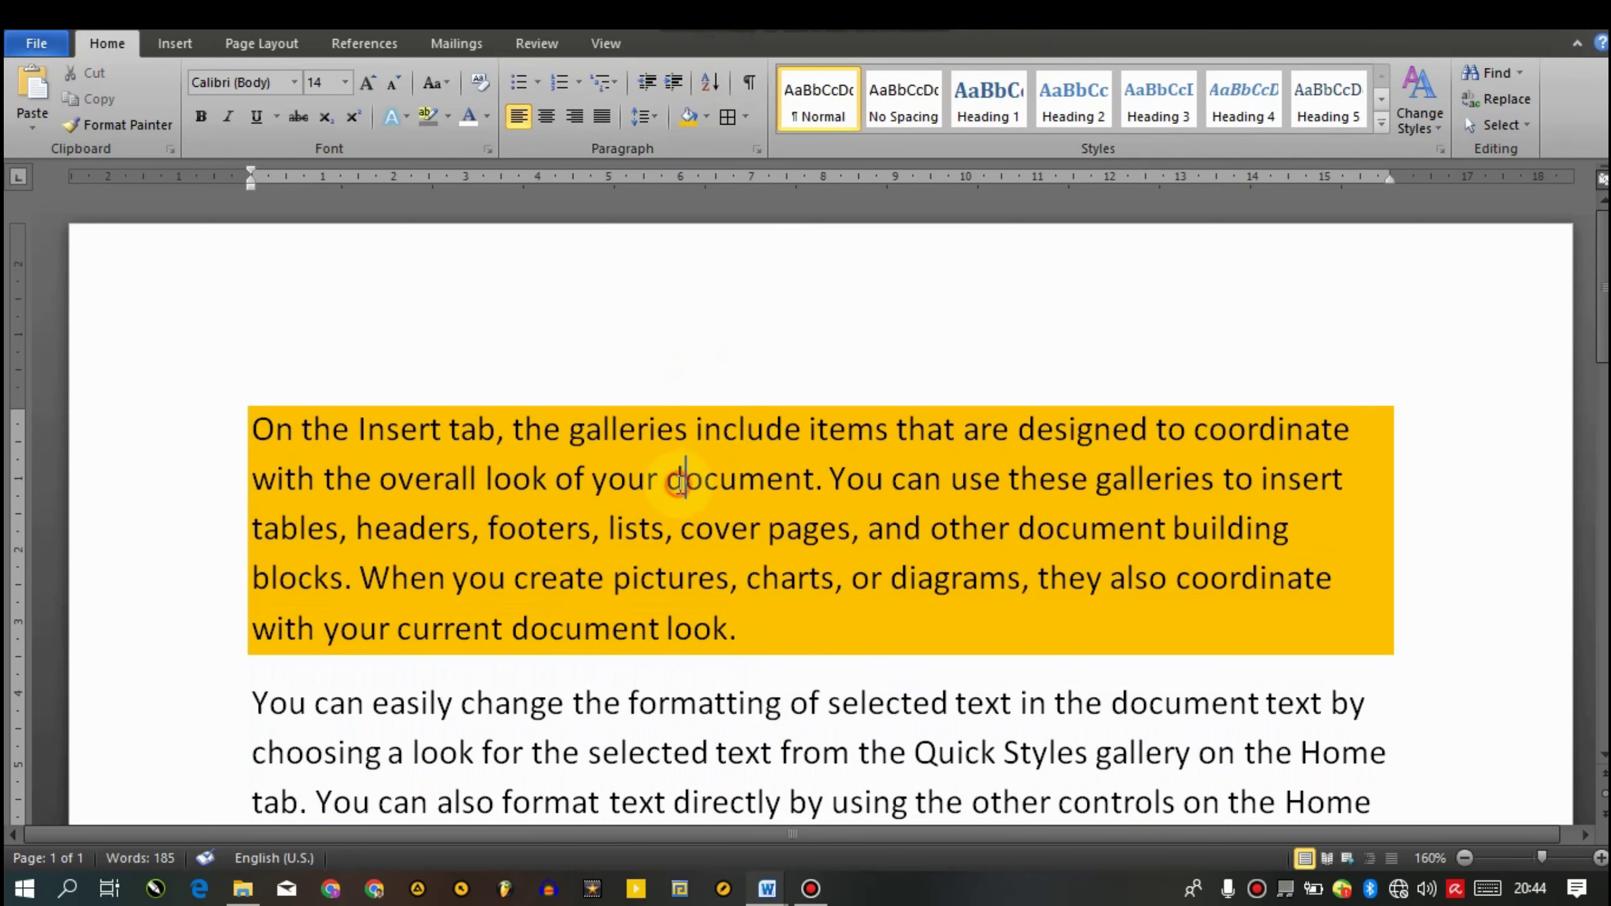
pyautogui.hotkey('shift', 'Right')
pyautogui.hotkey('shift', 'Right')
pyautogui.hotkey('shift', 'Right')
pyautogui.hotkey('shift', 'Right')
pyautogui.hotkey('shift', 'Right')
pyautogui.hotkey('shift', 'Right')
pyautogui.hotkey('shift', 'Right')
pyautogui.hotkey('shift', 'Right')
pyautogui.hotkey('shift', 'Right')
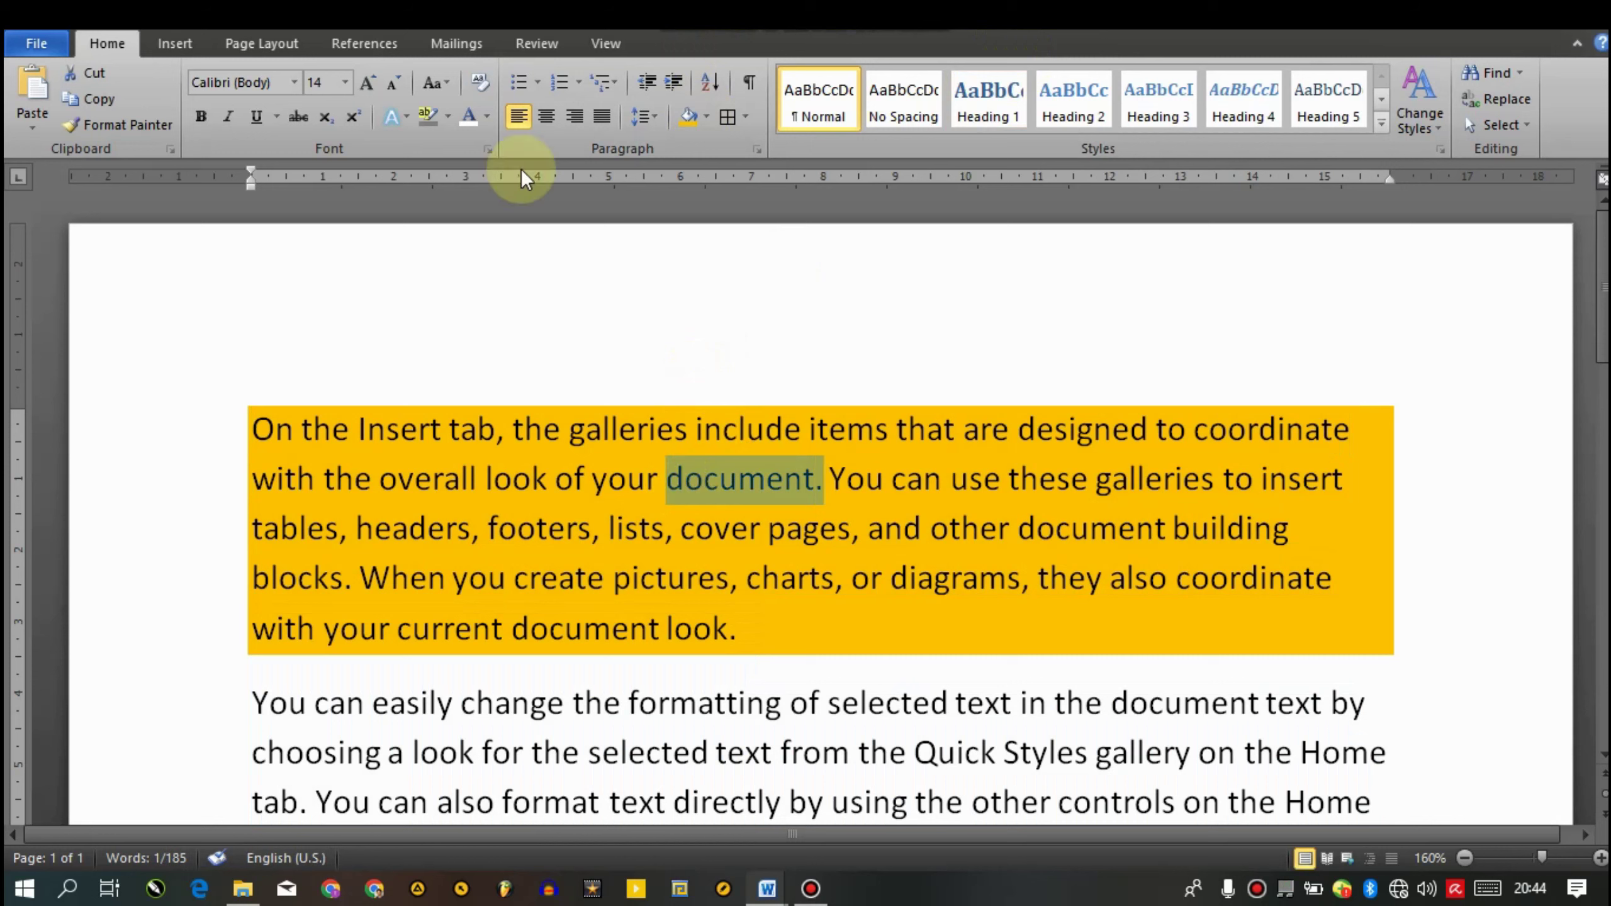
pyautogui.click(448, 115)
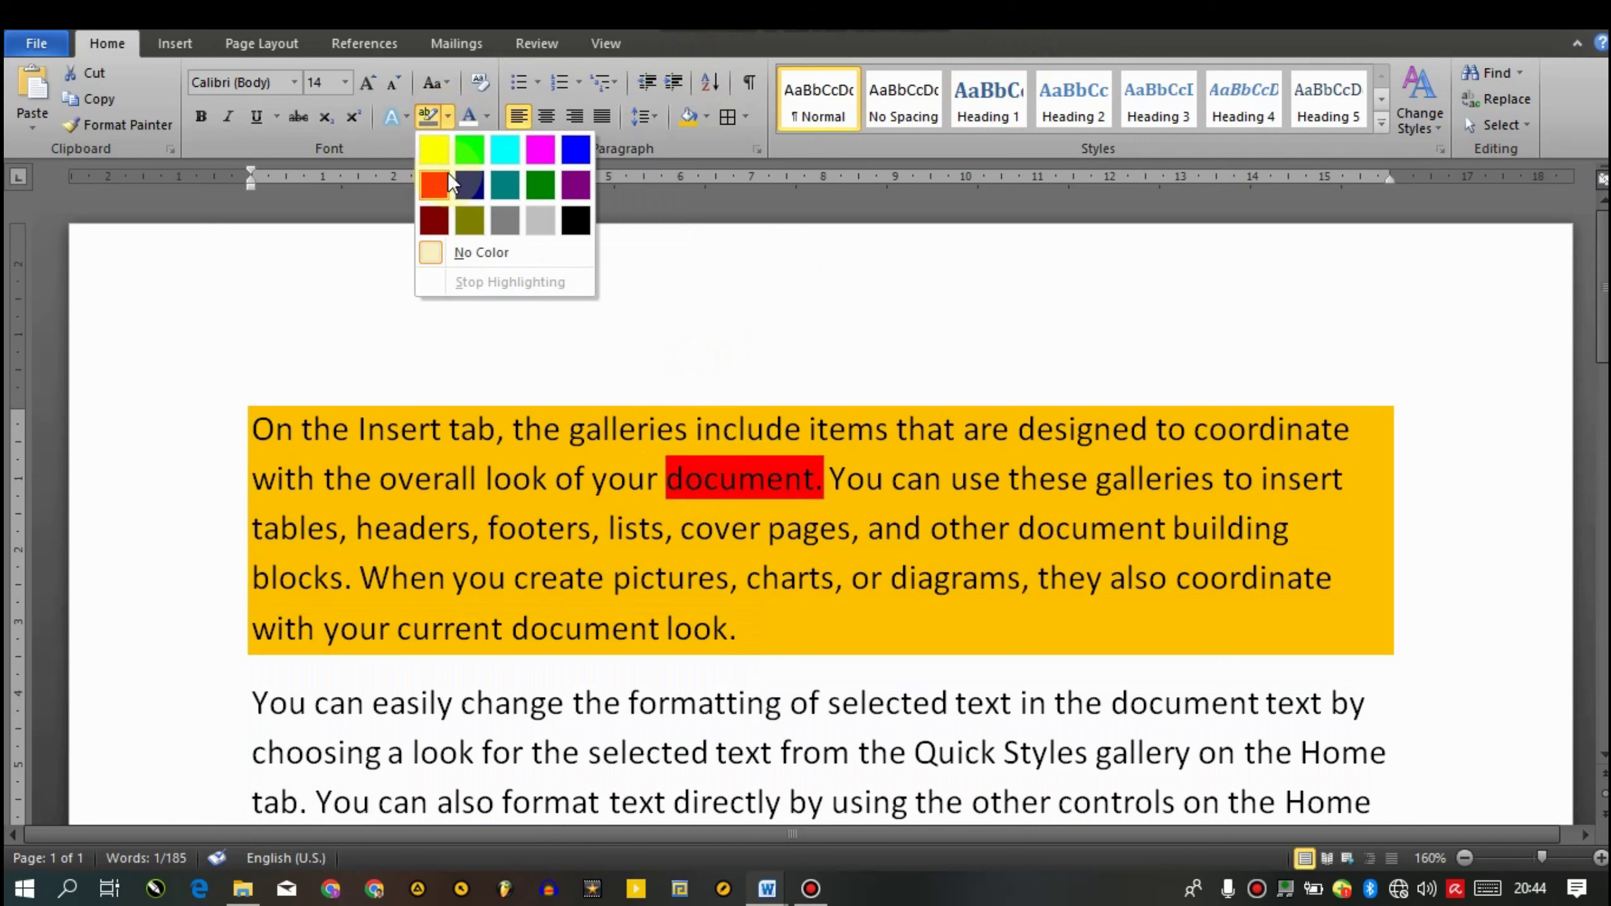
pyautogui.click(442, 150)
# Highlight the word "selected" in the first line of the second paragraph in yellow
pyautogui.press('Right')
pyautogui.press('Down')
pyautogui.press('Down')
pyautogui.press('Down')
pyautogui.press('Down')
pyautogui.press('Down')
pyautogui.press('Up')
pyautogui.press('Left')
pyautogui.press('Left')
pyautogui.press('Left')
pyautogui.press('Left')
pyautogui.press('Right')
pyautogui.press('Right')
pyautogui.press('Right')
pyautogui.press('Right')
pyautogui.press('Right')
pyautogui.press('Left')
pyautogui.hotkey('ctrl', 'shift', 'Right')
pyautogui.hotkey('ctrl', 'shift', 'Right')
pyautogui.hotkey('ctrl', 'shift', 'Left')
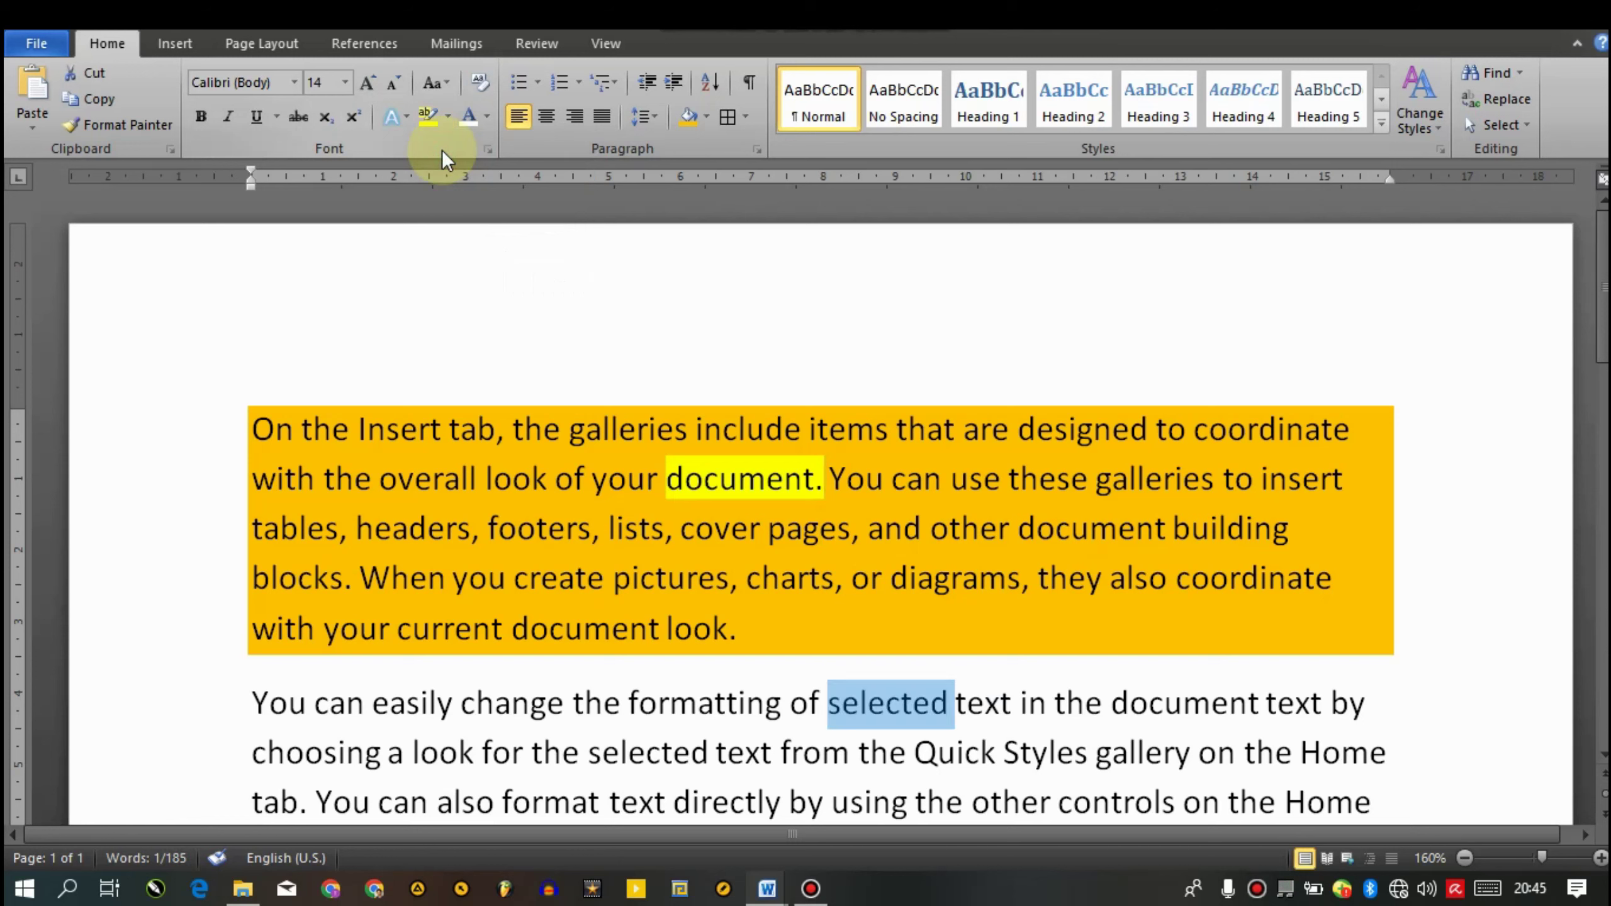
pyautogui.click(419, 121)
pyautogui.press('Right')
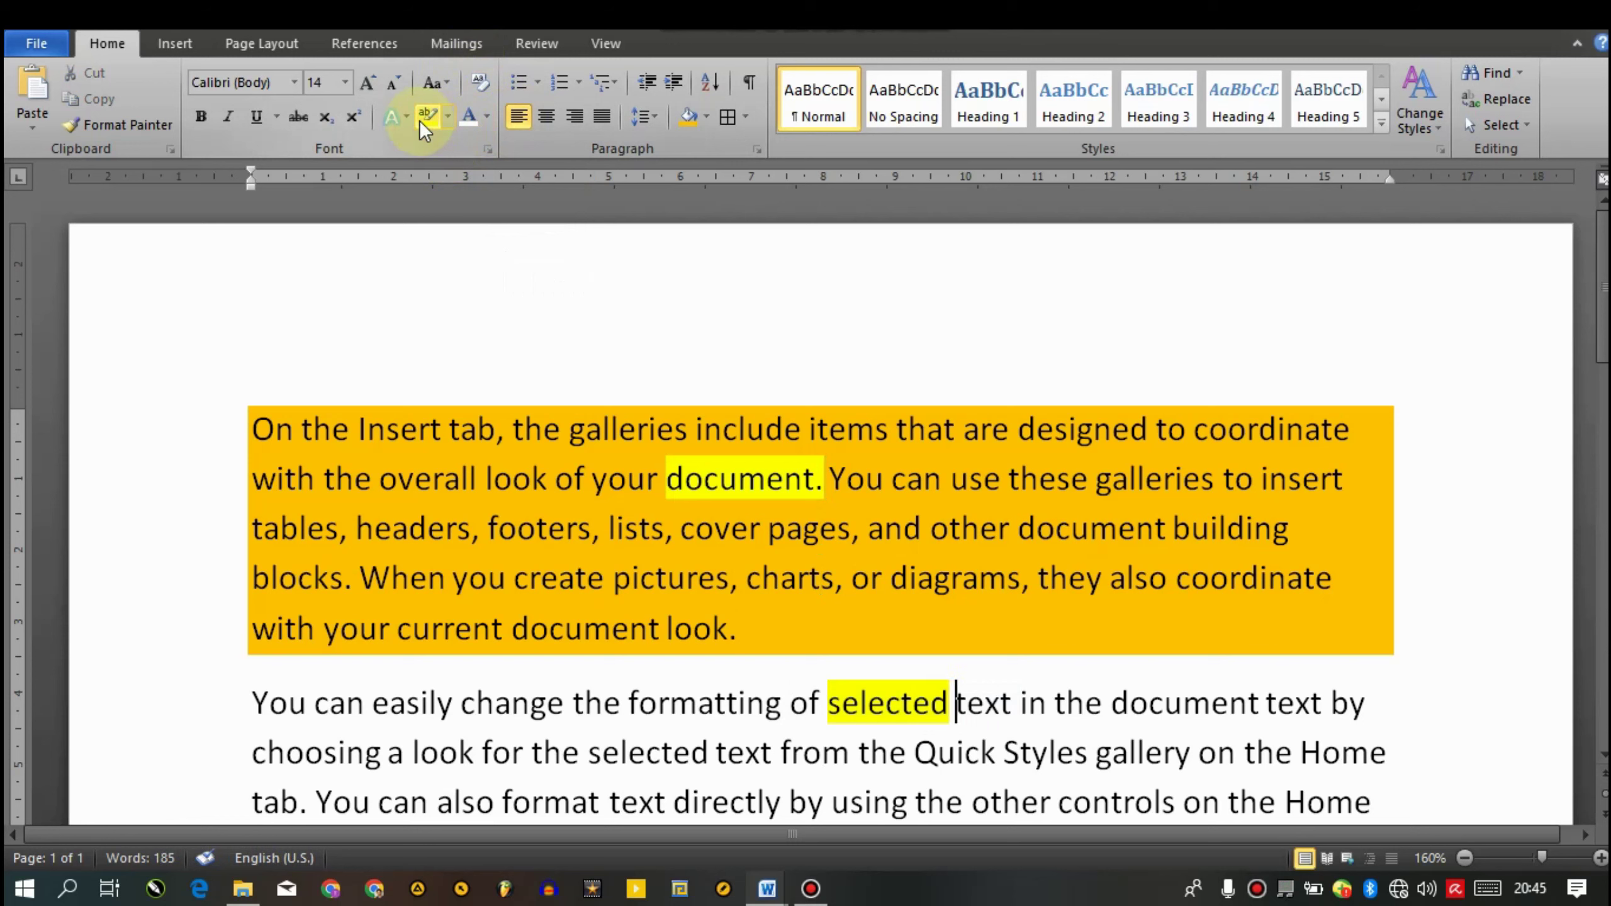
# Highlight the word "text" that follows "selected" in the second paragraph in red
pyautogui.hotkey('ctrl', 'shift', 'Right')
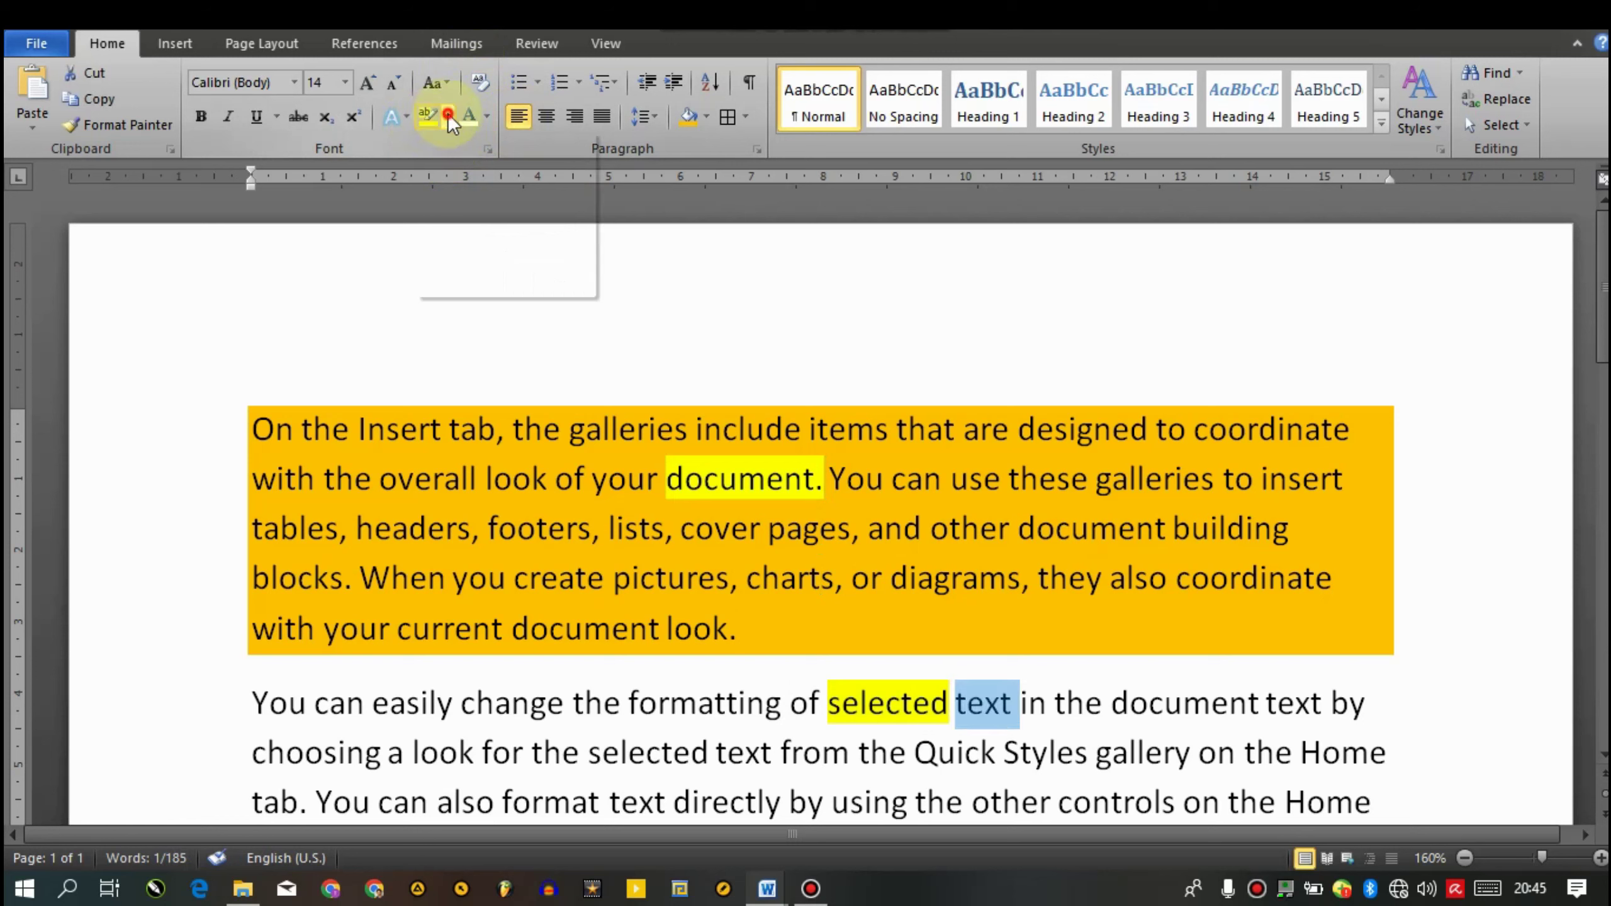
pyautogui.click(448, 116)
pyautogui.click(442, 174)
pyautogui.press('Left')
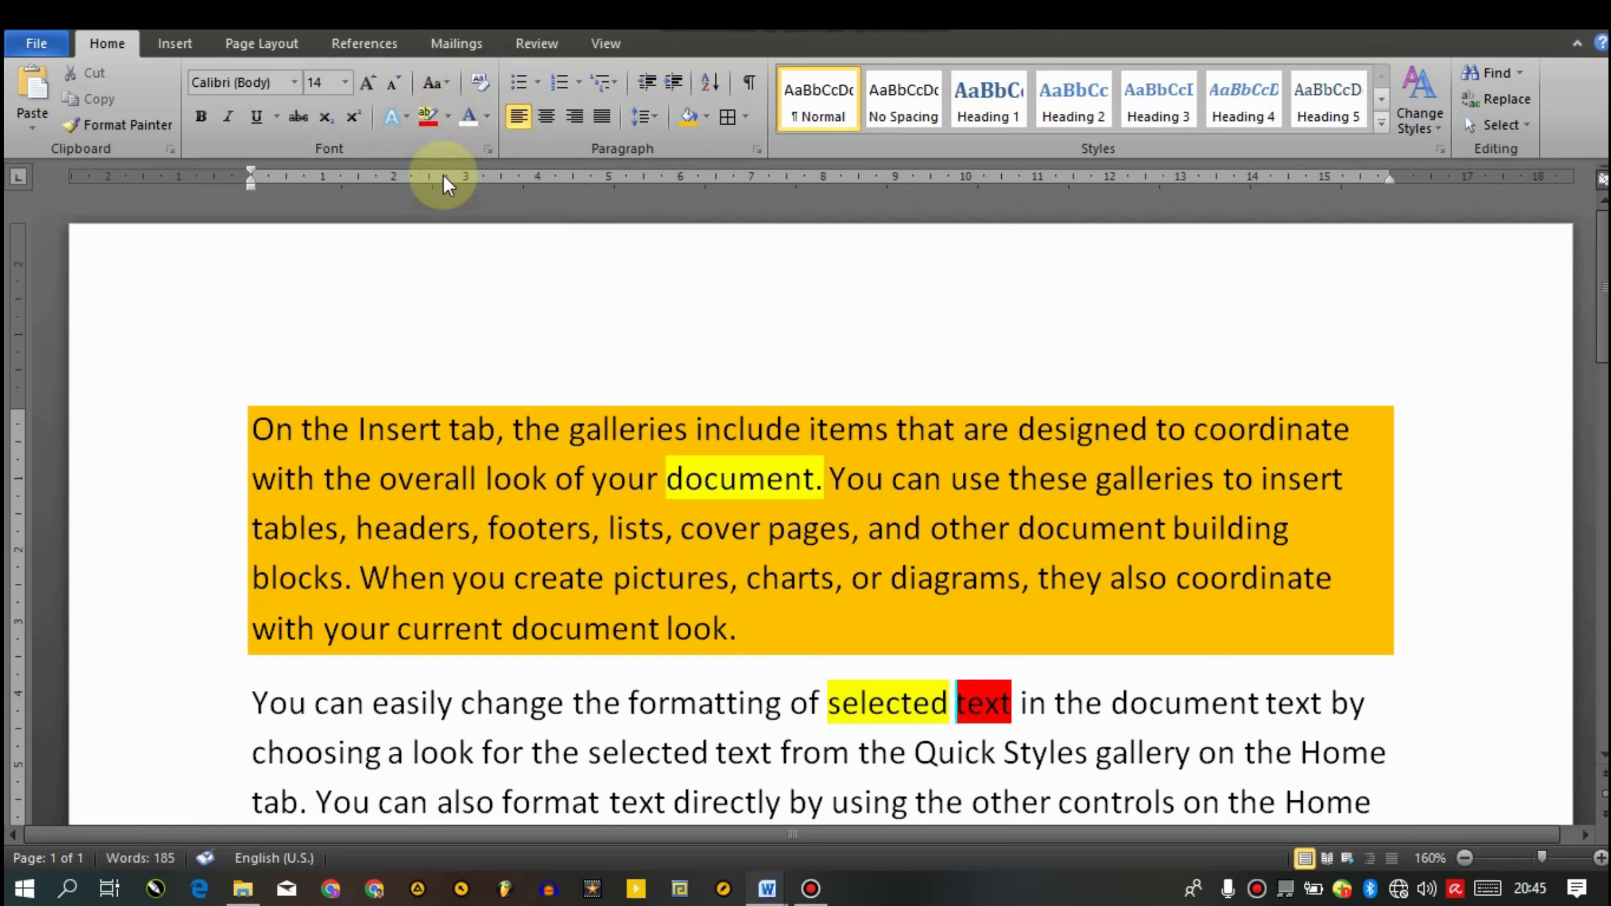
pyautogui.press('BackSpace')
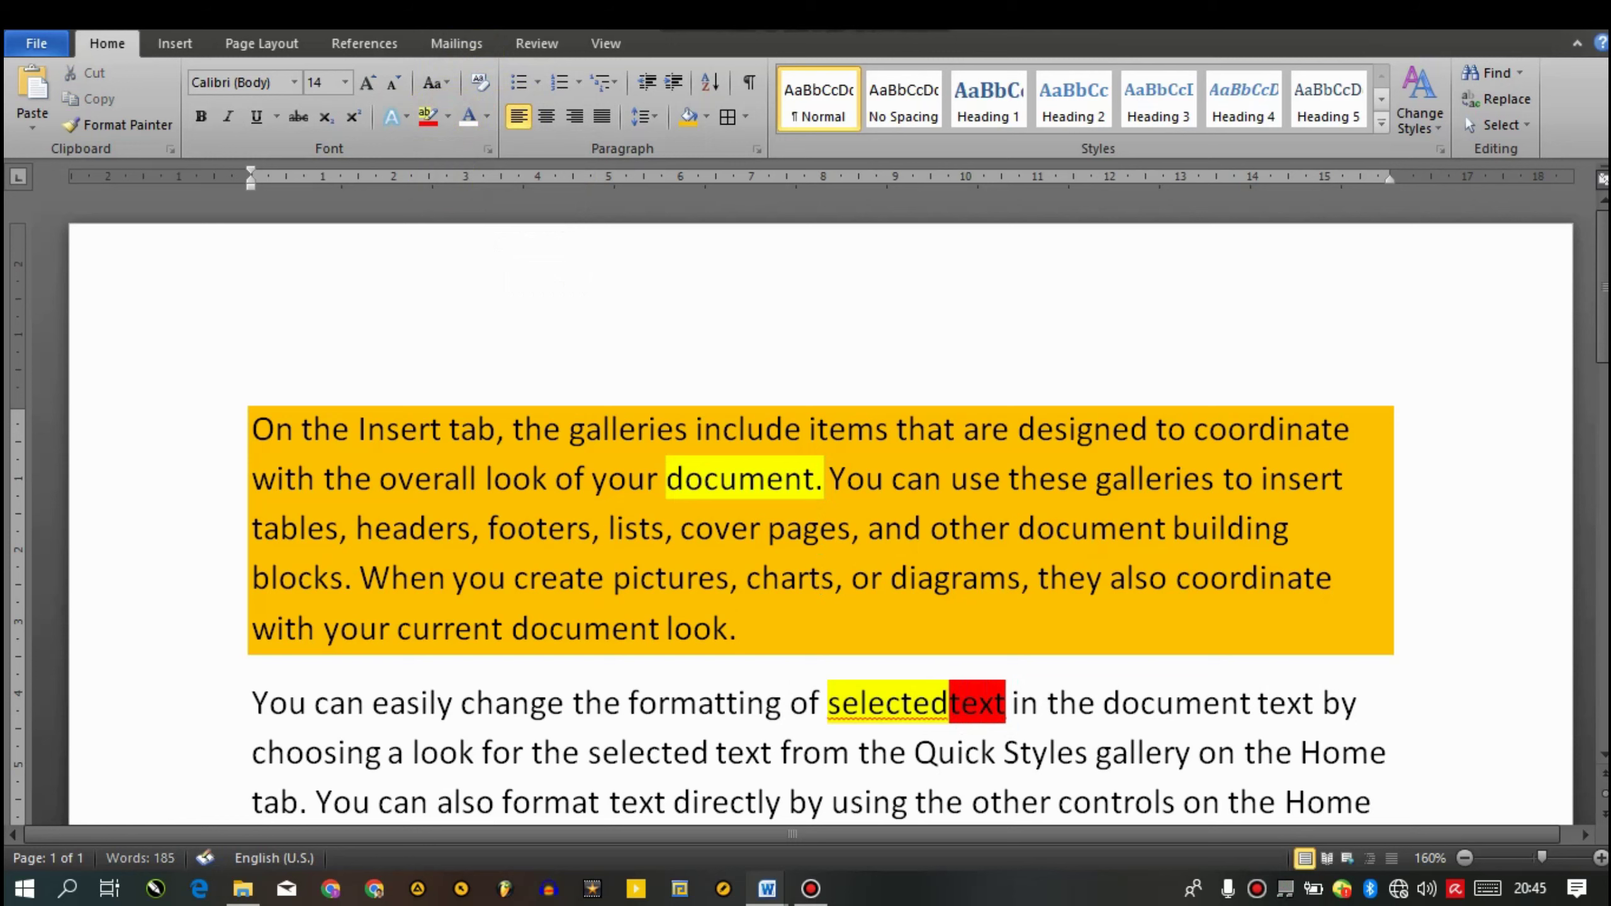
pyautogui.press('Right')
pyautogui.press('Right')
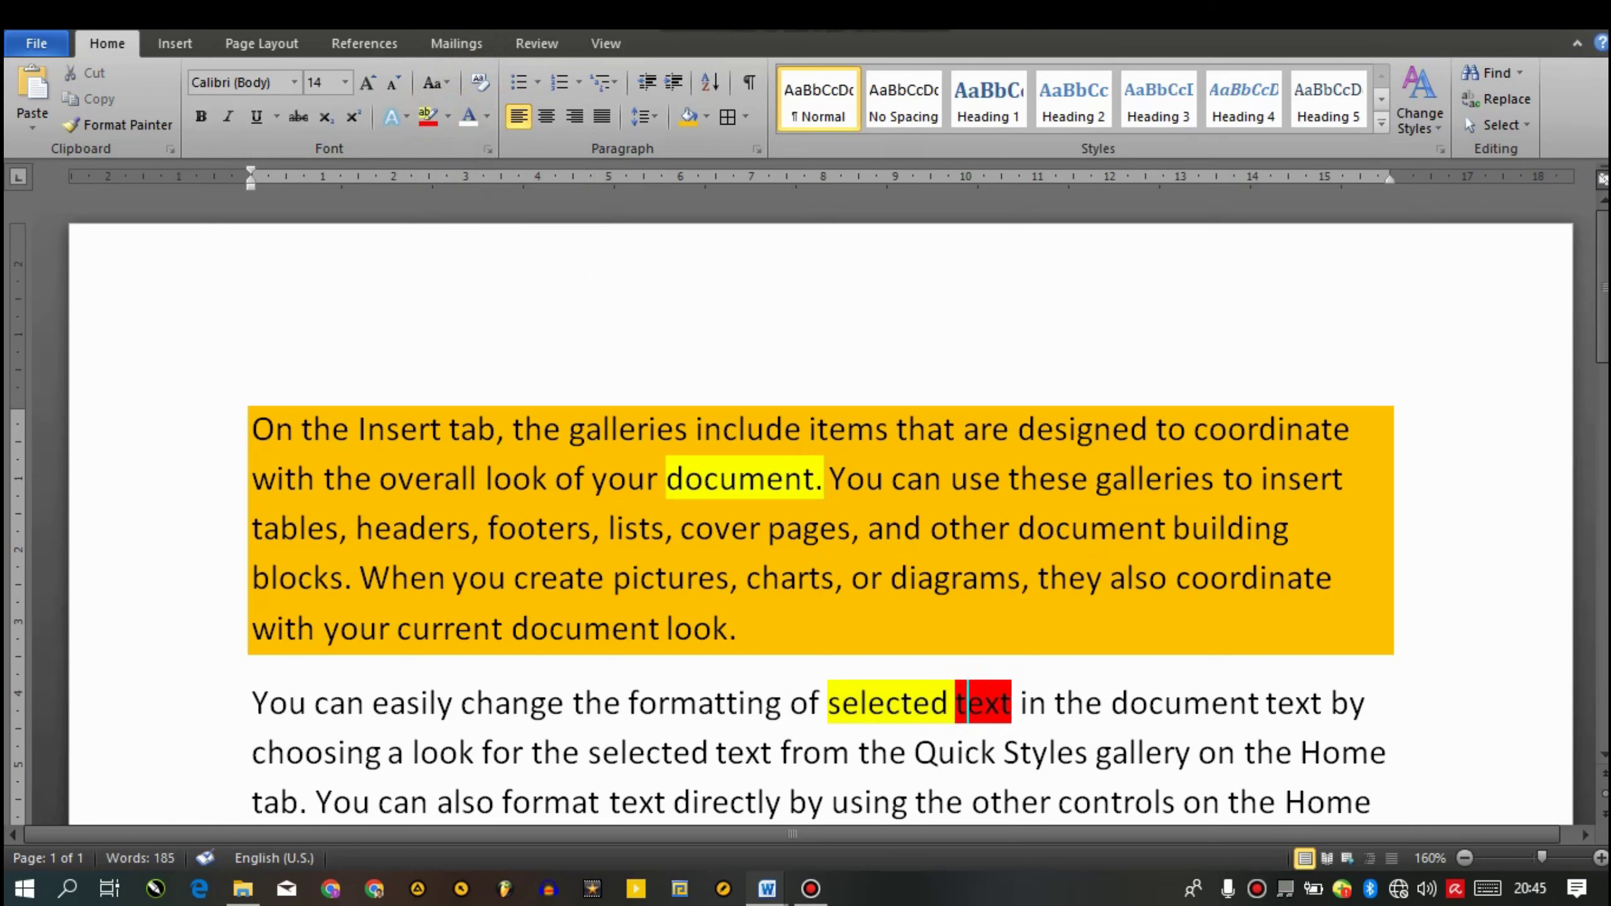
# Set the font color of the red-highlighted word "text" to white
pyautogui.press('Left')
pyautogui.hotkey('ctrl', 'shift', 'Right')
pyautogui.click(486, 116)
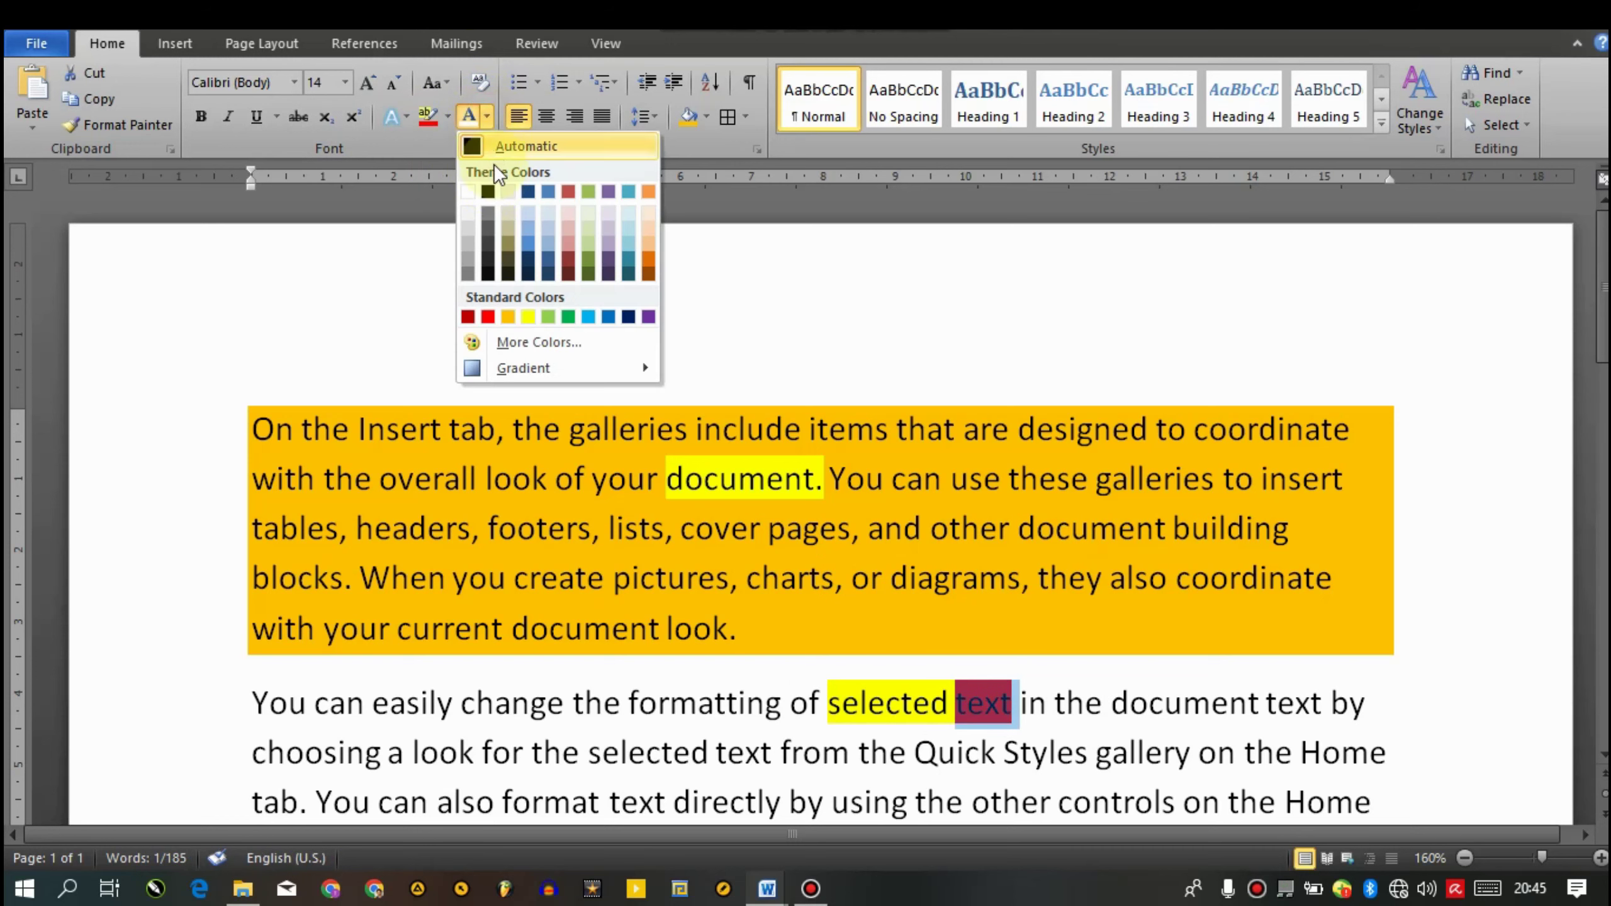
pyautogui.click(468, 199)
pyautogui.click(591, 527)
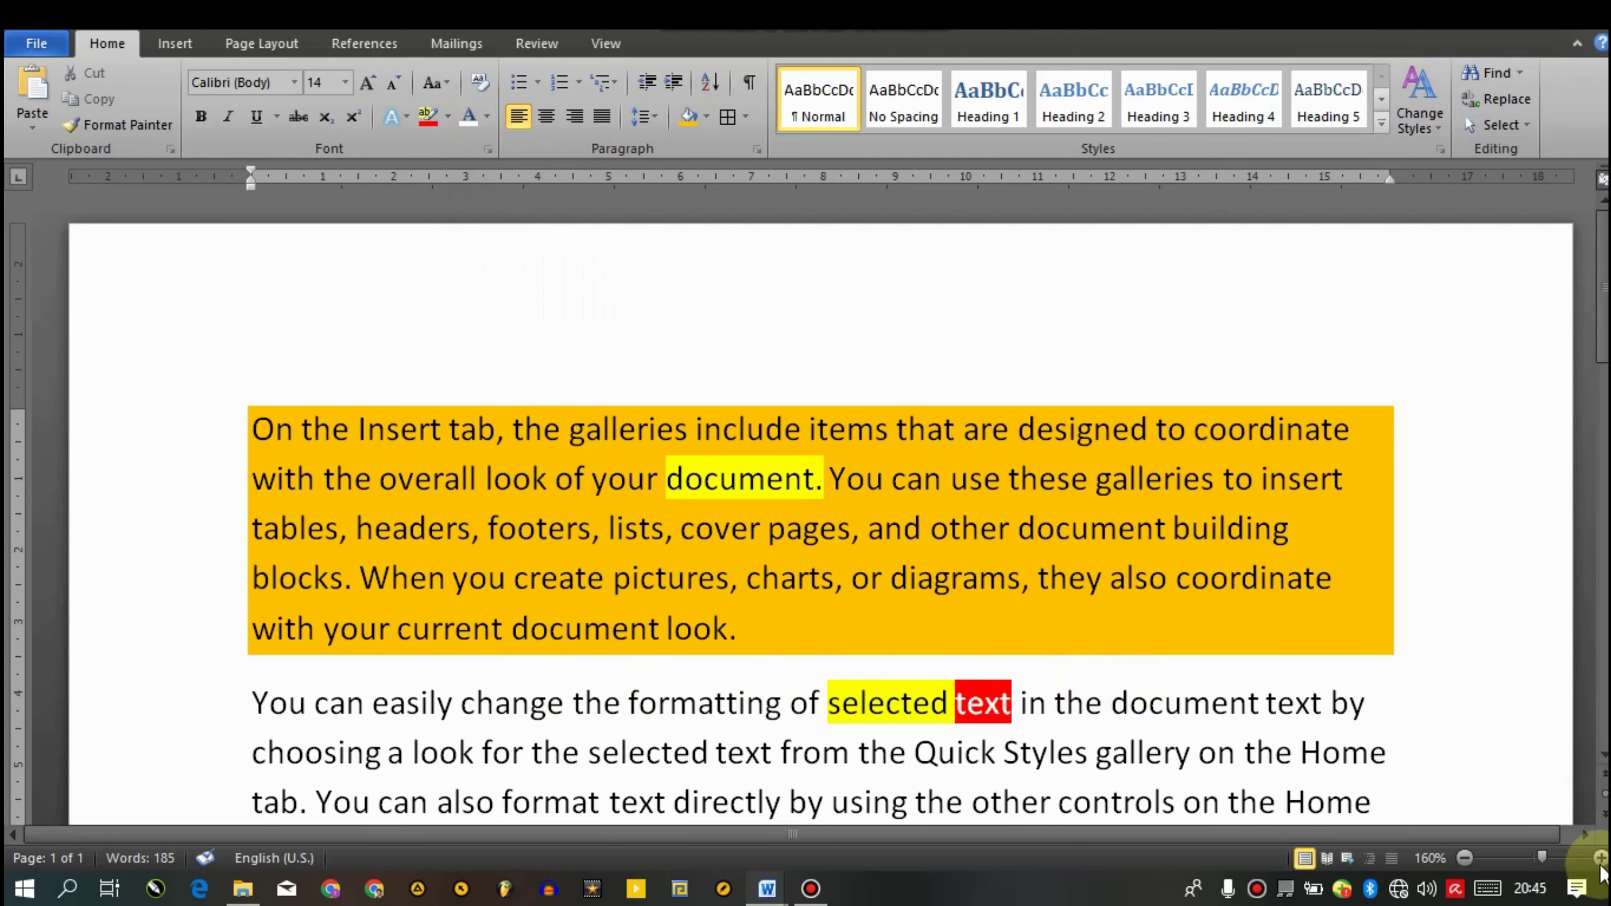
# Delete all the text in the document
pyautogui.click(1600, 858)
pyautogui.click(1599, 858)
pyautogui.click(1599, 858)
pyautogui.click(1599, 858)
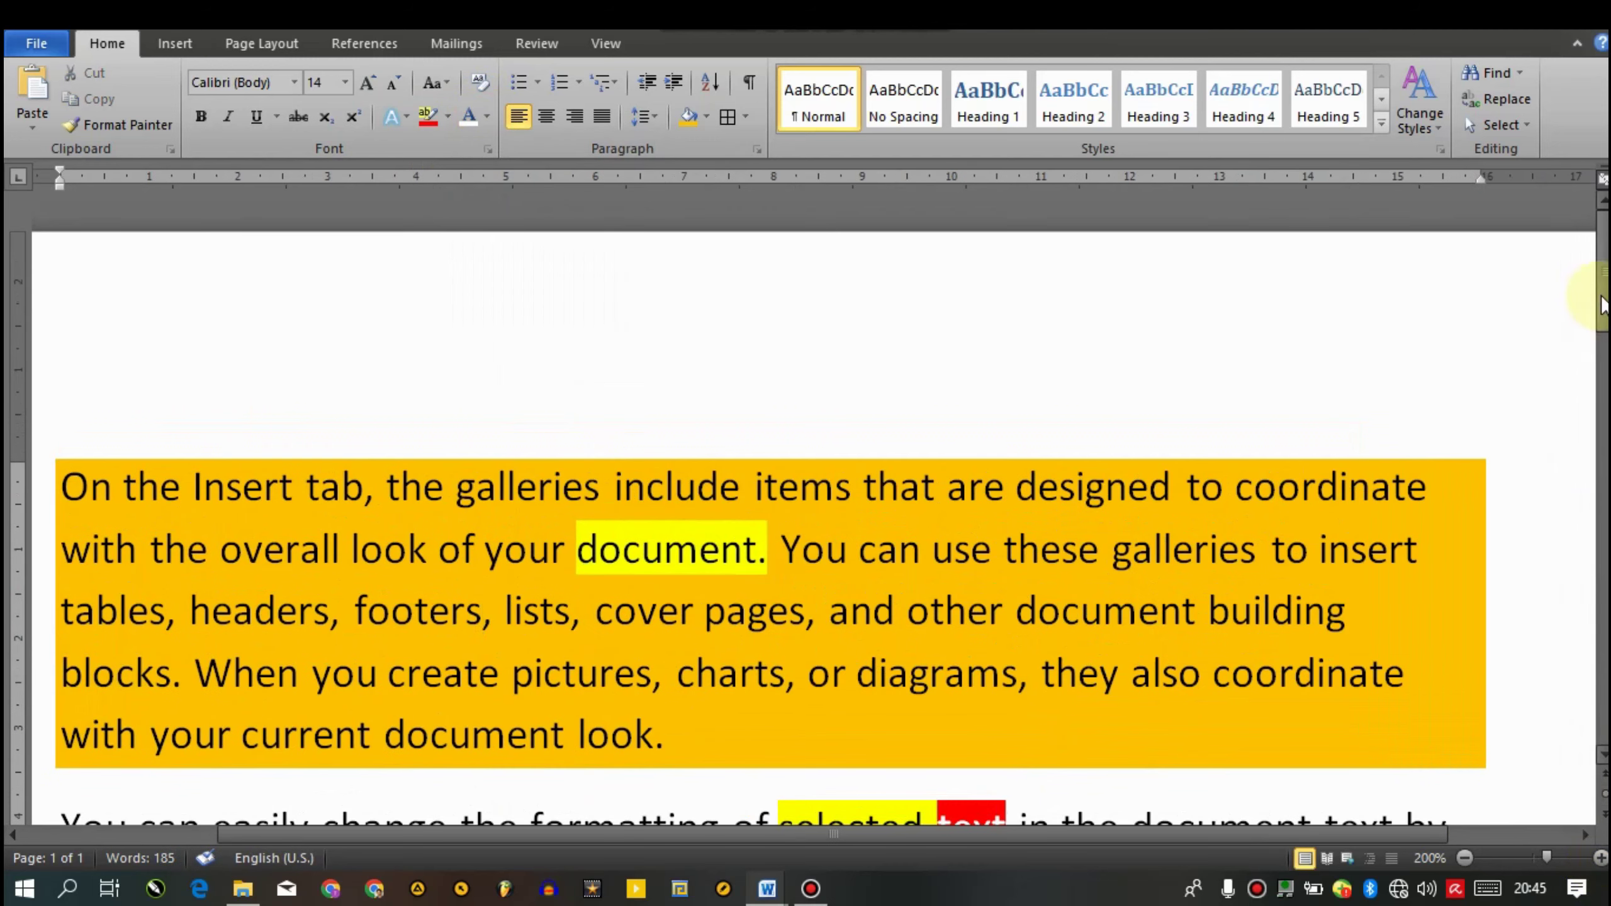
pyautogui.scroll(-2, 920, 619)
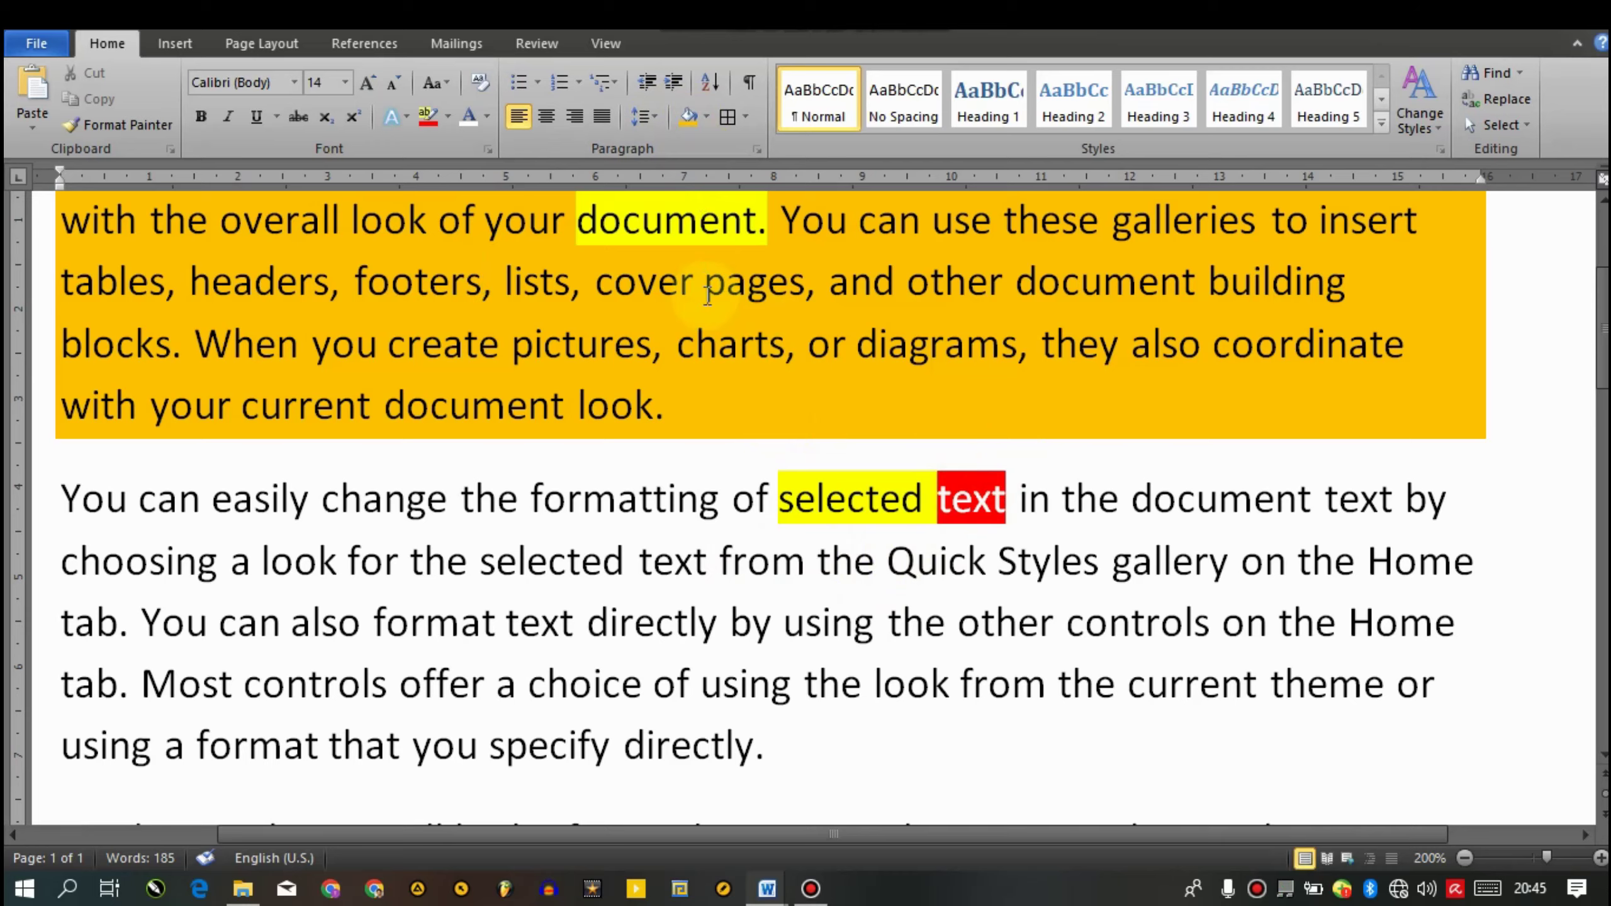
pyautogui.hotkey('ctrl', 'a')
pyautogui.press('Delete')
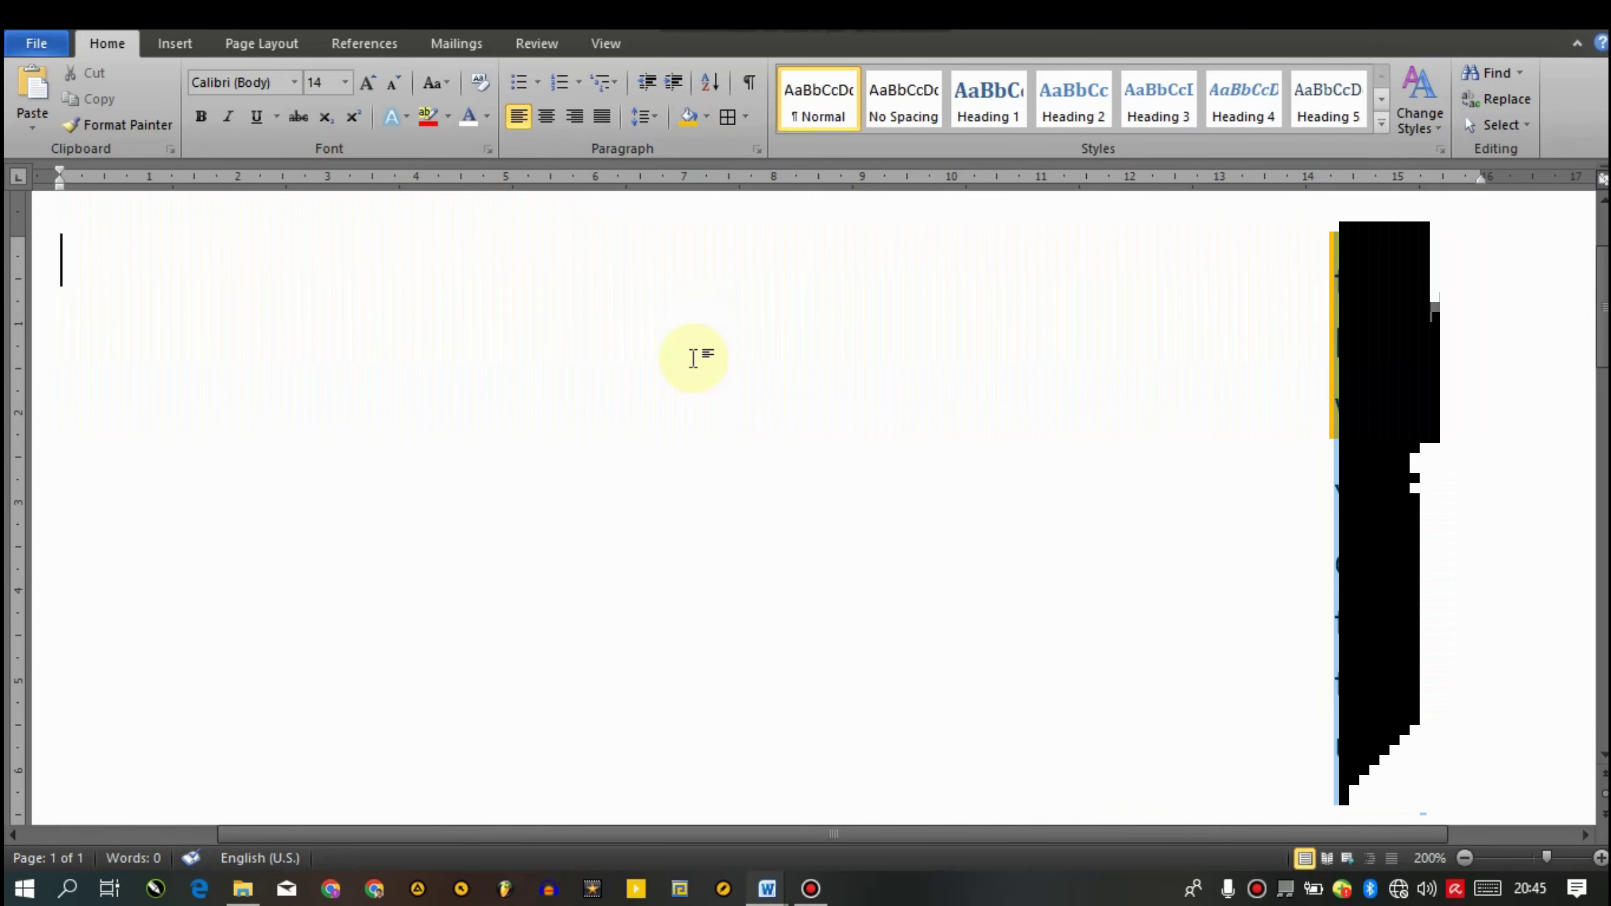
# Generate fresh sample paragraphs in the empty document with =rand()
pyautogui.doubleClick(1464, 857)
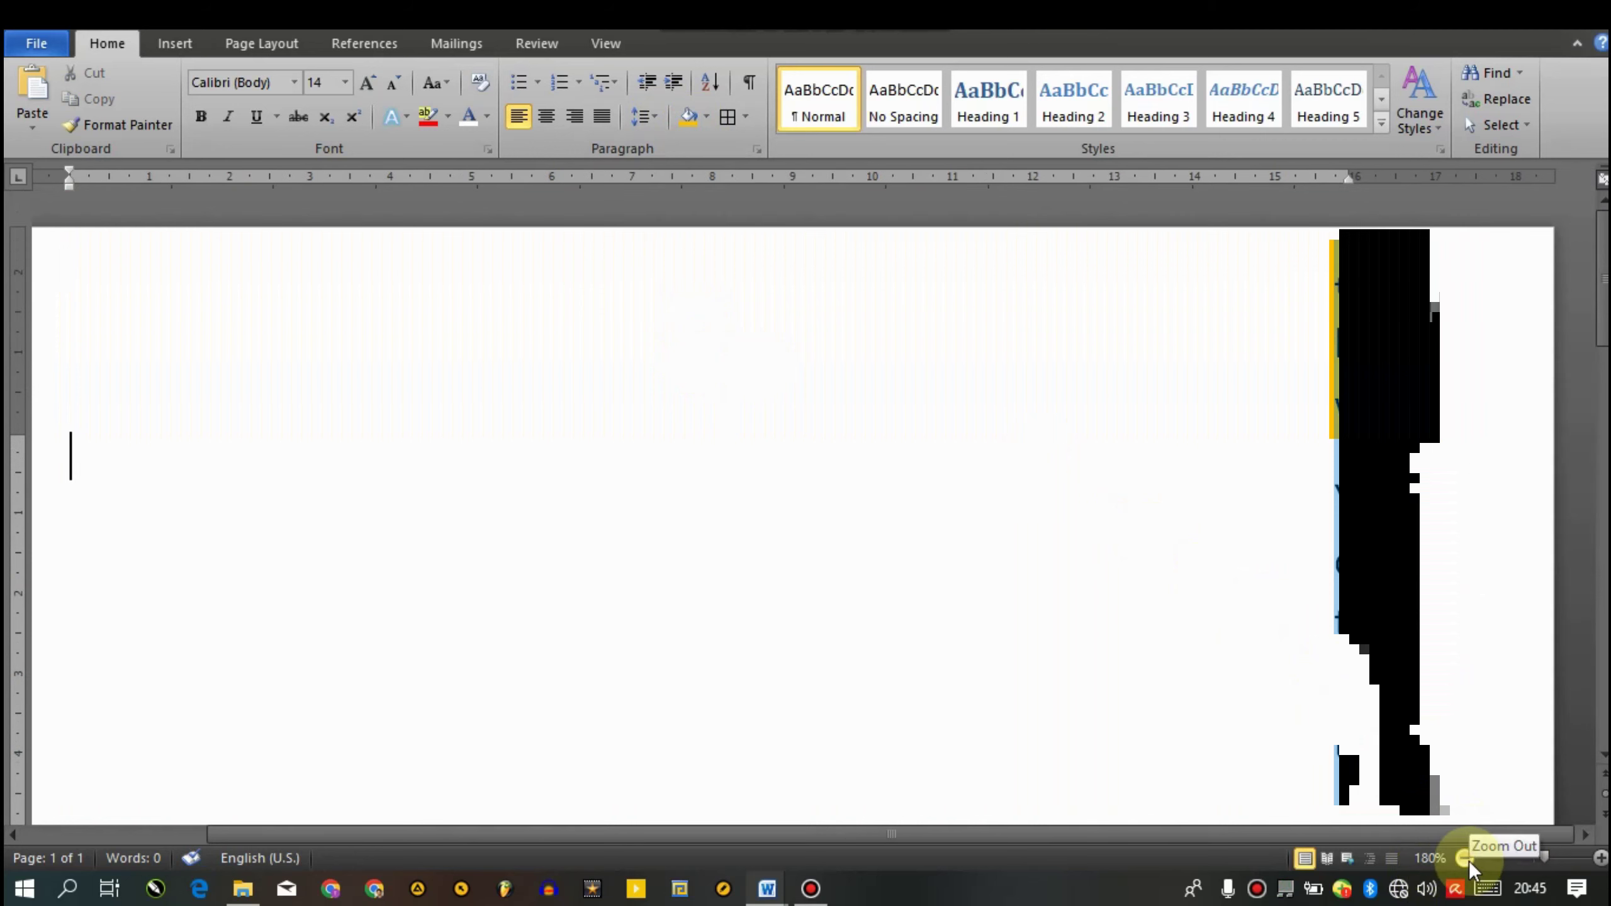
pyautogui.doubleClick(1465, 857)
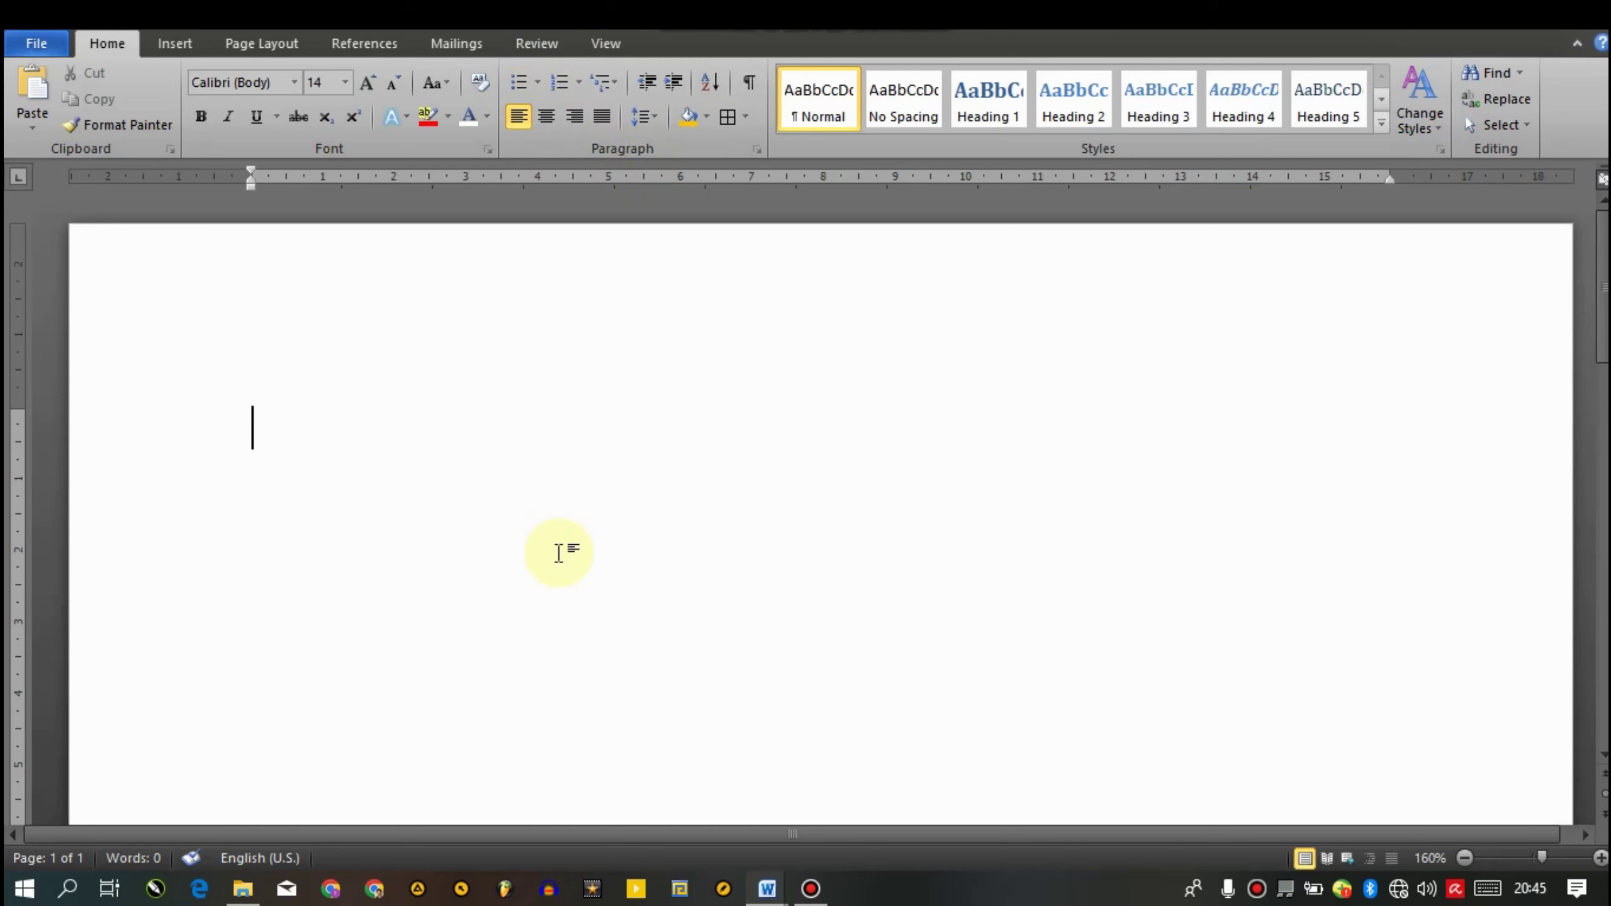
pyautogui.write('=rand()')
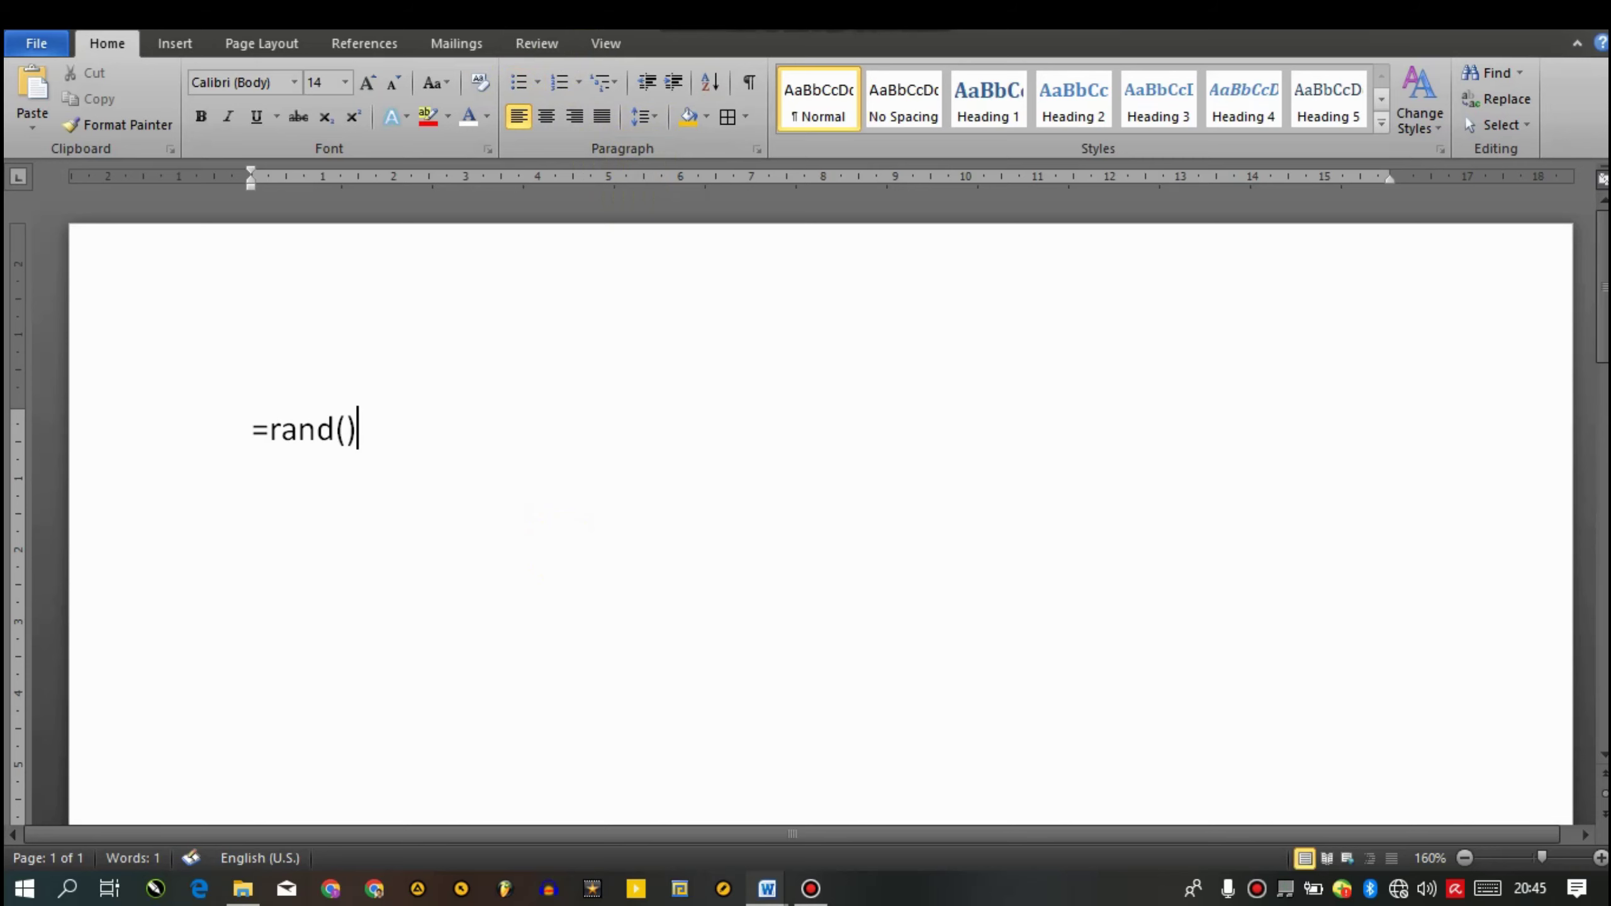
pyautogui.press('Return')
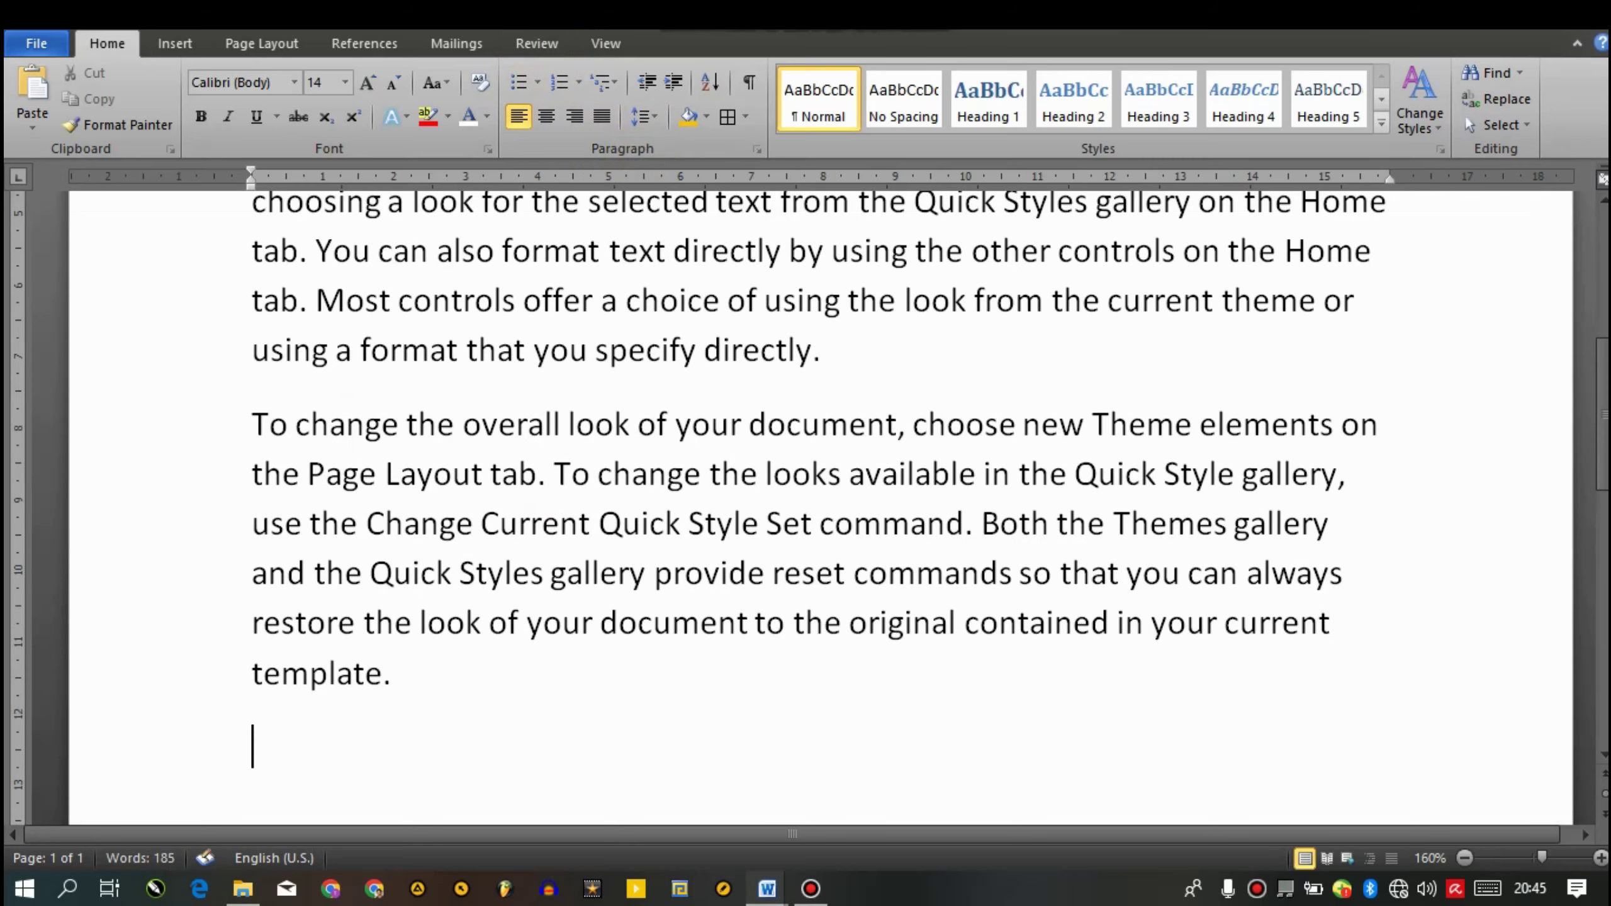
# Set the font size of all the sample text to 12 and return to its beginning
pyautogui.hotkey('ctrl', 'a')
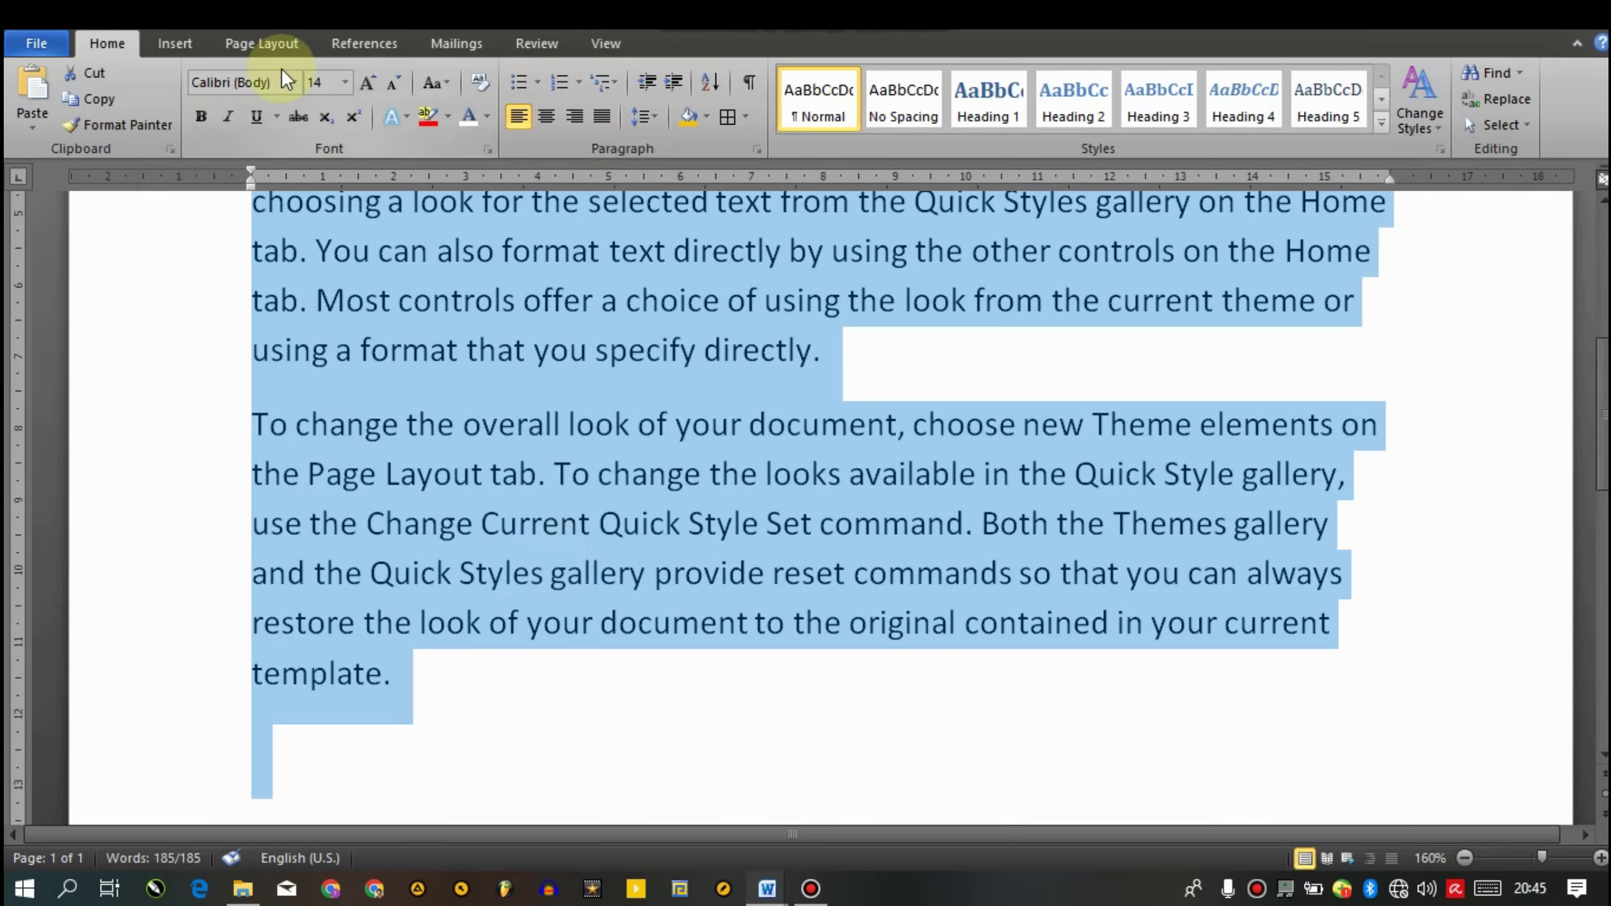
pyautogui.click(329, 89)
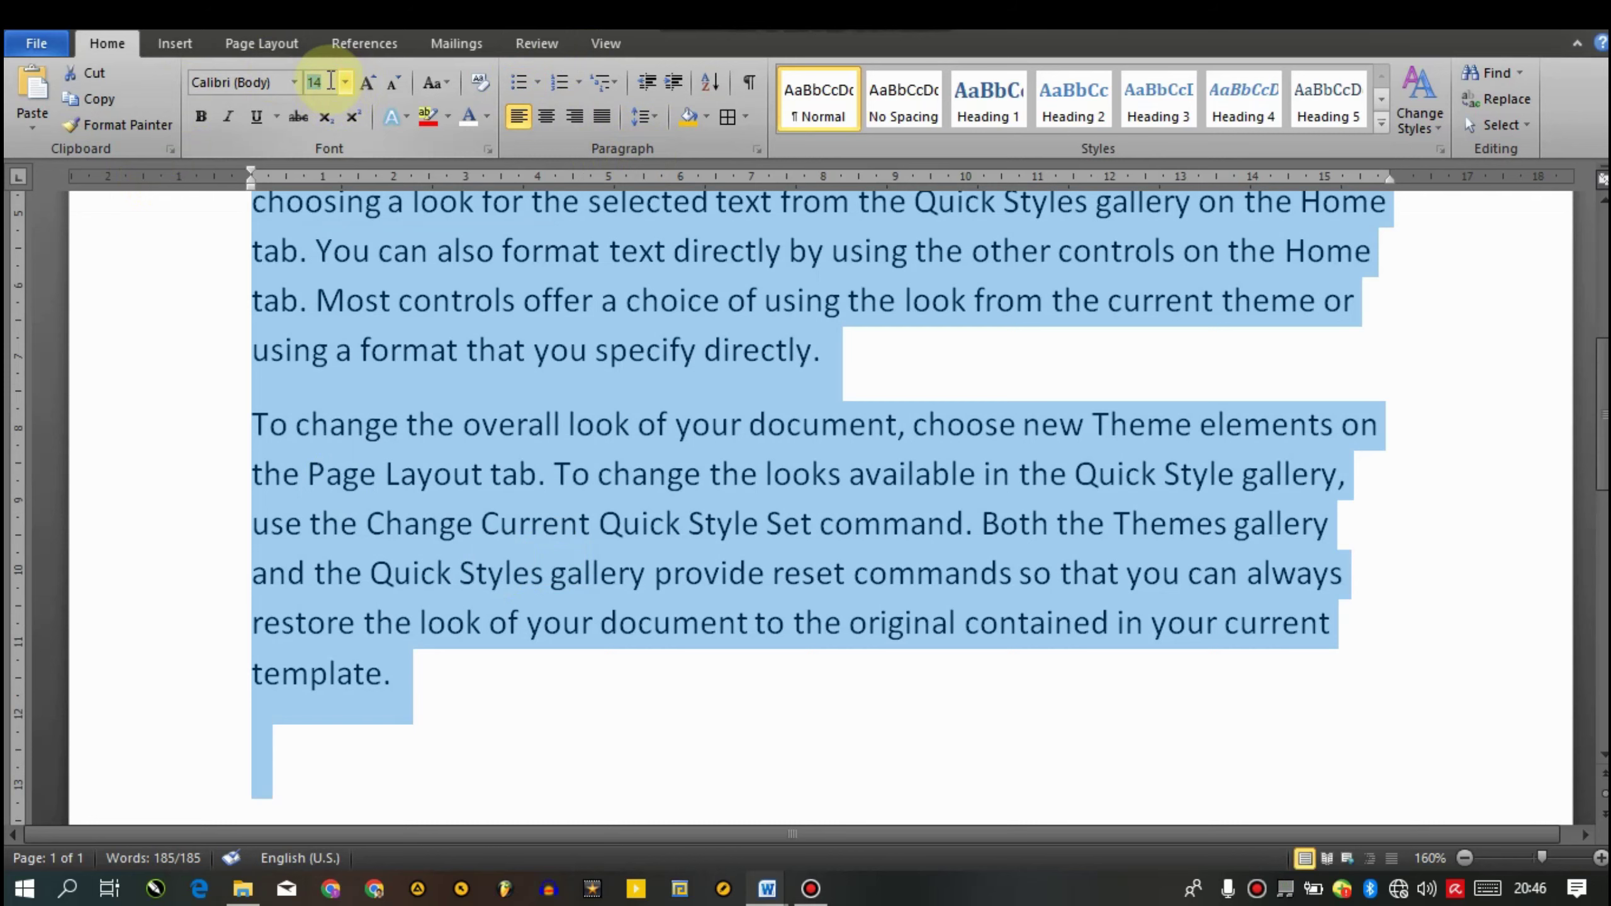
pyautogui.write('12')
pyautogui.press('Return')
pyautogui.hotkey('ctrl', 'Home')
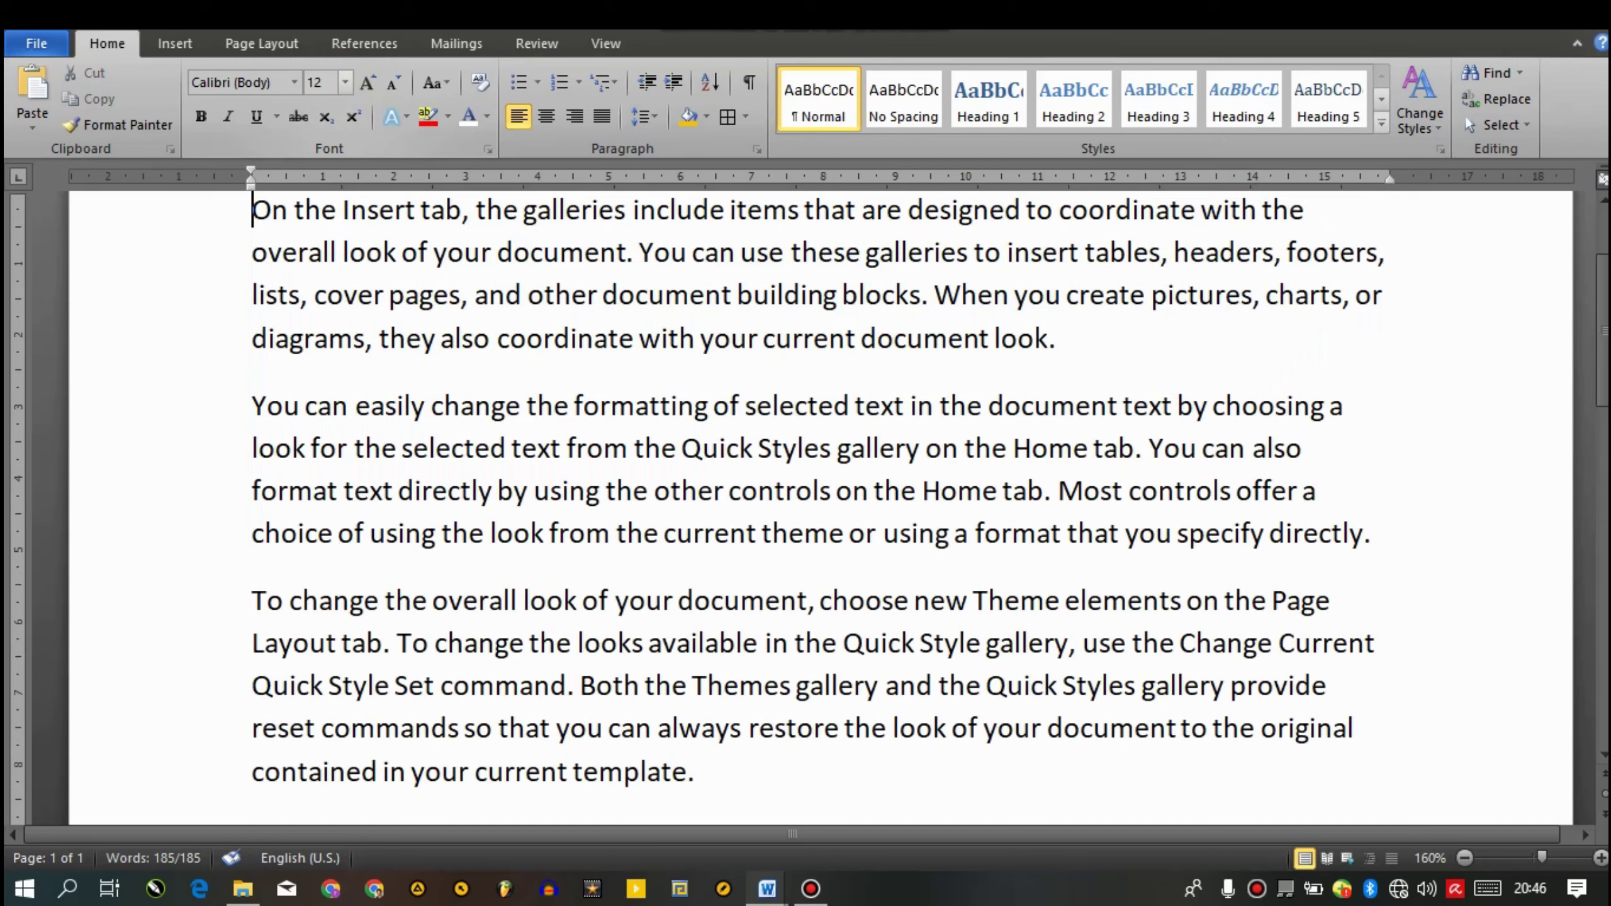
# Look through the available bullet symbols and number formats for the first paragraph without applying any
pyautogui.moveTo(1605, 329); pyautogui.dragTo(1605, 290)
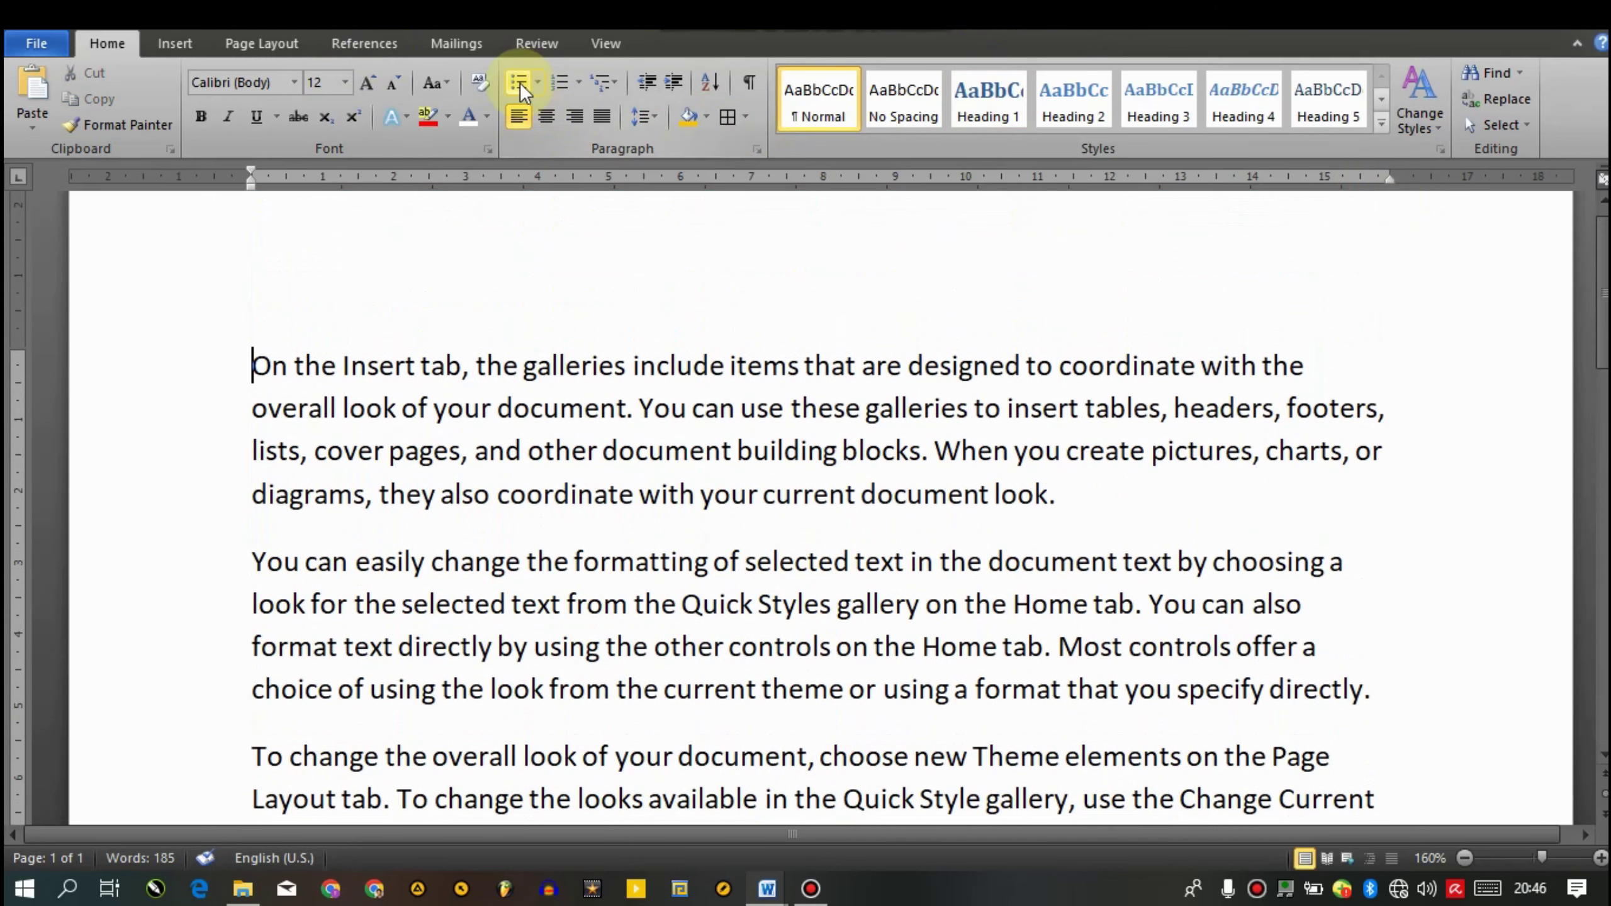
pyautogui.click(539, 83)
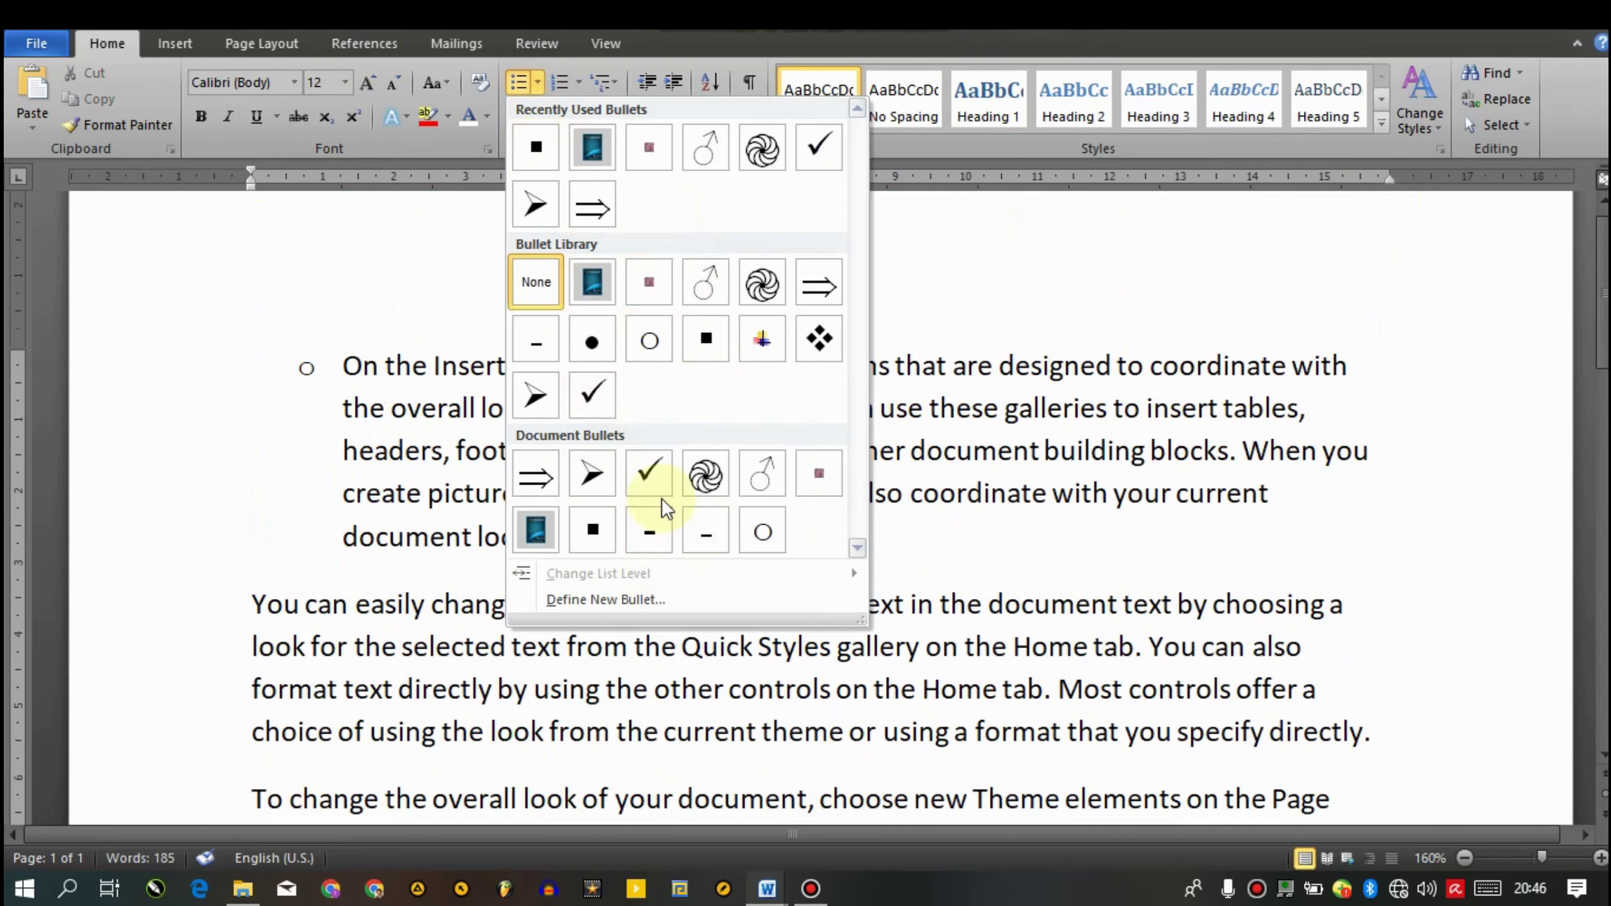
pyautogui.click(782, 27)
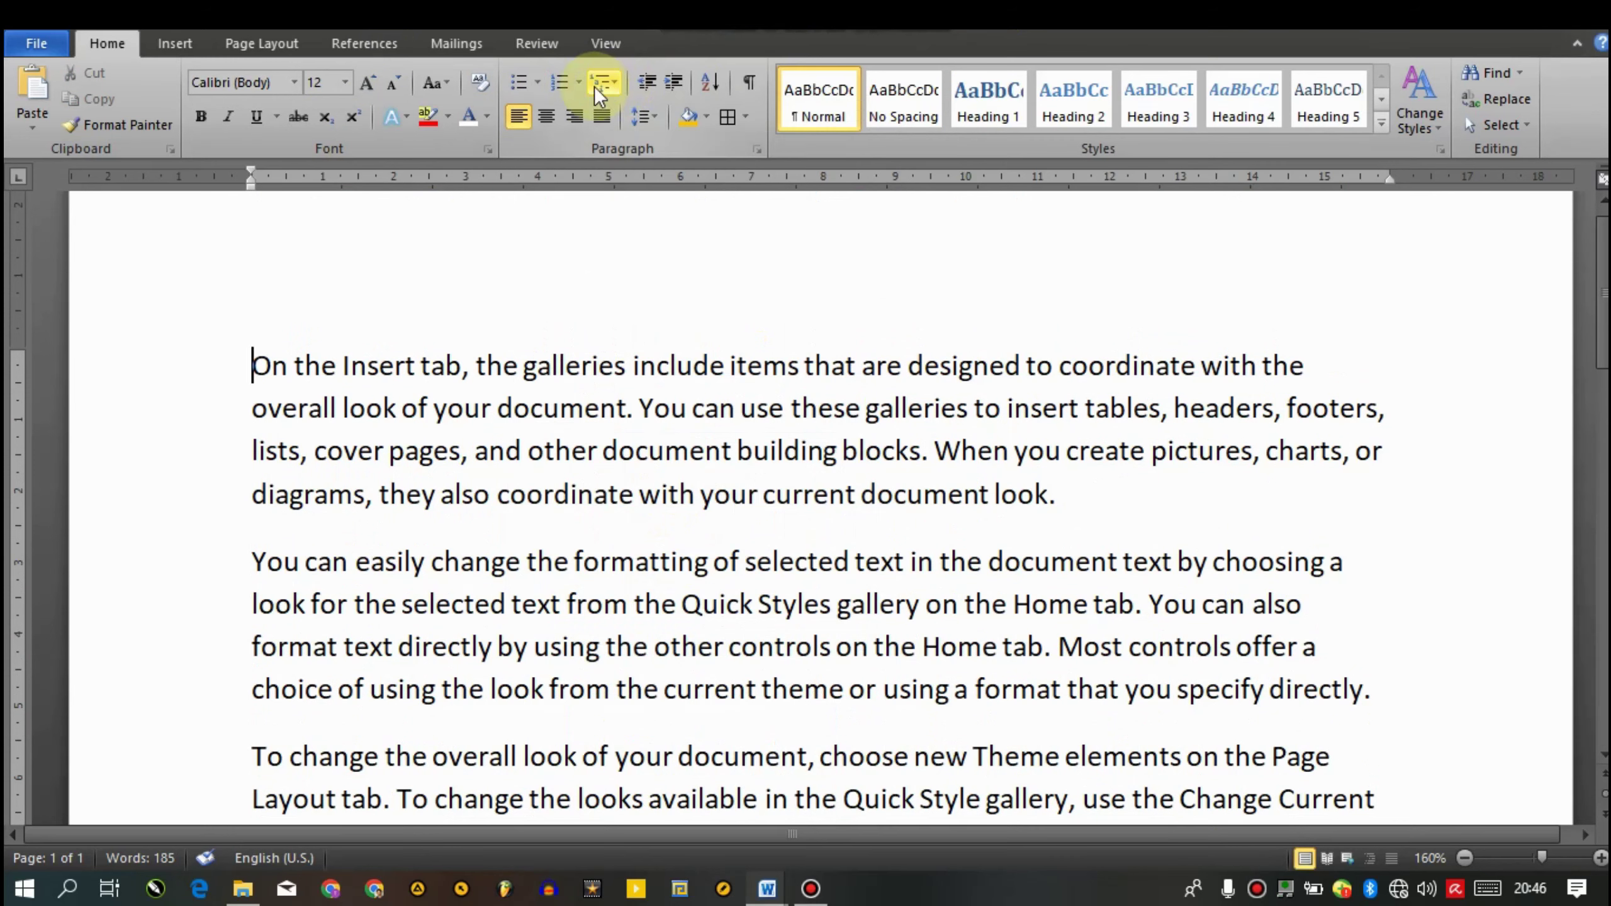
pyautogui.click(578, 82)
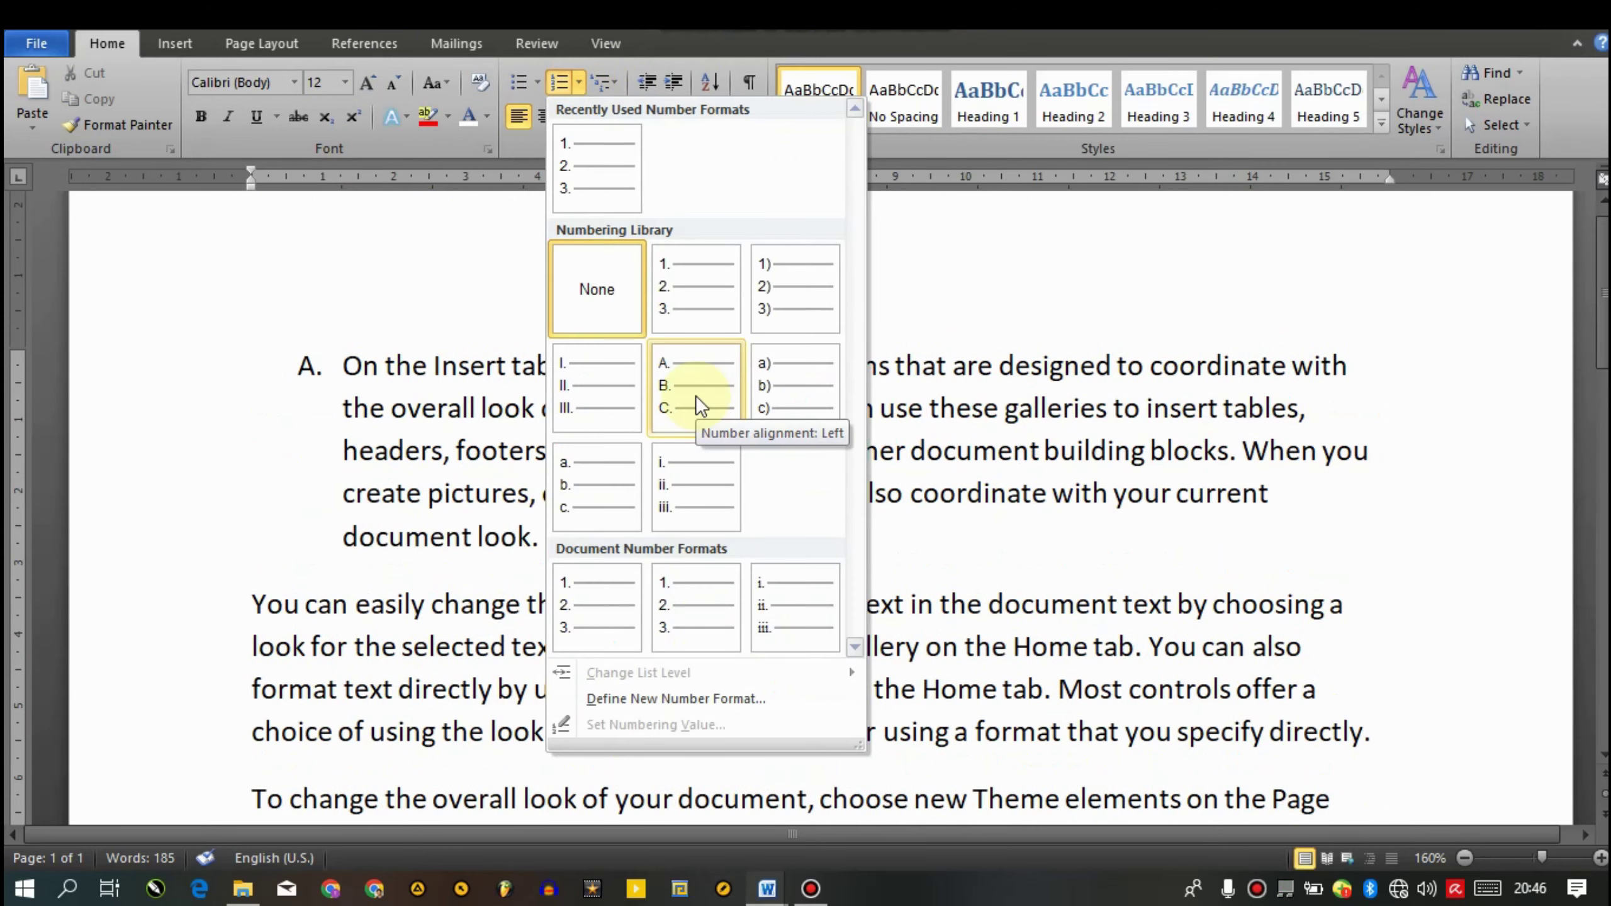
pyautogui.click(942, 494)
# Turn all the paragraphs into a bulleted list with double-arrow bullets
pyautogui.hotkey('ctrl', 'a')
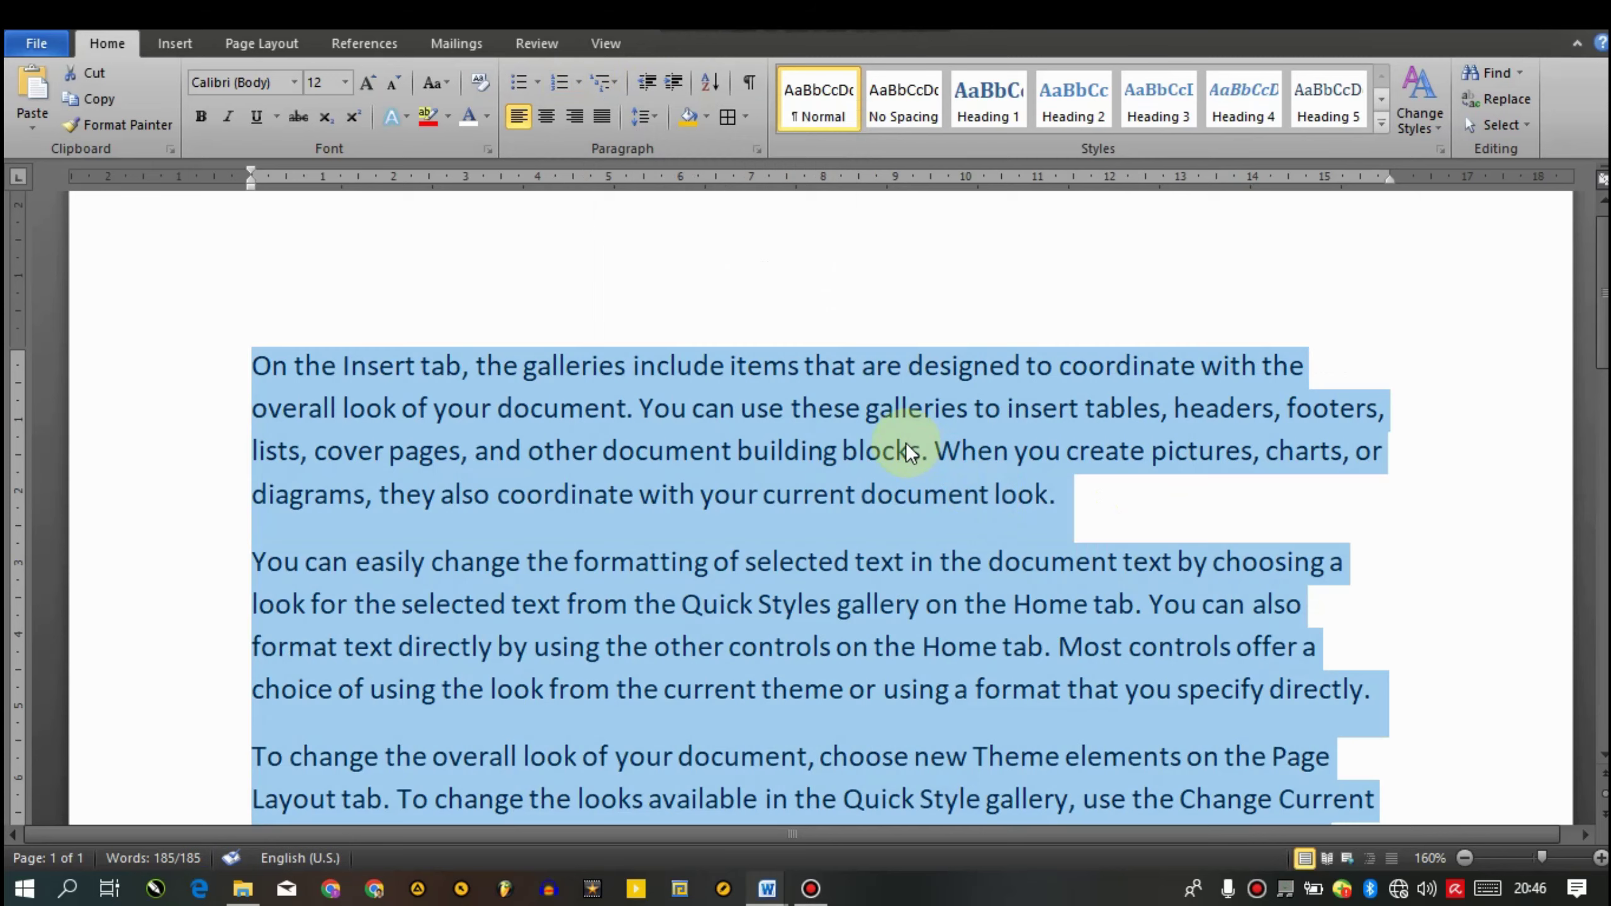
pyautogui.click(536, 84)
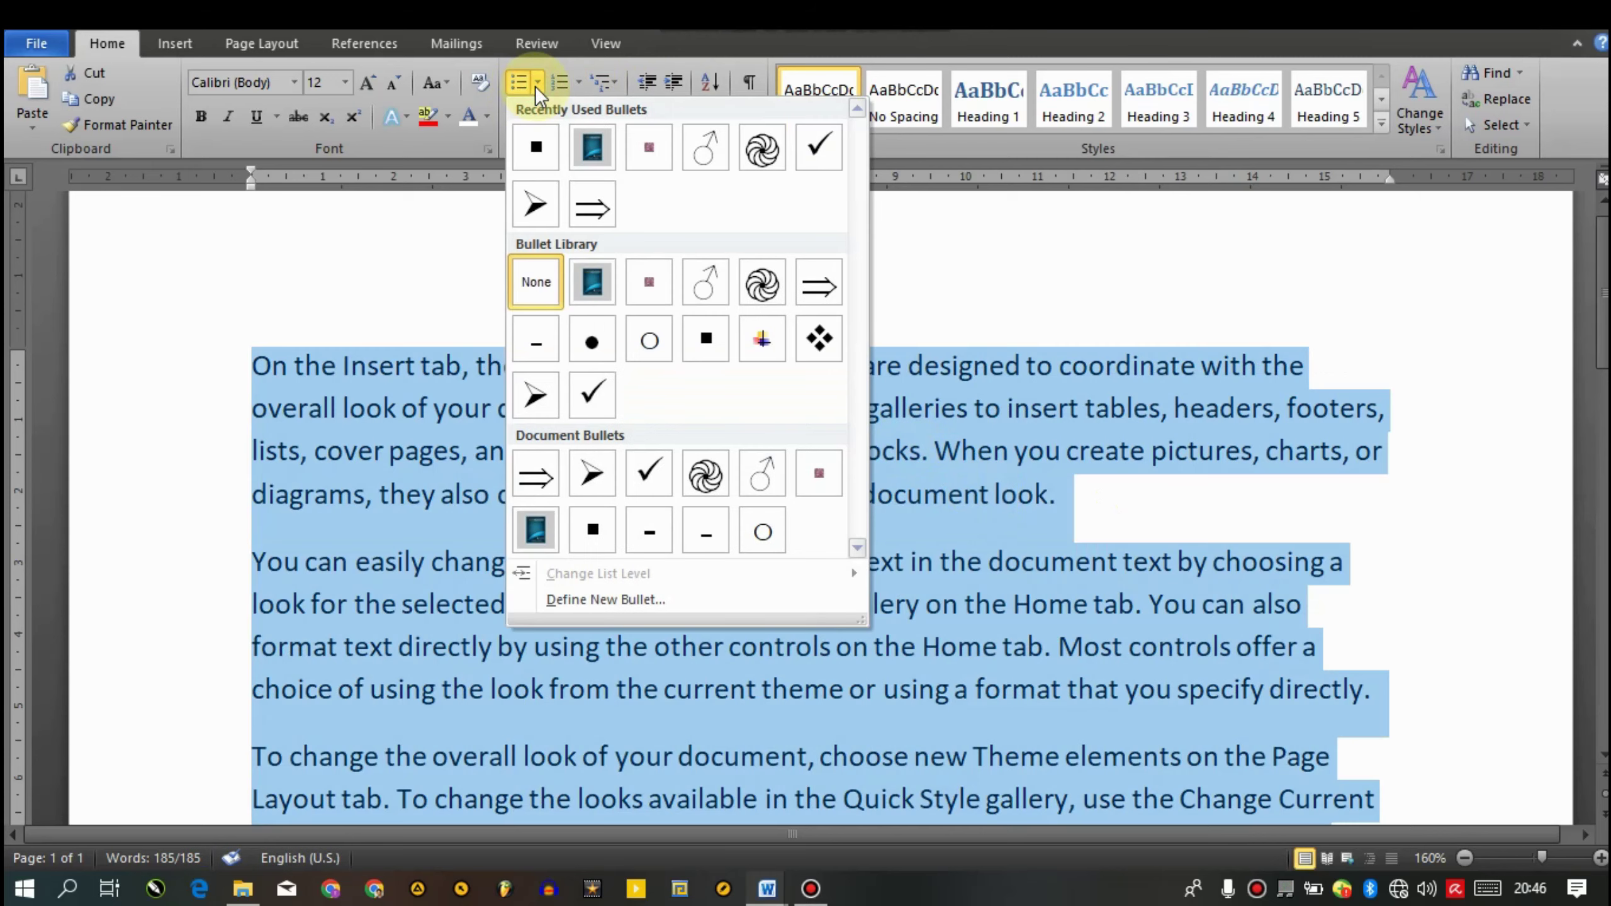
pyautogui.click(599, 211)
pyautogui.click(543, 462)
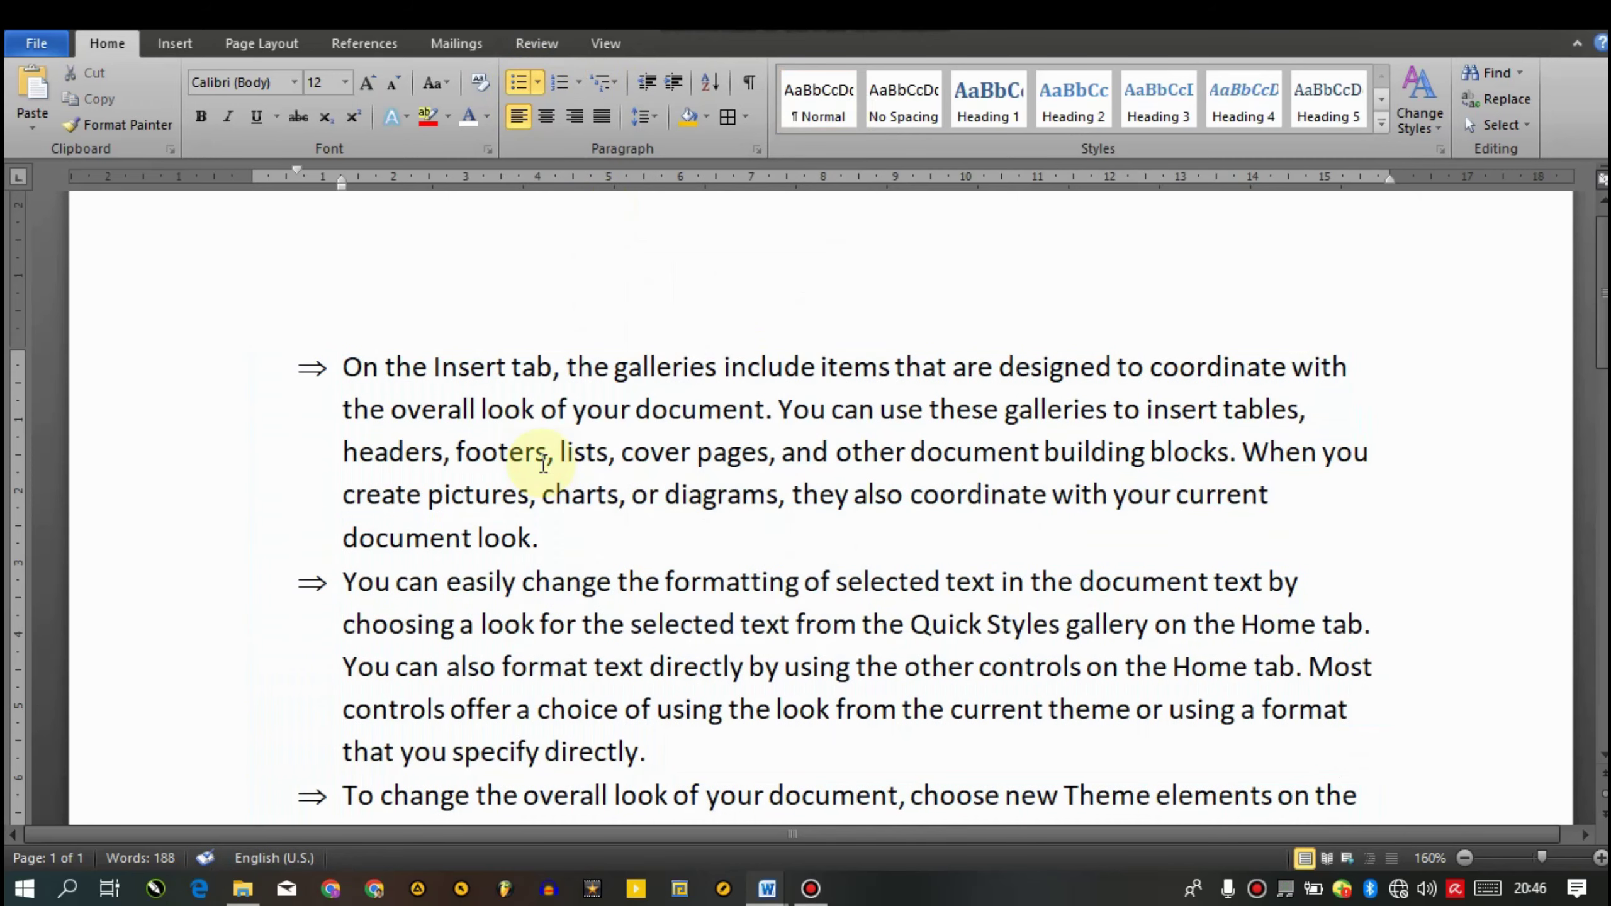
# Change the bullets of all the paragraphs to dashes and follow up with male-symbol bullets
pyautogui.hotkey('ctrl', 'a')
pyautogui.click(536, 81)
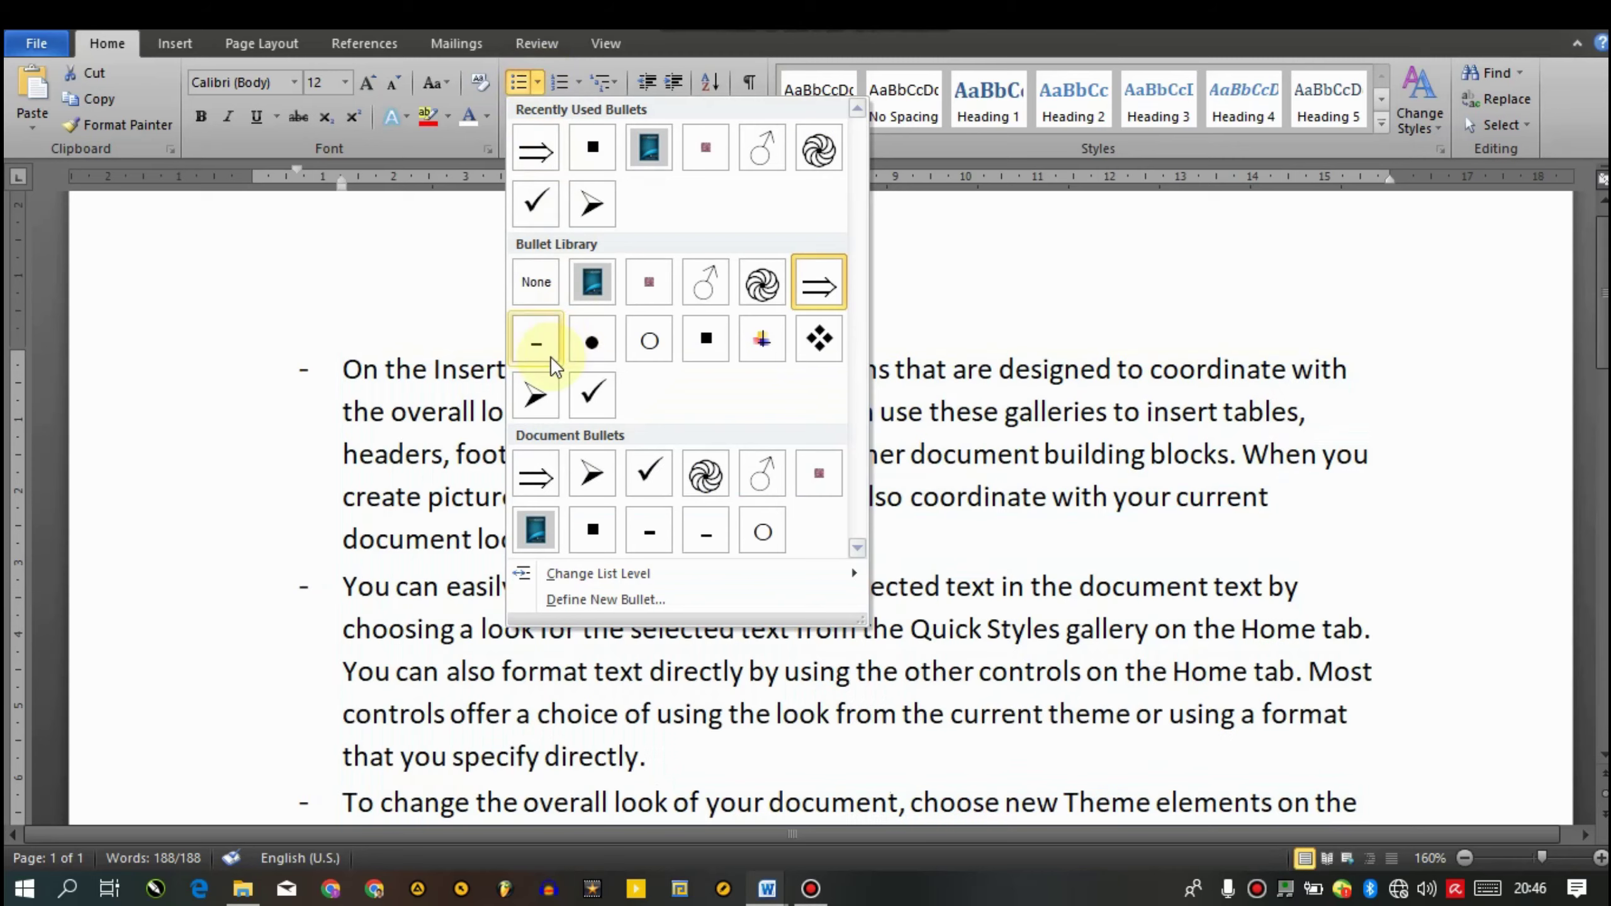
pyautogui.click(550, 357)
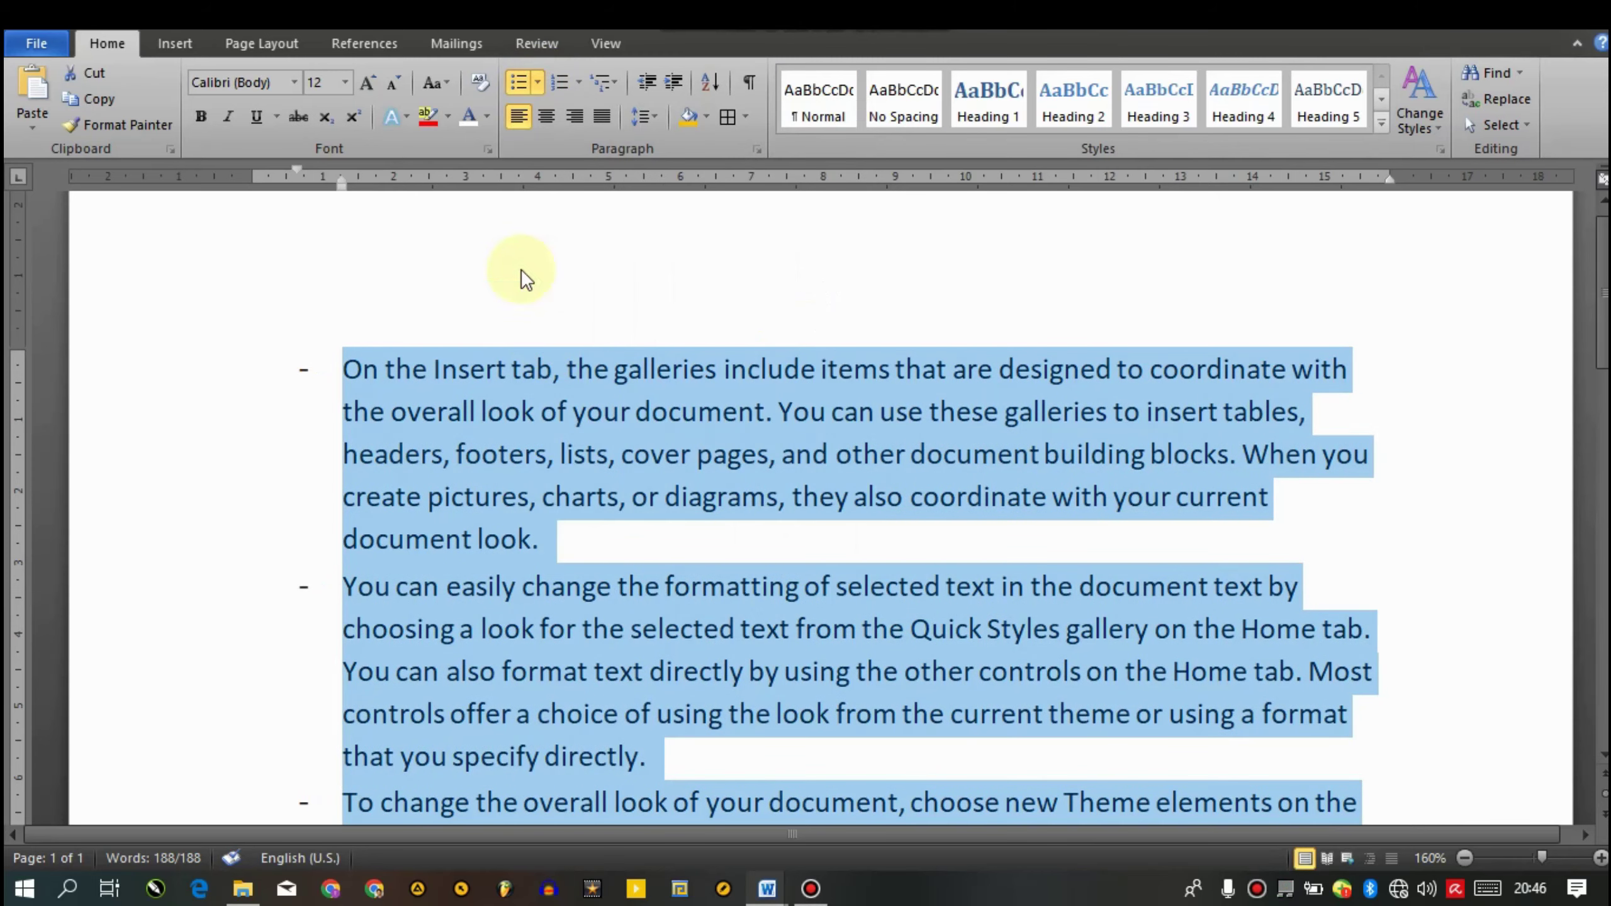
pyautogui.click(539, 82)
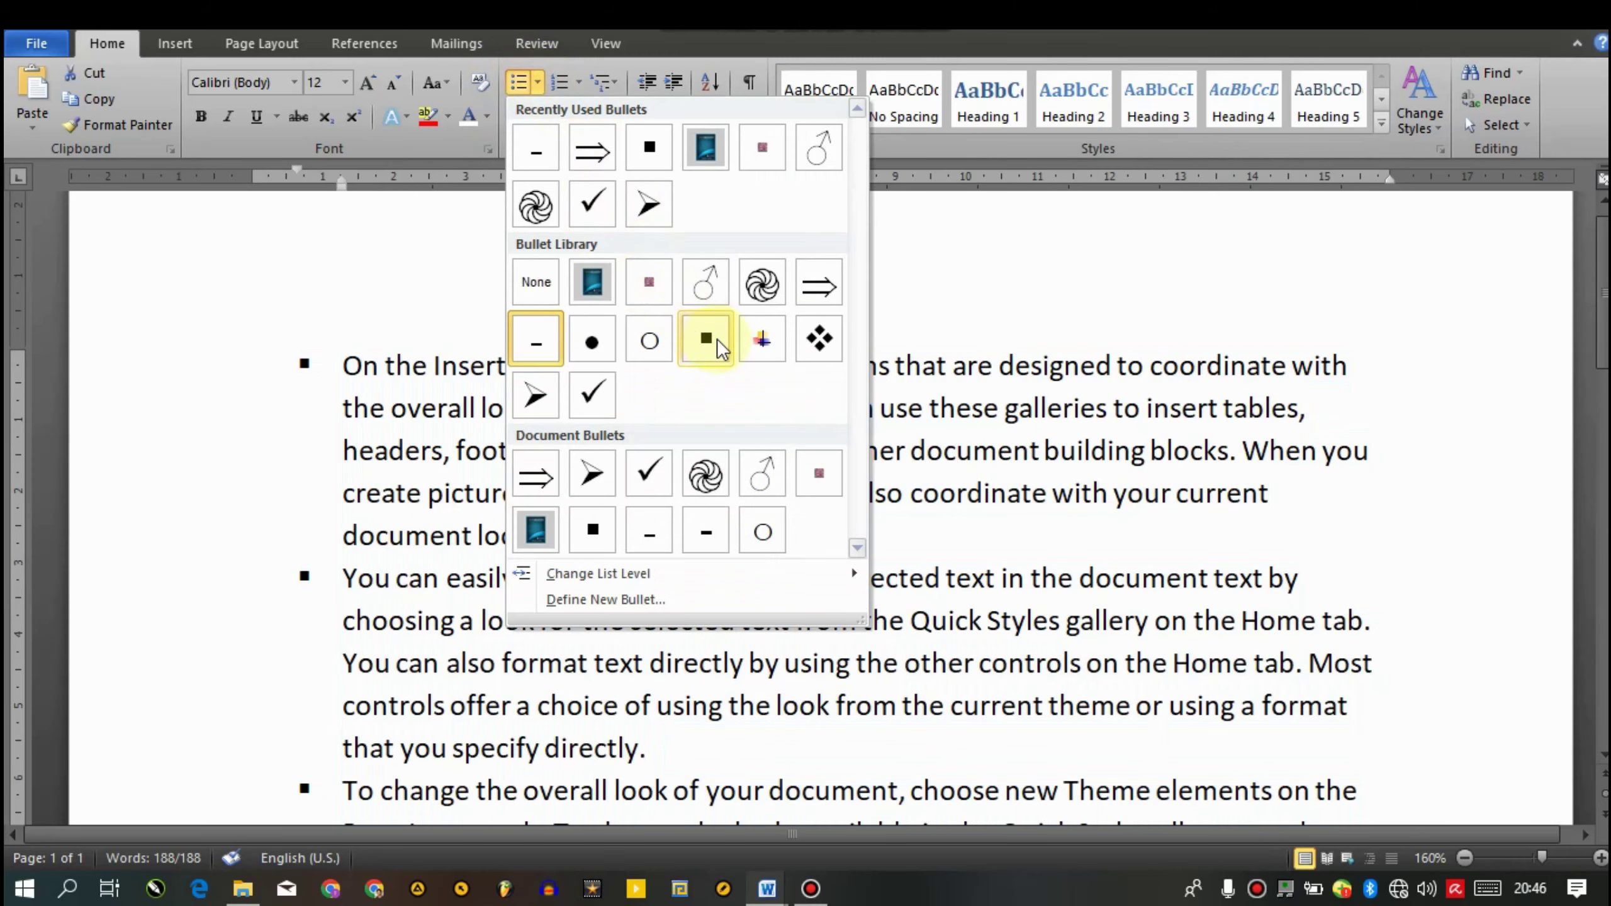
pyautogui.click(698, 279)
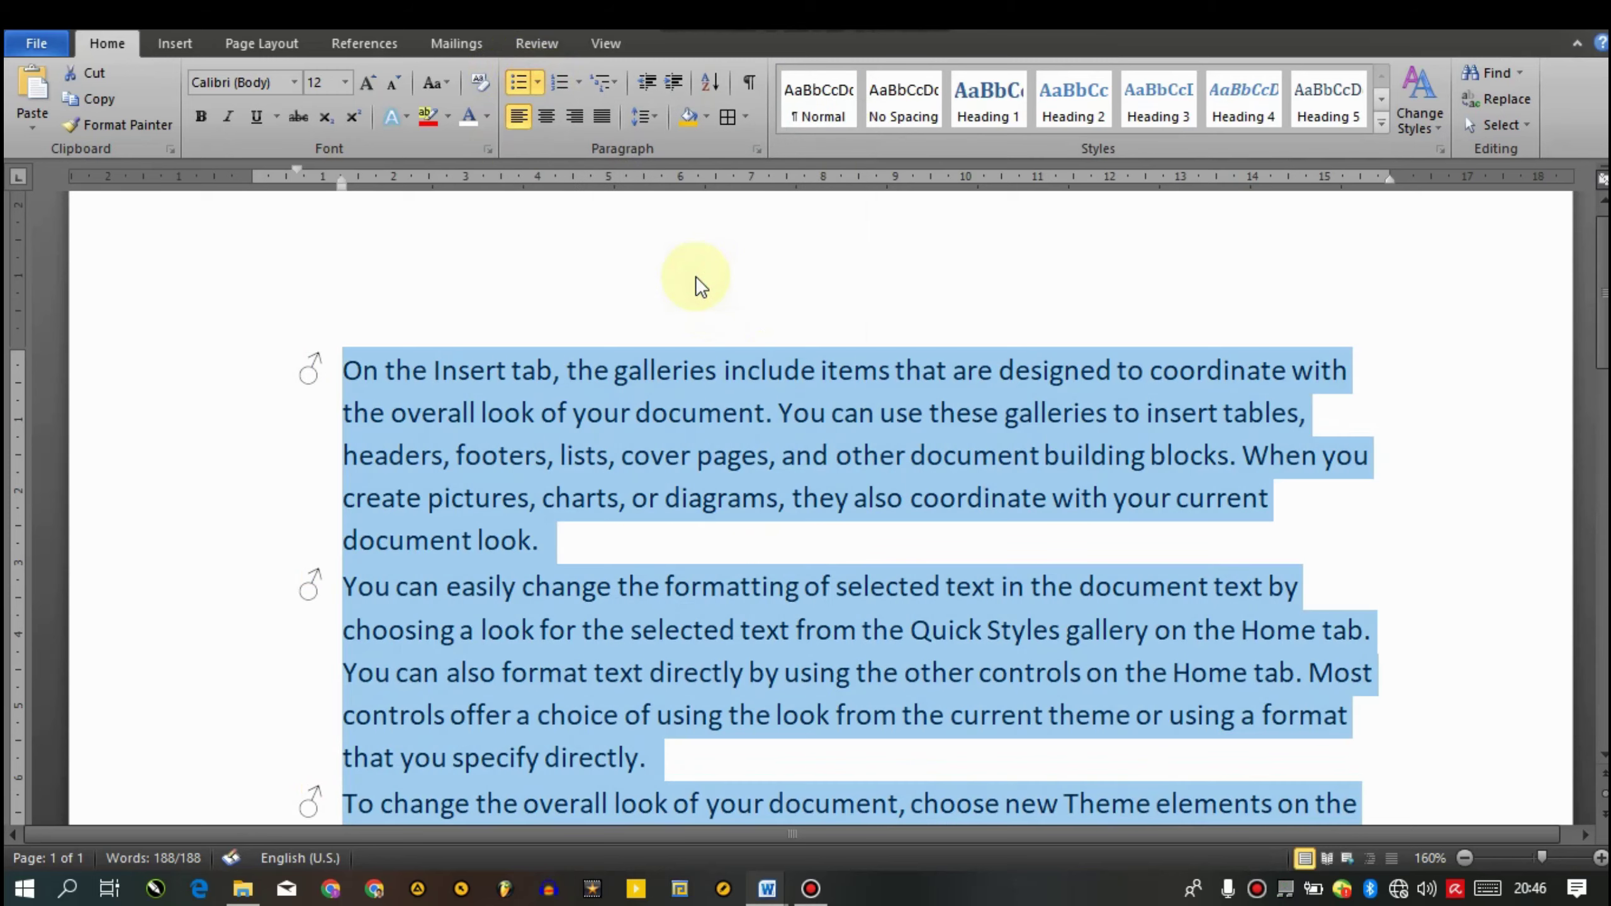
# Change the bullets of all the paragraphs to the four-diamond symbol
pyautogui.click(538, 86)
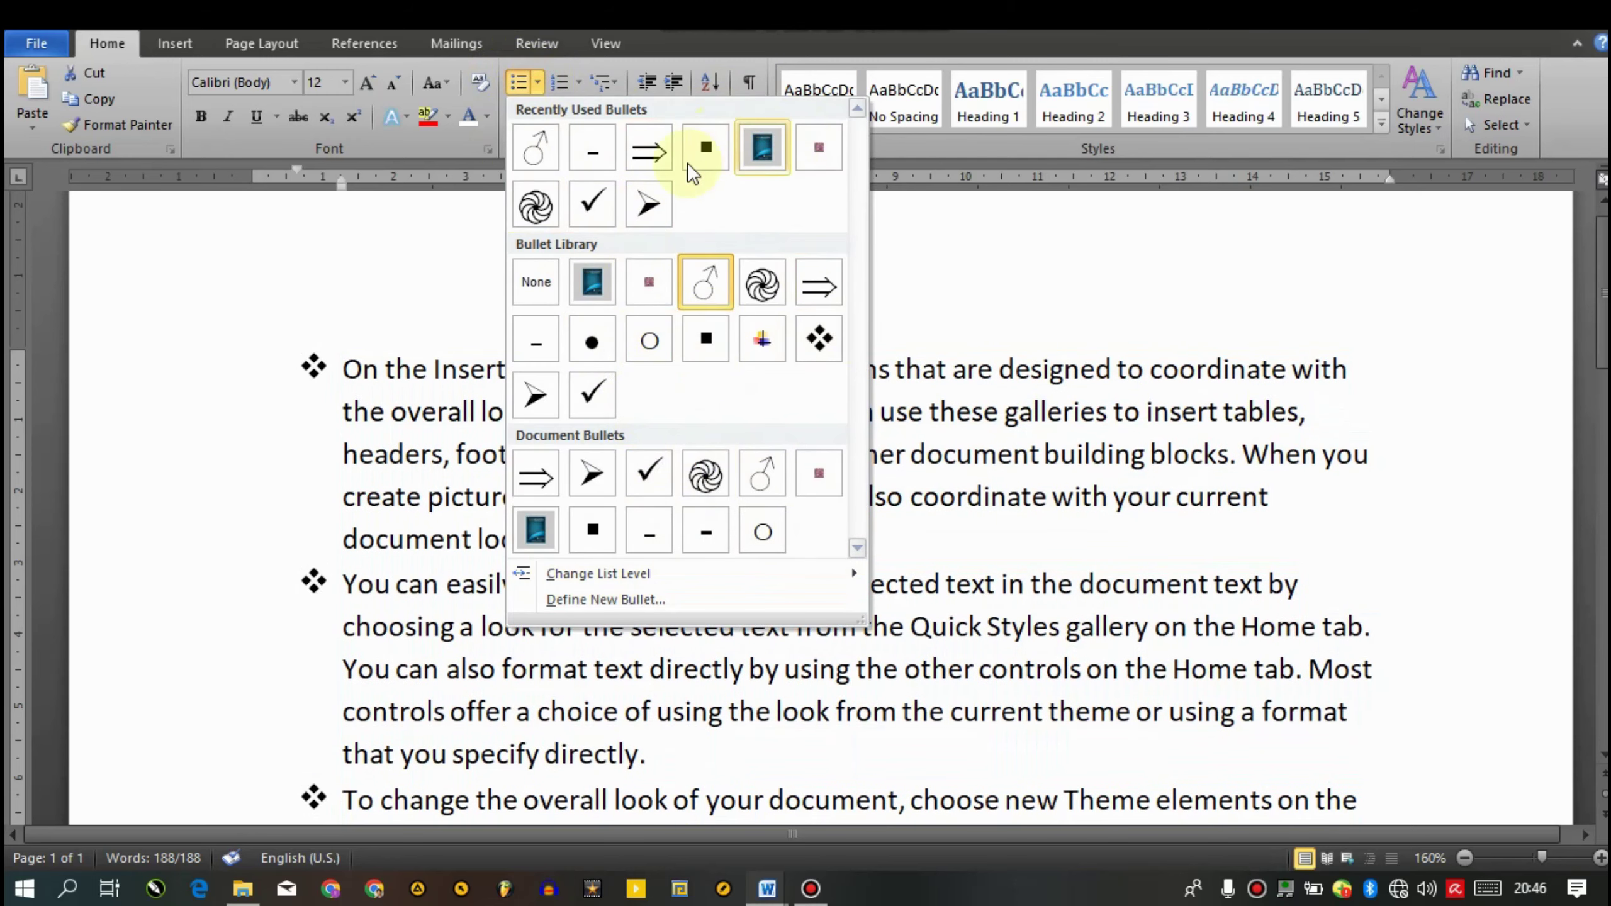
pyautogui.click(820, 342)
pyautogui.click(822, 343)
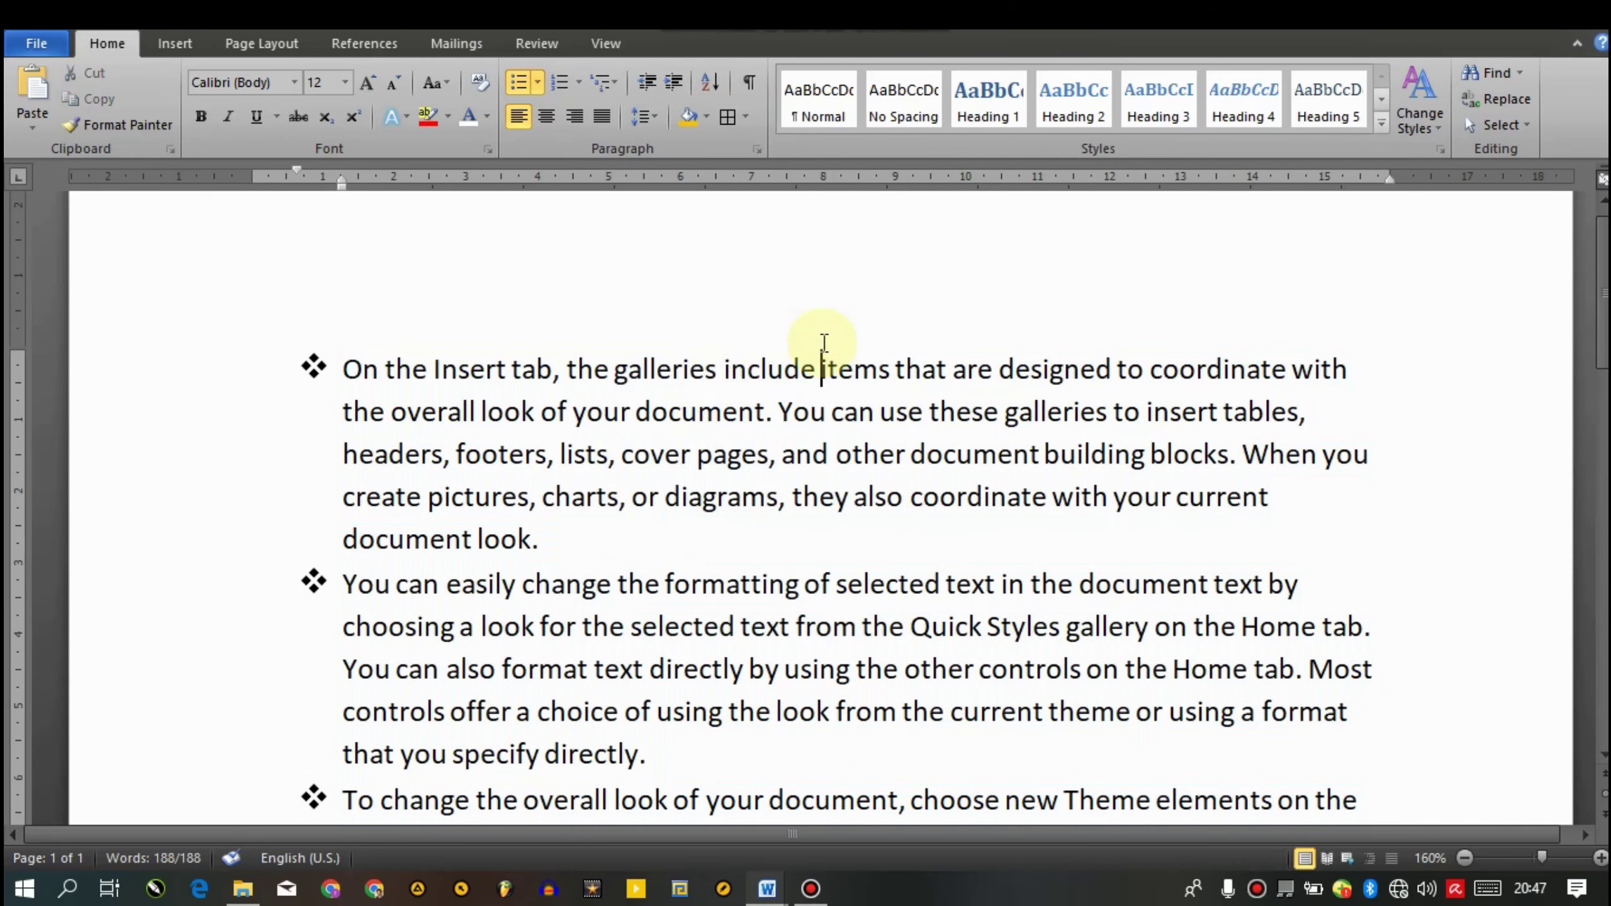
# Define a new bullet for all the paragraphs using the closed folder symbol from Wingdings, character code 48
pyautogui.hotkey('ctrl', 'a')
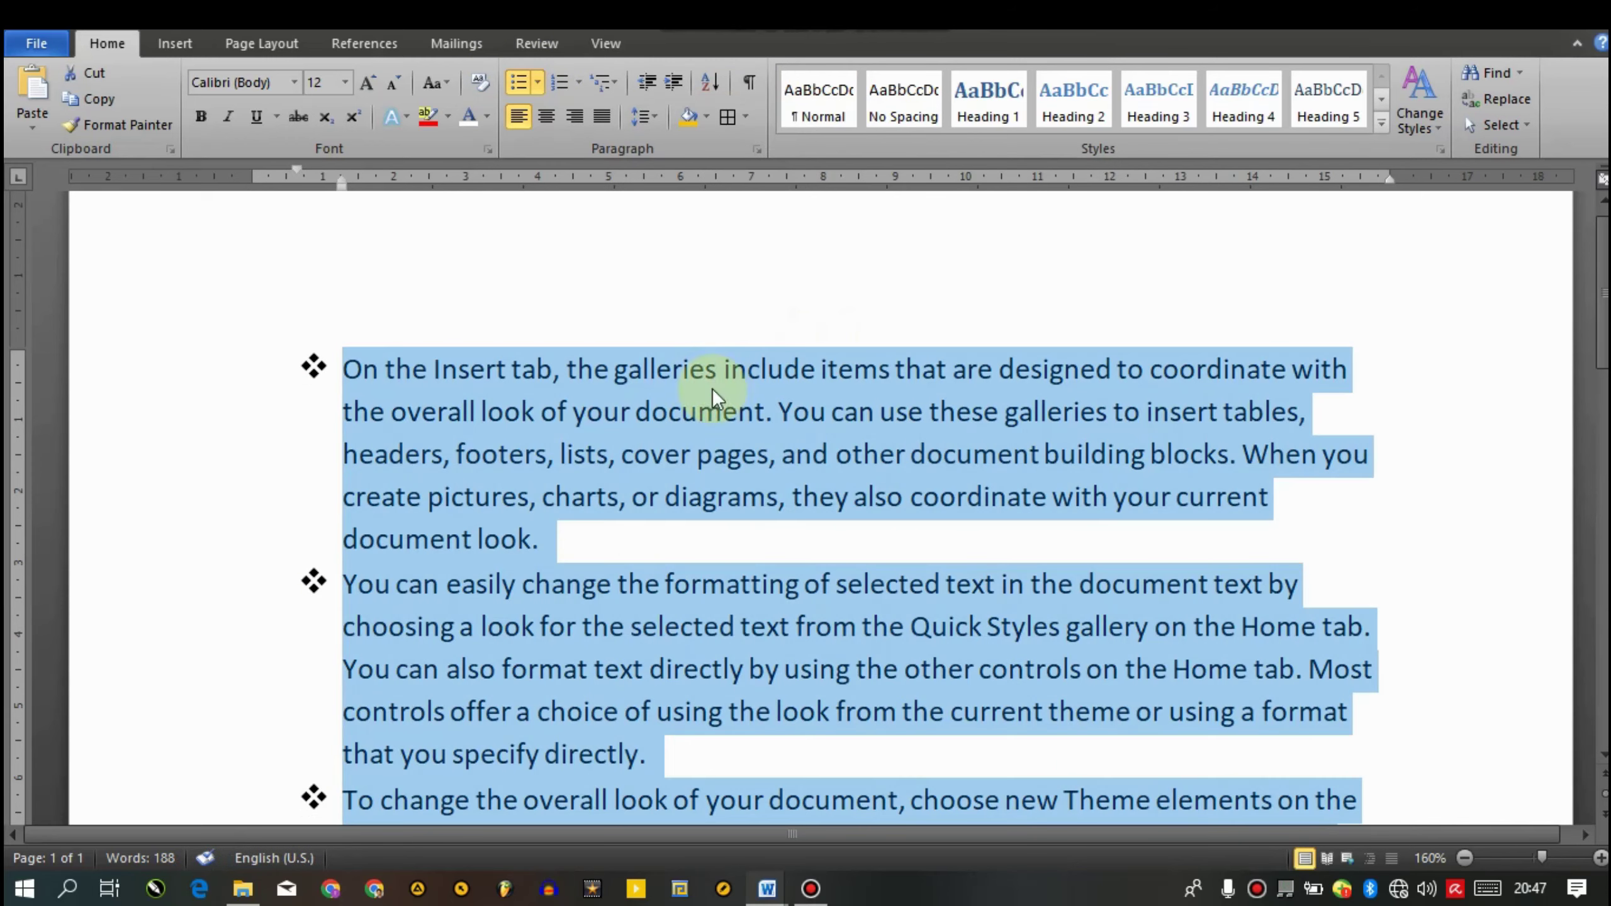
pyautogui.click(537, 81)
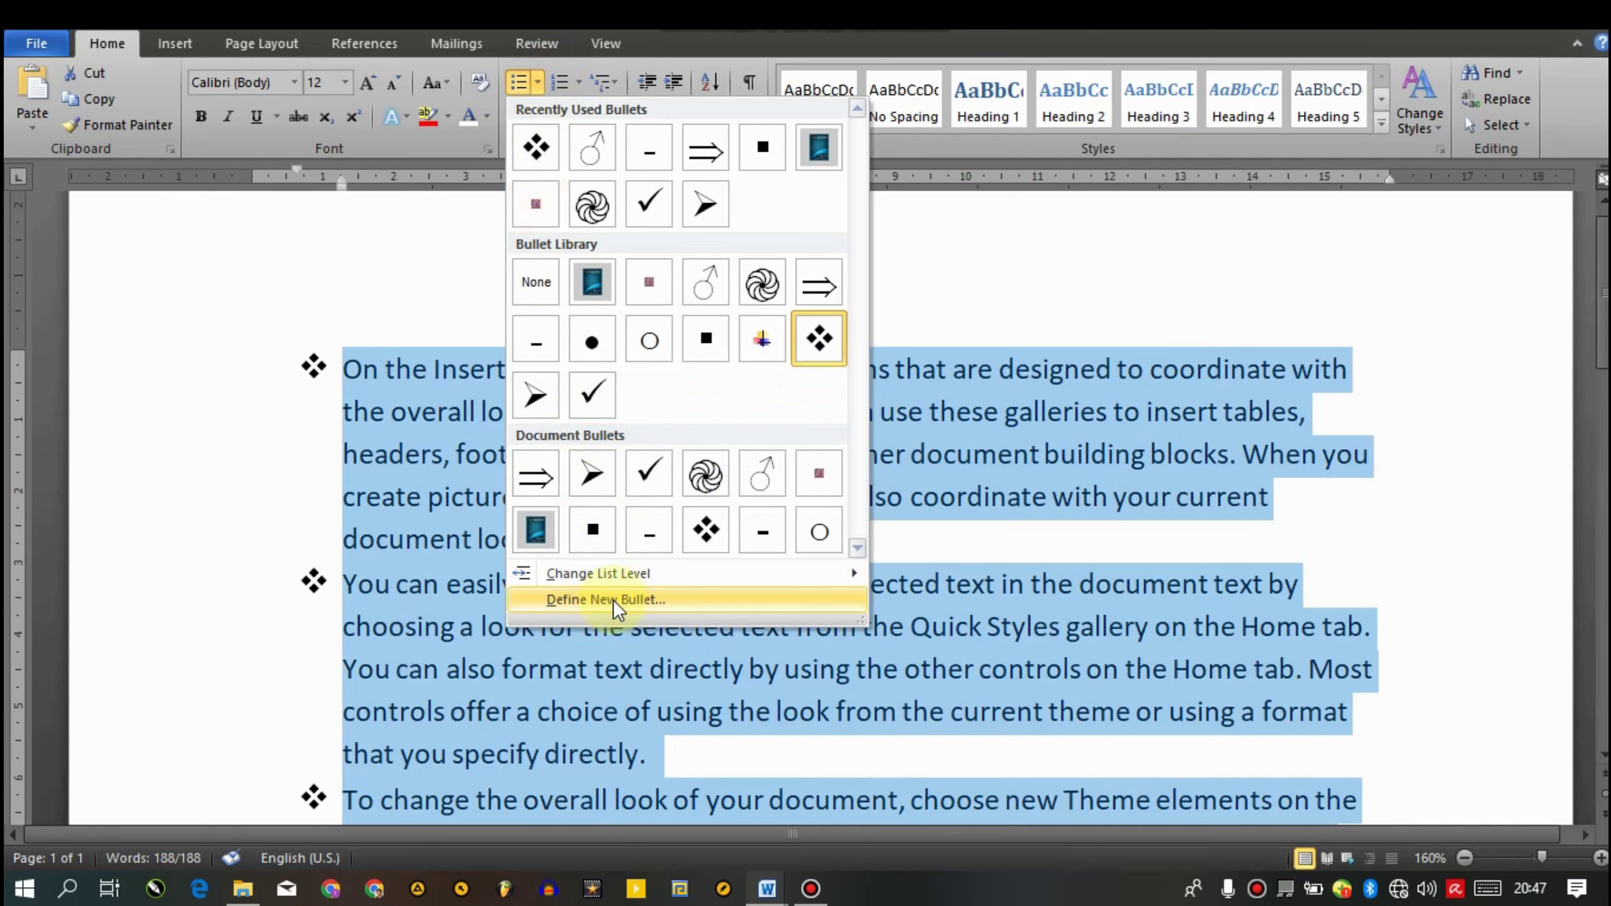
pyautogui.click(613, 600)
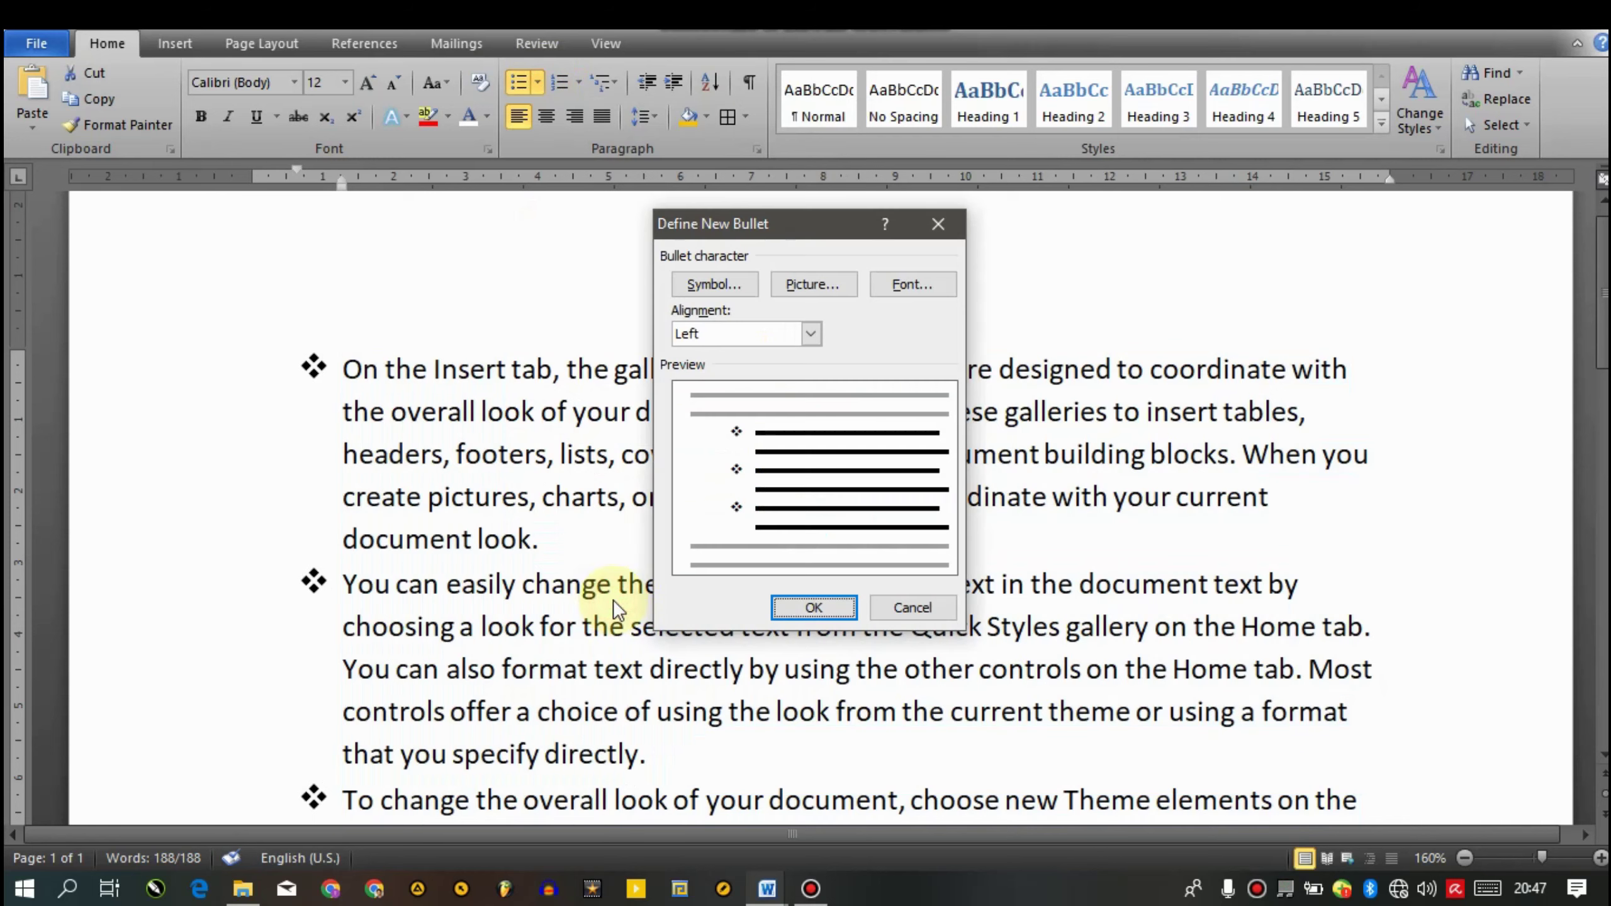
pyautogui.click(733, 284)
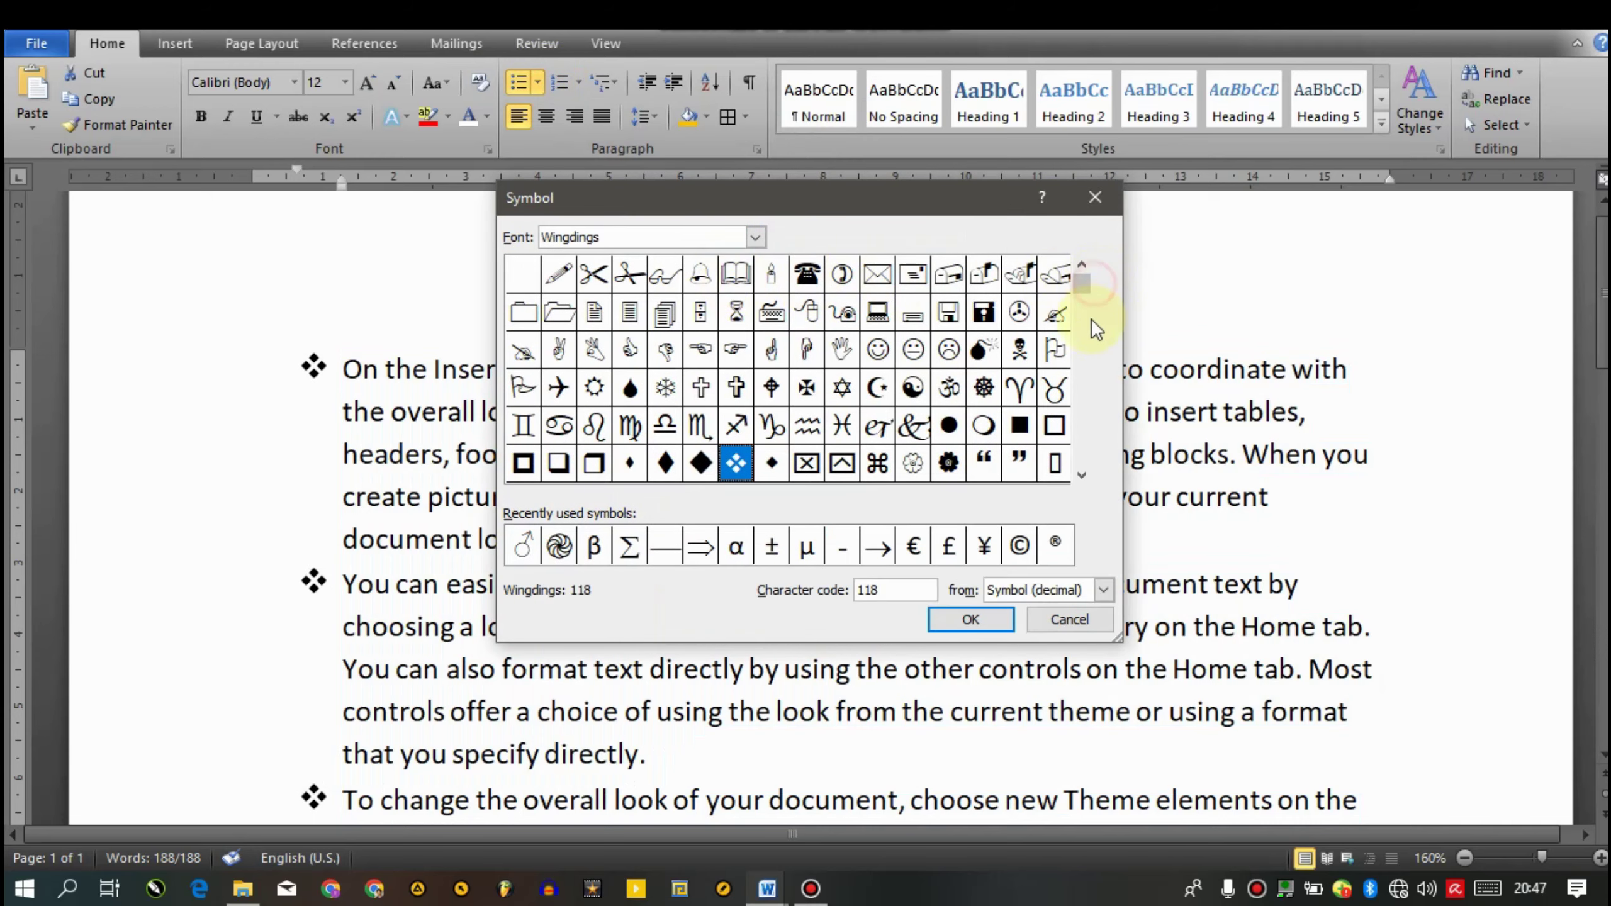
pyautogui.scroll(-3, 1086, 437)
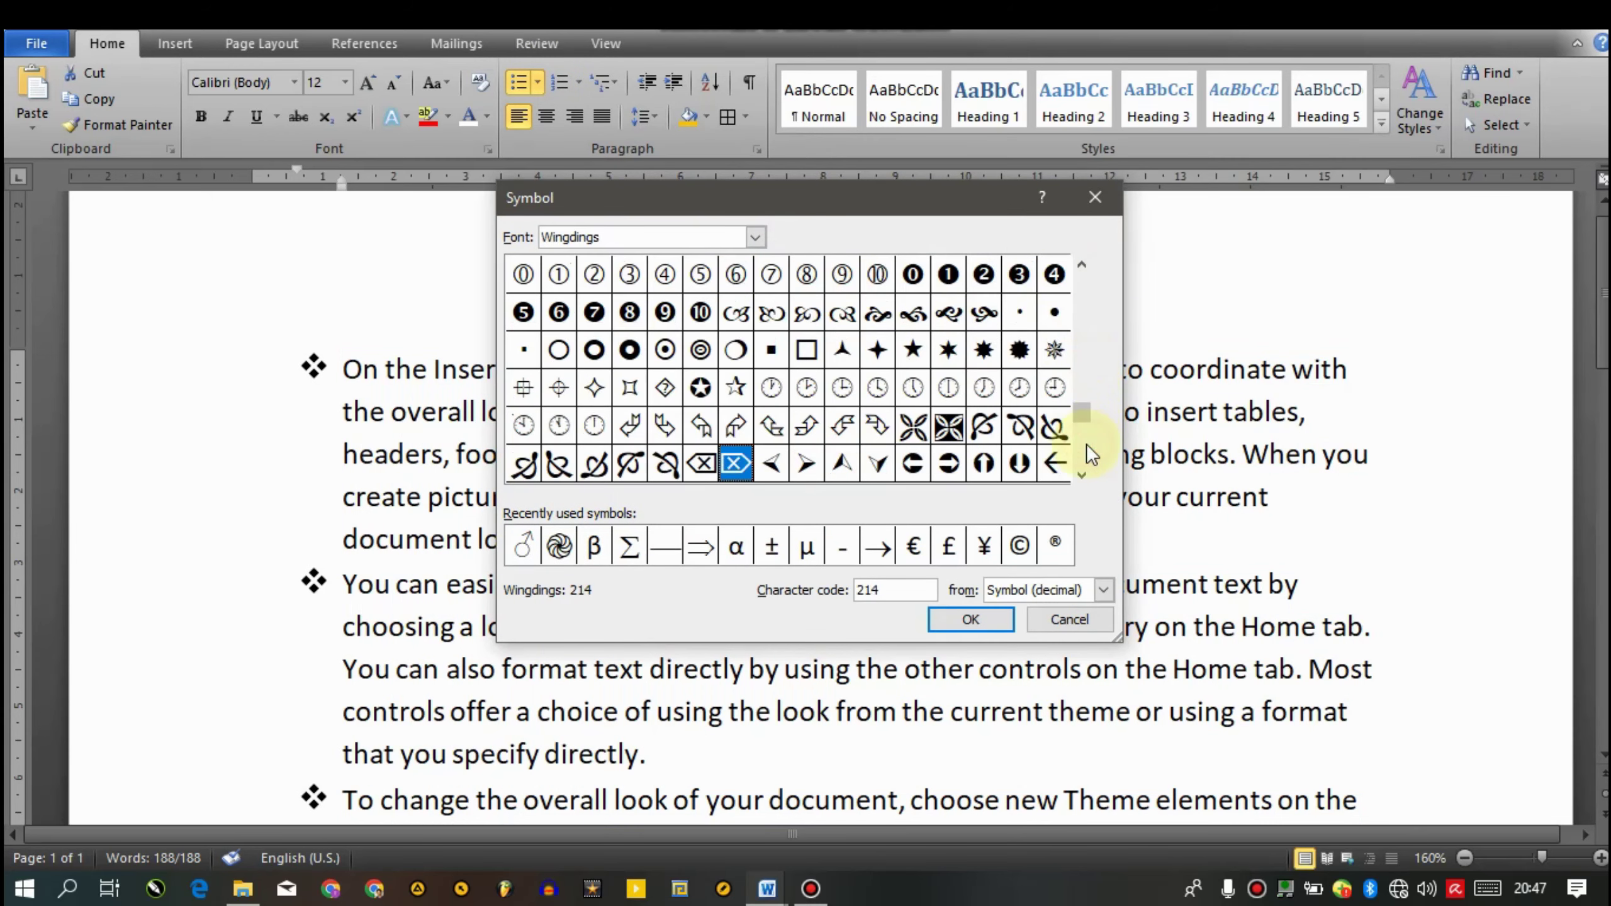
pyautogui.scroll(3, 1086, 334)
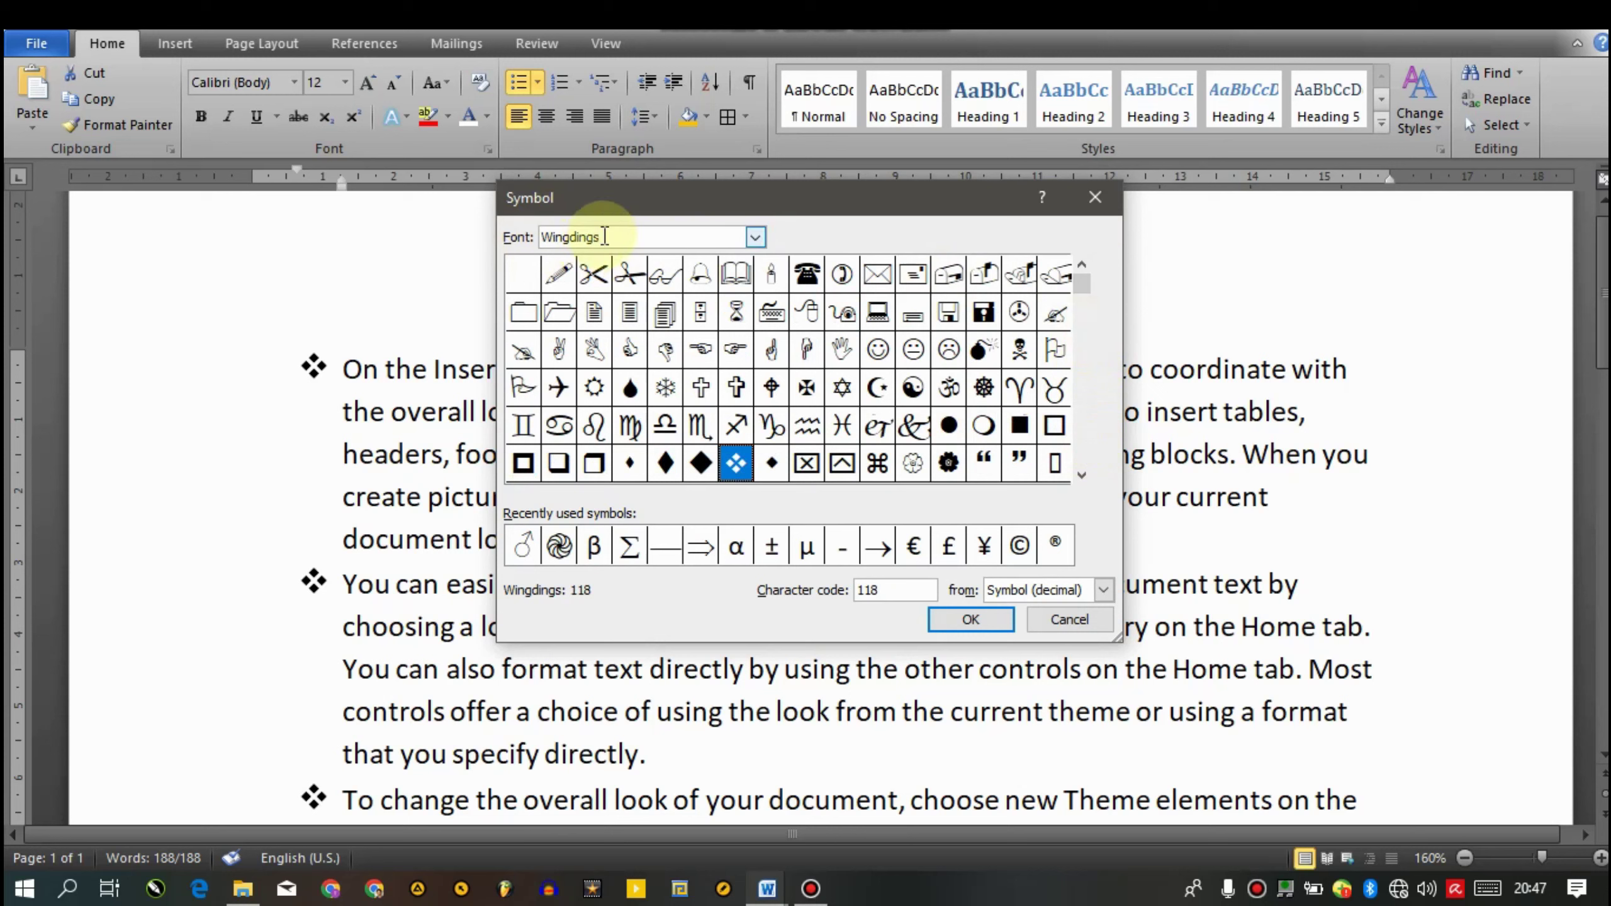
pyautogui.click(537, 317)
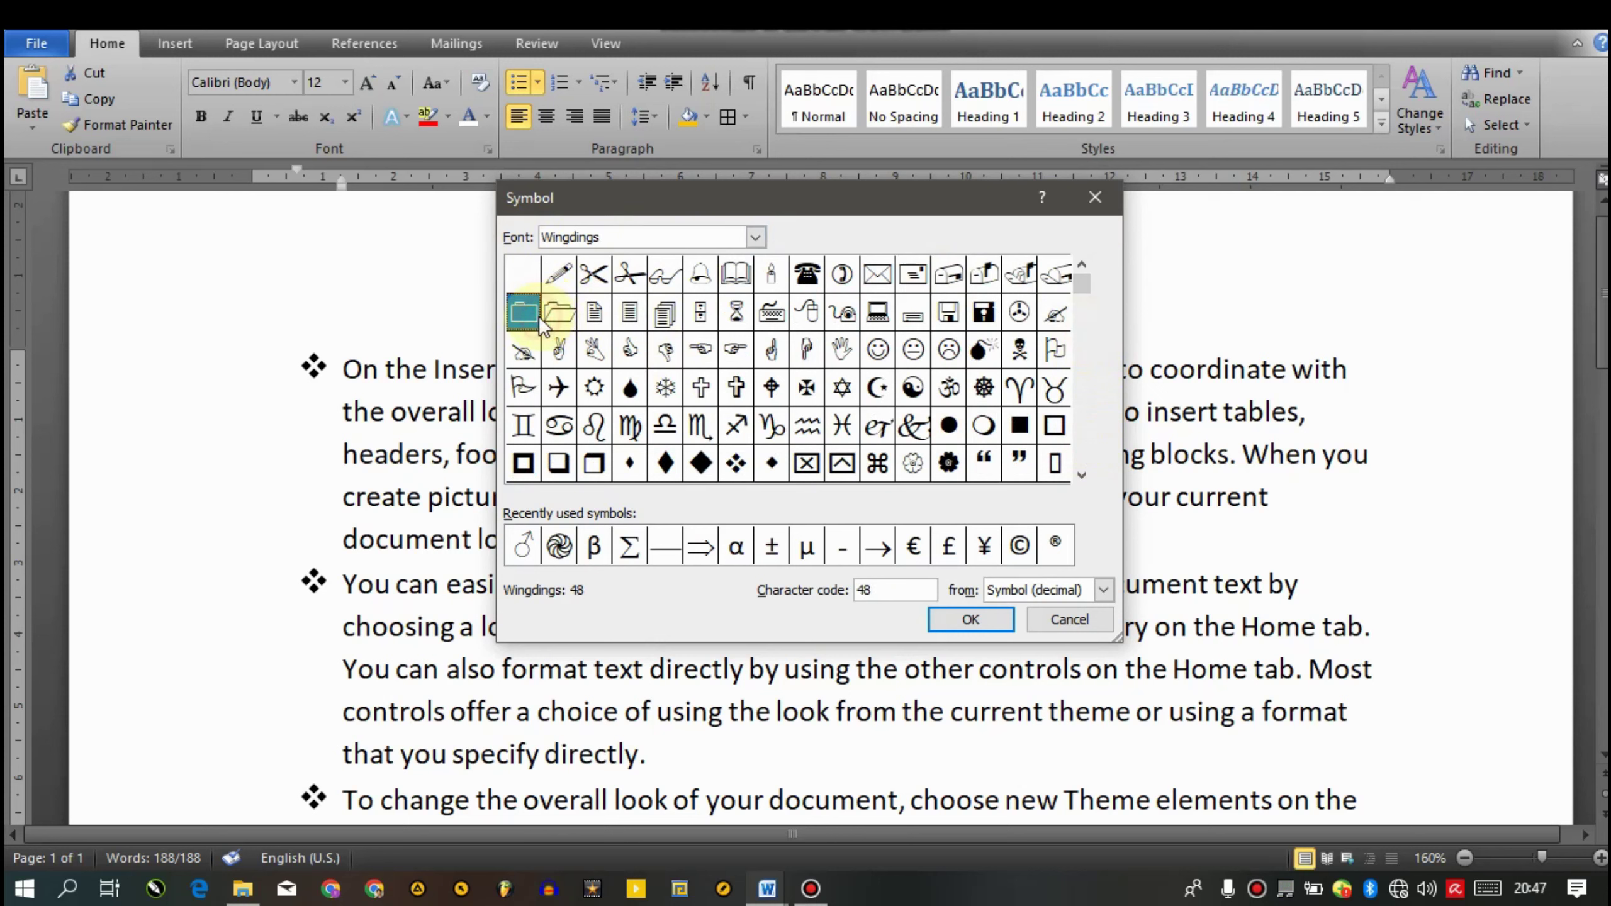
pyautogui.click(974, 617)
pyautogui.click(828, 608)
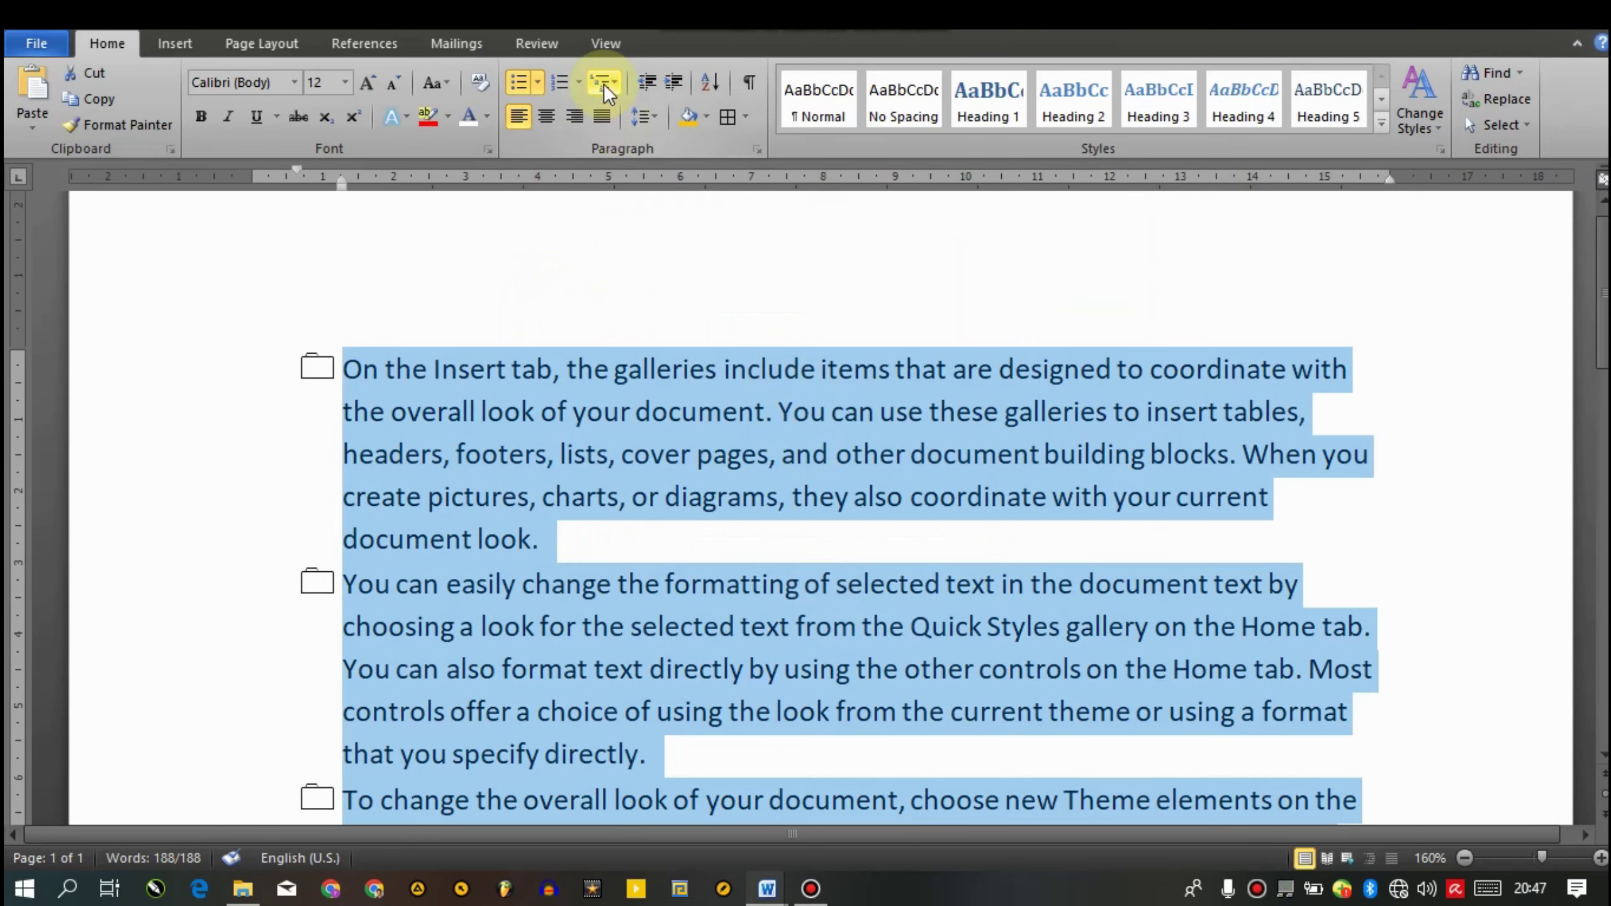
# Define another new bullet for the list using the » symbol from the Arial font, character code 00BB
pyautogui.click(538, 85)
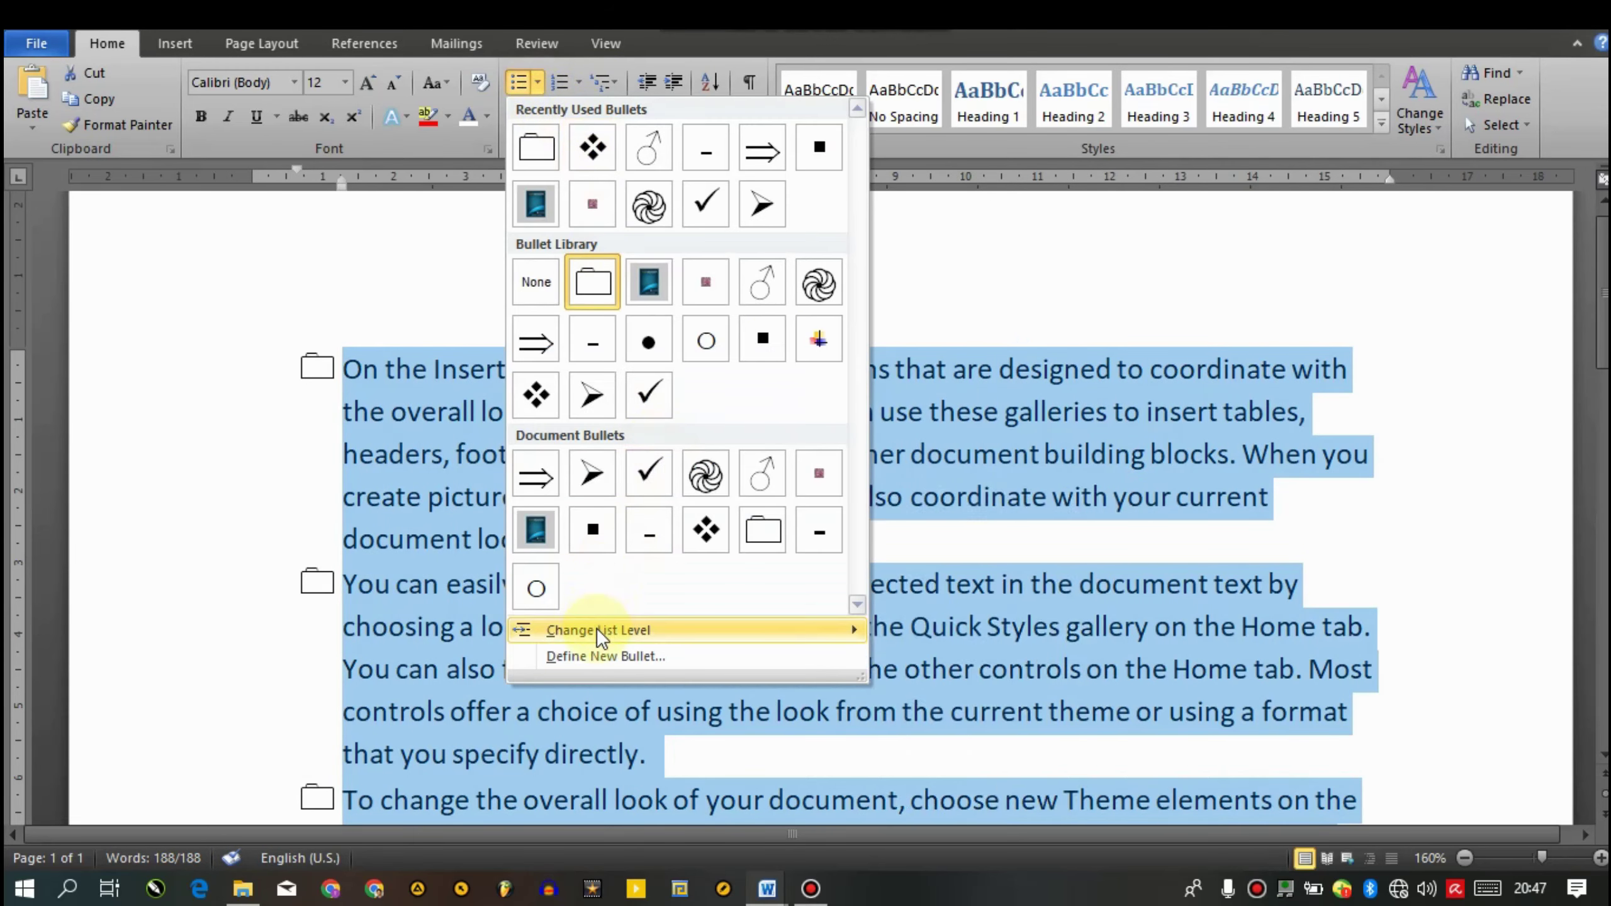
pyautogui.click(597, 654)
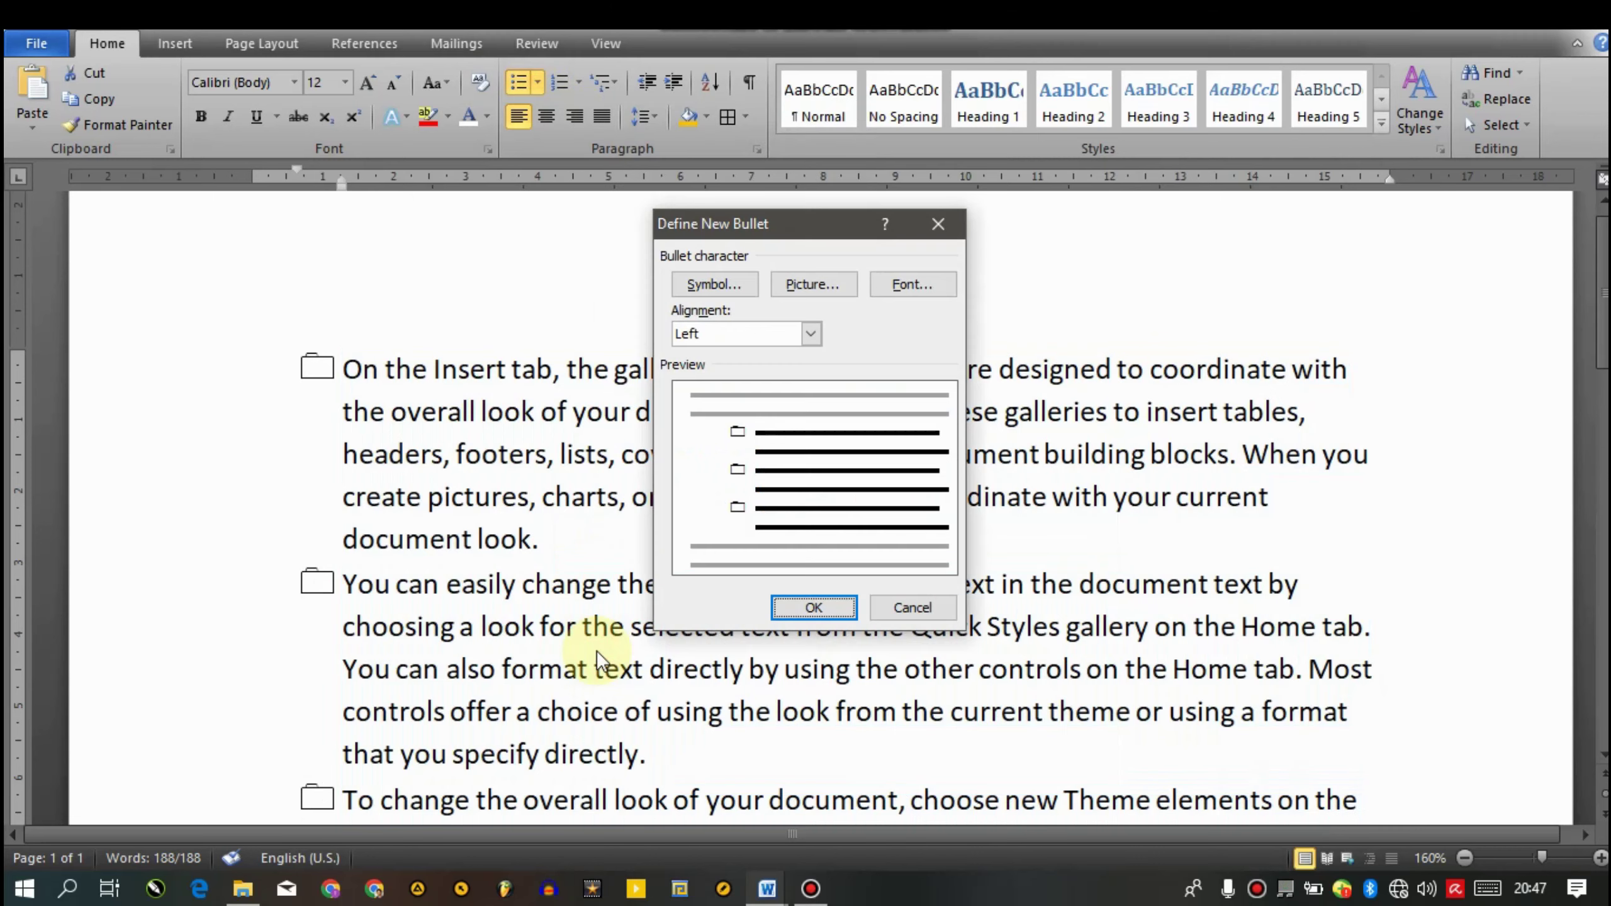
pyautogui.click(730, 279)
pyautogui.click(754, 236)
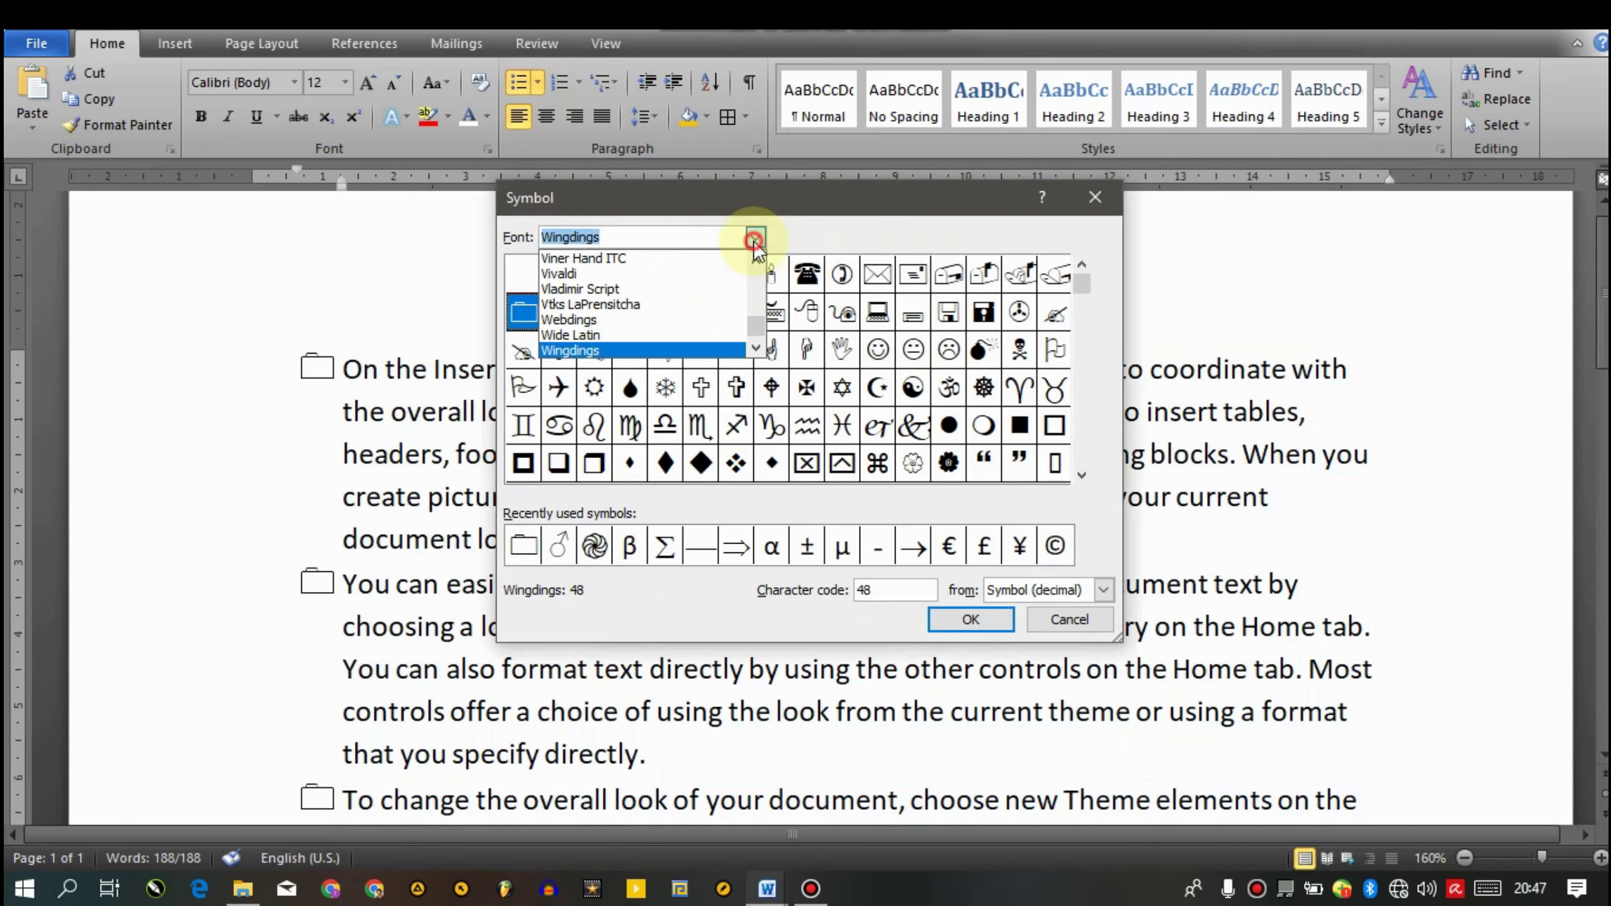
pyautogui.moveTo(752, 322); pyautogui.dragTo(755, 247)
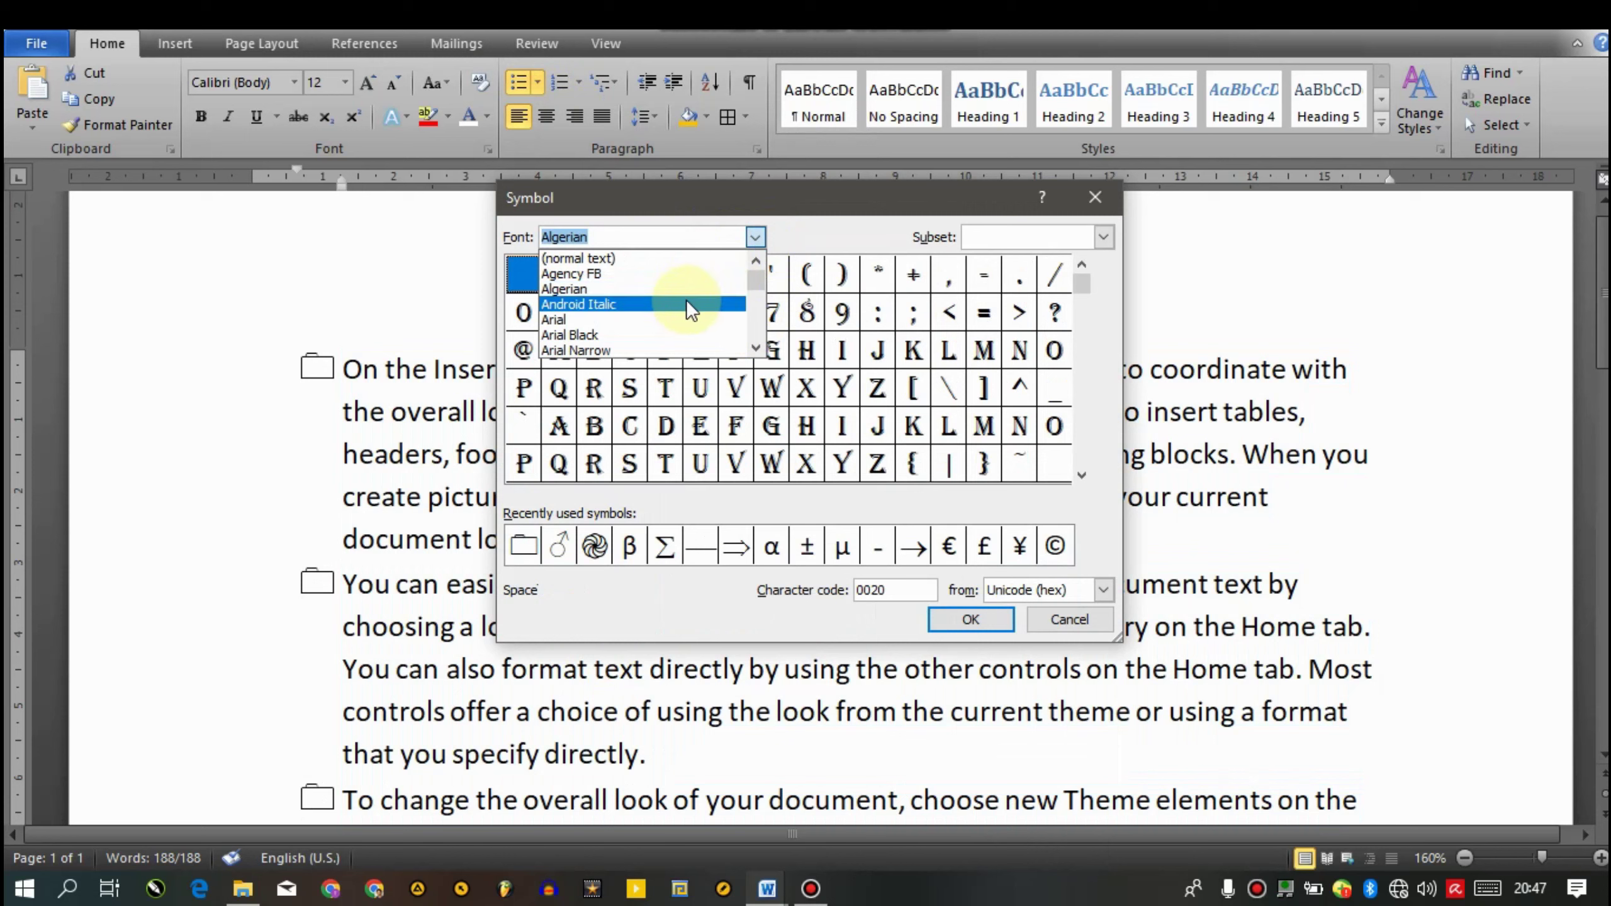
pyautogui.click(677, 319)
pyautogui.scroll(-4, 1081, 270)
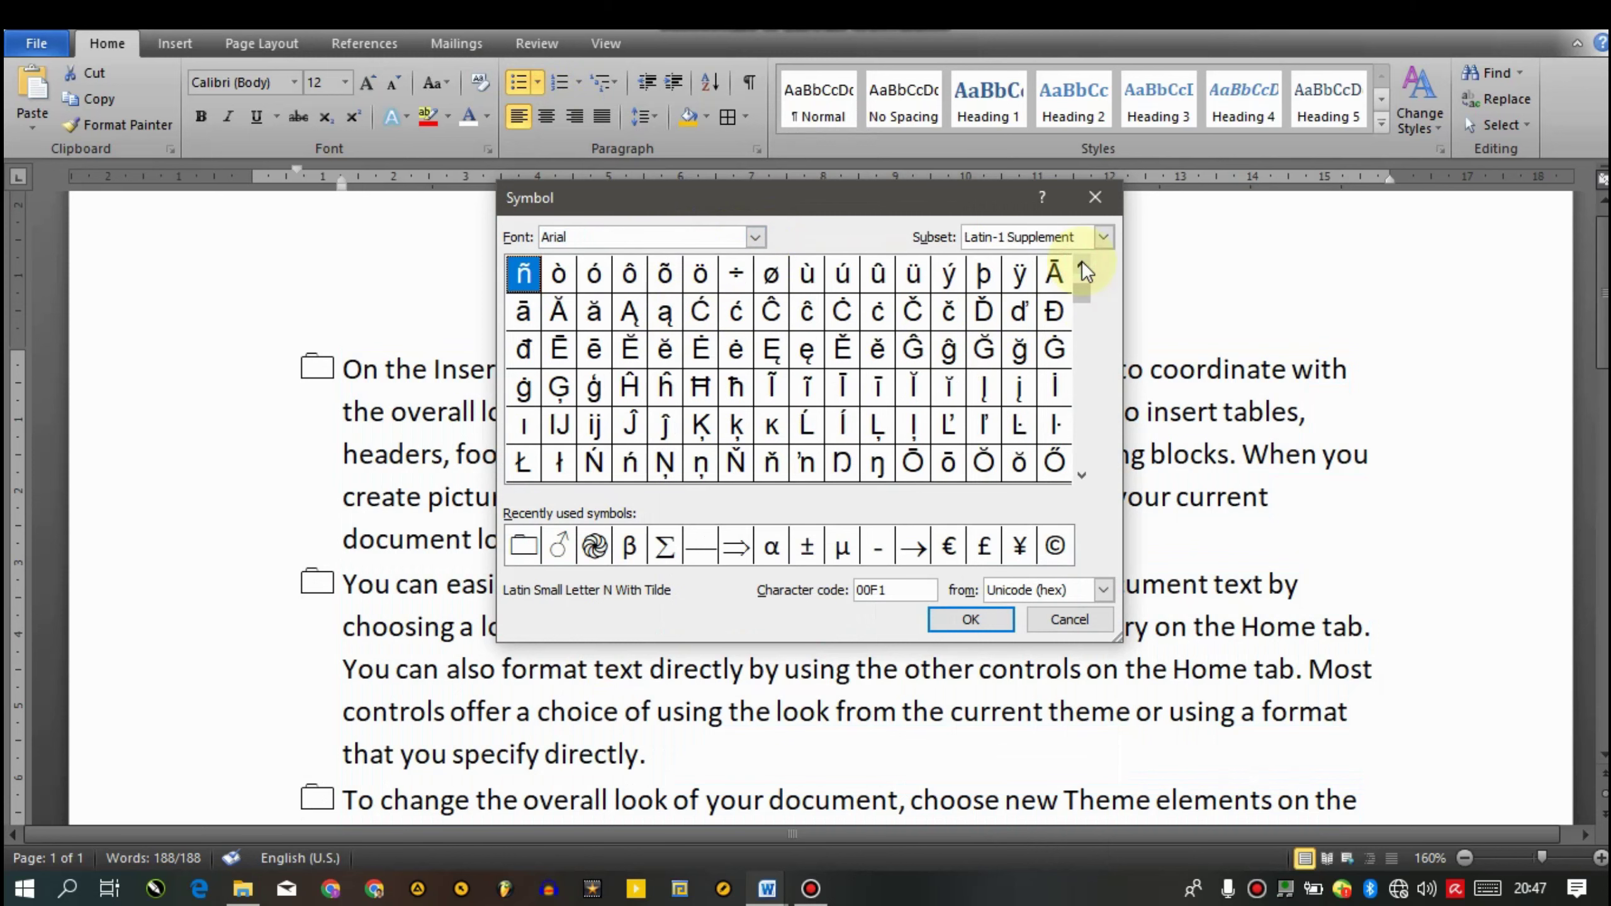
pyautogui.scroll(6, 1083, 271)
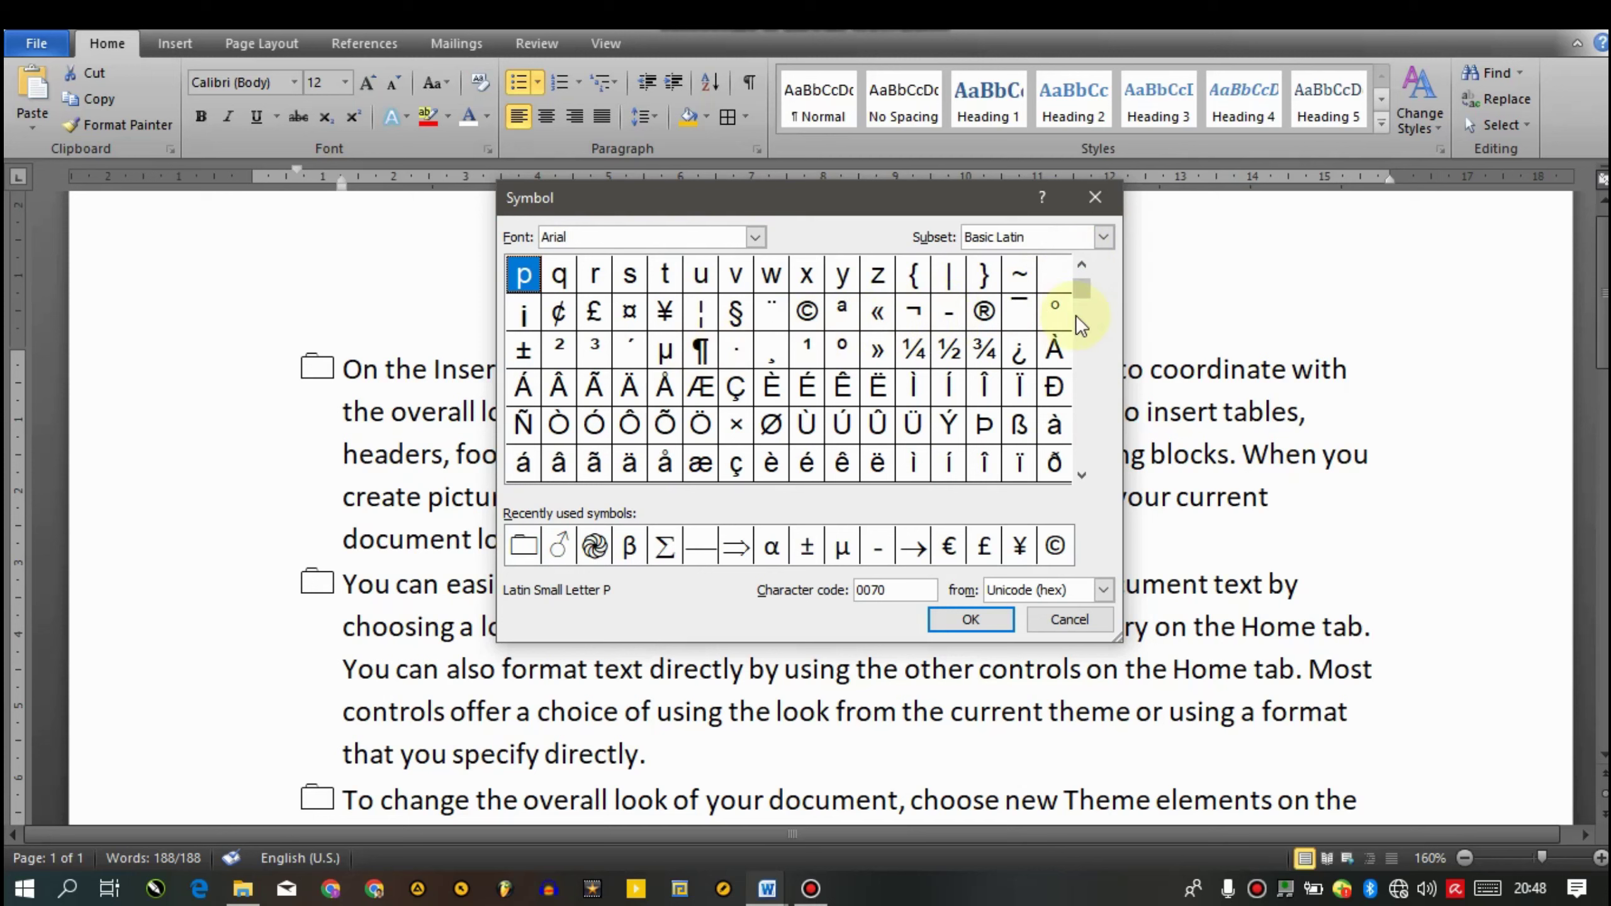
pyautogui.click(878, 349)
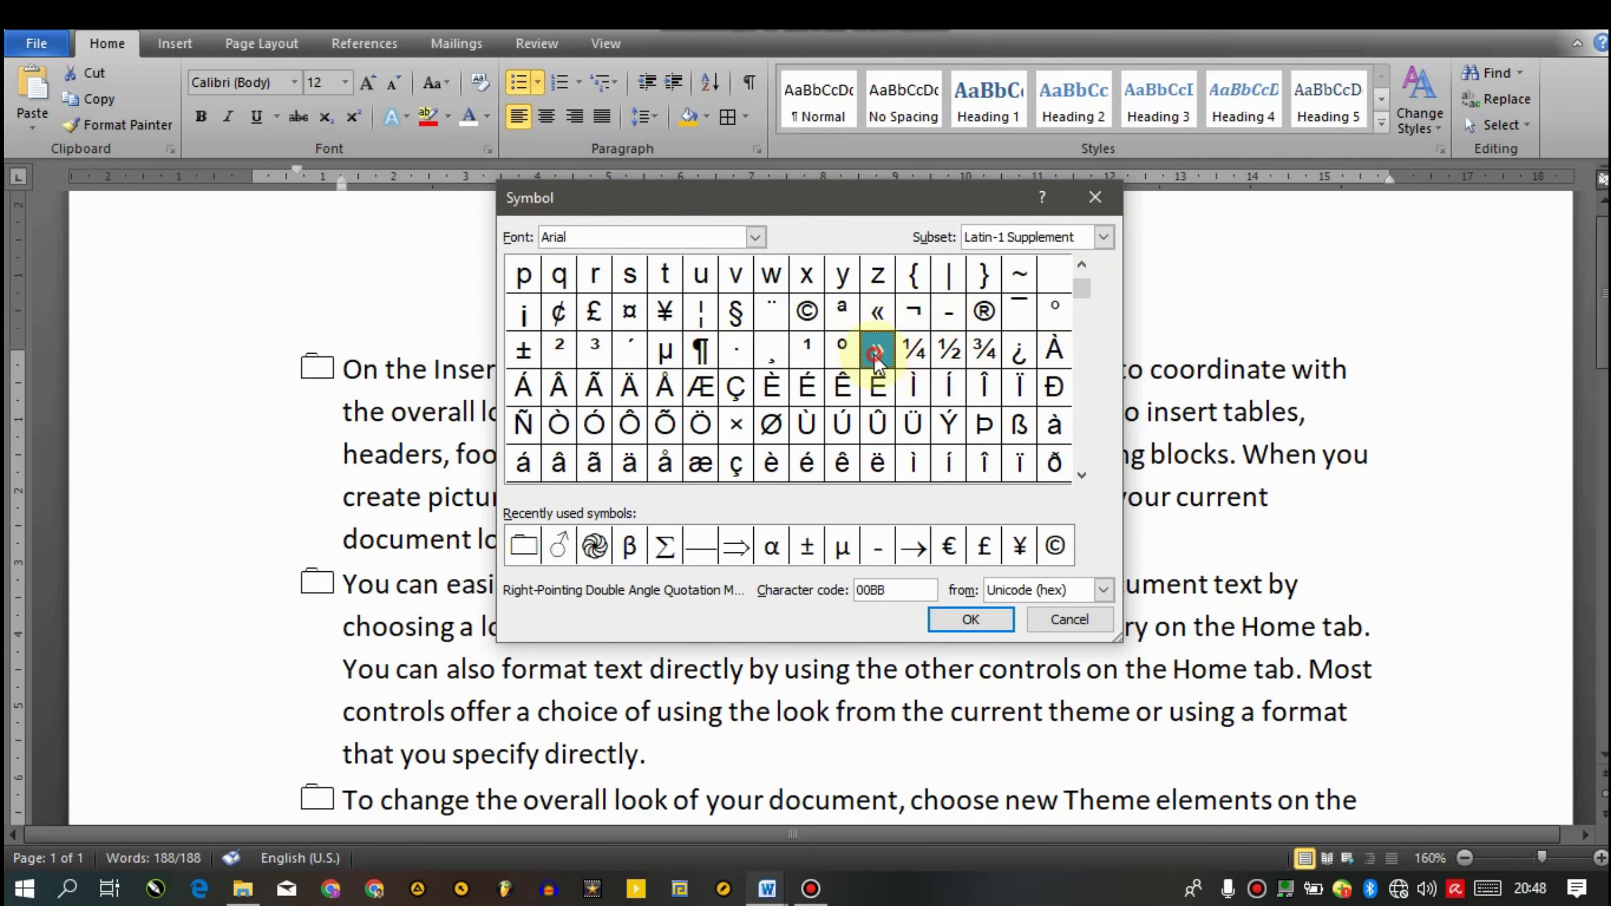
pyautogui.click(970, 621)
pyautogui.click(818, 606)
pyautogui.click(818, 607)
# Select the list's bullet characters, shrink them well below the text size, and enlarge them again to font size 9
pyautogui.click(306, 370)
pyautogui.hotkey('ctrl', '[')
pyautogui.hotkey('ctrl', '[')
pyautogui.hotkey('ctrl', '[')
pyautogui.hotkey('ctrl', '[')
pyautogui.hotkey('ctrl', '[')
pyautogui.hotkey('ctrl', '[')
pyautogui.hotkey('ctrl', '[')
pyautogui.hotkey('ctrl', '[')
pyautogui.hotkey('ctrl', '[')
pyautogui.hotkey('ctrl', '[')
pyautogui.hotkey('ctrl', '[')
pyautogui.hotkey('ctrl', '[')
pyautogui.hotkey('ctrl', '[')
pyautogui.hotkey('ctrl', ']')
pyautogui.hotkey('ctrl', ']')
pyautogui.hotkey('ctrl', ']')
pyautogui.hotkey('ctrl', ']')
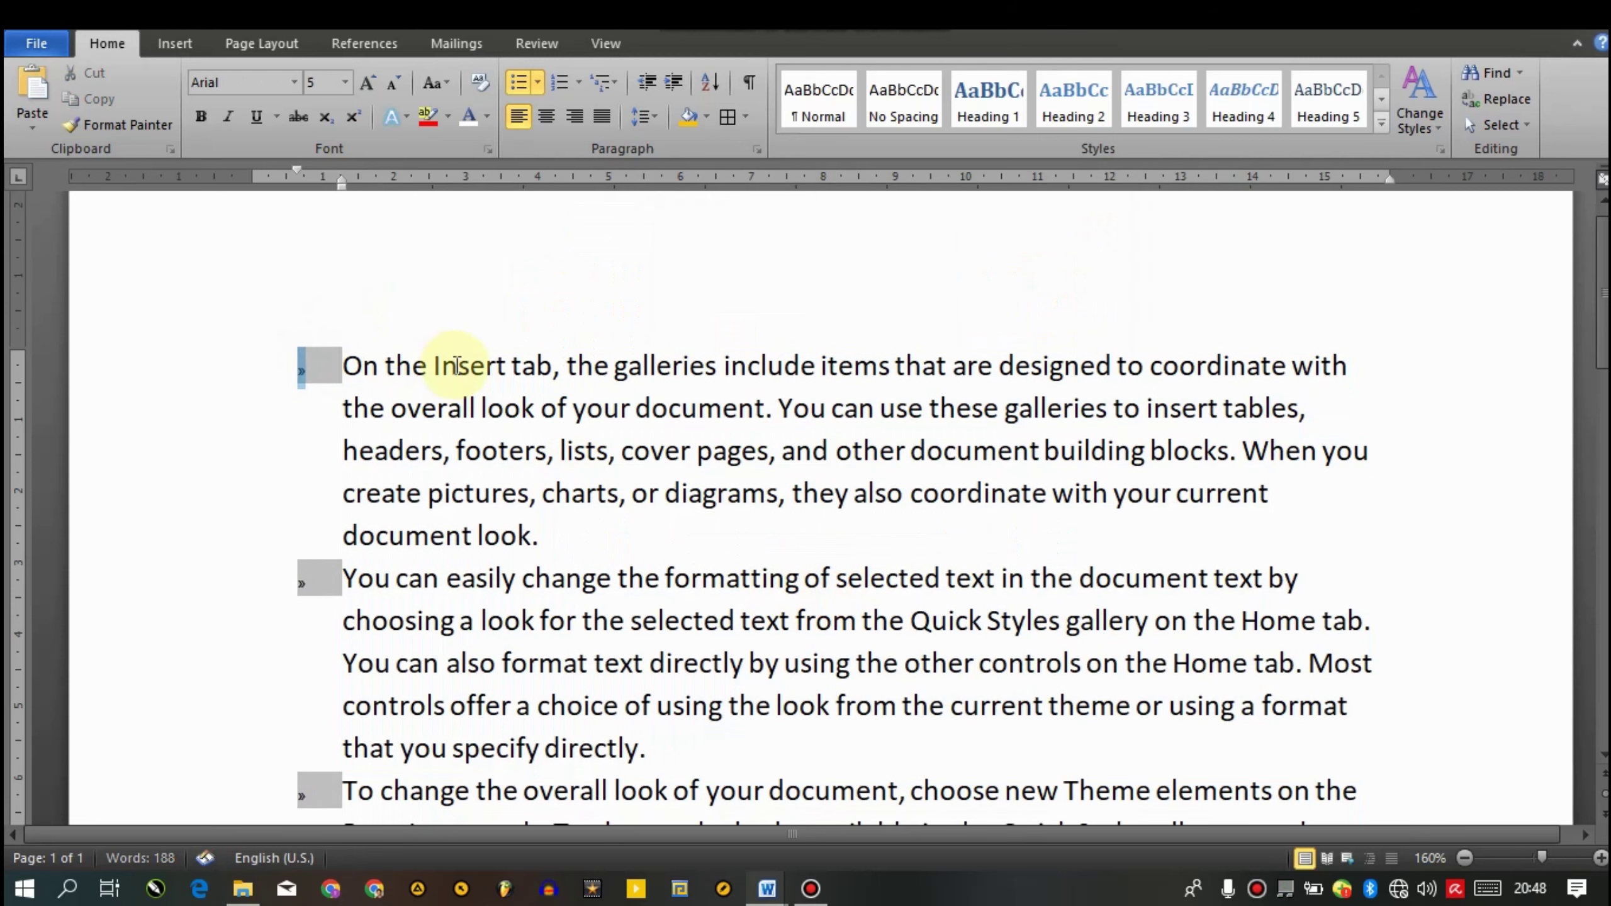
pyautogui.click(791, 533)
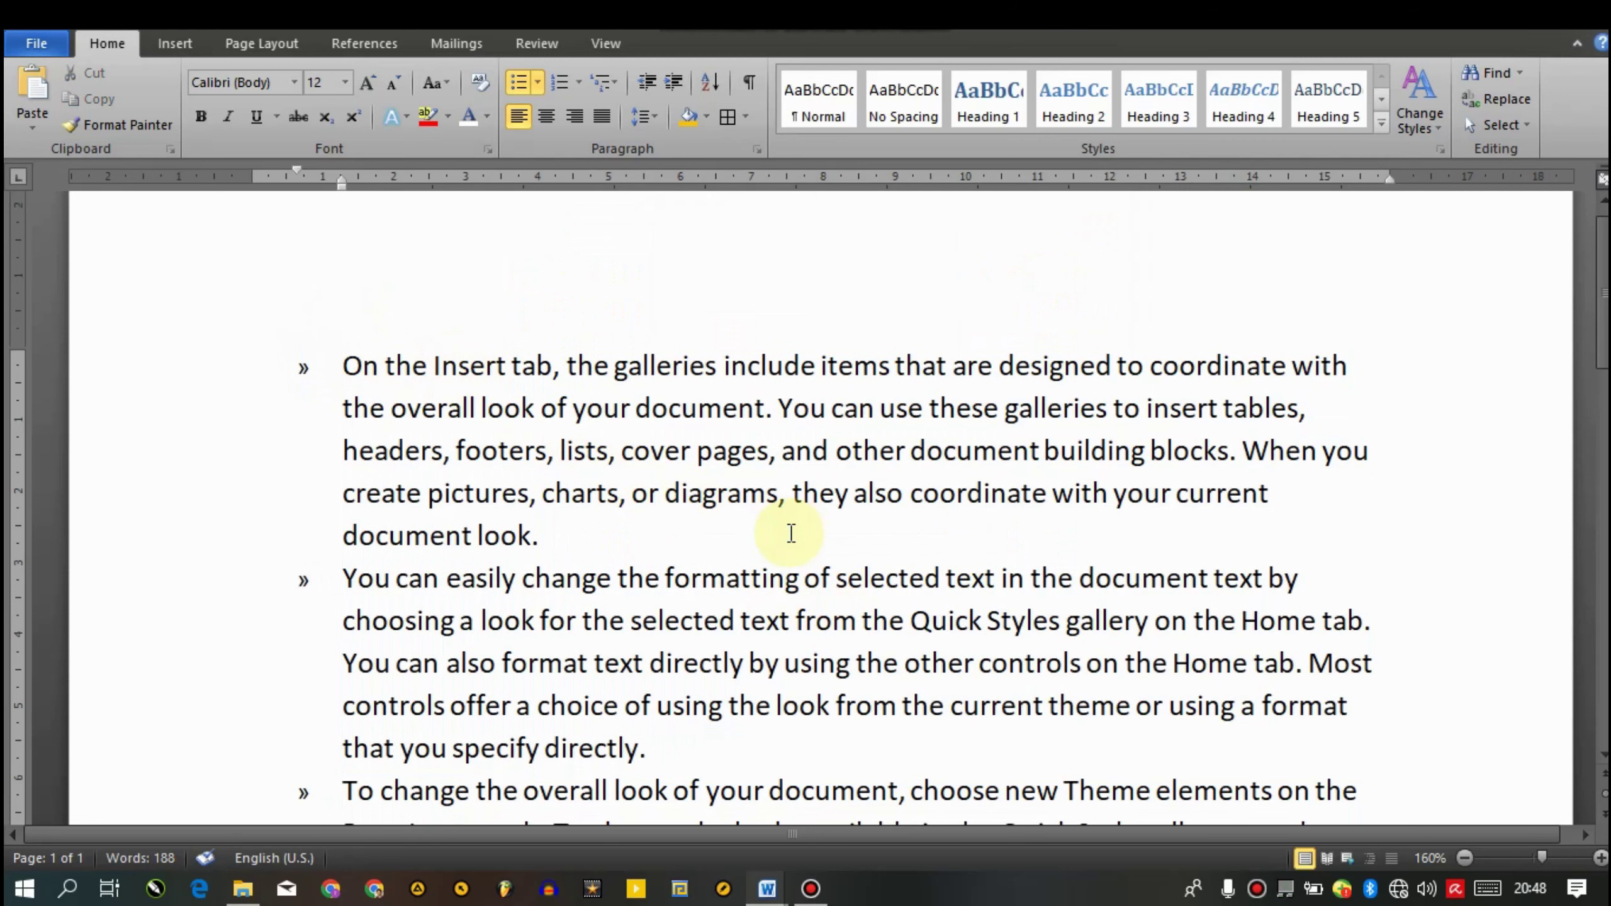
# Set the font size of the list's » bullets to 16, leaving the paragraph text as it is
pyautogui.click(308, 370)
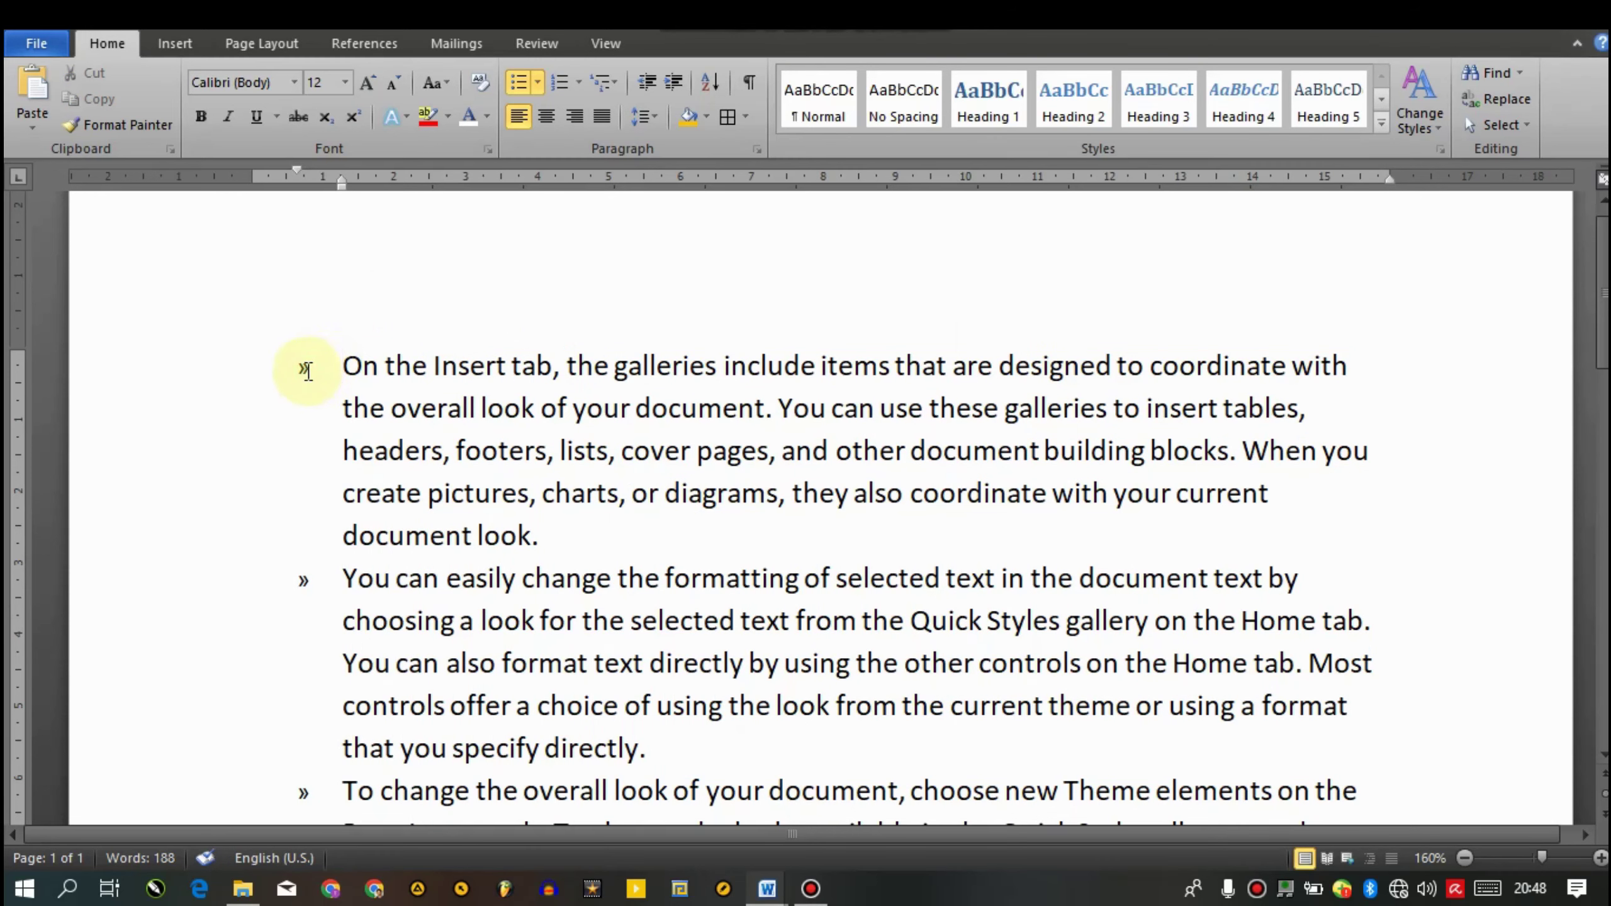
pyautogui.click(307, 370)
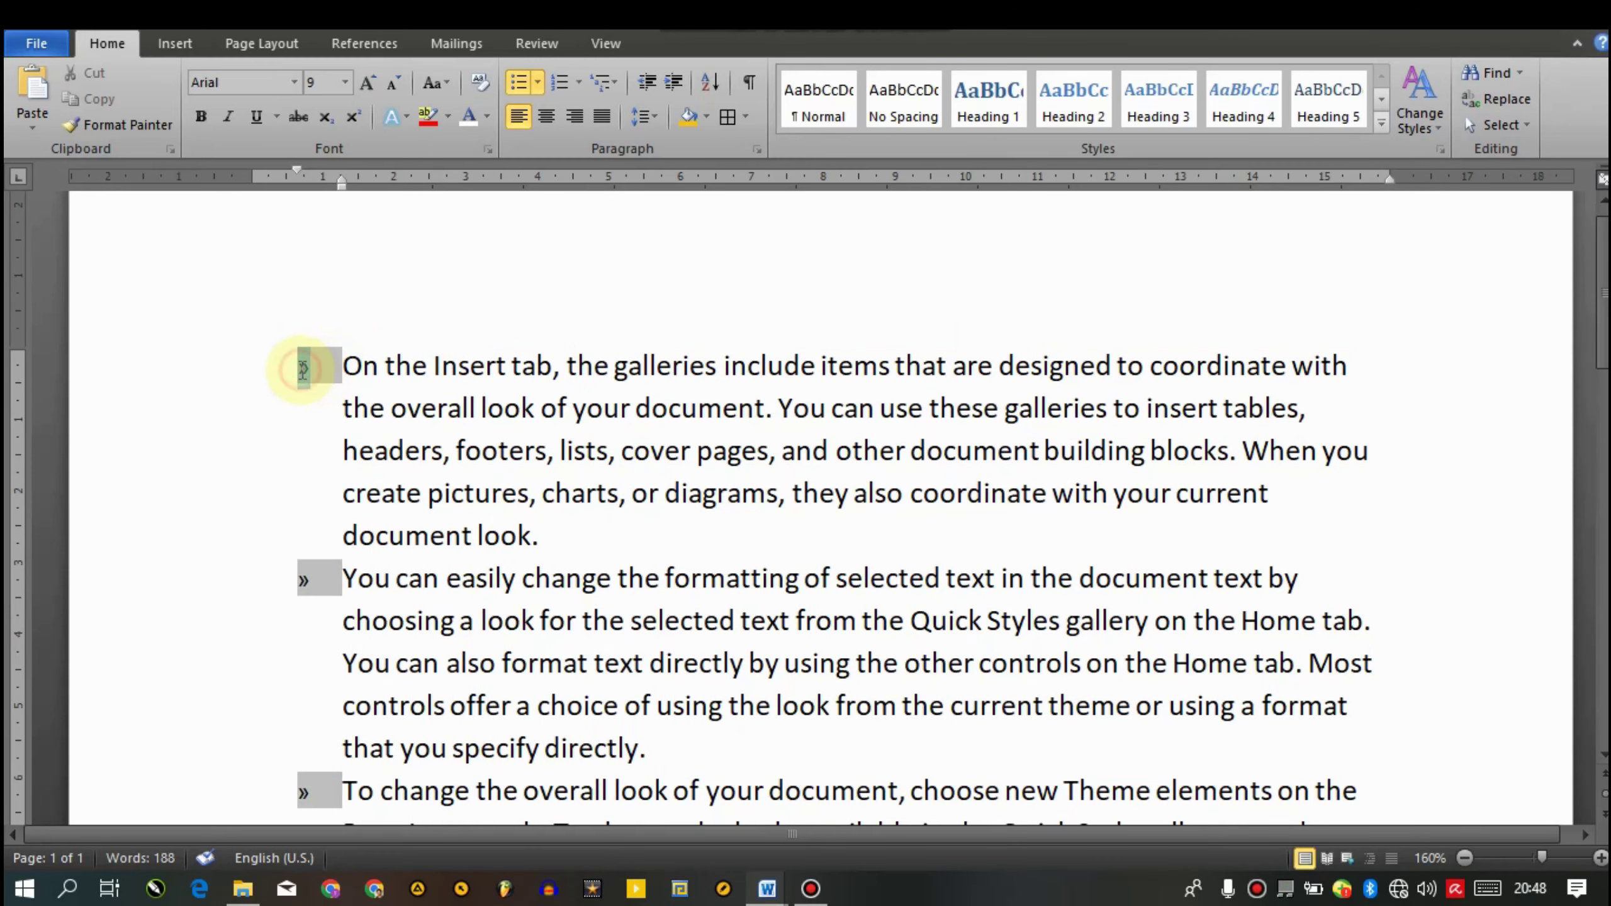
pyautogui.click(345, 82)
pyautogui.click(327, 226)
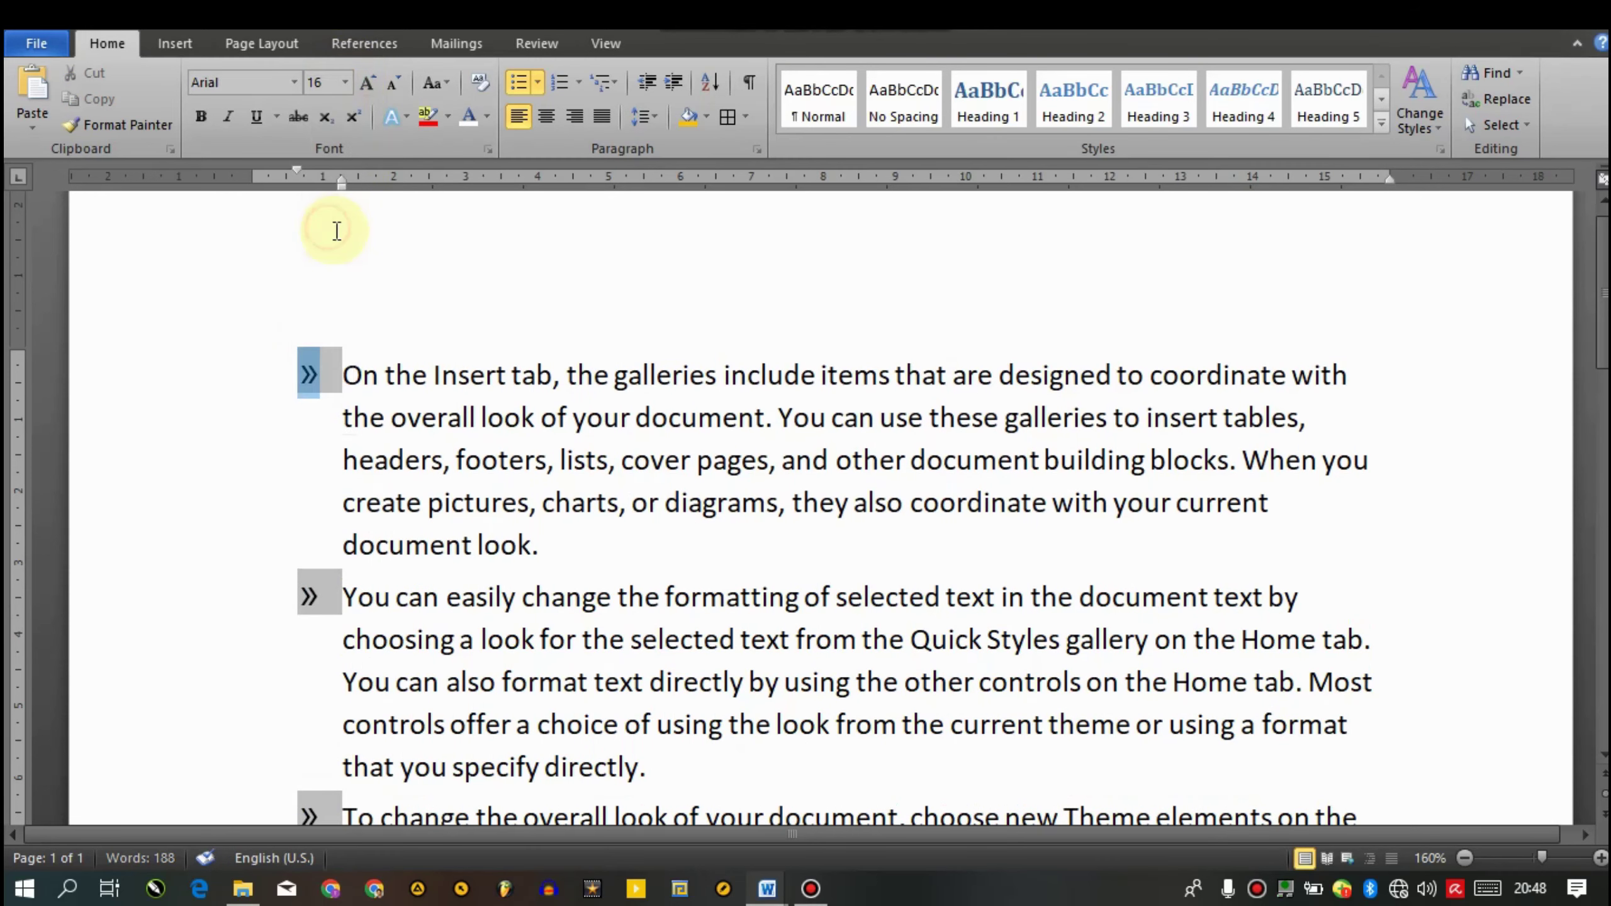
pyautogui.click(555, 458)
# Replace the bullets of all the paragraphs with a) b) c) numbering and switch it to the A. B. C. format
pyautogui.hotkey('ctrl', 'a')
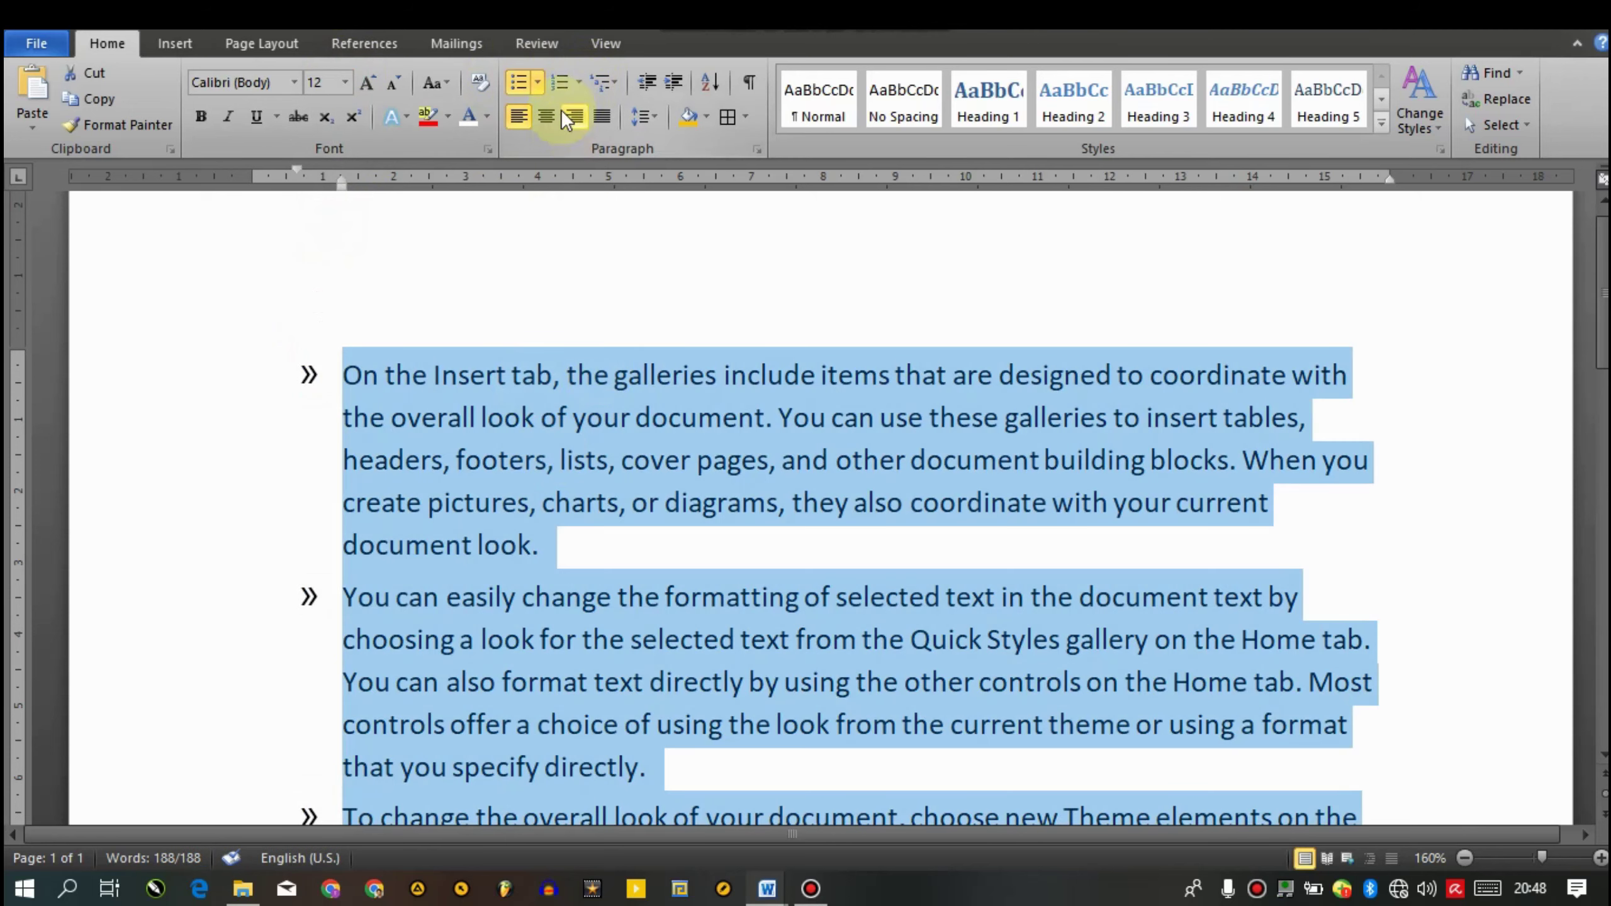
pyautogui.click(579, 82)
pyautogui.click(579, 79)
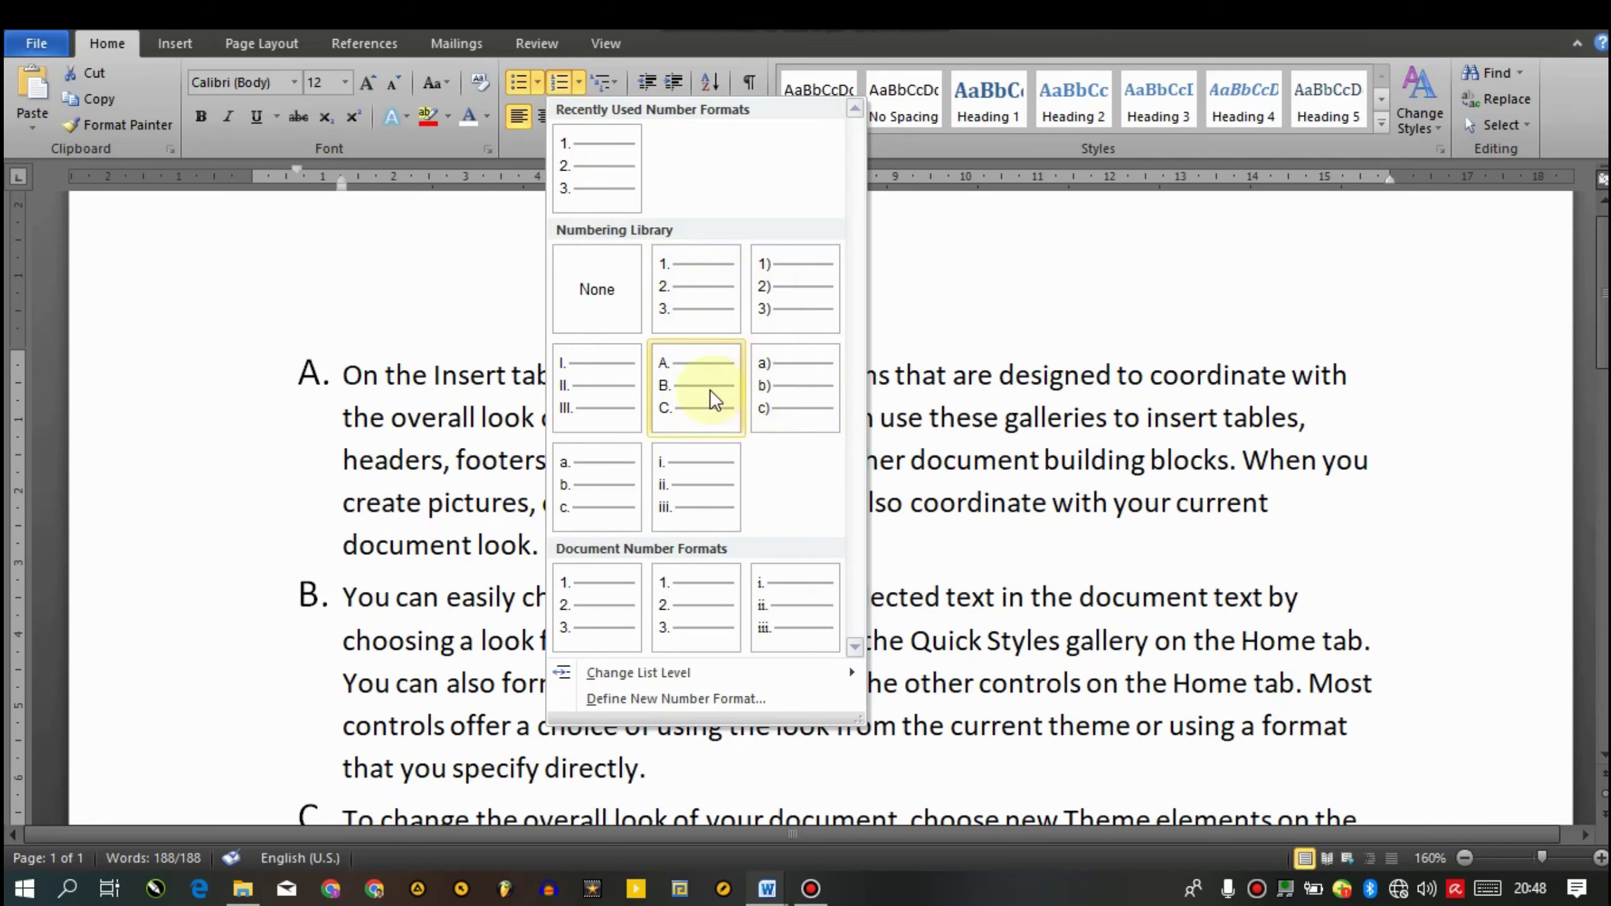
pyautogui.click(784, 390)
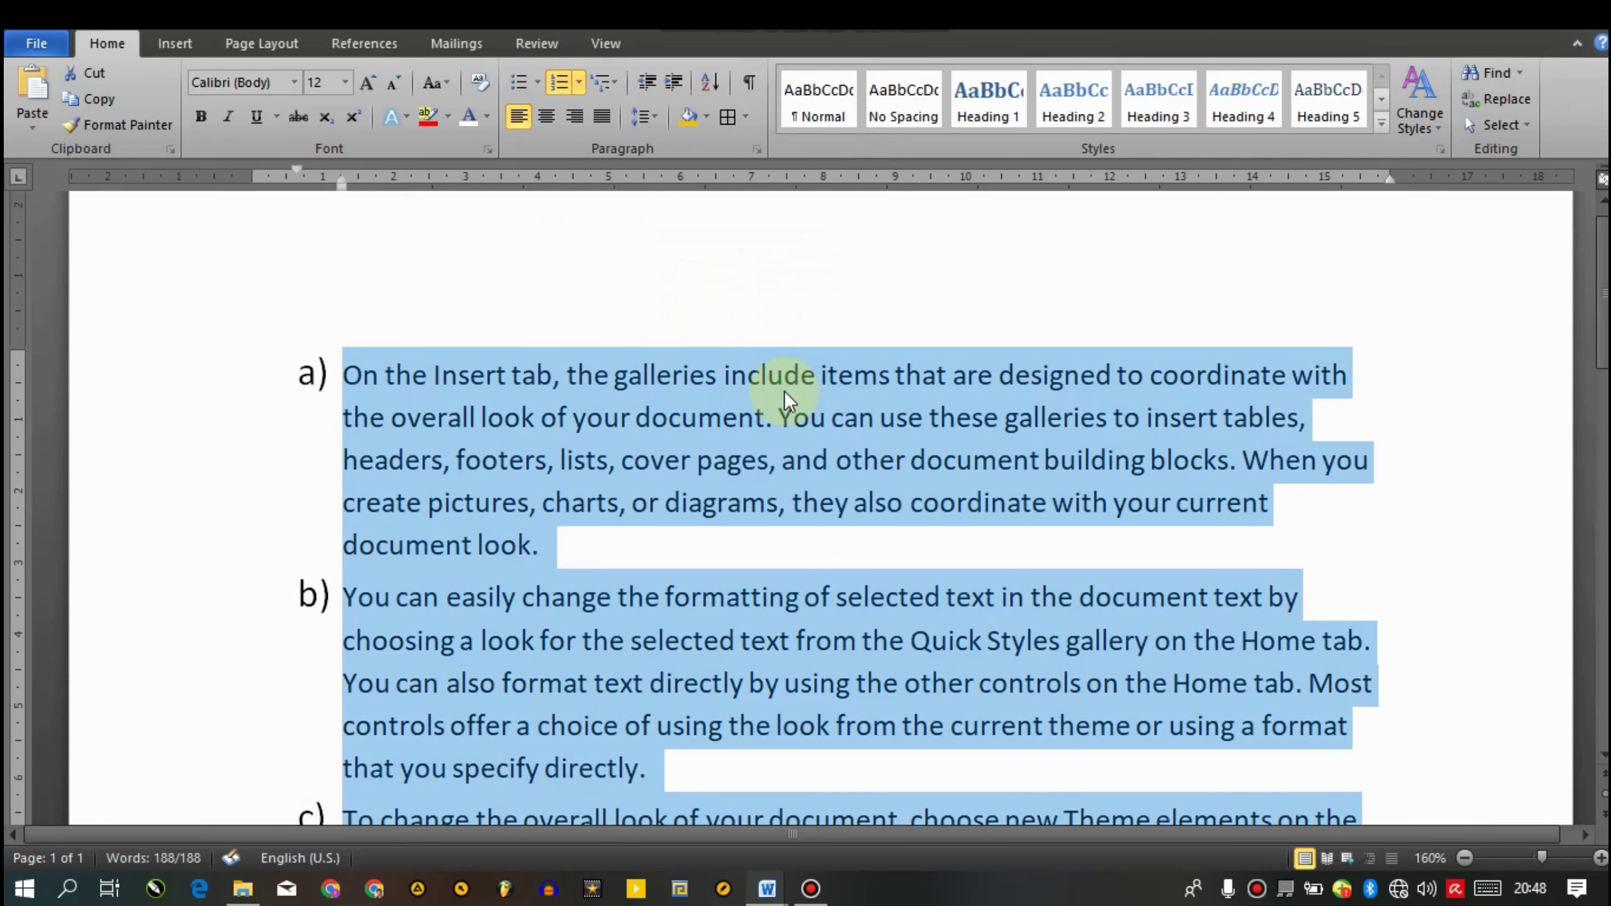
pyautogui.click(577, 81)
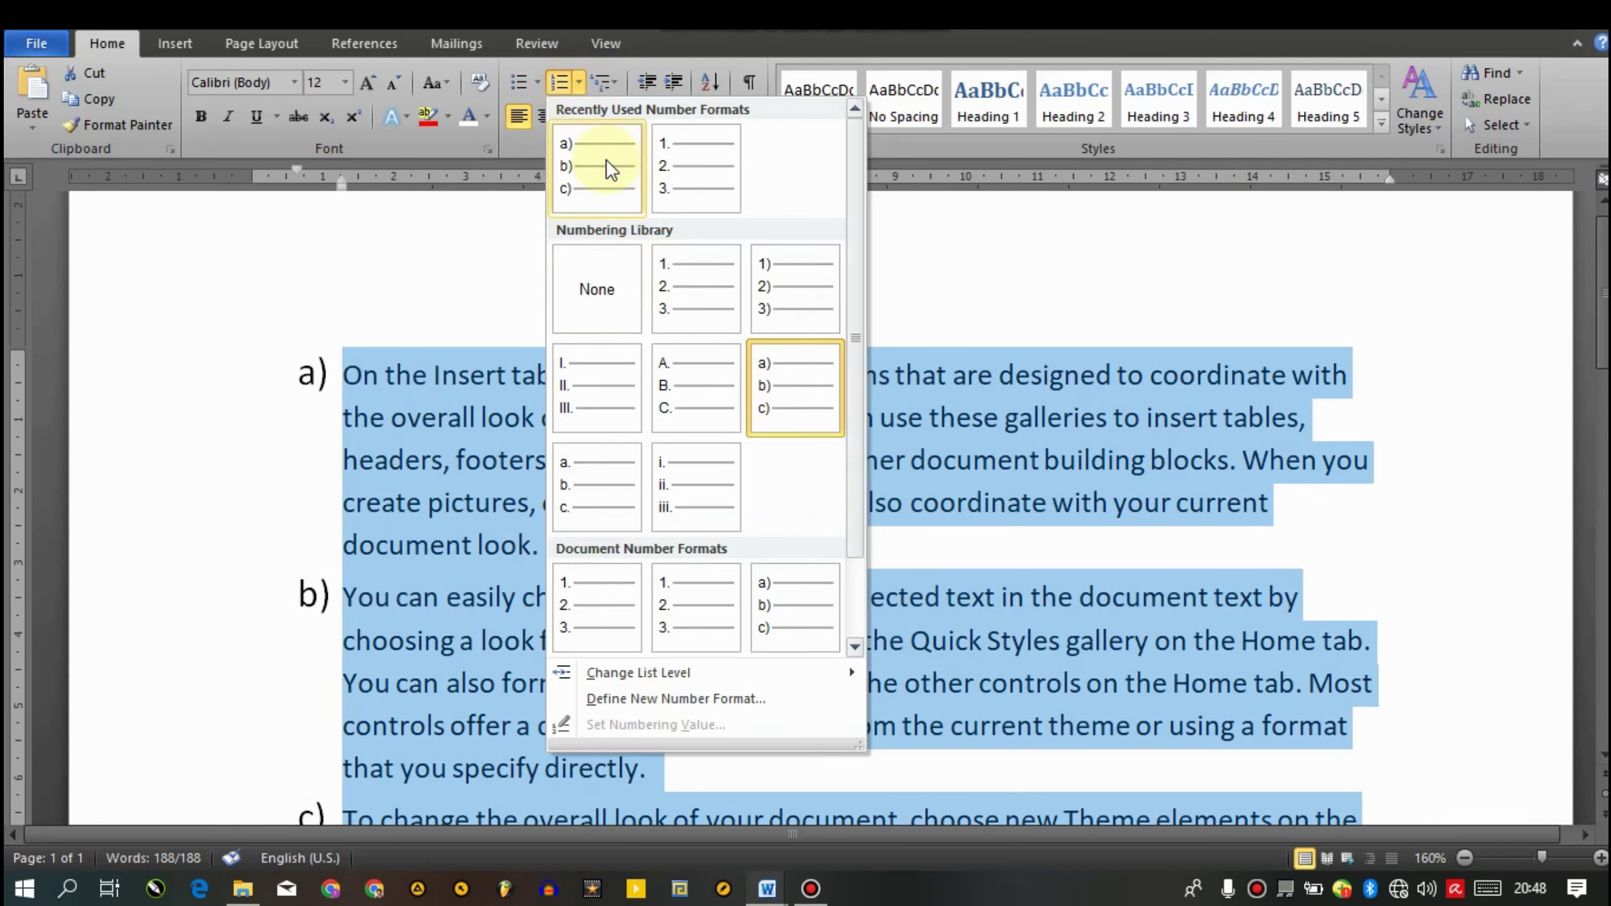
pyautogui.click(700, 385)
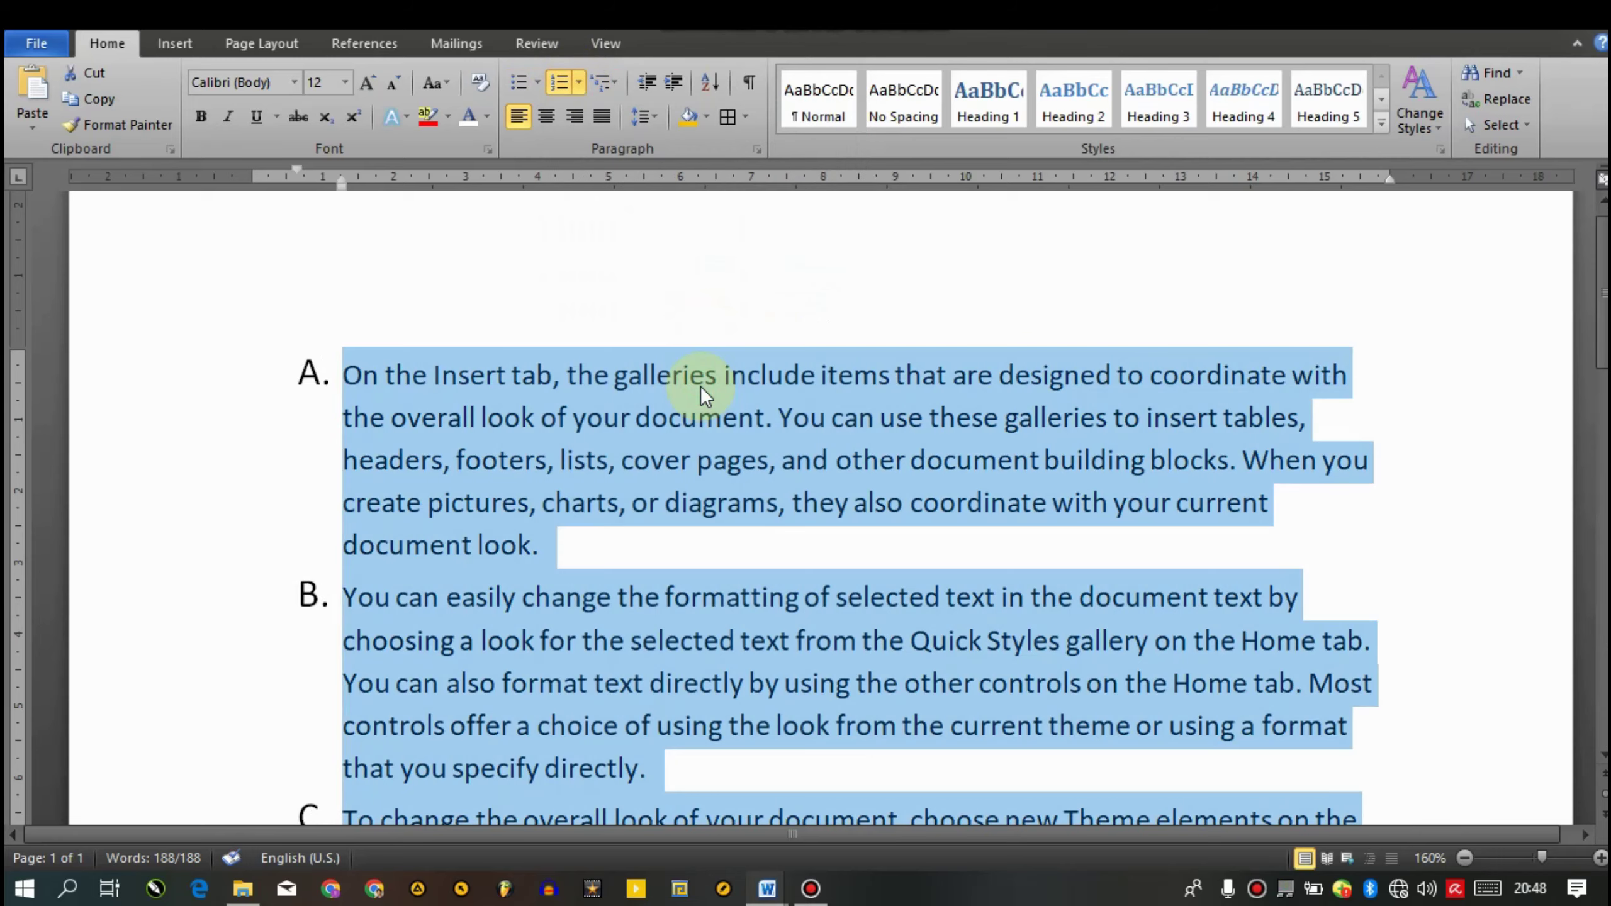
# Reduce the font size of the list's A. B. C. labels by two increments
pyautogui.press('Left')
pyautogui.press('Left')
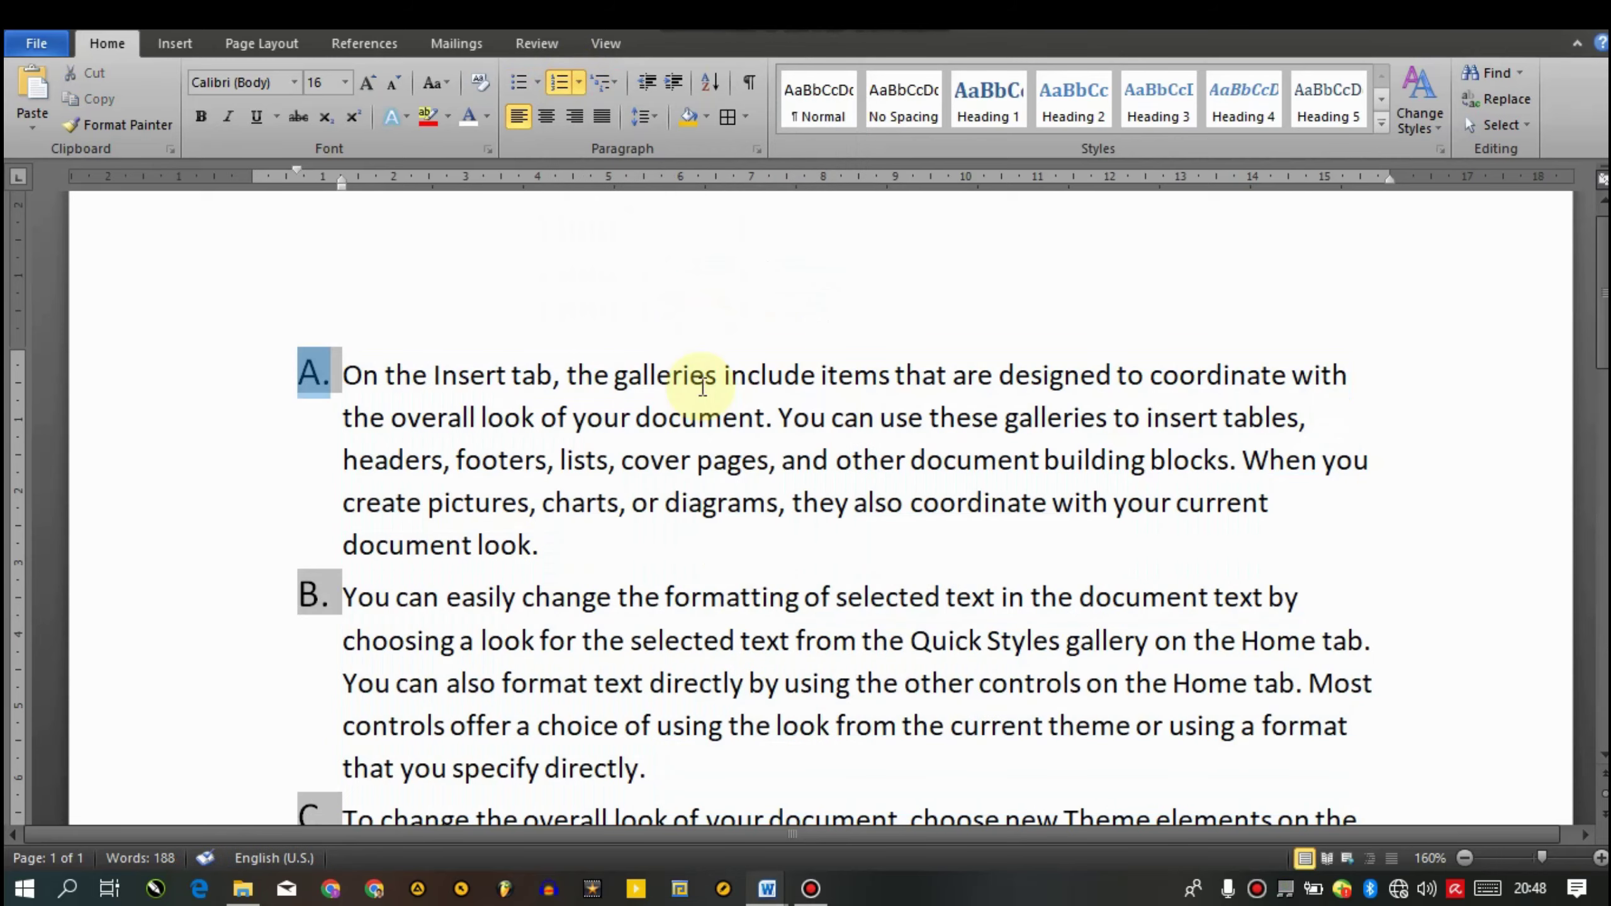
pyautogui.hotkey('ctrl', 'shift', ',')
pyautogui.hotkey('ctrl', 'shift', ',')
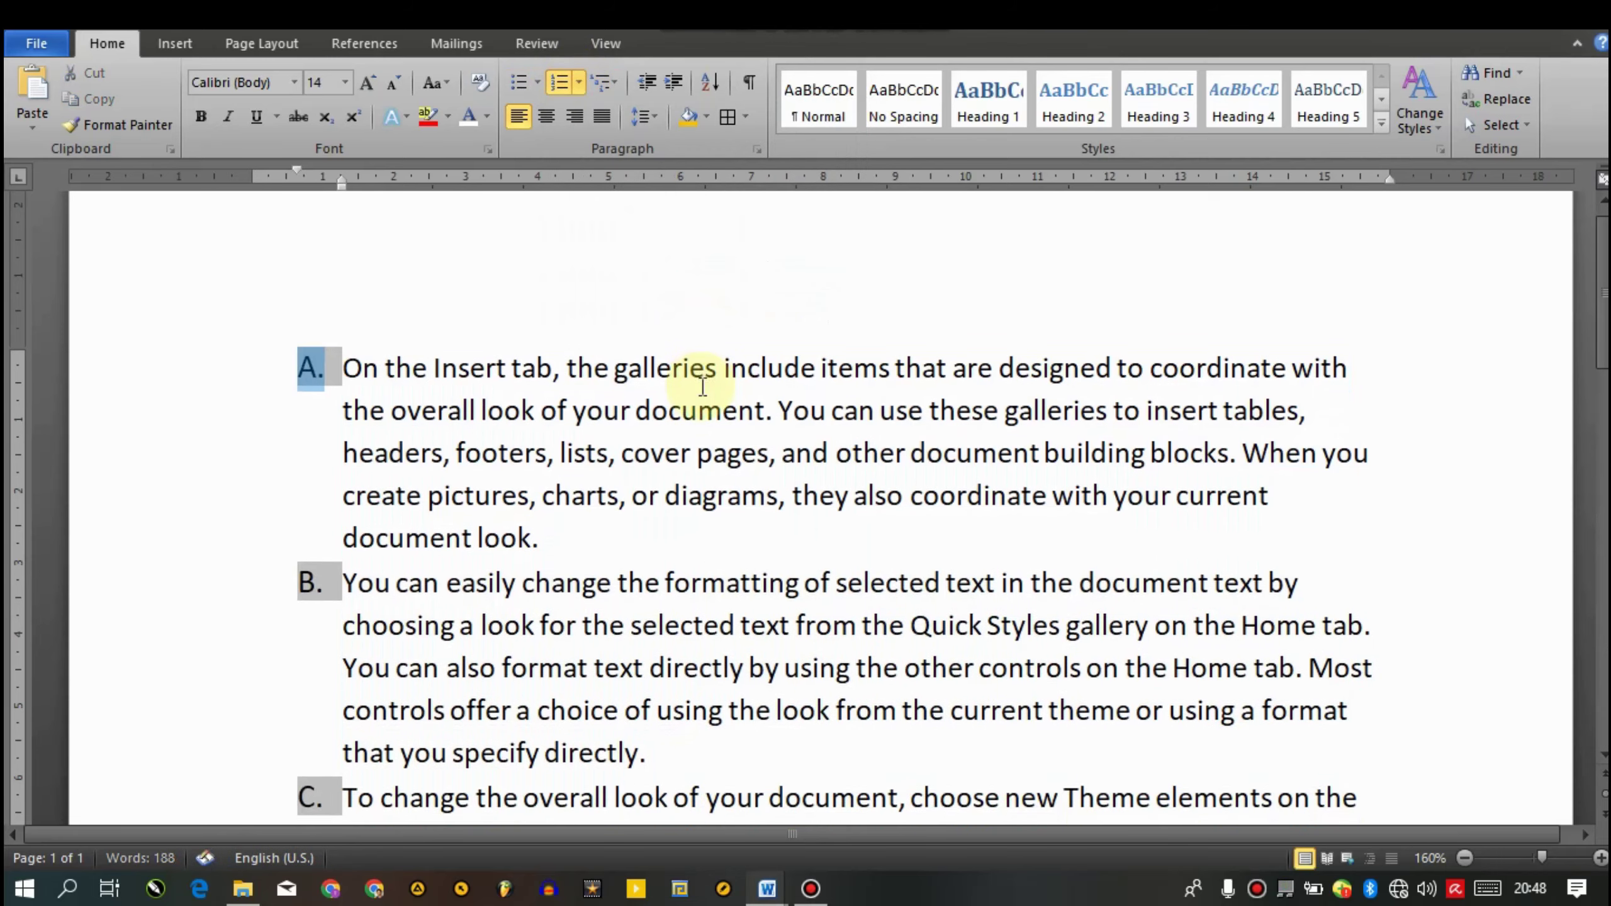
pyautogui.click(899, 579)
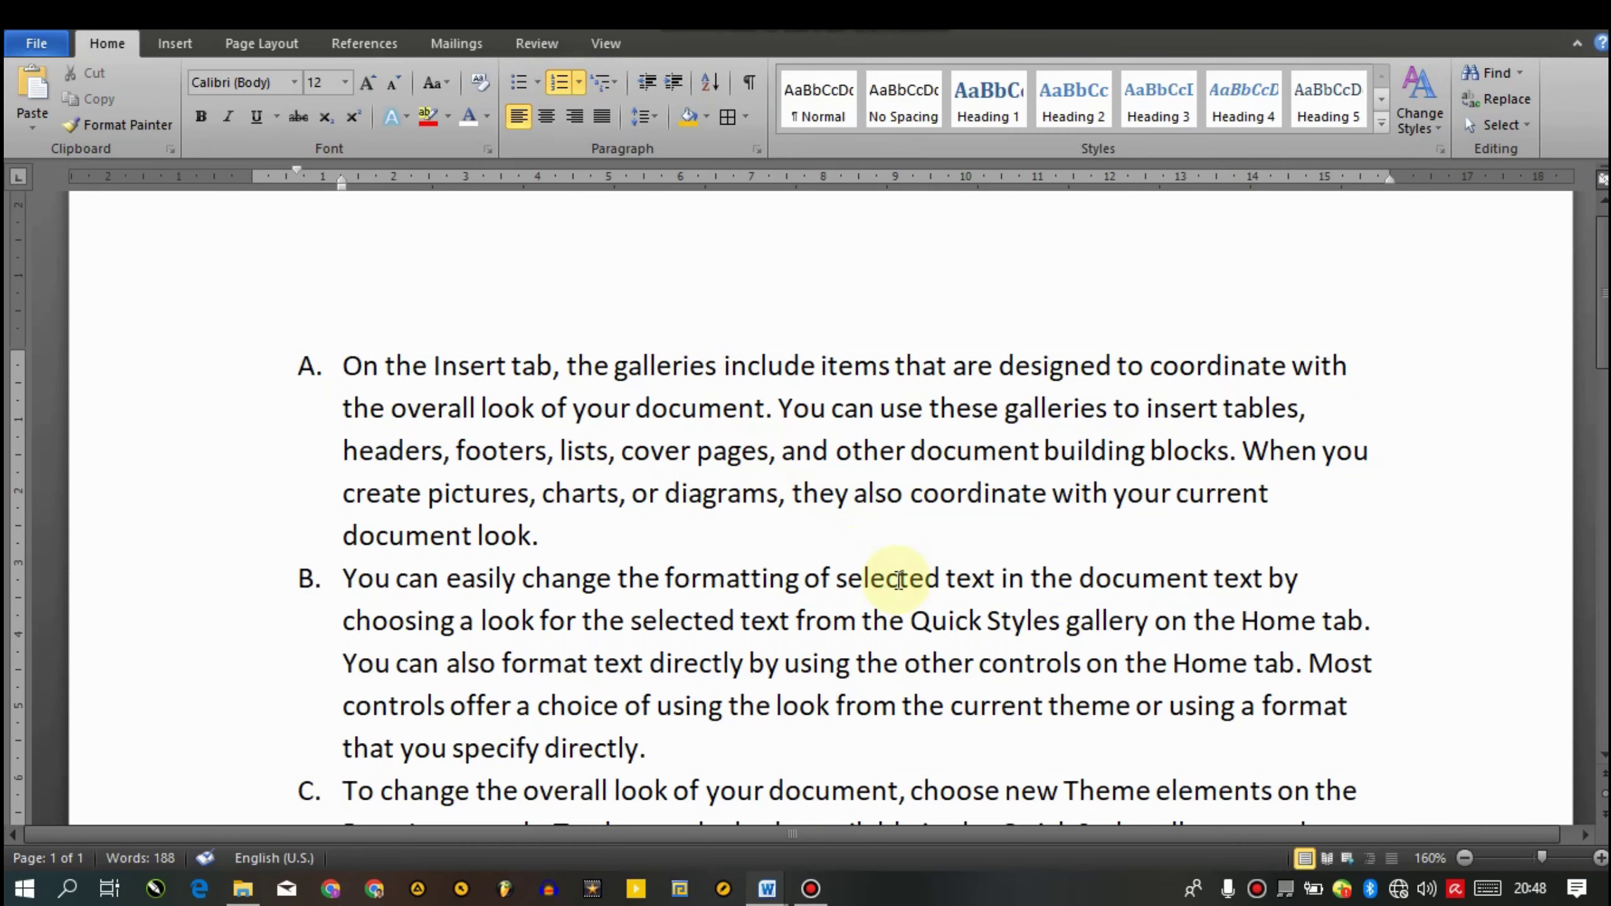
# Cycle the whole list through right, left and centered alignment, and finish with justified alignment
pyautogui.hotkey('ctrl', 'a')
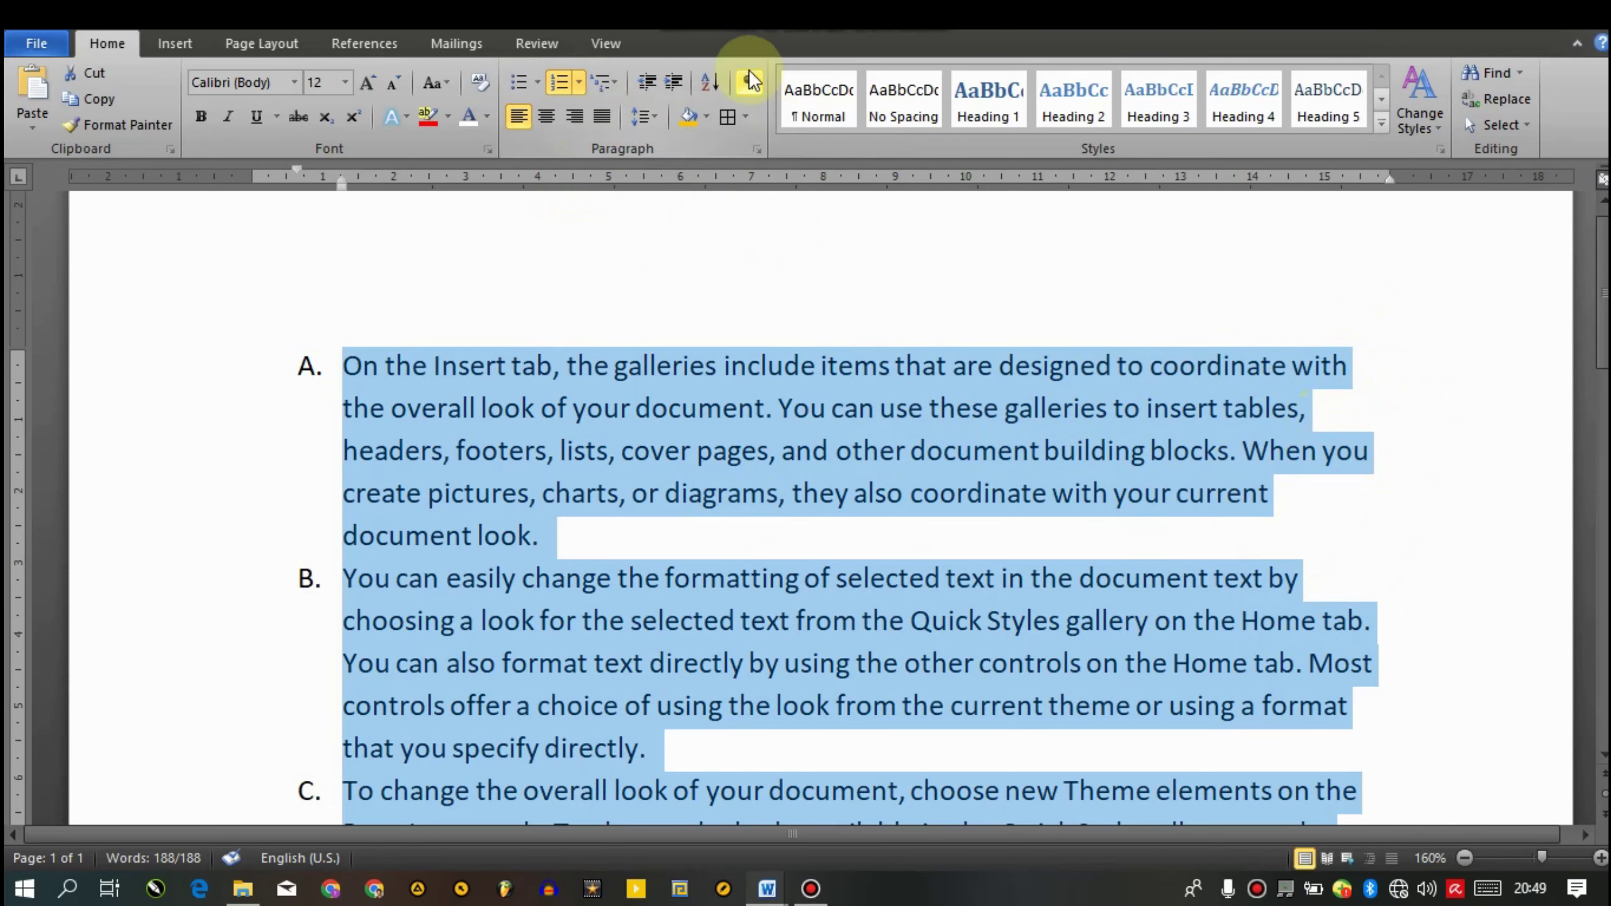
pyautogui.click(574, 116)
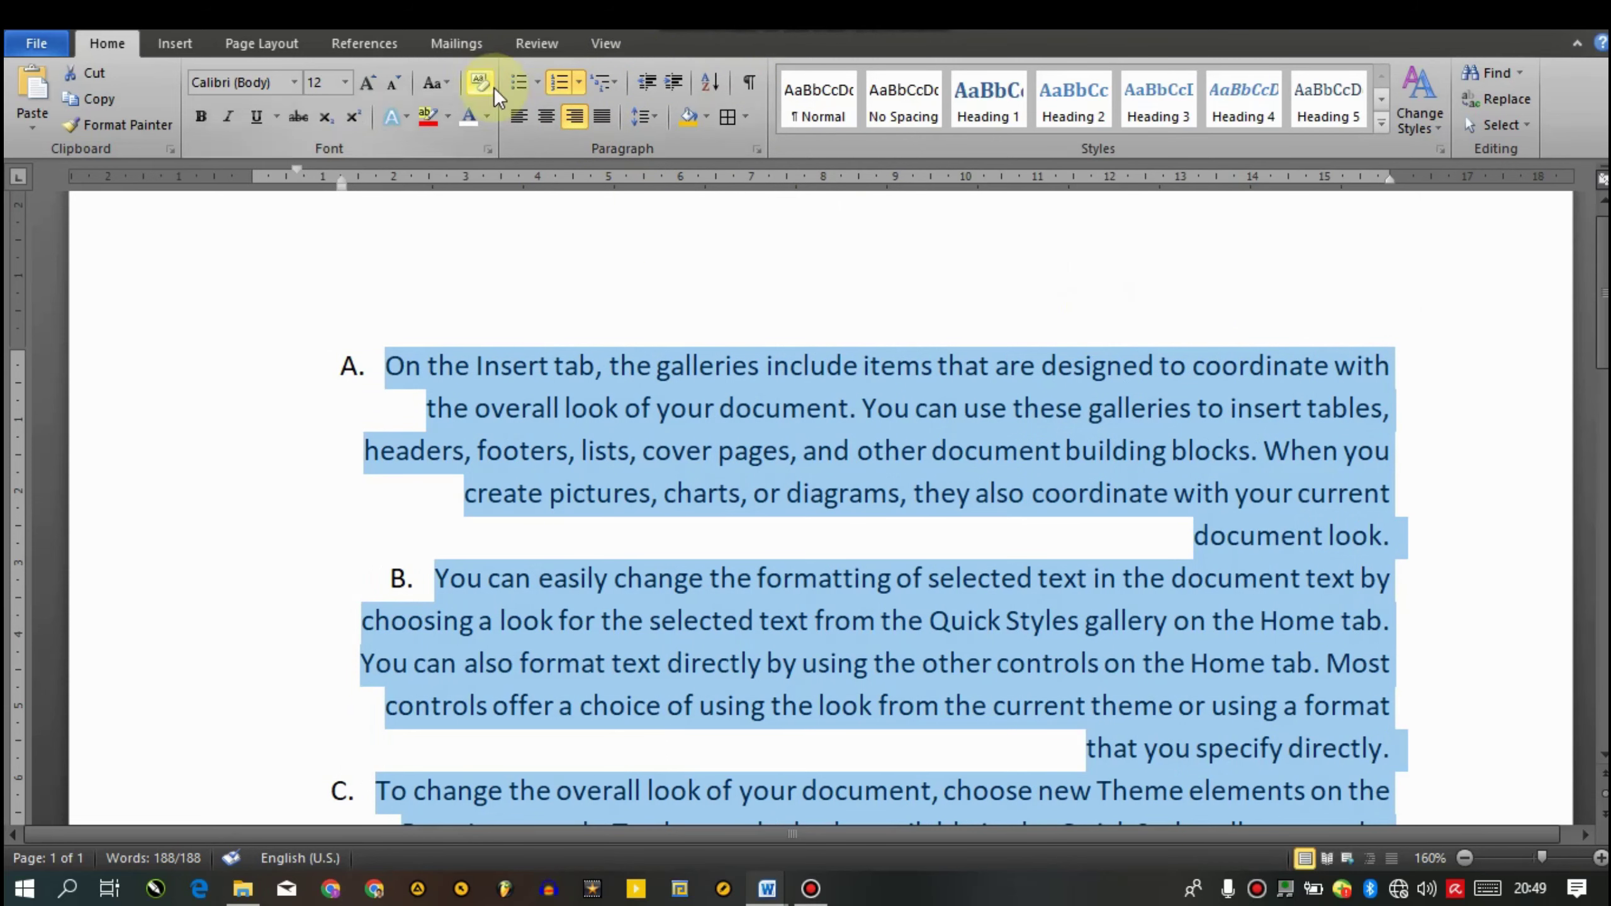
pyautogui.click(517, 118)
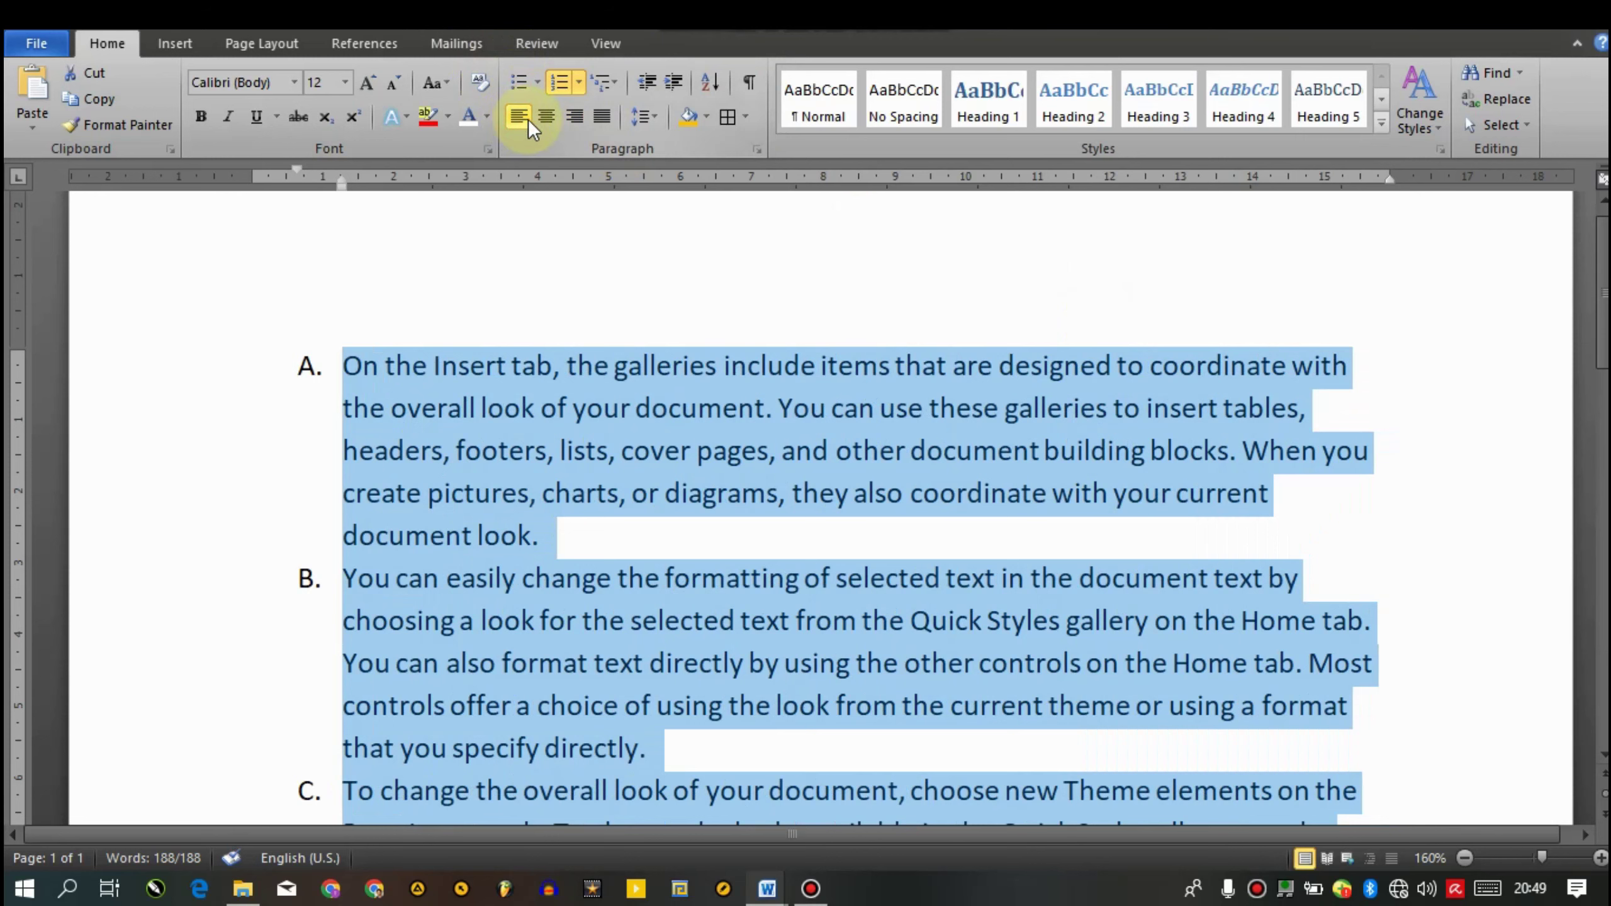
pyautogui.click(545, 117)
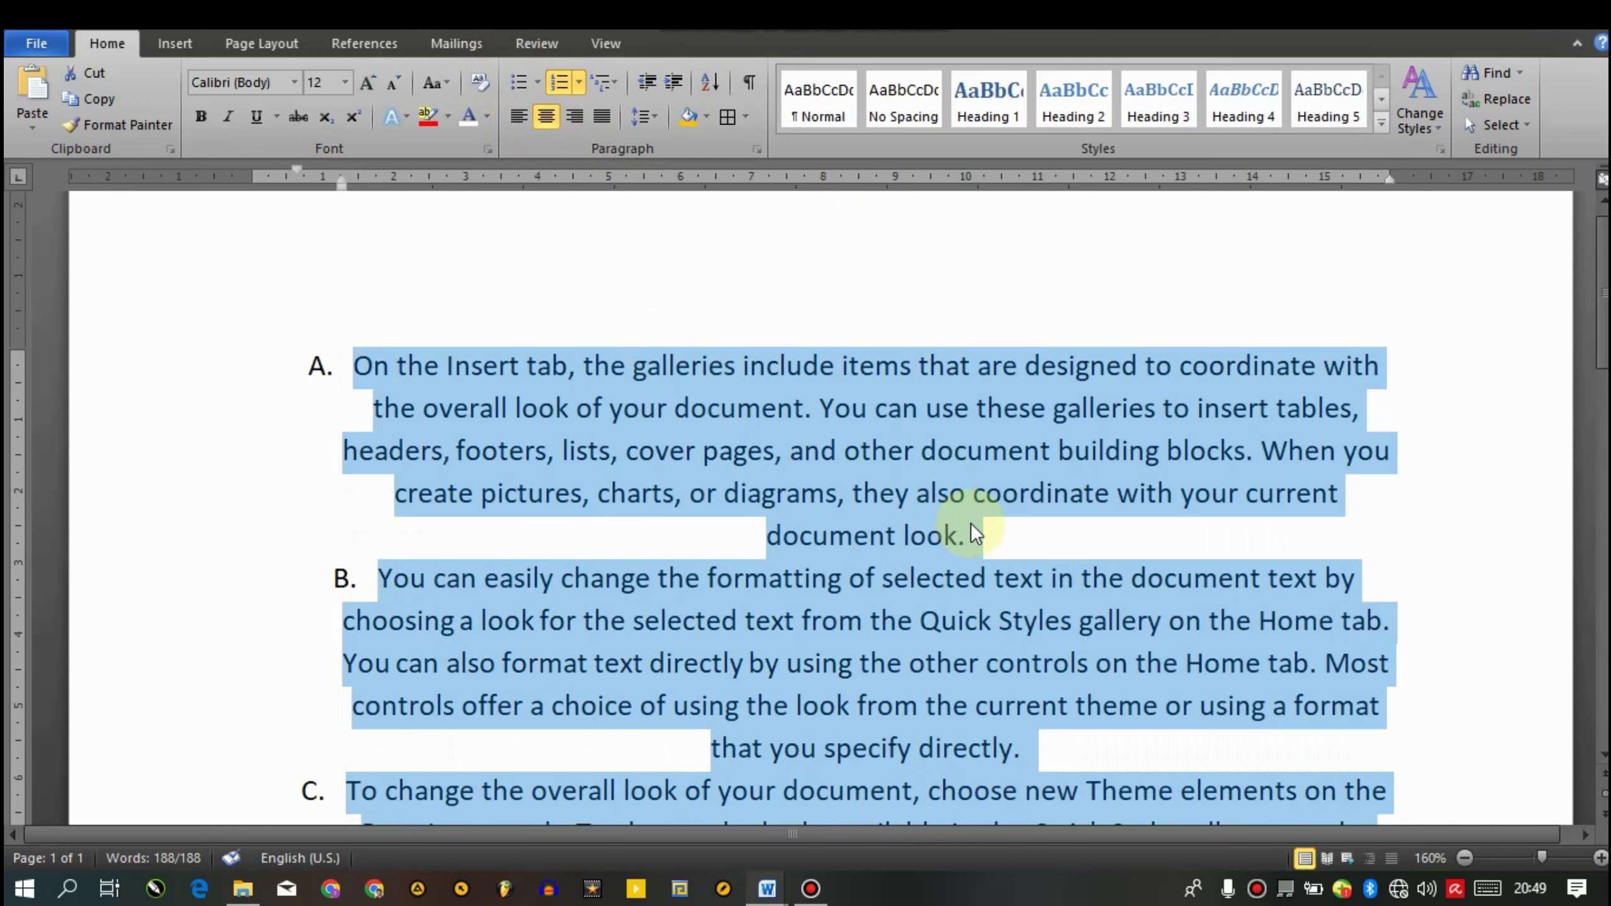
pyautogui.click(516, 116)
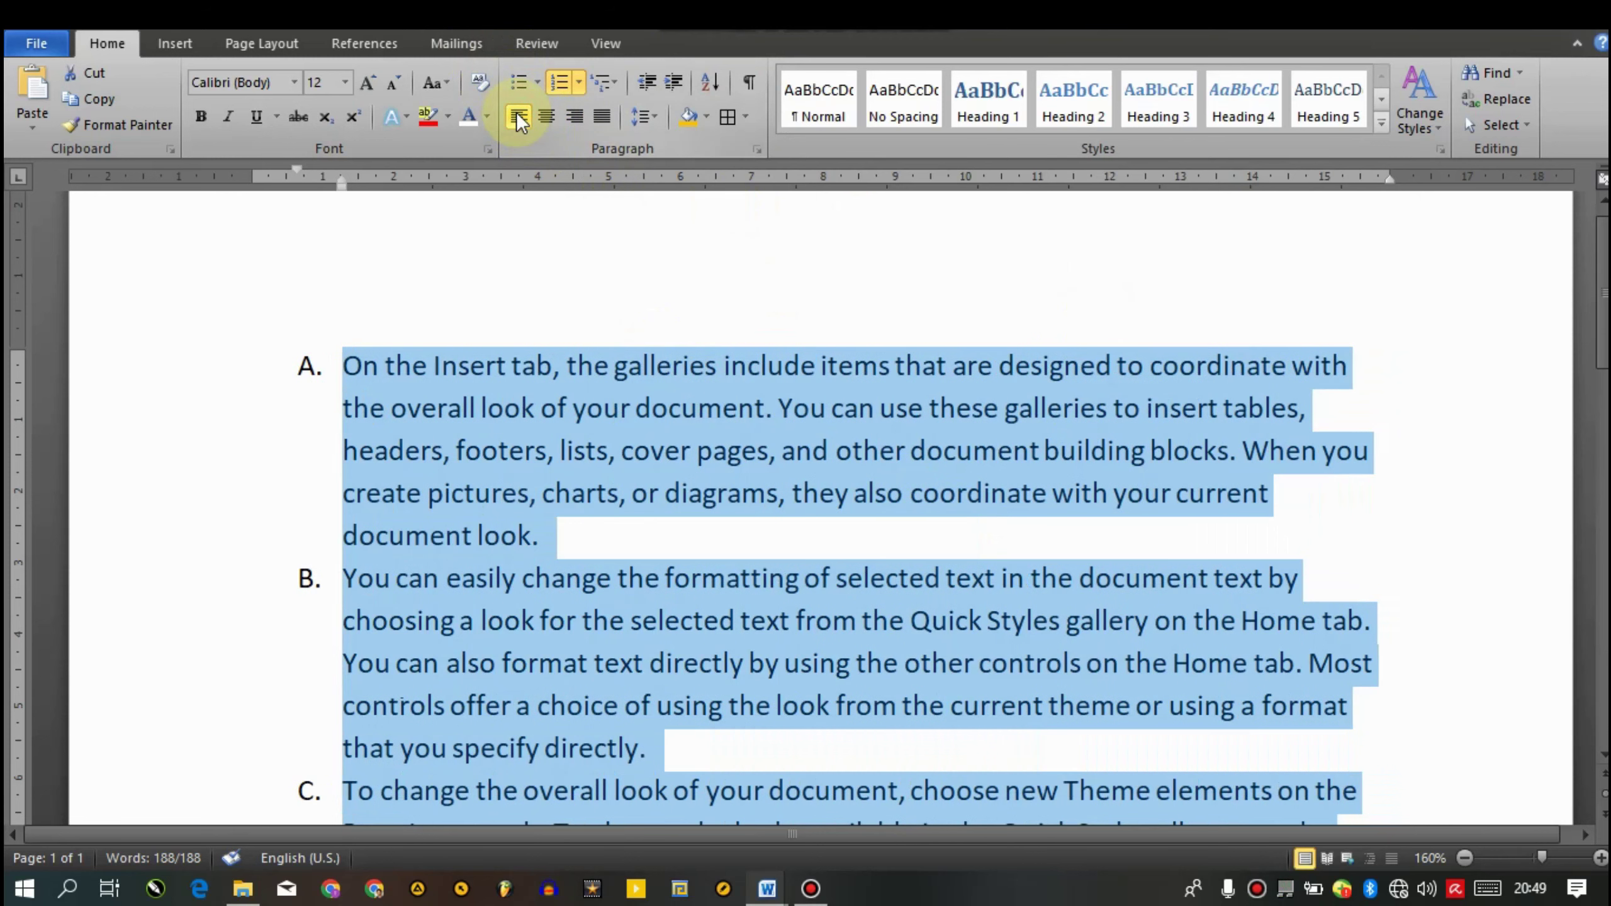
pyautogui.click(579, 116)
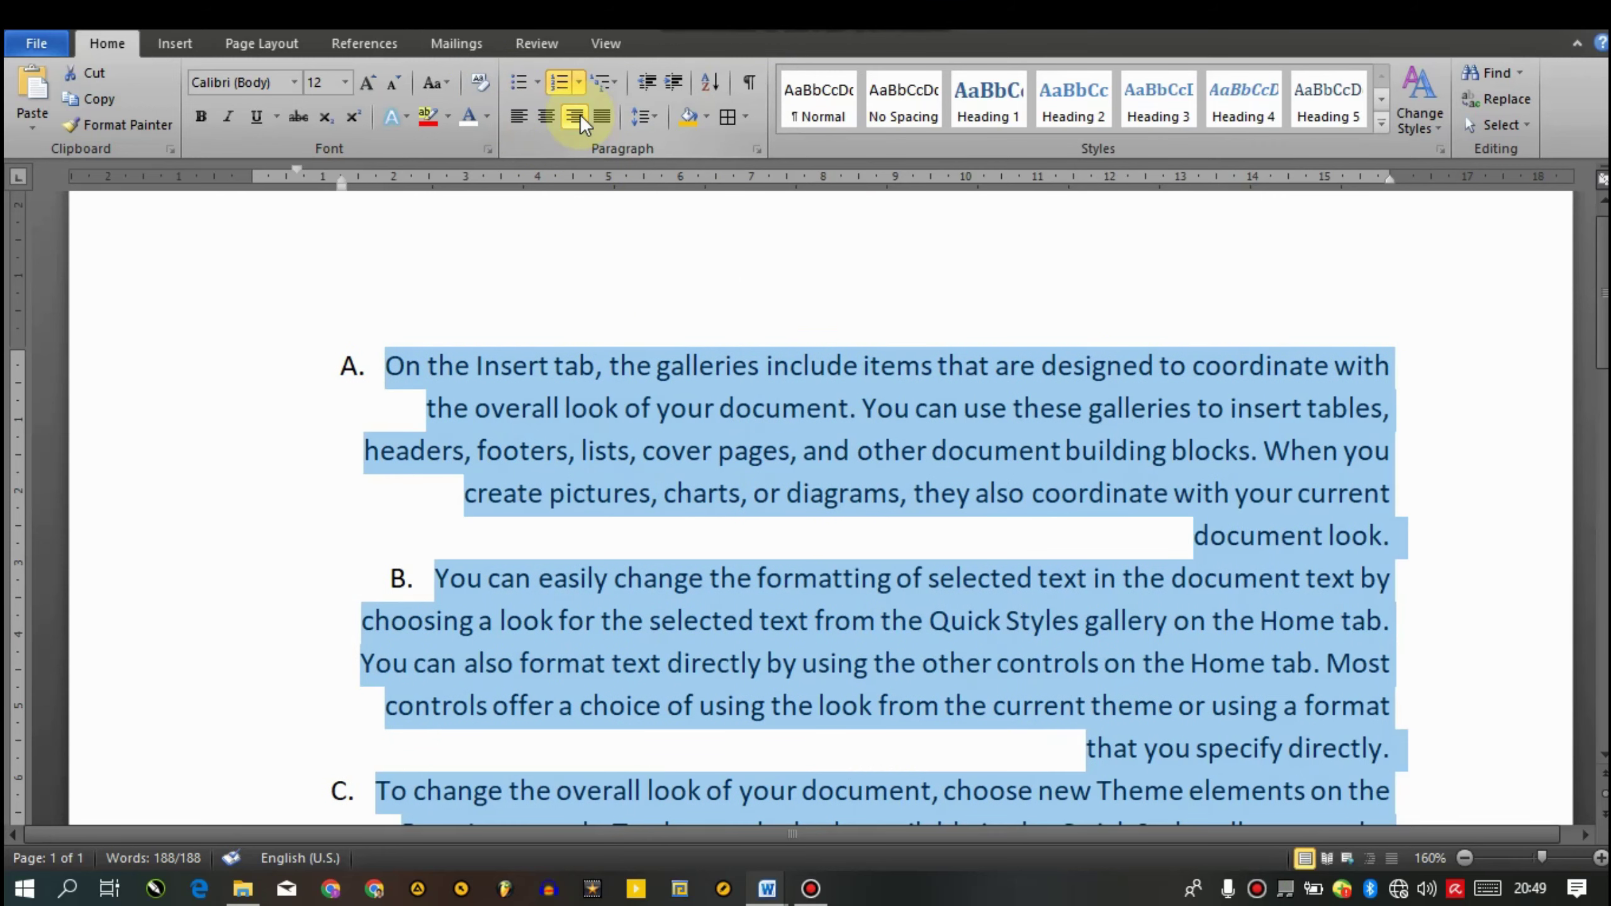
pyautogui.click(604, 116)
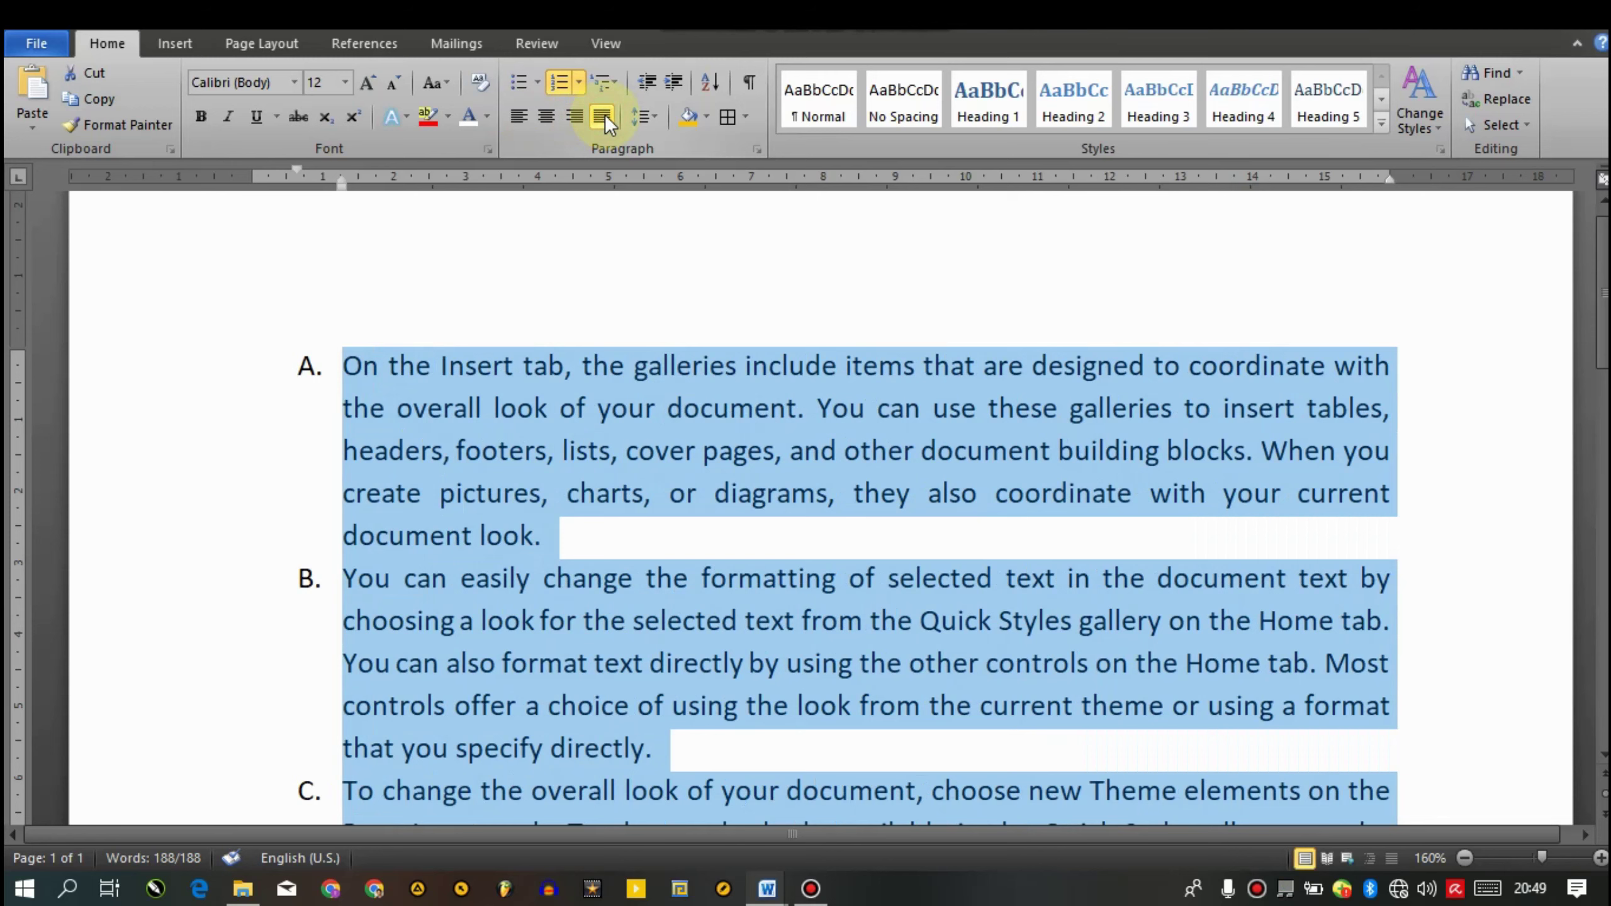
# Delete all the document's content, generate new sample paragraphs with =rand(), and return to the document's start
pyautogui.click(652, 536)
pyautogui.hotkey('ctrl', 'a')
pyautogui.press('Delete')
pyautogui.write('-ran')
pyautogui.press('BackSpace')
pyautogui.press('BackSpace')
pyautogui.press('BackSpace')
pyautogui.press('BackSpace')
pyautogui.write('=rand()')
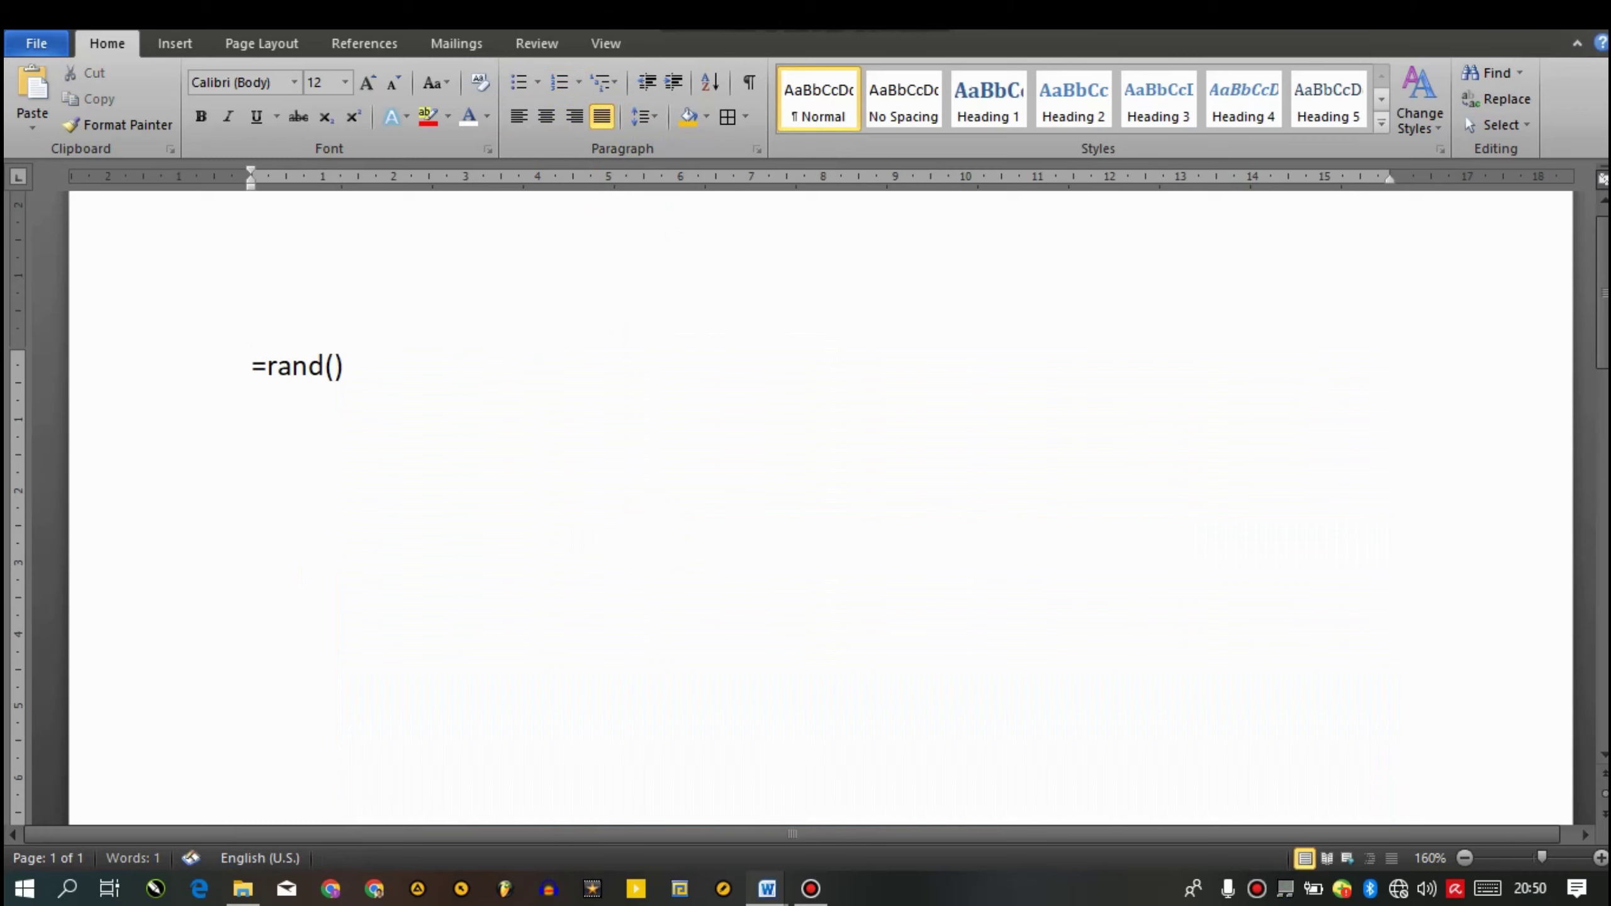
pyautogui.press('Return')
pyautogui.hotkey('ctrl', 'Home')
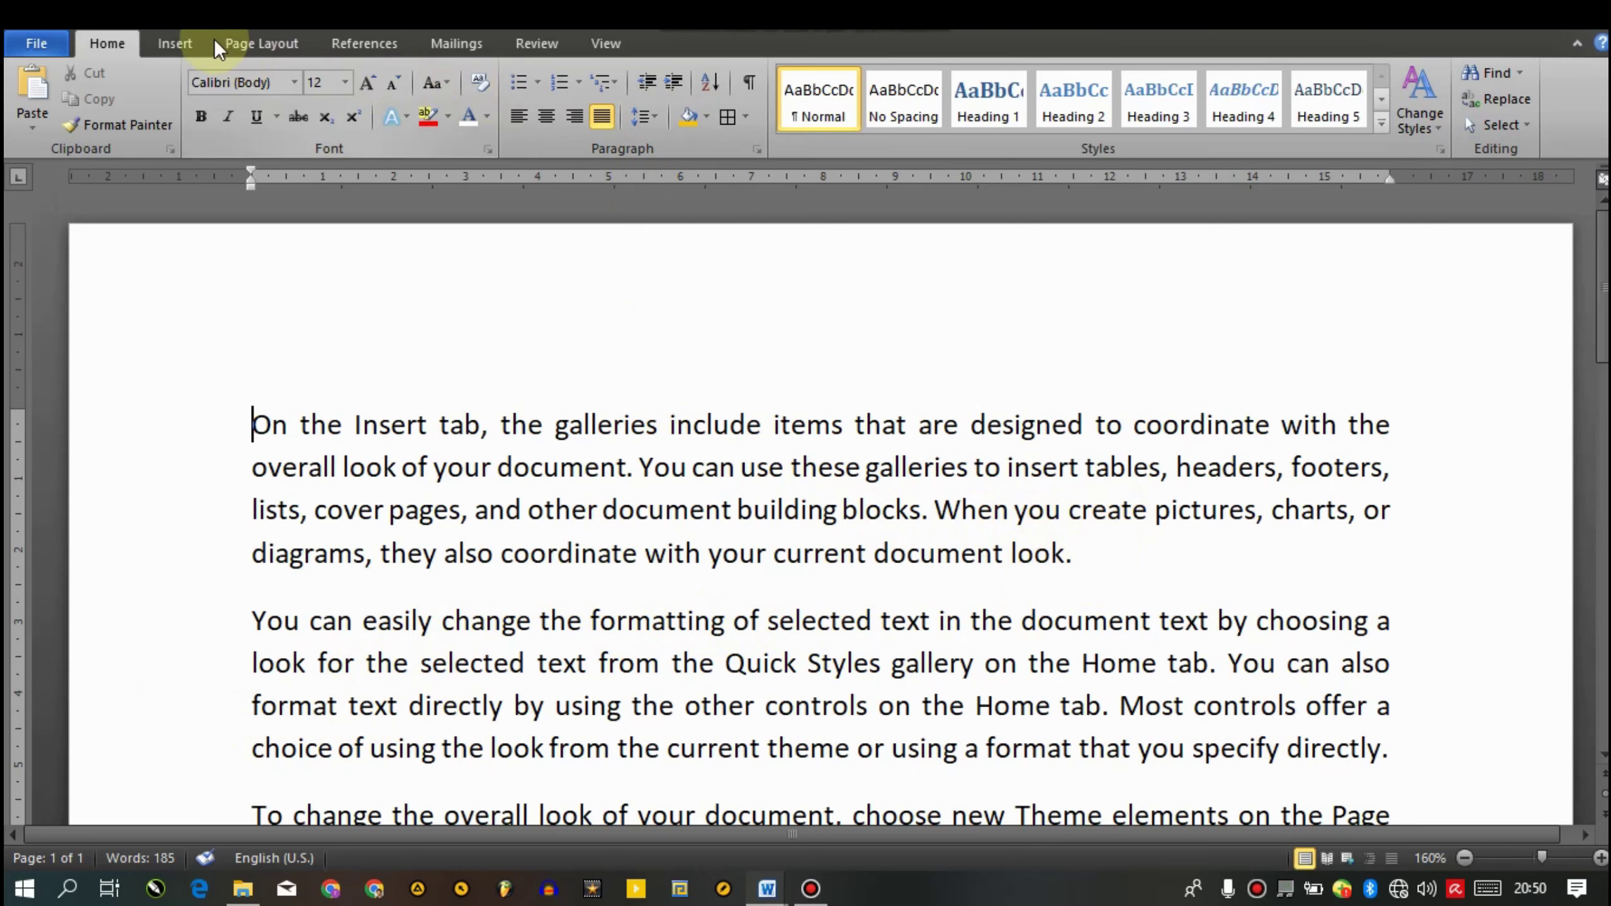
# Draw a small upward line arrow about 0.4 cm tall in the gap between the first and second paragraphs
pyautogui.click(176, 43)
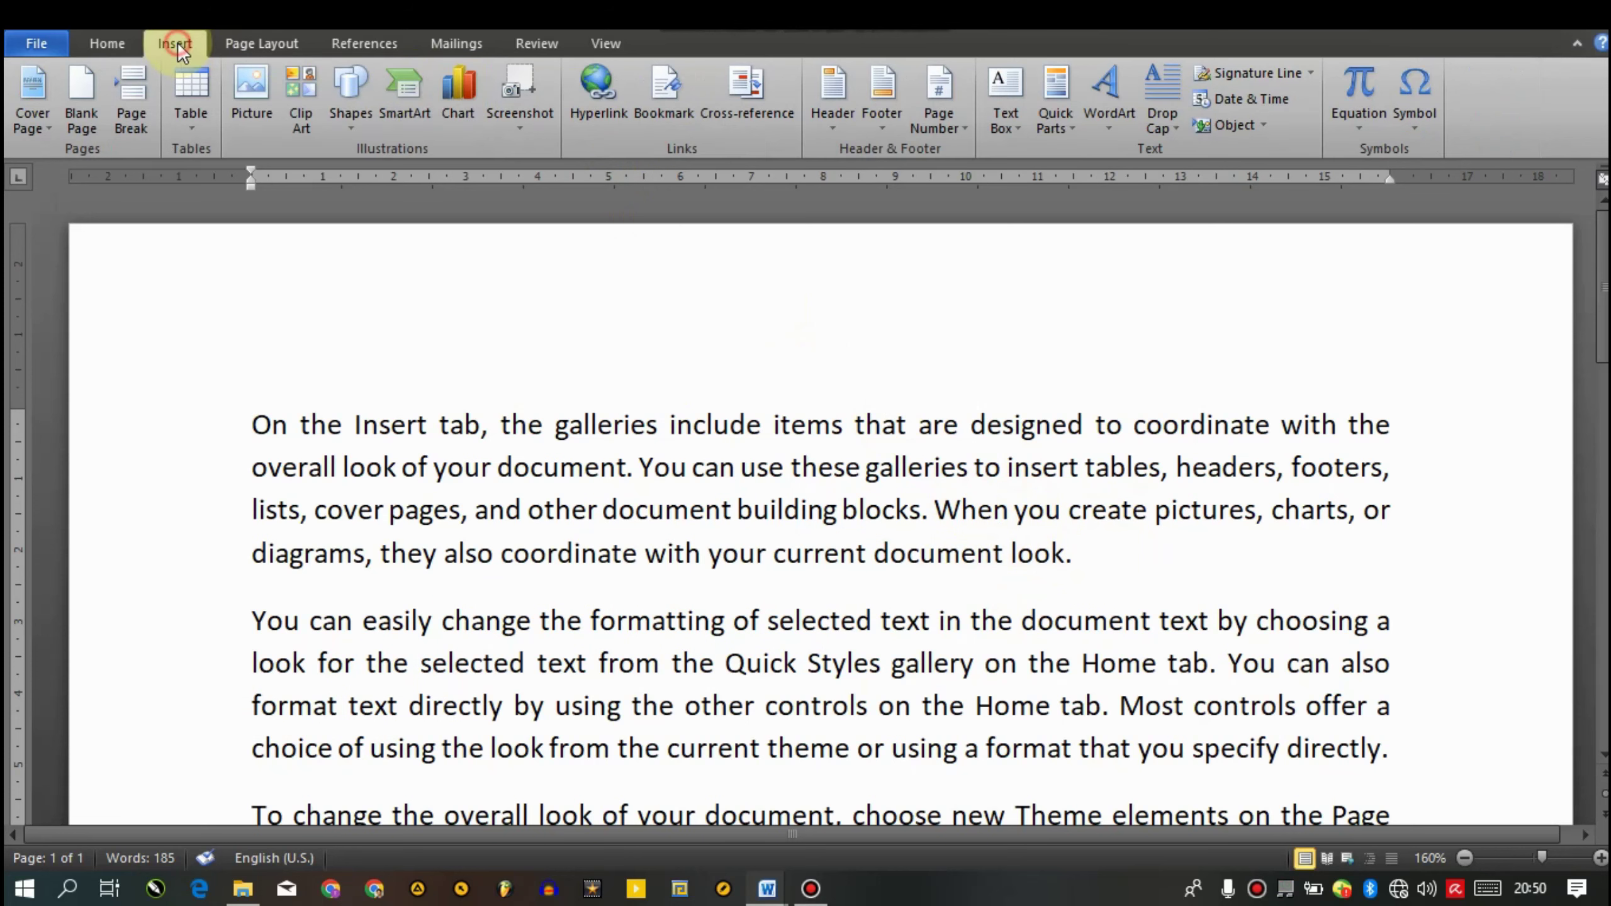
pyautogui.click(342, 124)
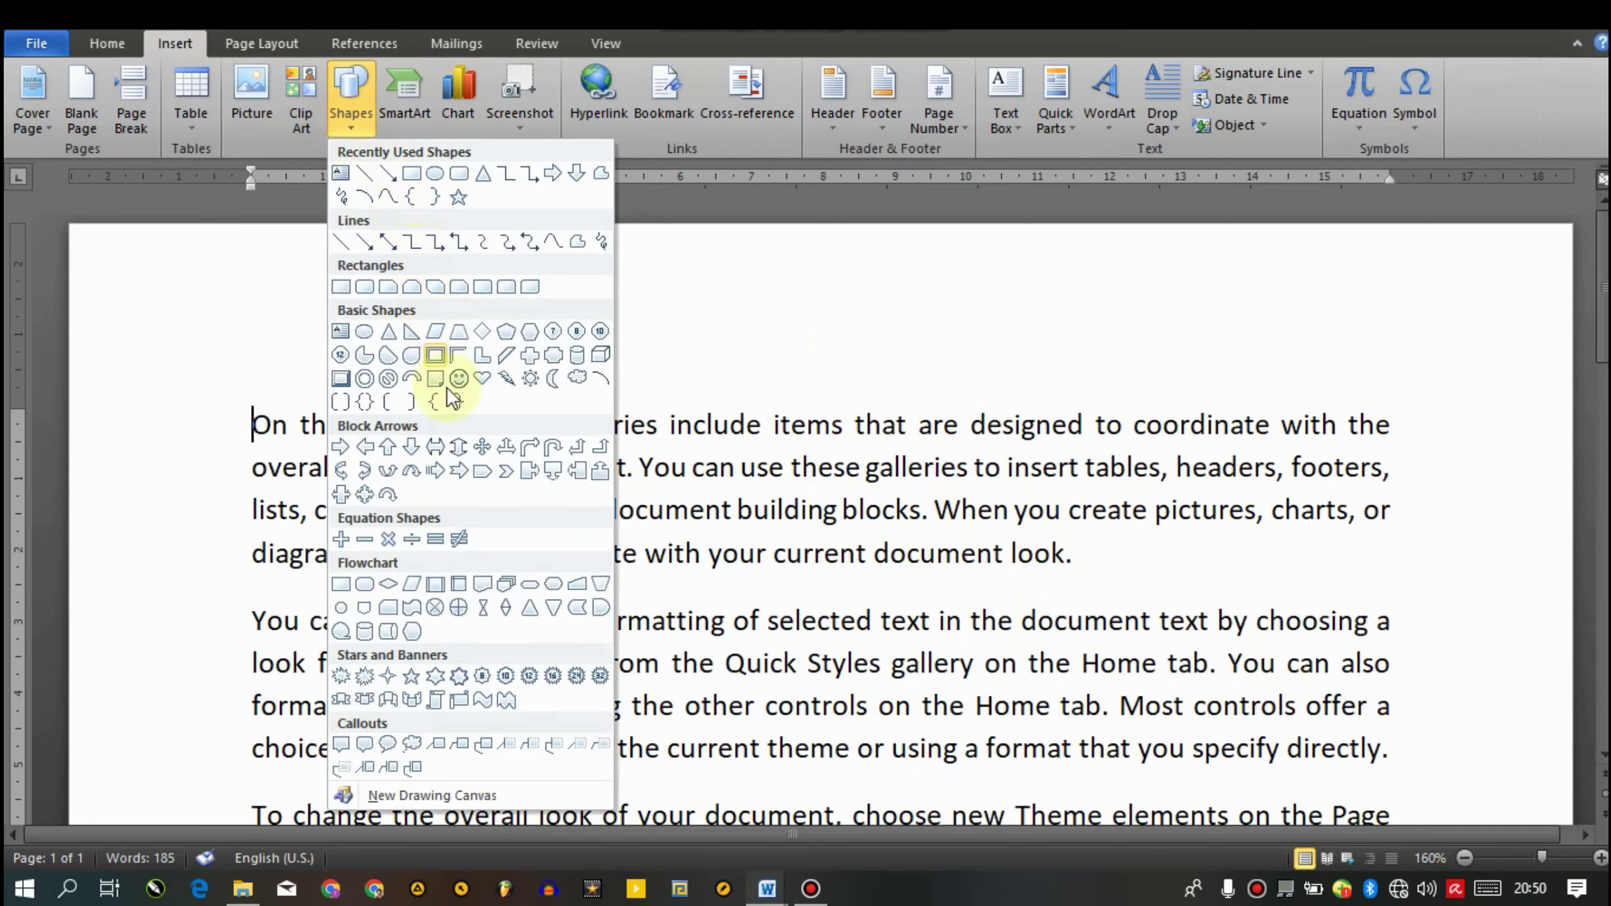
pyautogui.click(397, 187)
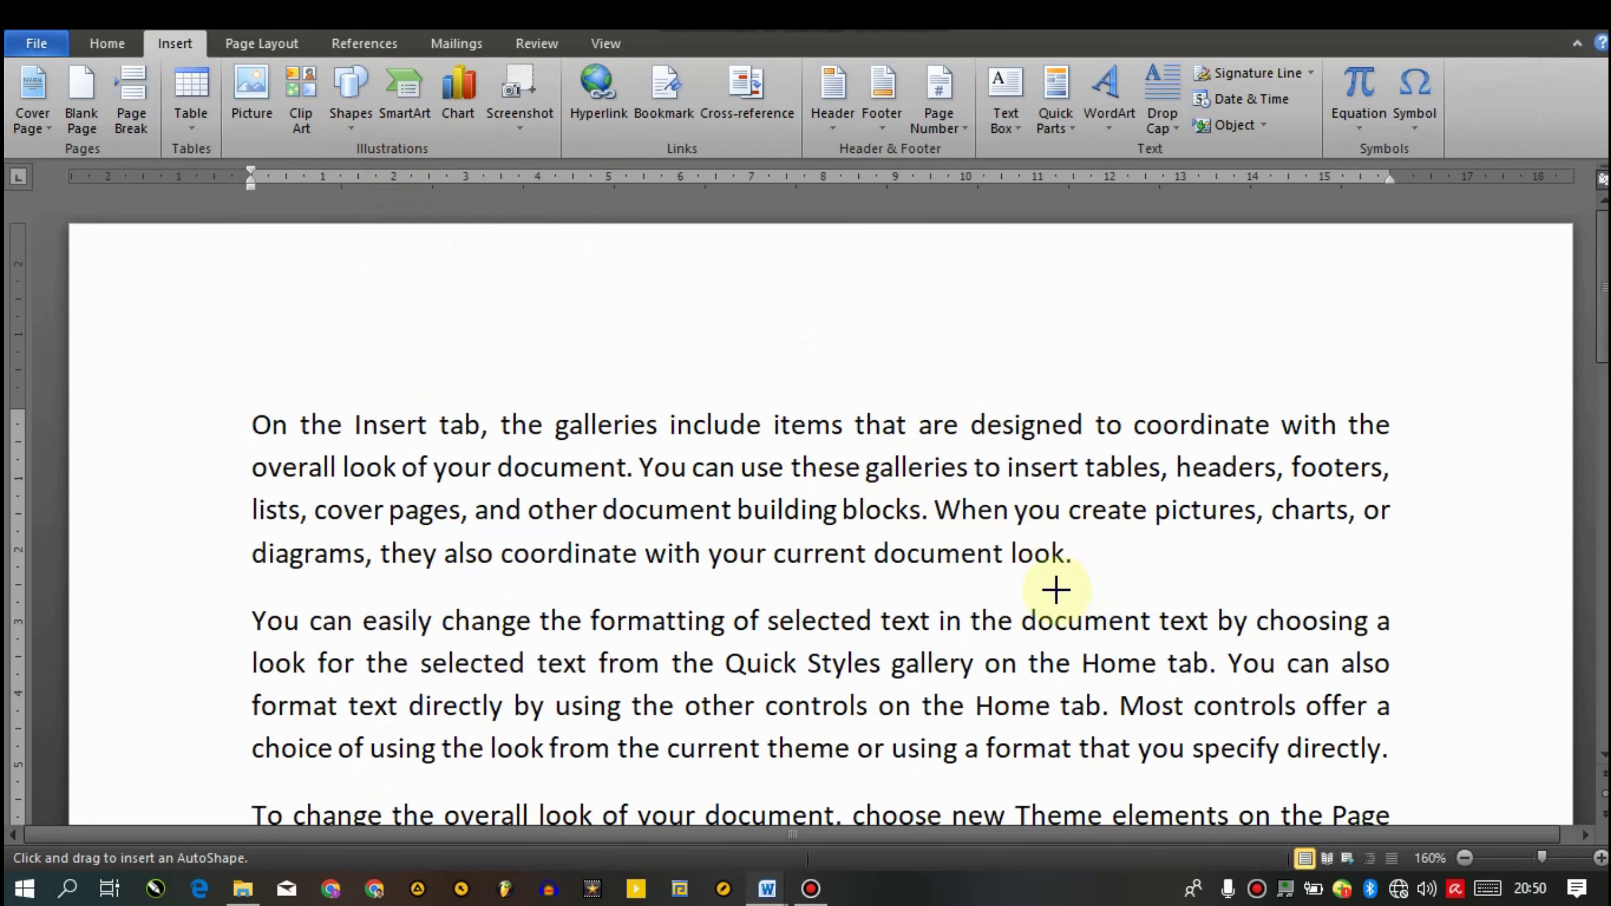
pyautogui.moveTo(1042, 572); pyautogui.dragTo(1048, 571)
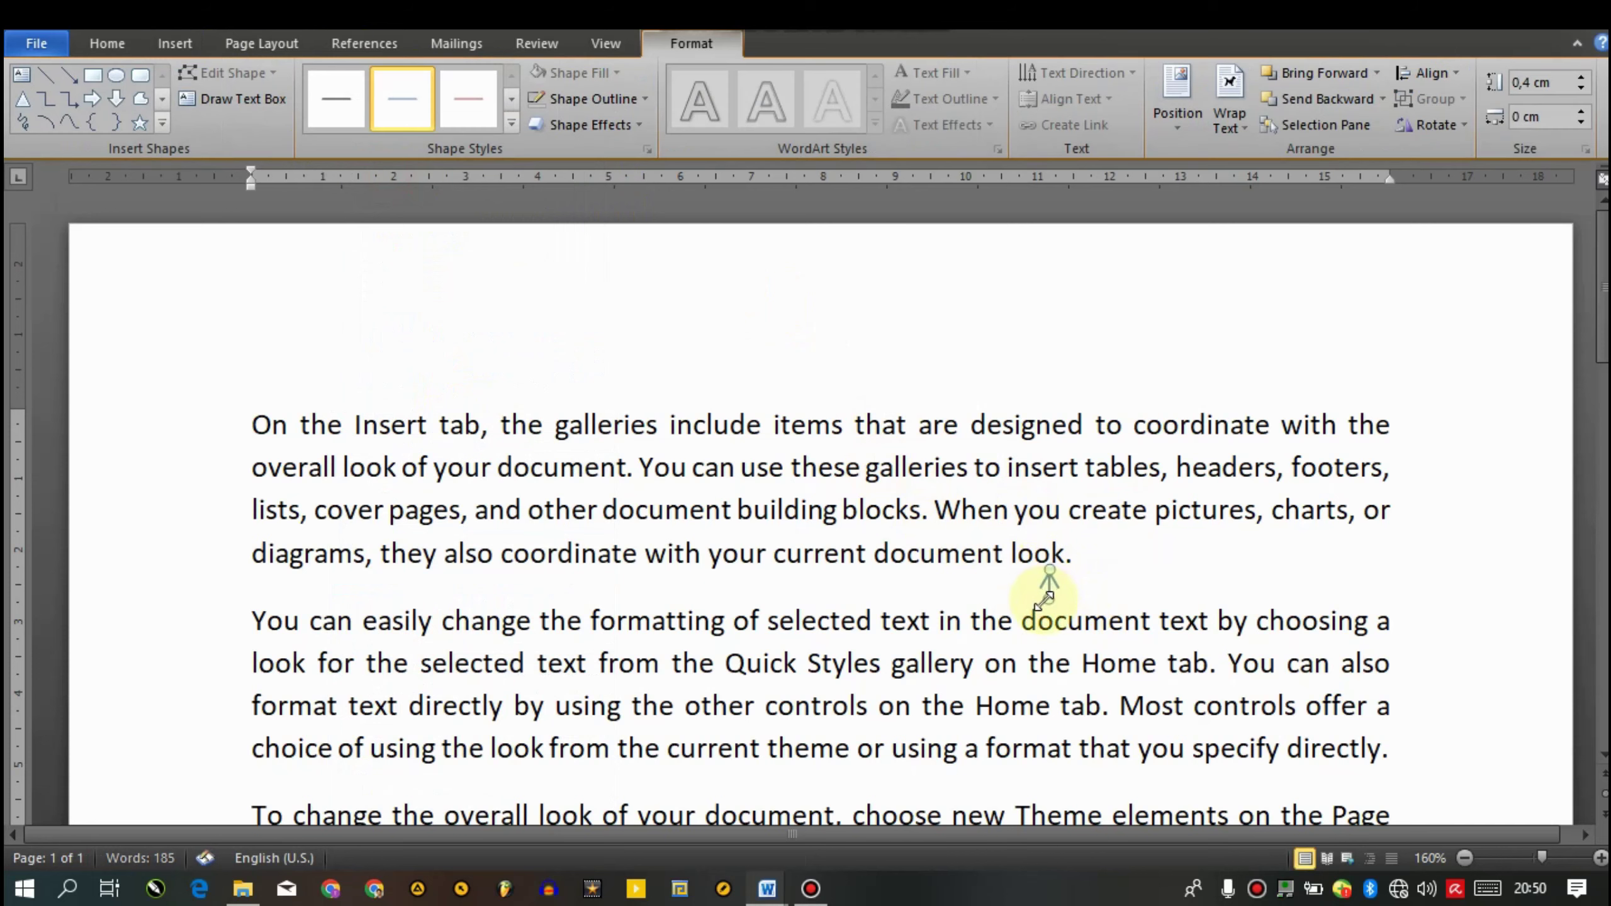
pyautogui.click(1022, 628)
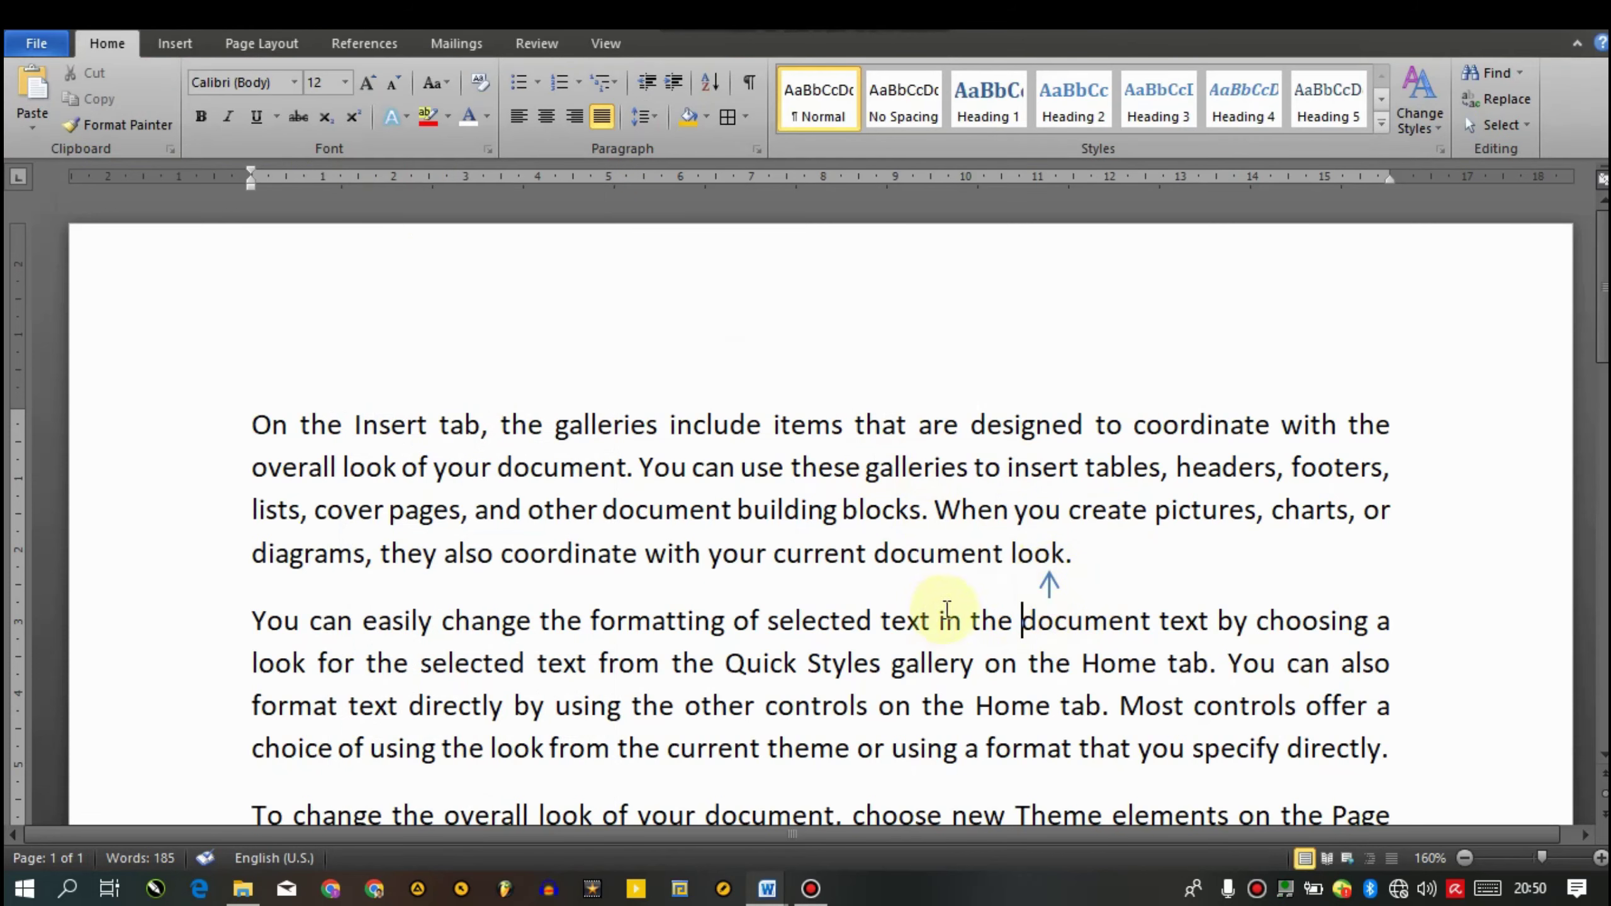
# Remove the space after the first paragraph through the line and paragraph spacing options
pyautogui.click(981, 603)
pyautogui.click(963, 549)
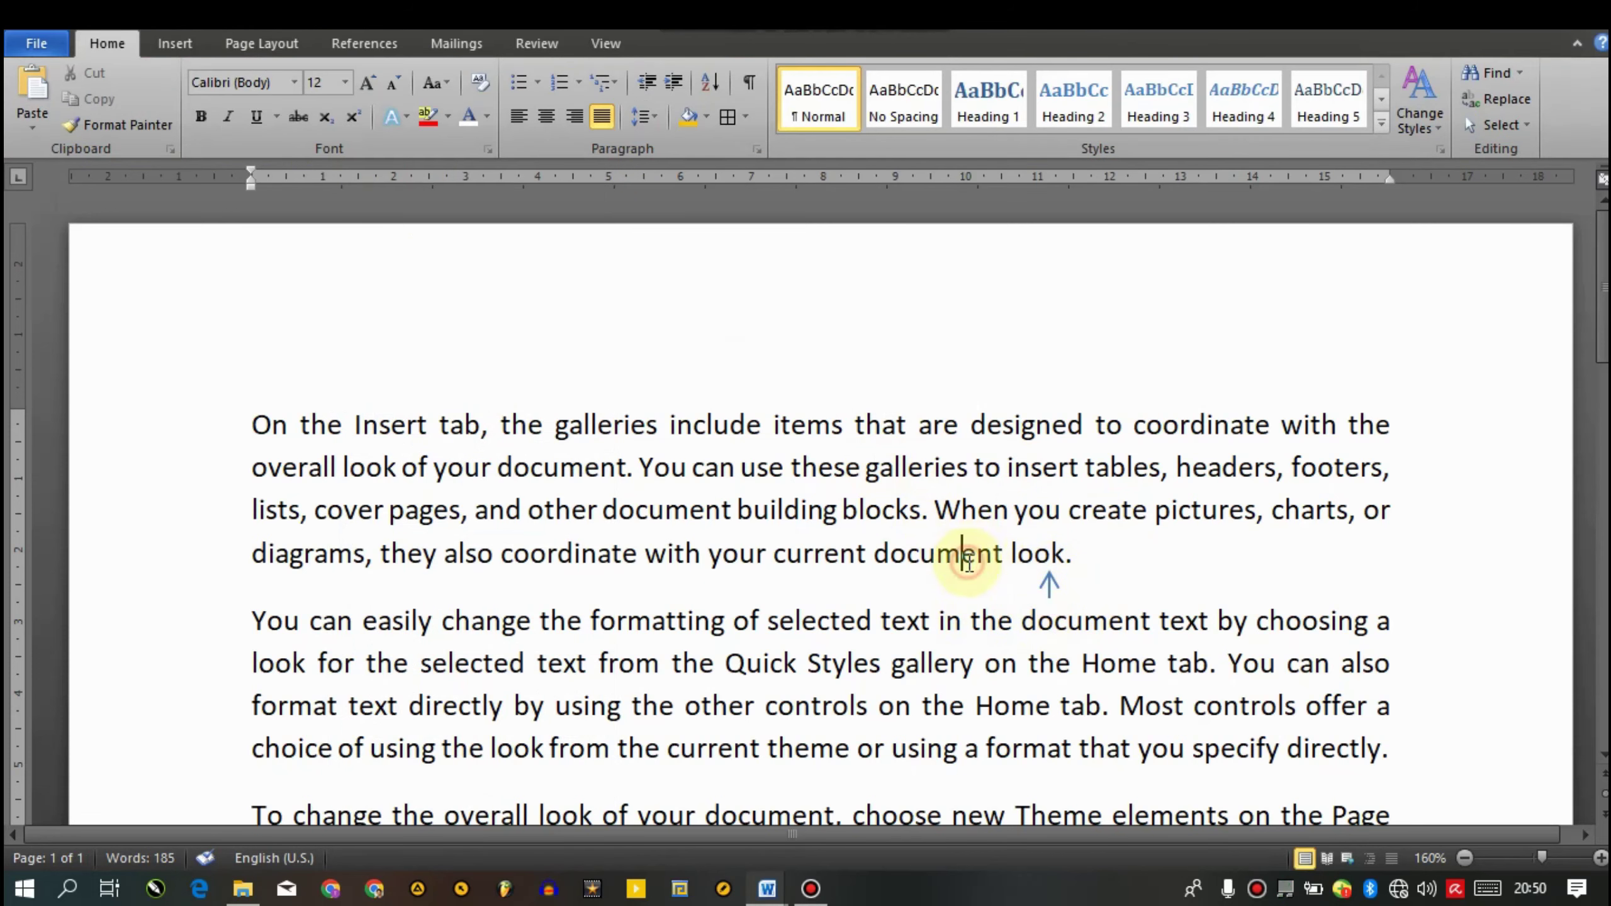
pyautogui.click(642, 116)
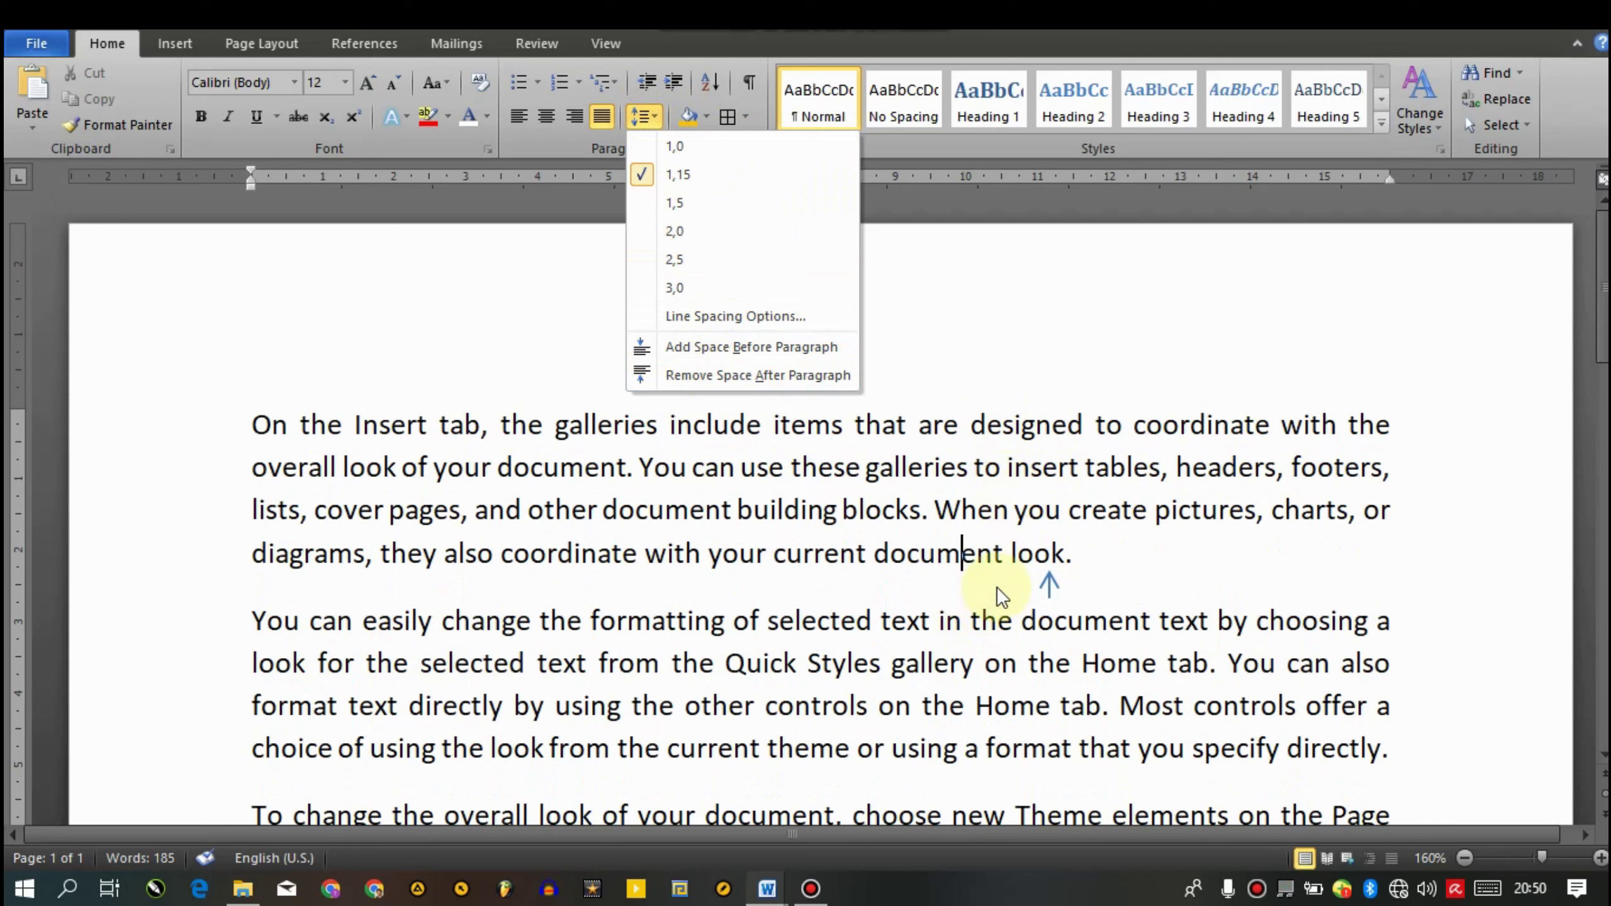
pyautogui.click(985, 514)
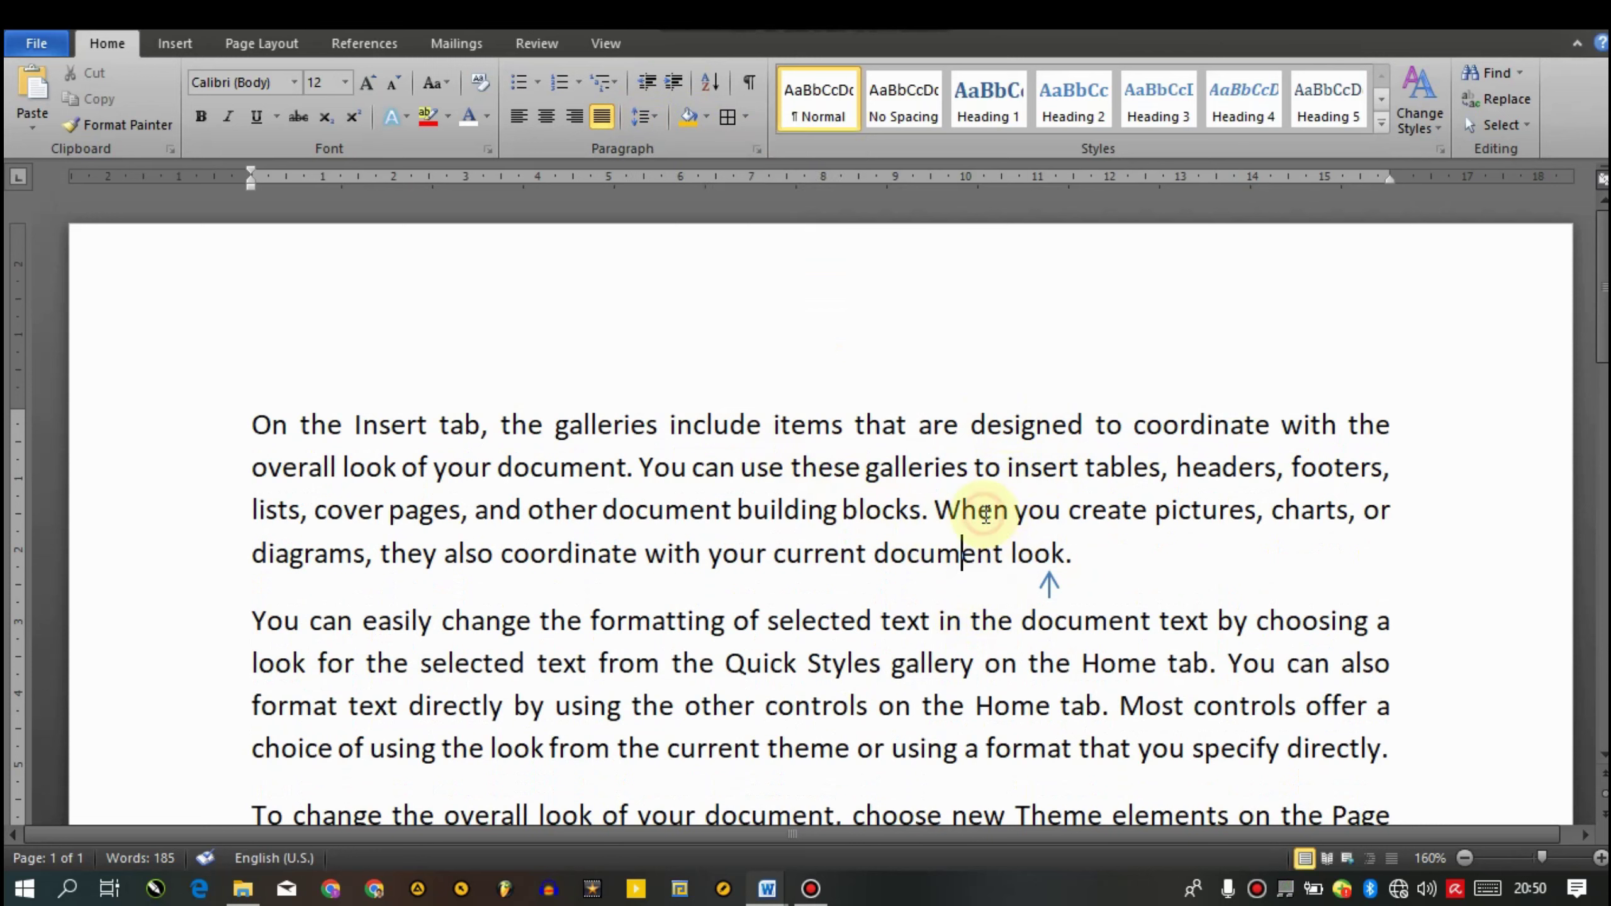
pyautogui.click(644, 119)
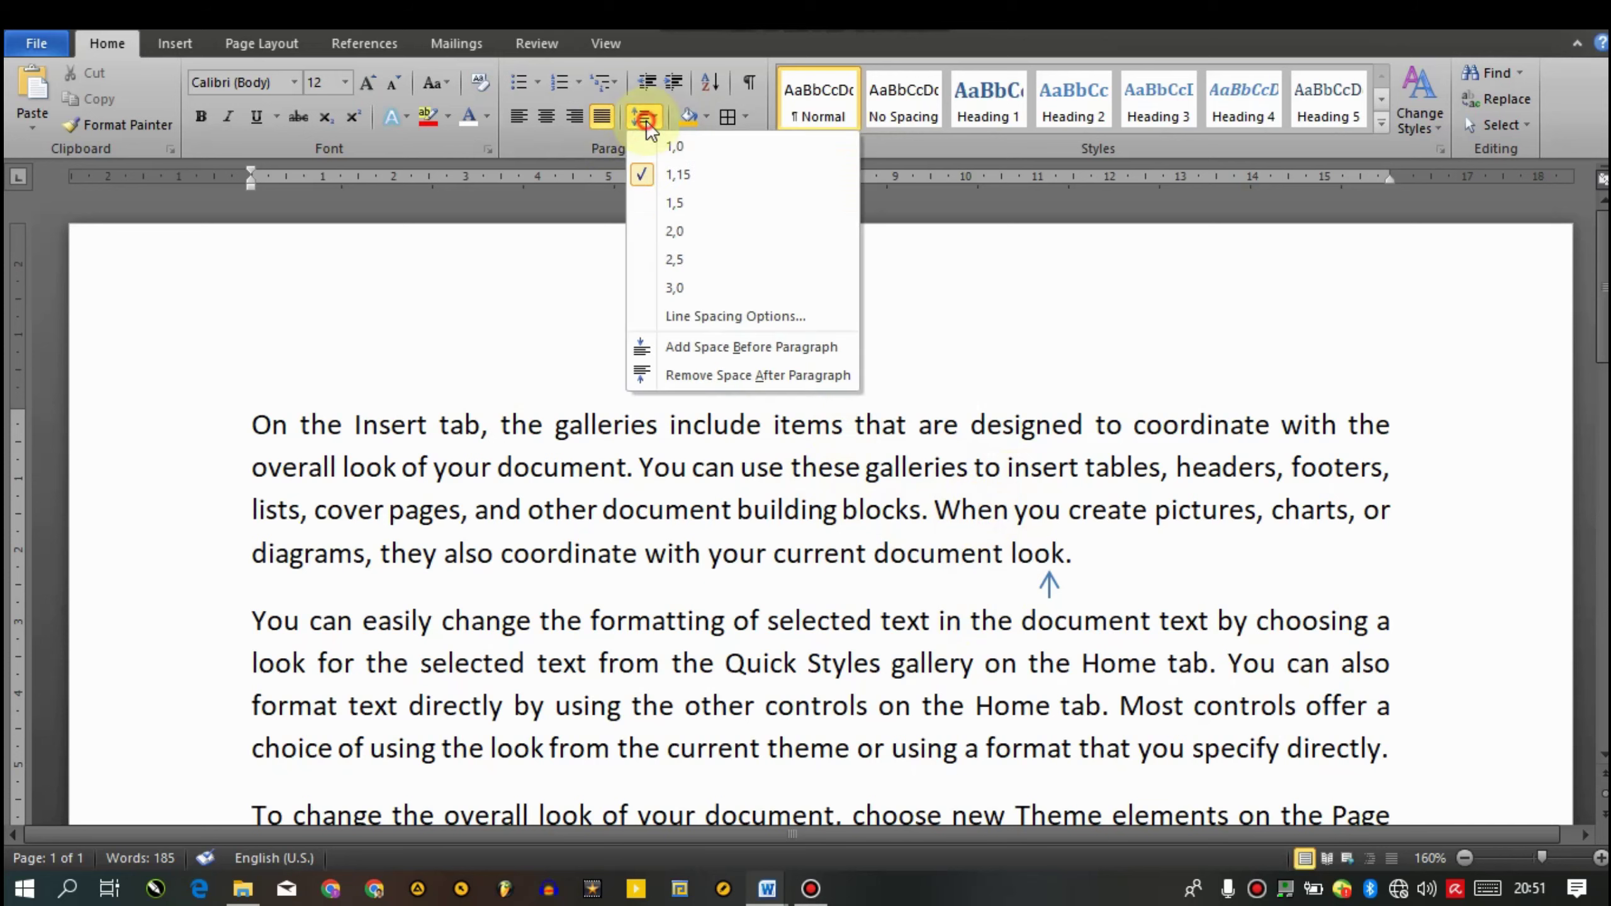
pyautogui.click(645, 120)
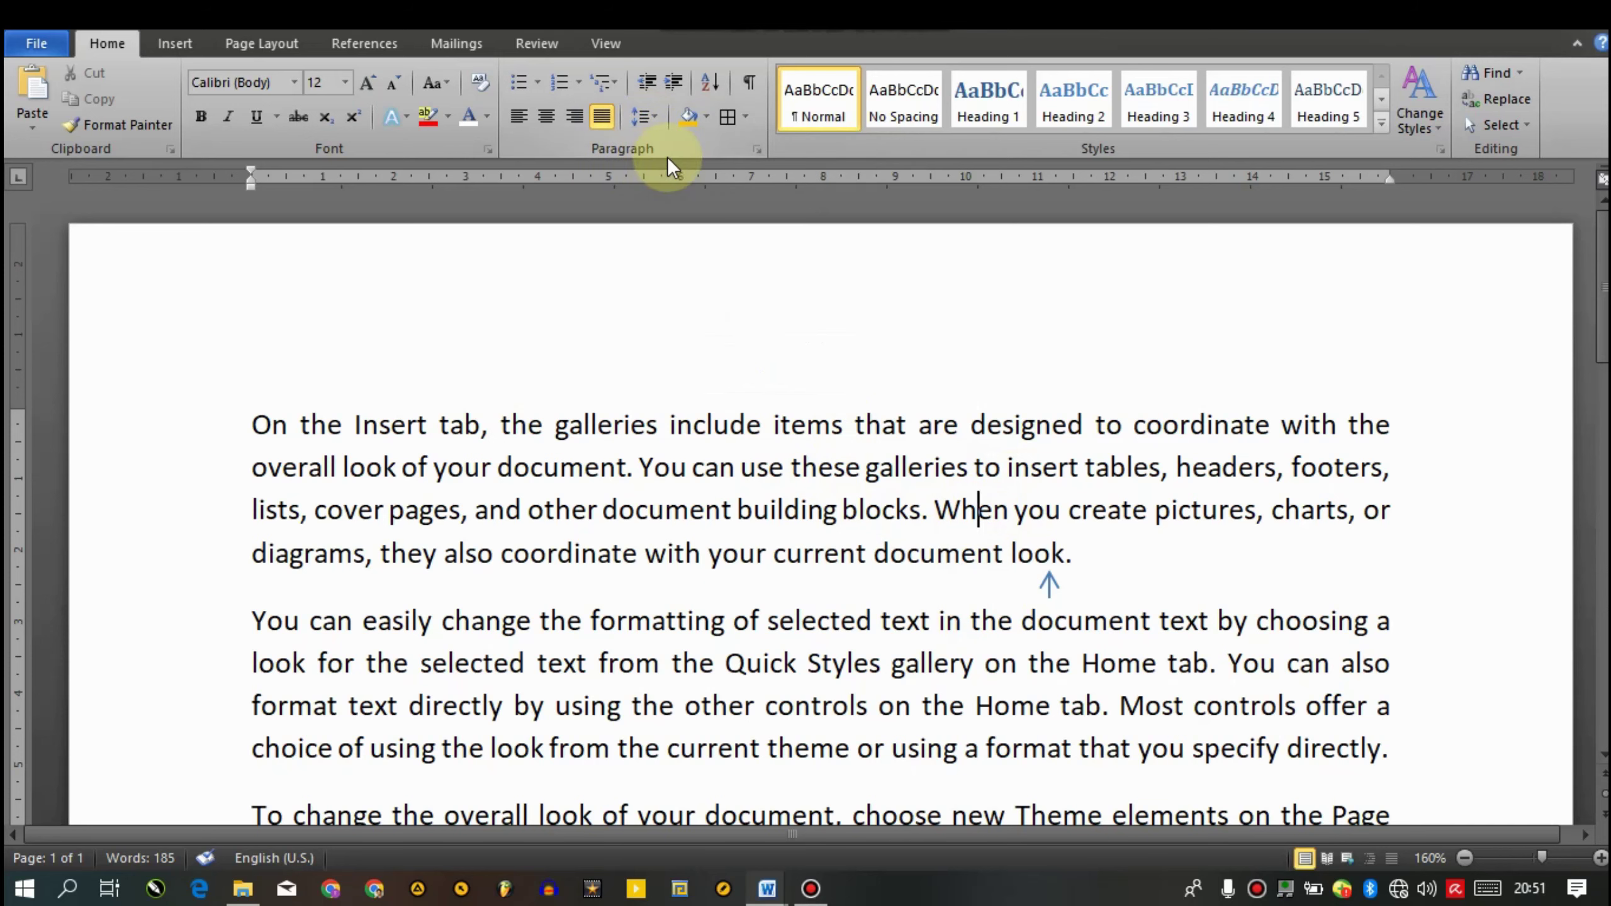
pyautogui.click(645, 121)
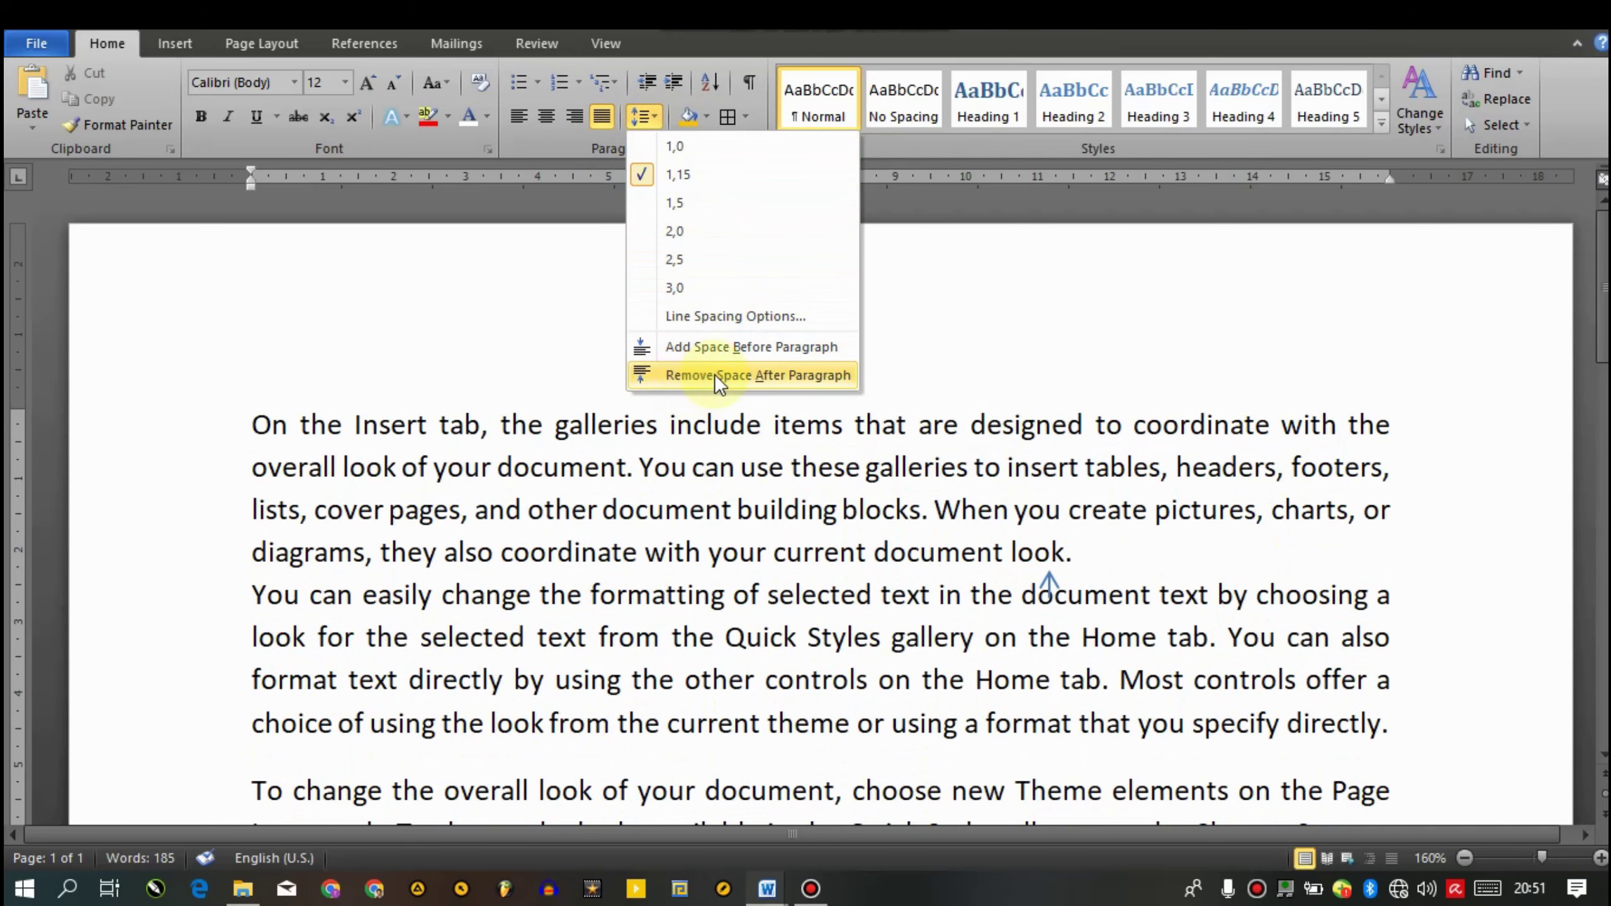
pyautogui.click(715, 373)
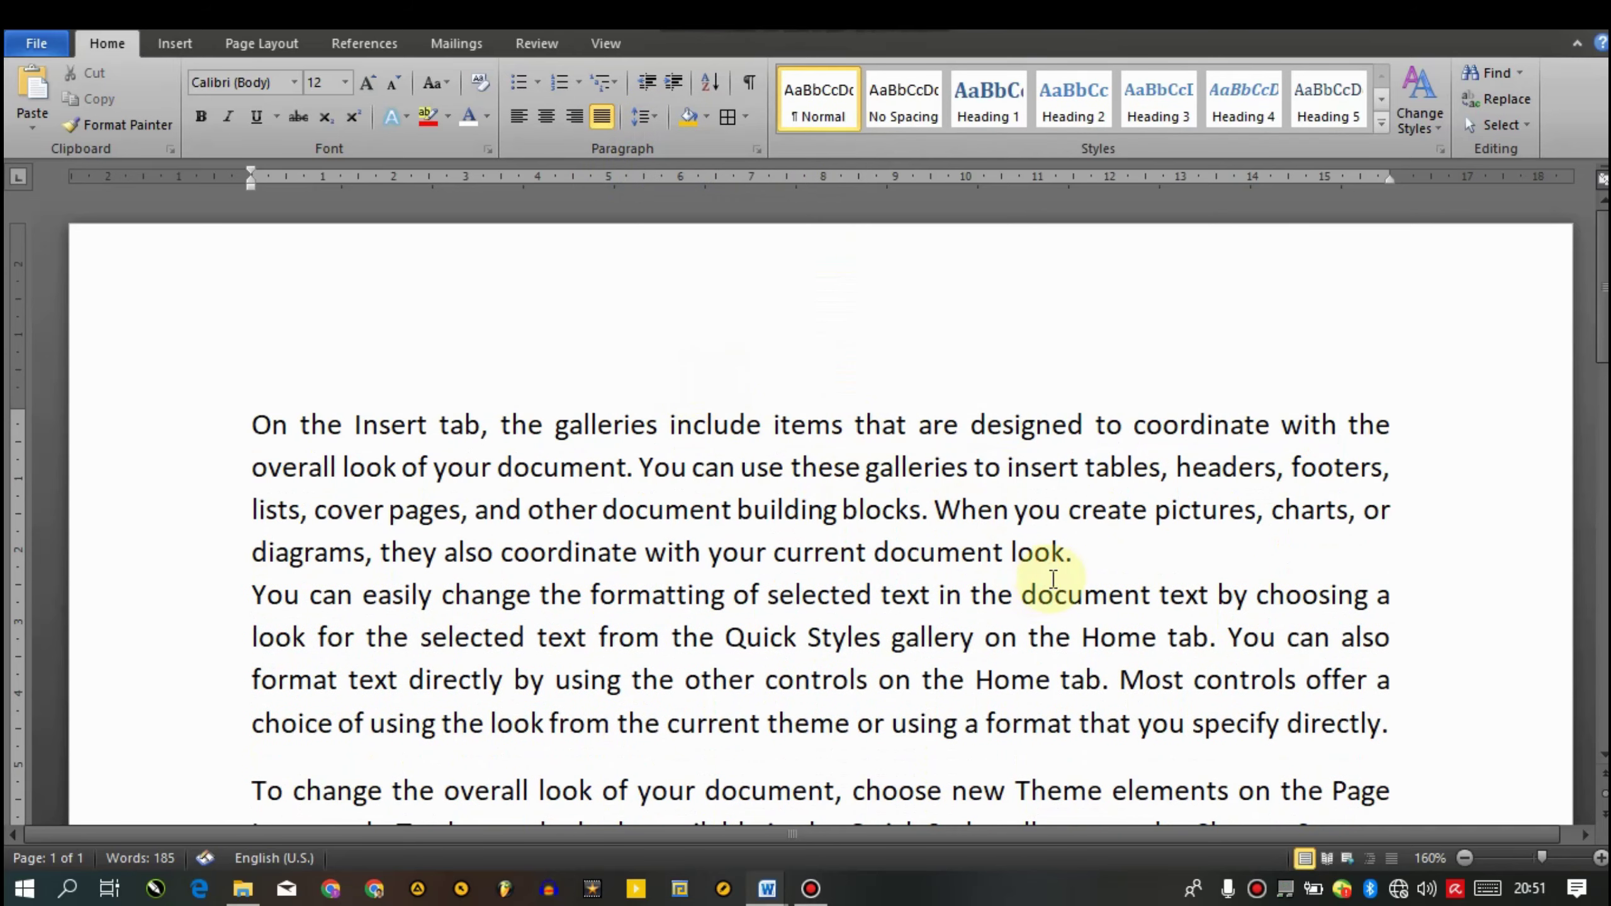
# Remove the space after the second paragraph, the one beginning "You can easily change"
pyautogui.scroll(-2, 1111, 370)
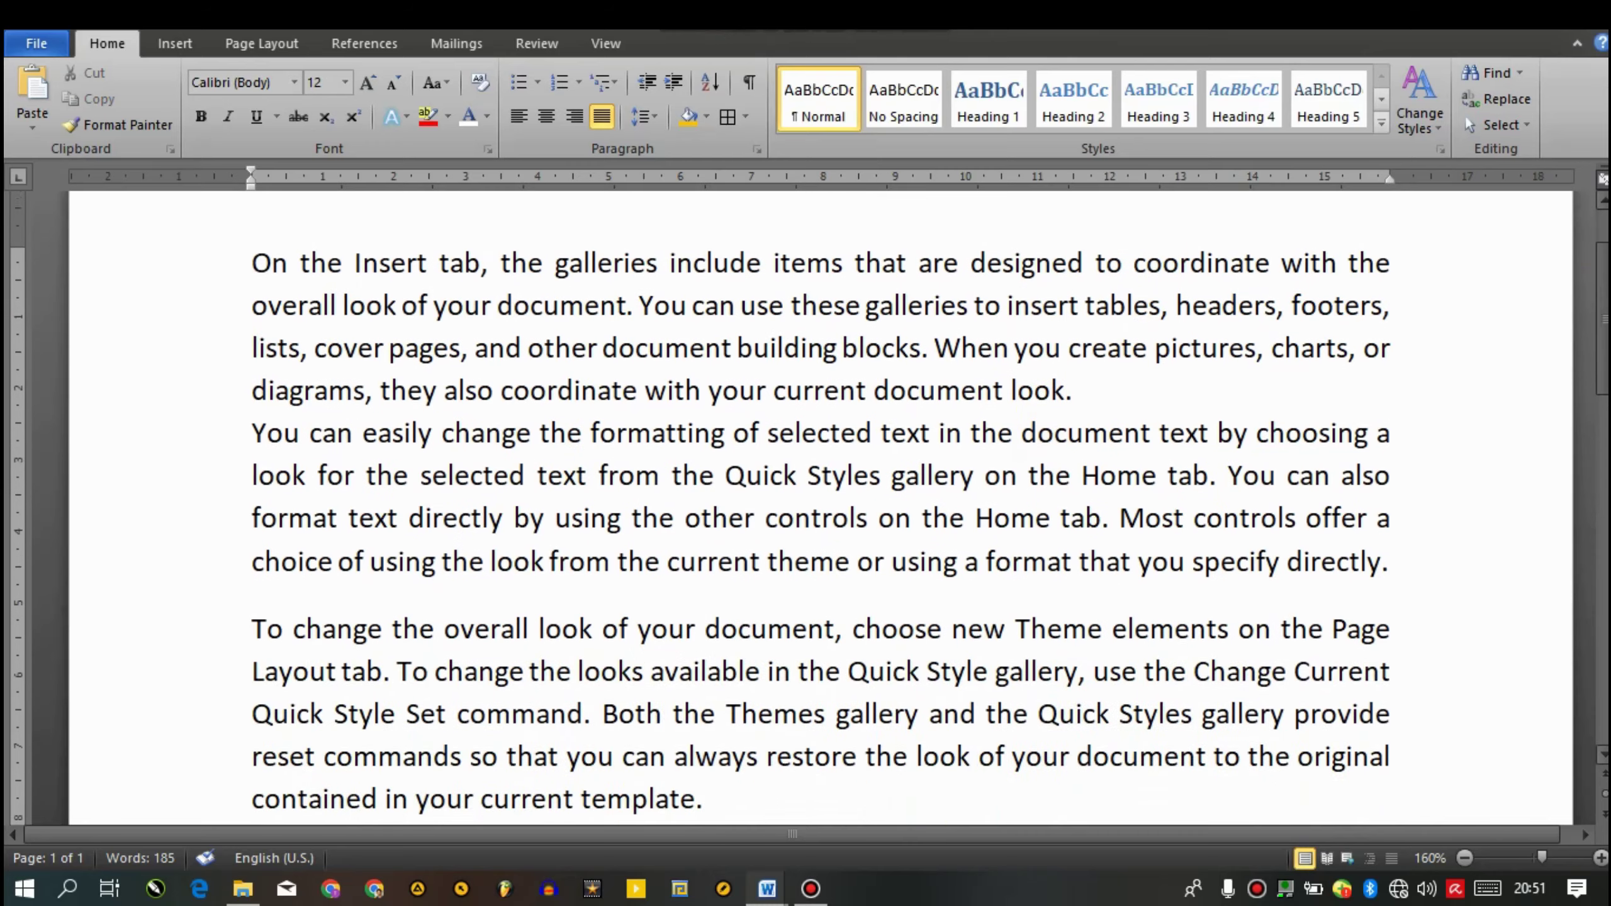
pyautogui.scroll(-1, 810, 524)
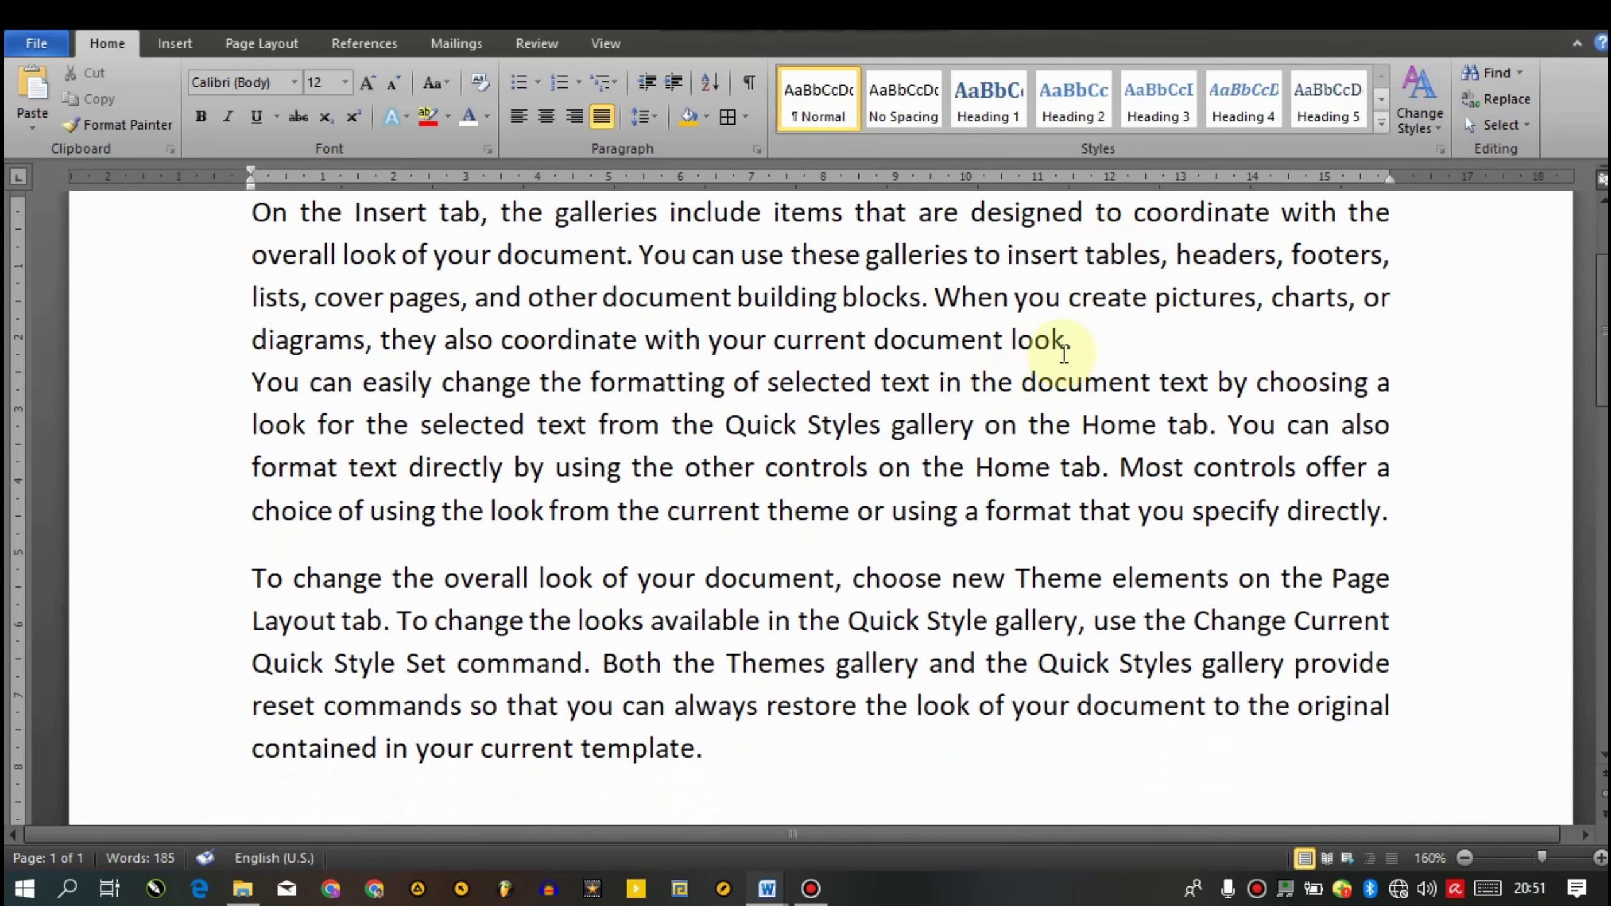
pyautogui.click(1066, 520)
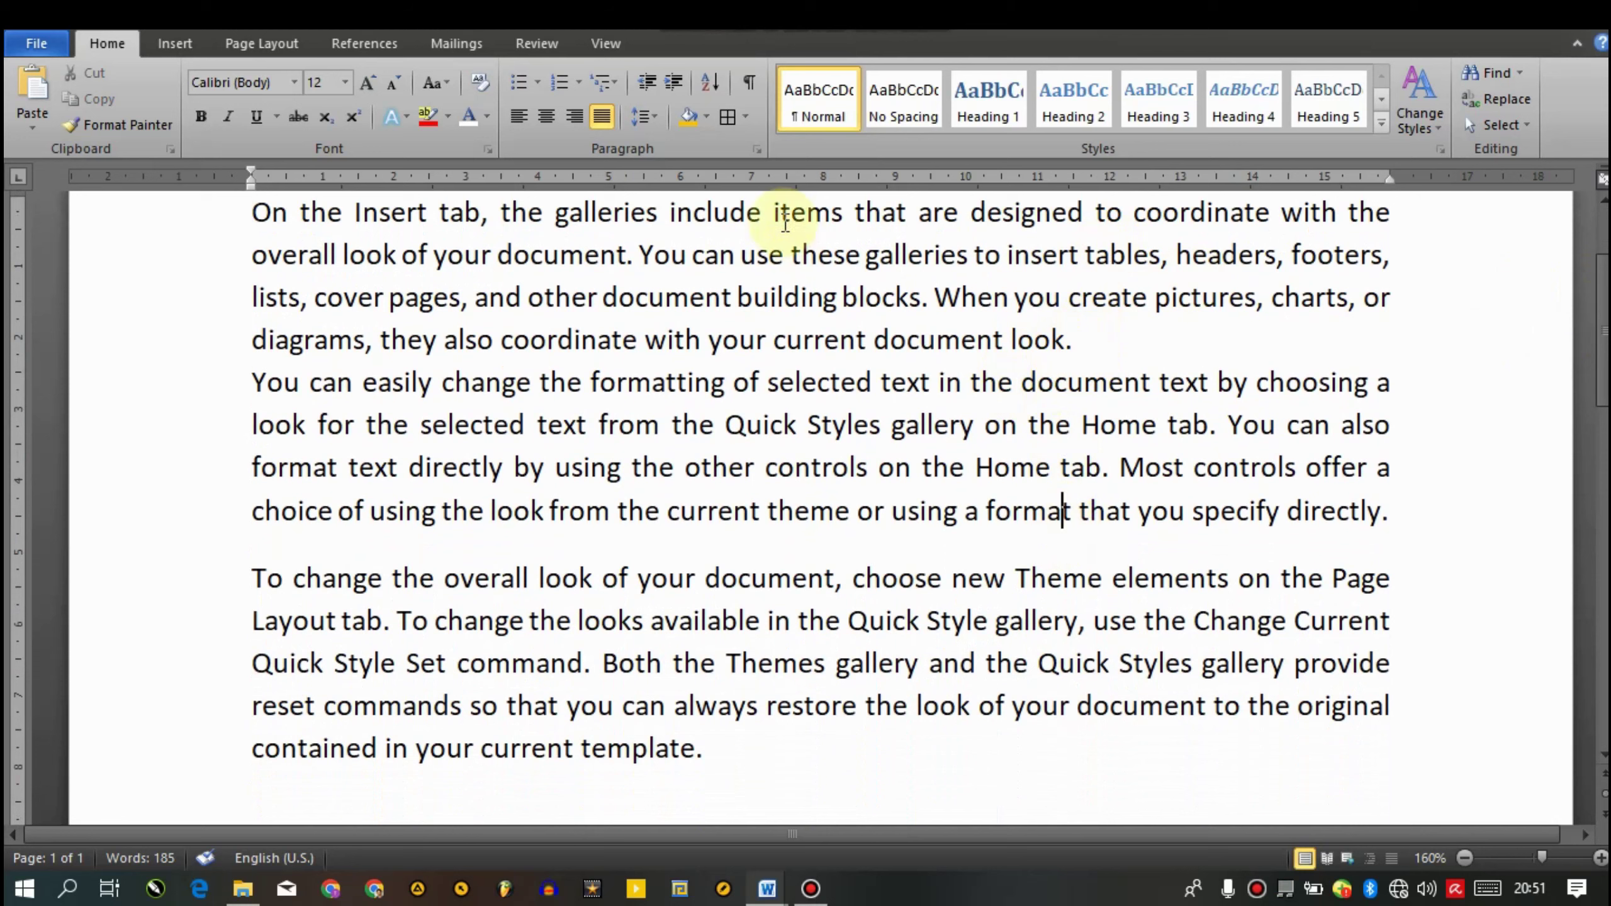
pyautogui.click(642, 116)
pyautogui.click(1085, 468)
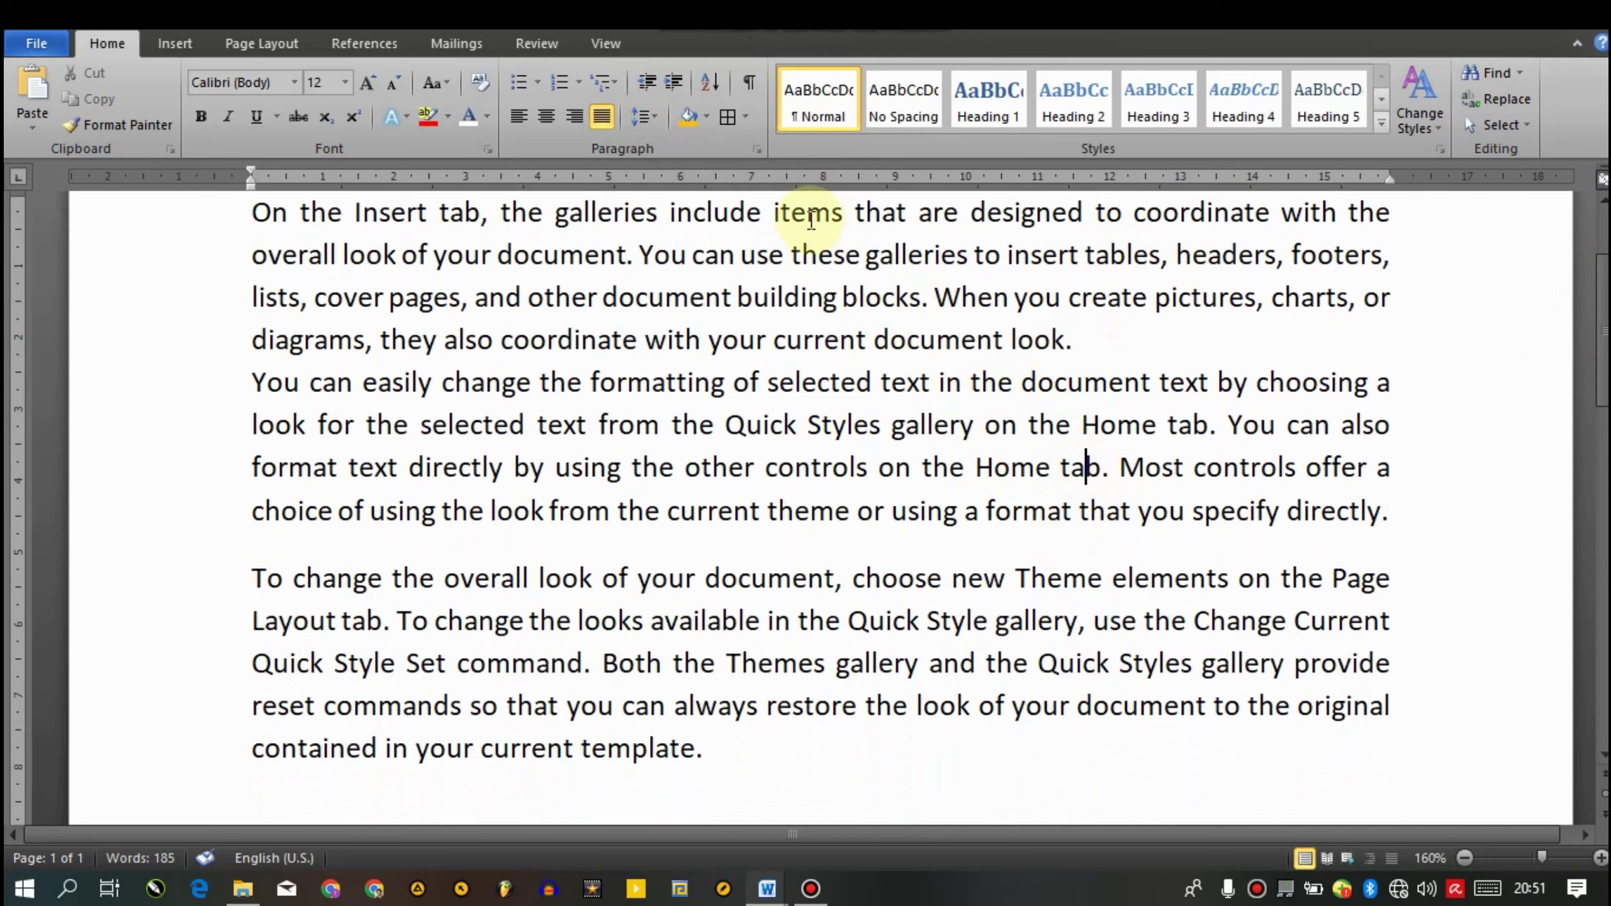
pyautogui.click(642, 119)
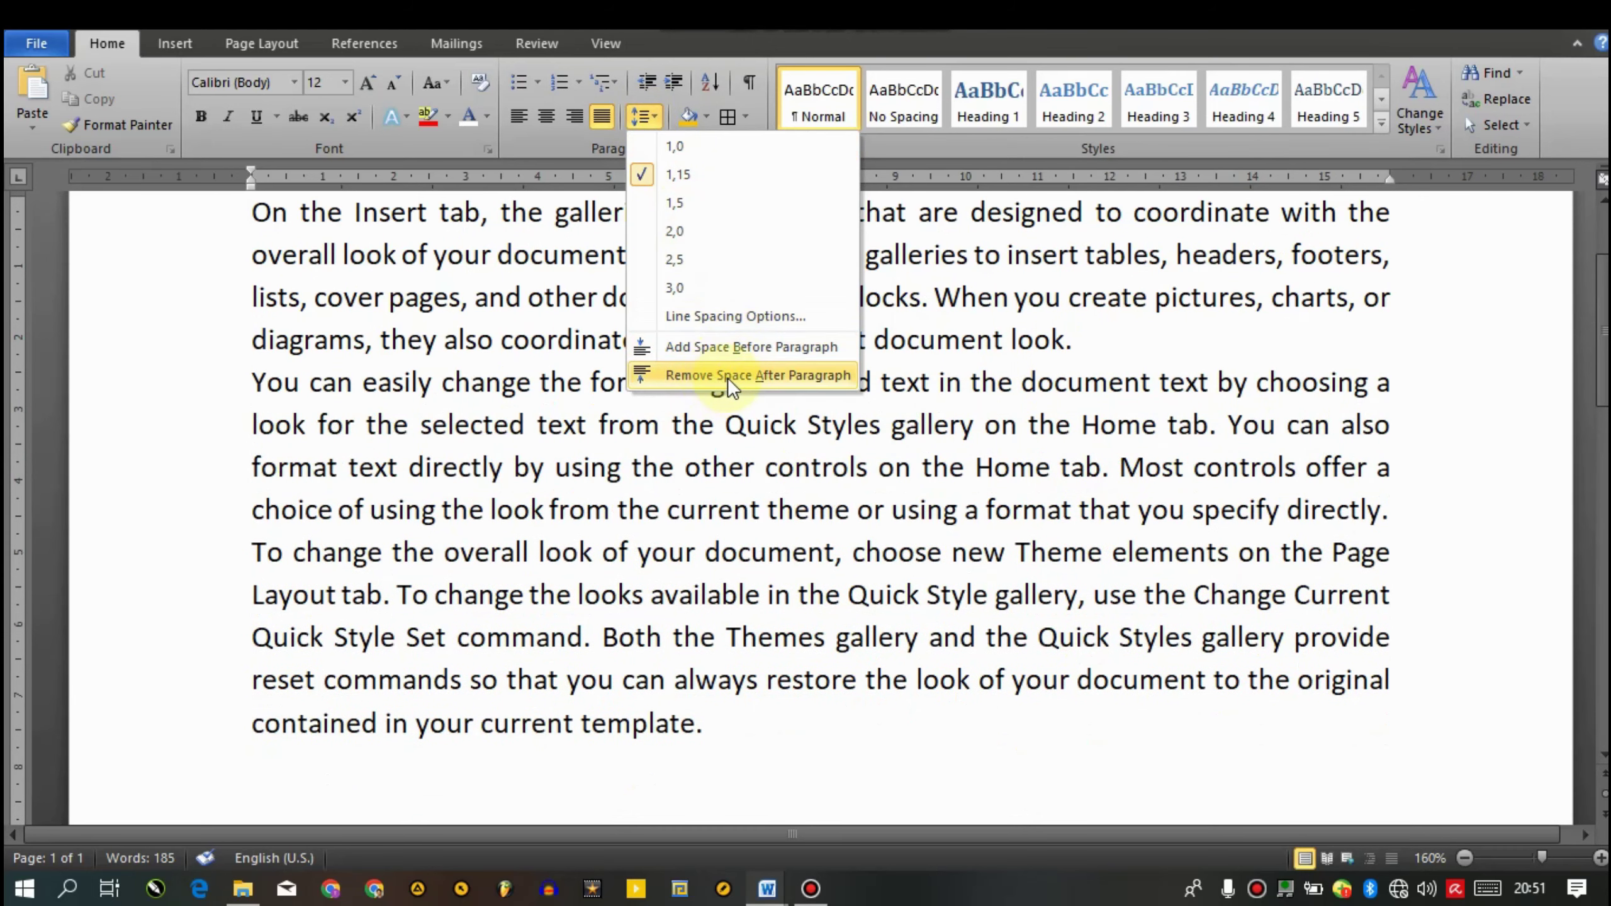
pyautogui.click(728, 378)
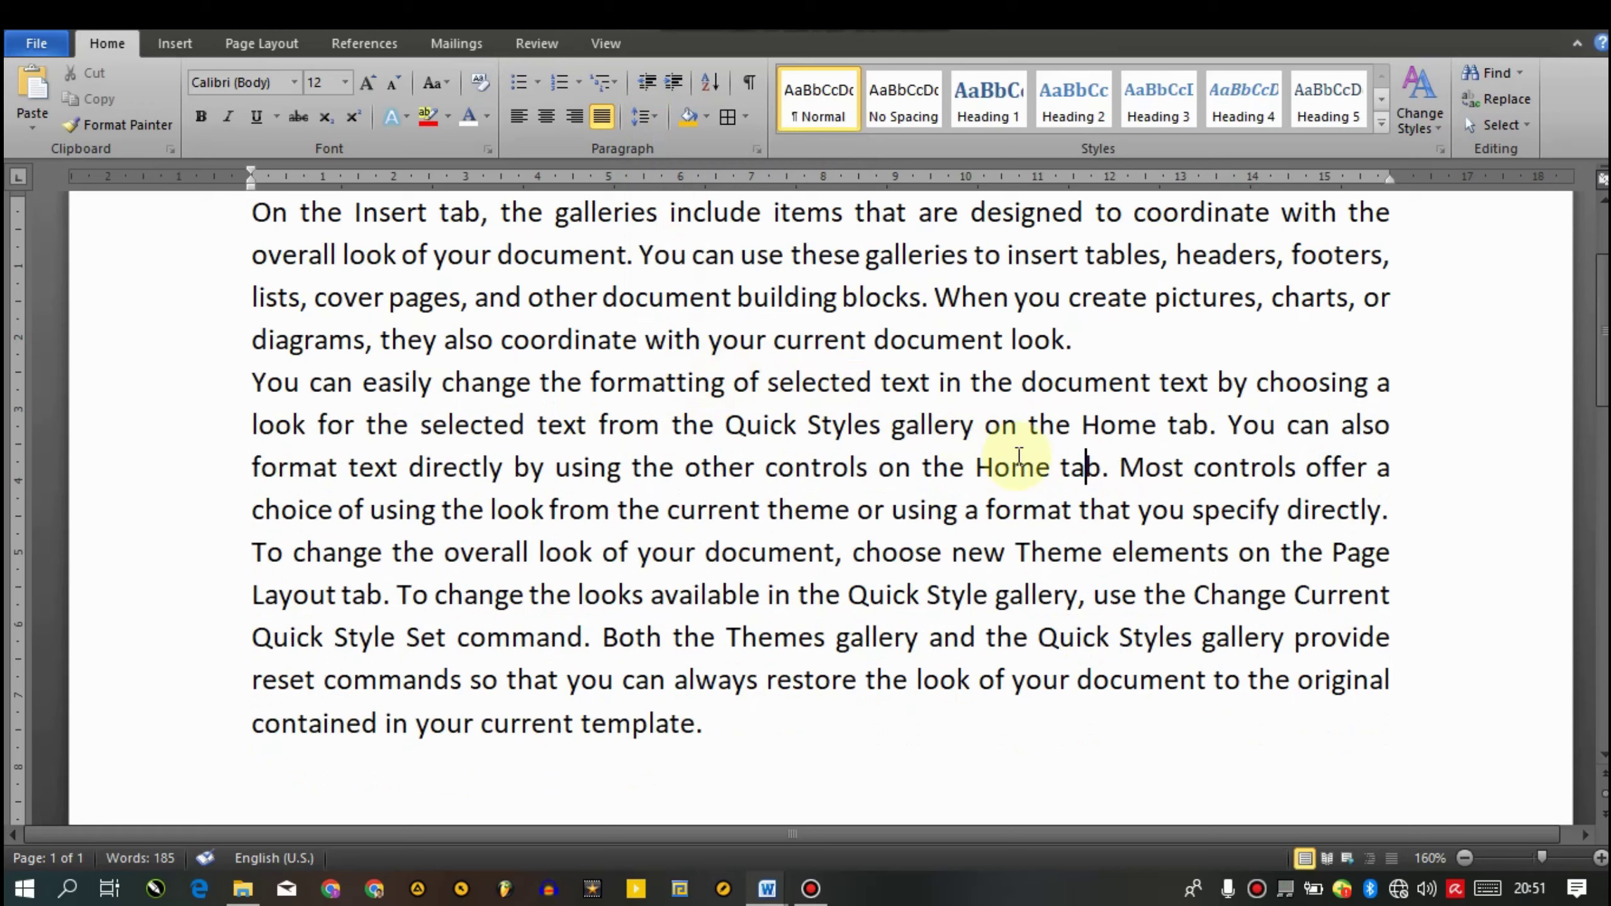
# Select all the text and set its line spacing to 1.0, 1.5 and 2.0 in turn
pyautogui.hotkey('ctrl', 'a')
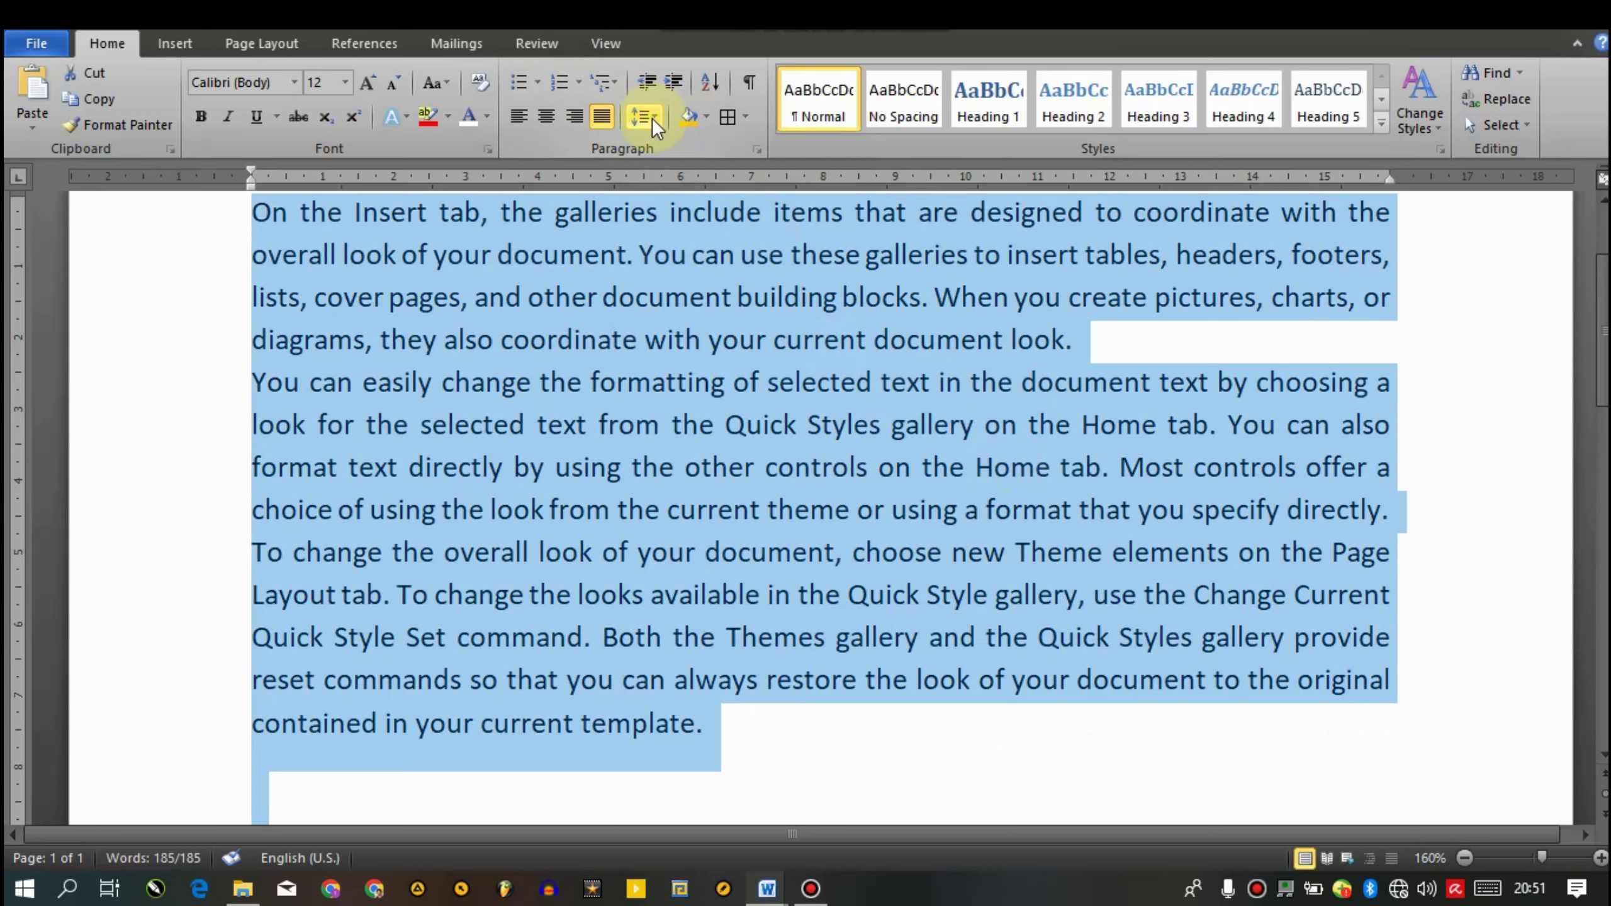
pyautogui.click(651, 119)
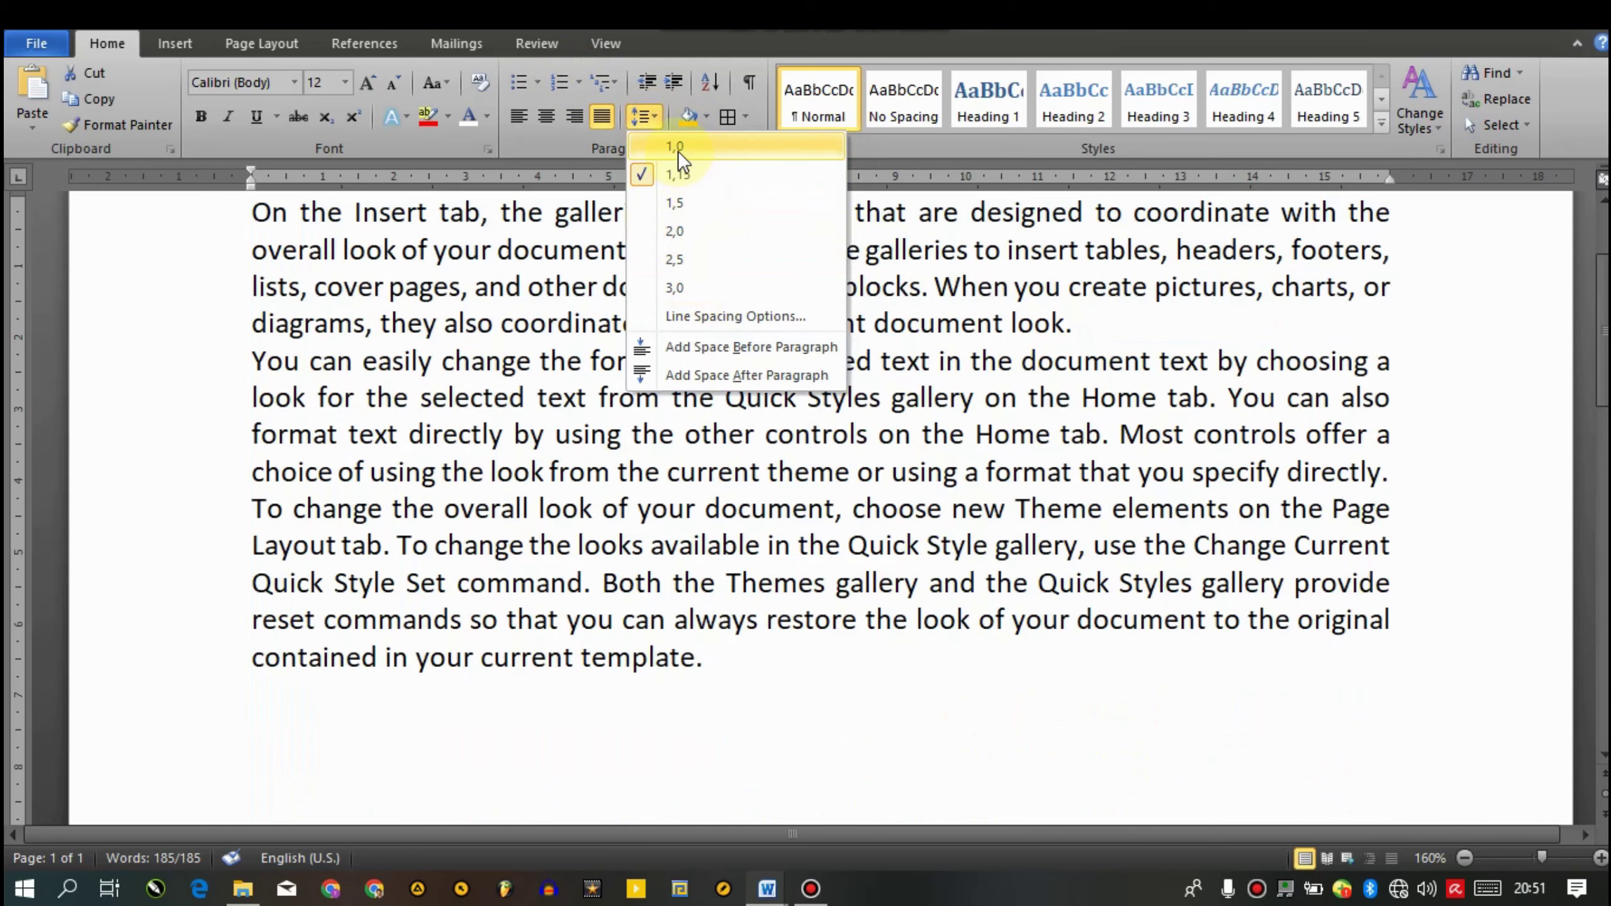
pyautogui.click(677, 151)
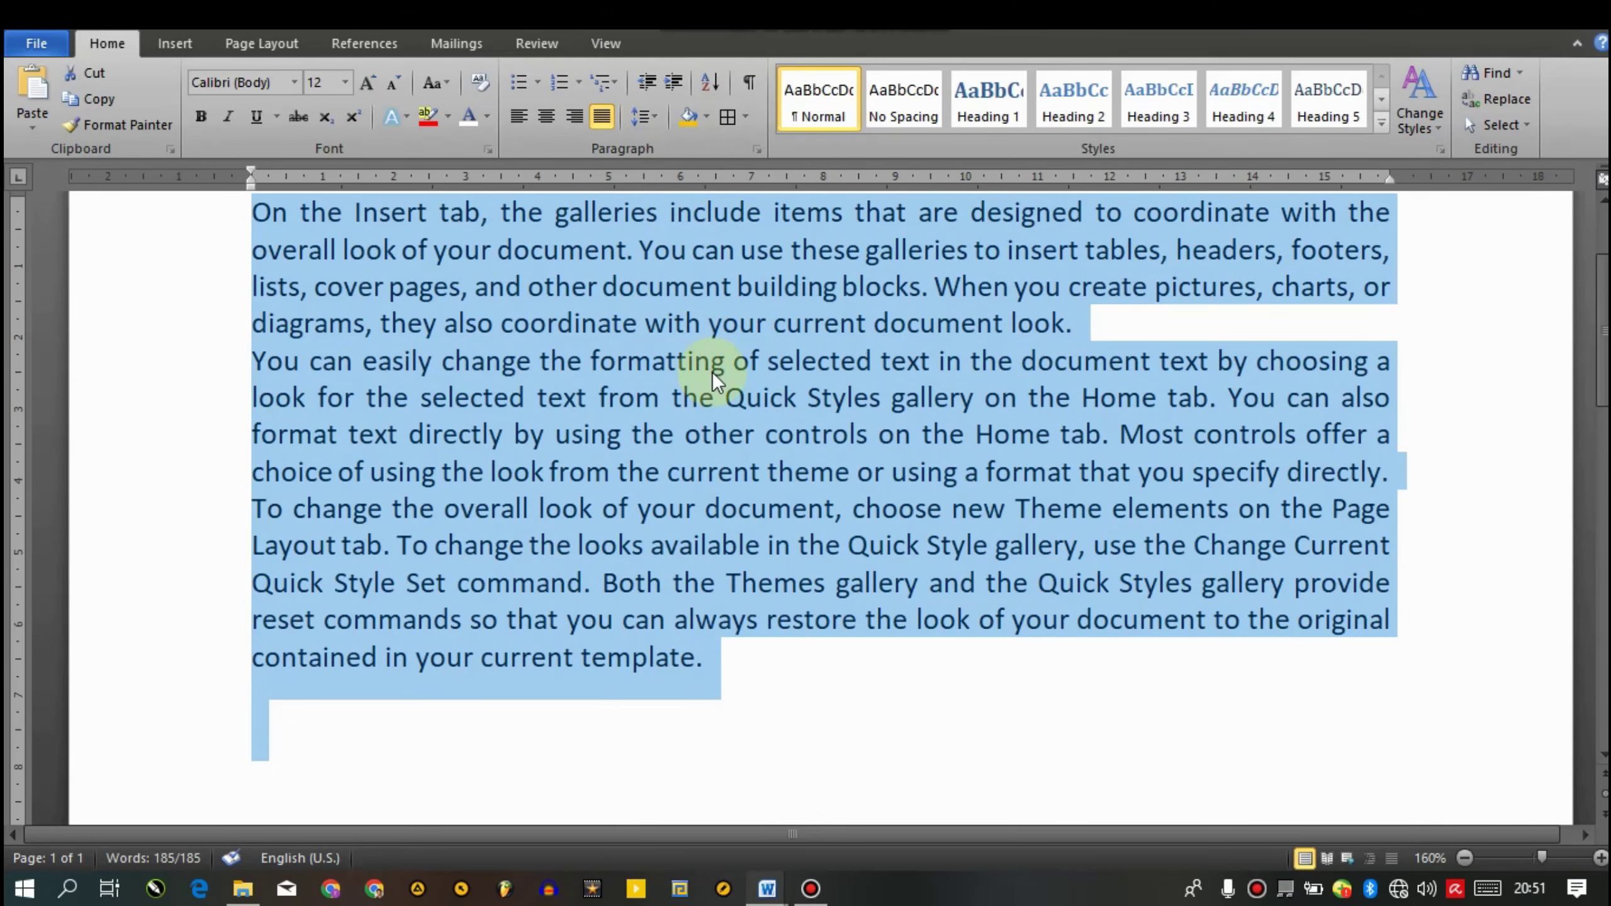
pyautogui.hotkey('ctrl', '5')
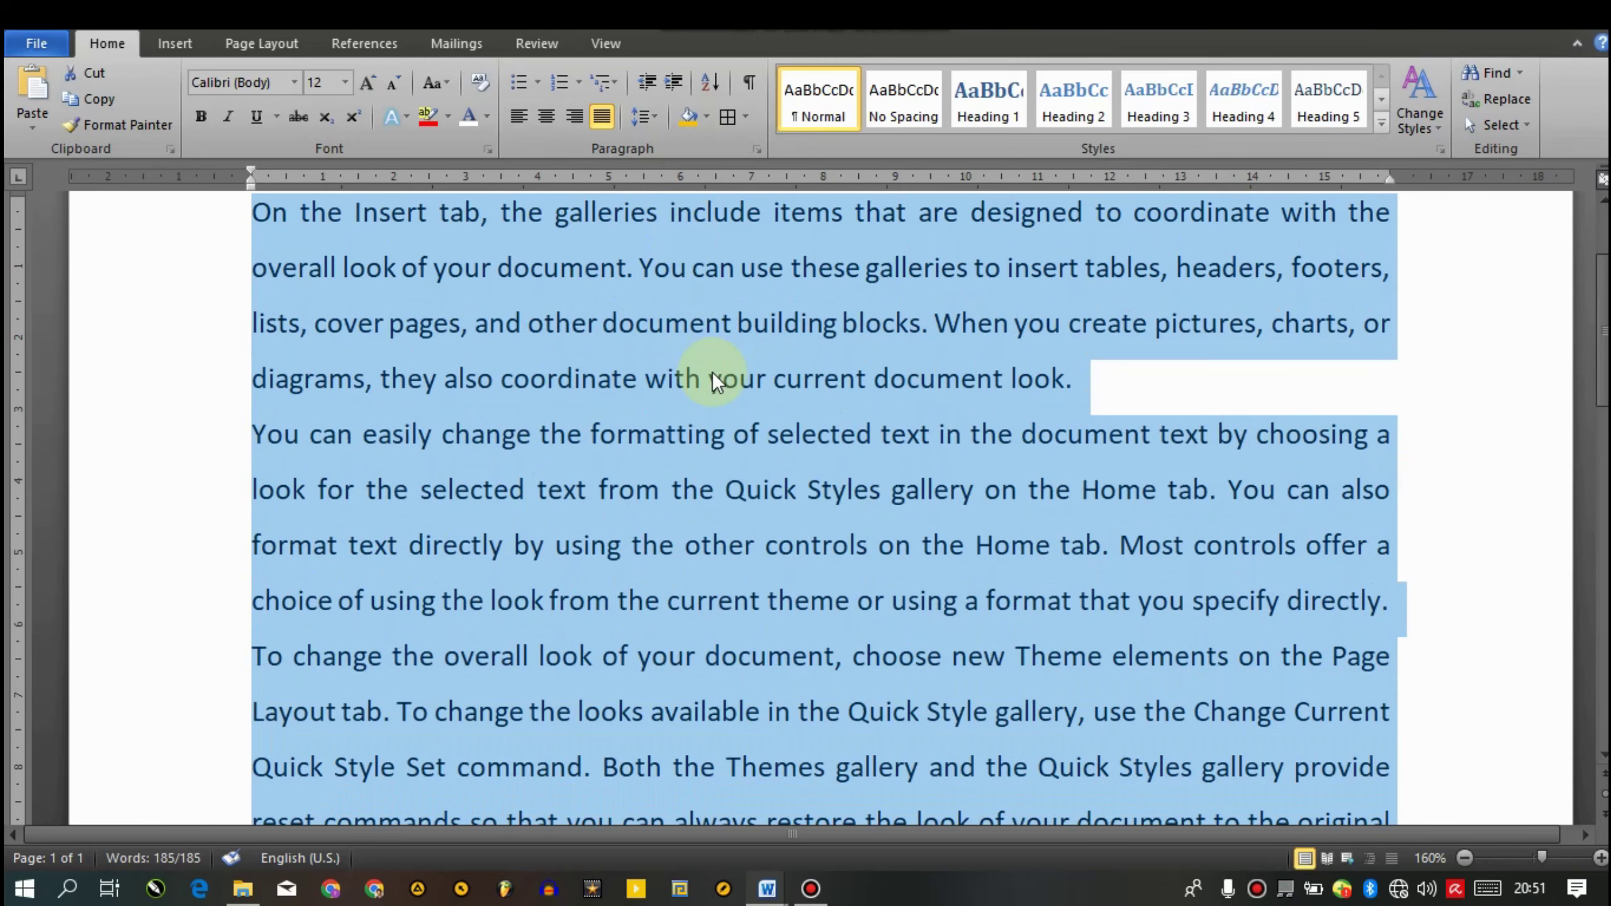
pyautogui.hotkey('ctrl', '2')
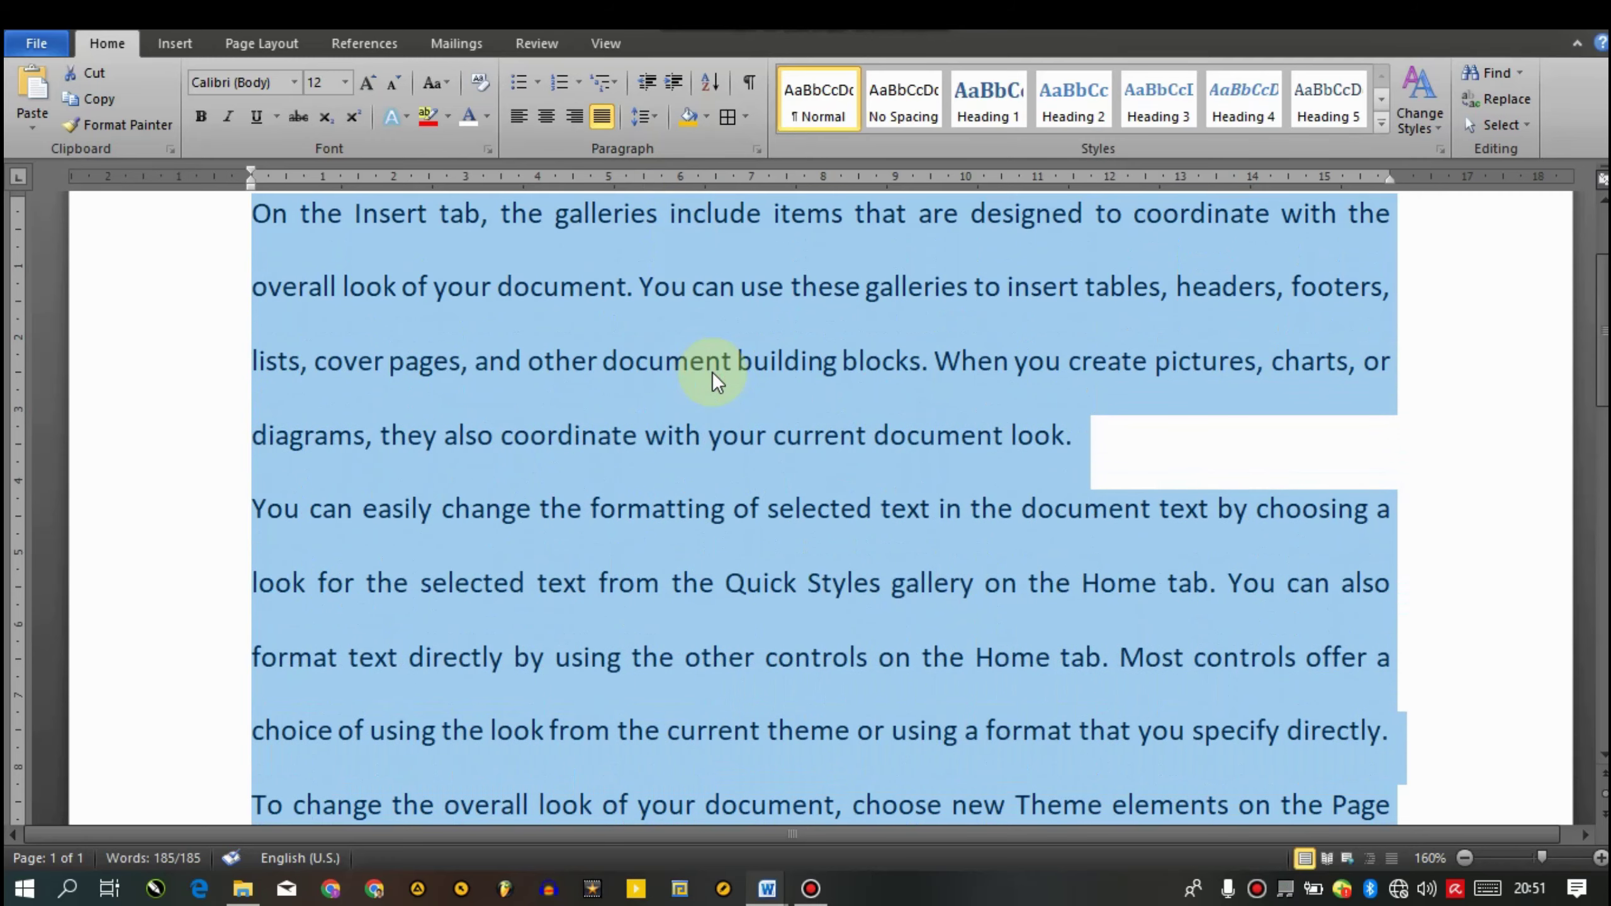
# Set the line spacing of all the selected text to 1.0, 1.15, 1.5 and 2.0 in turn
pyautogui.click(653, 119)
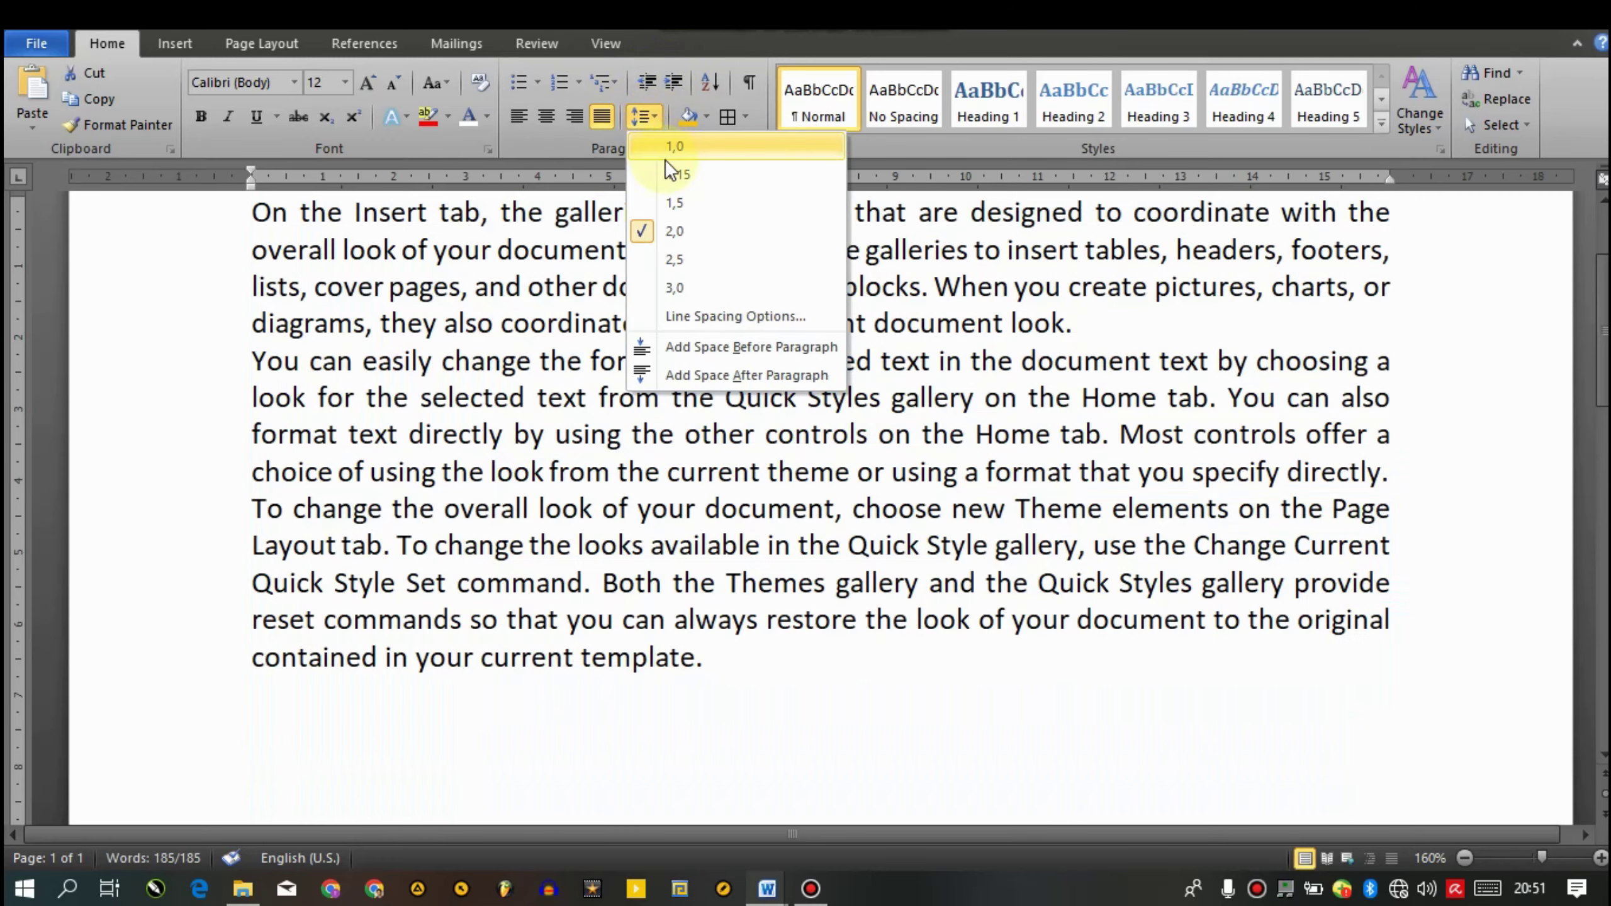
pyautogui.click(664, 150)
pyautogui.click(657, 120)
pyautogui.click(656, 174)
pyautogui.click(641, 115)
pyautogui.click(659, 203)
pyautogui.click(641, 115)
pyautogui.click(660, 231)
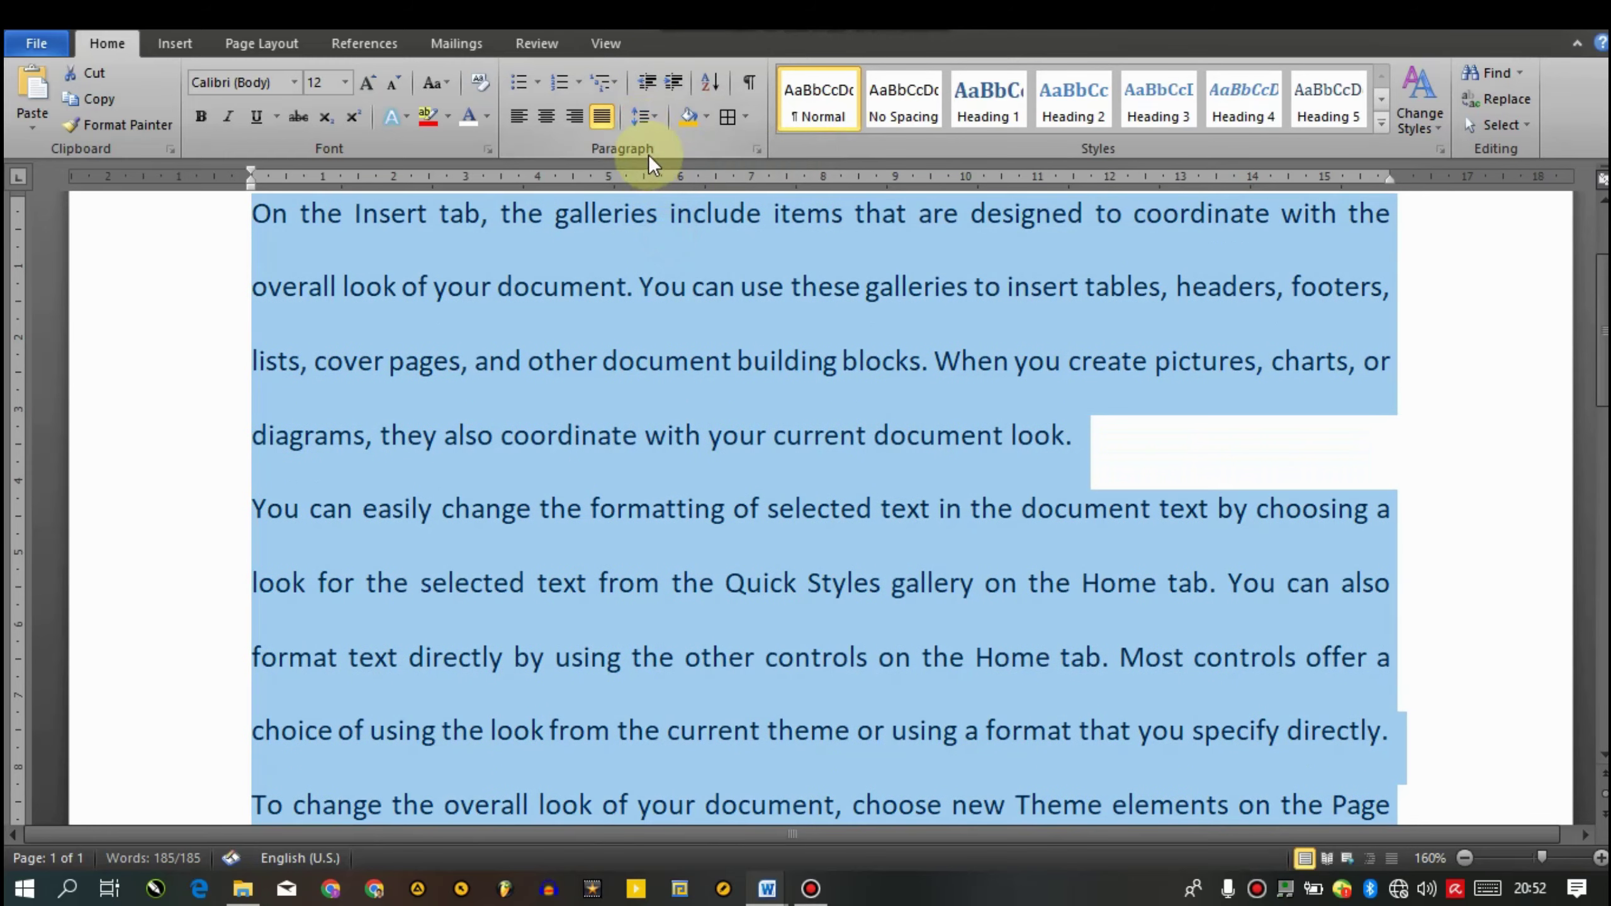
# Increase the selected text's line spacing to 2.5 and then 3.0
pyautogui.click(640, 116)
pyautogui.click(674, 257)
pyautogui.click(652, 113)
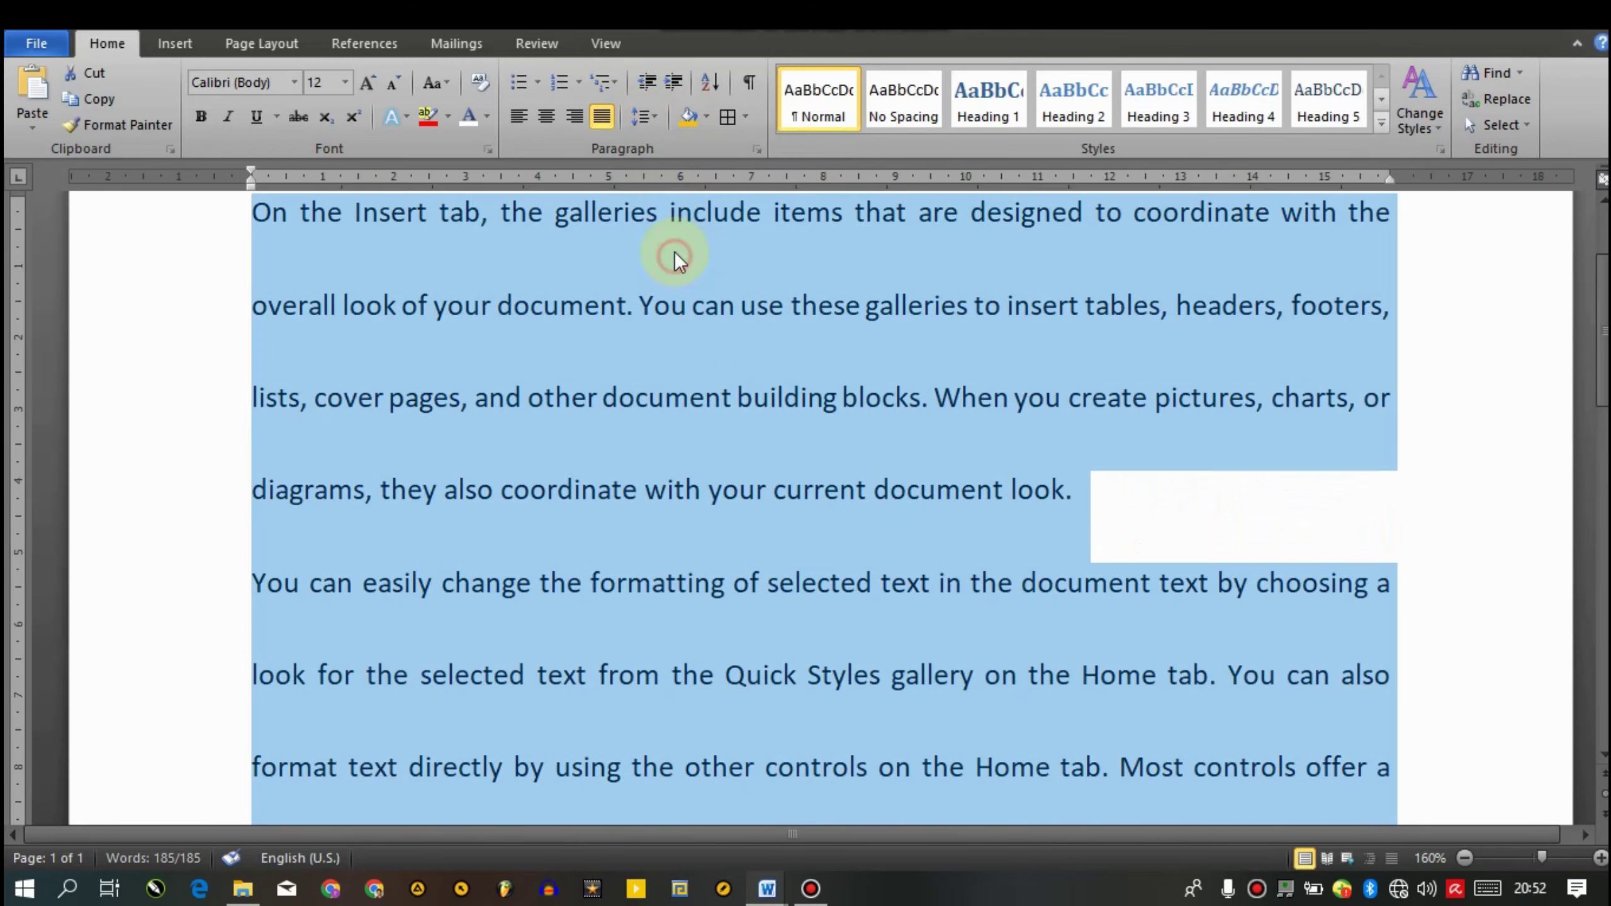
pyautogui.click(675, 258)
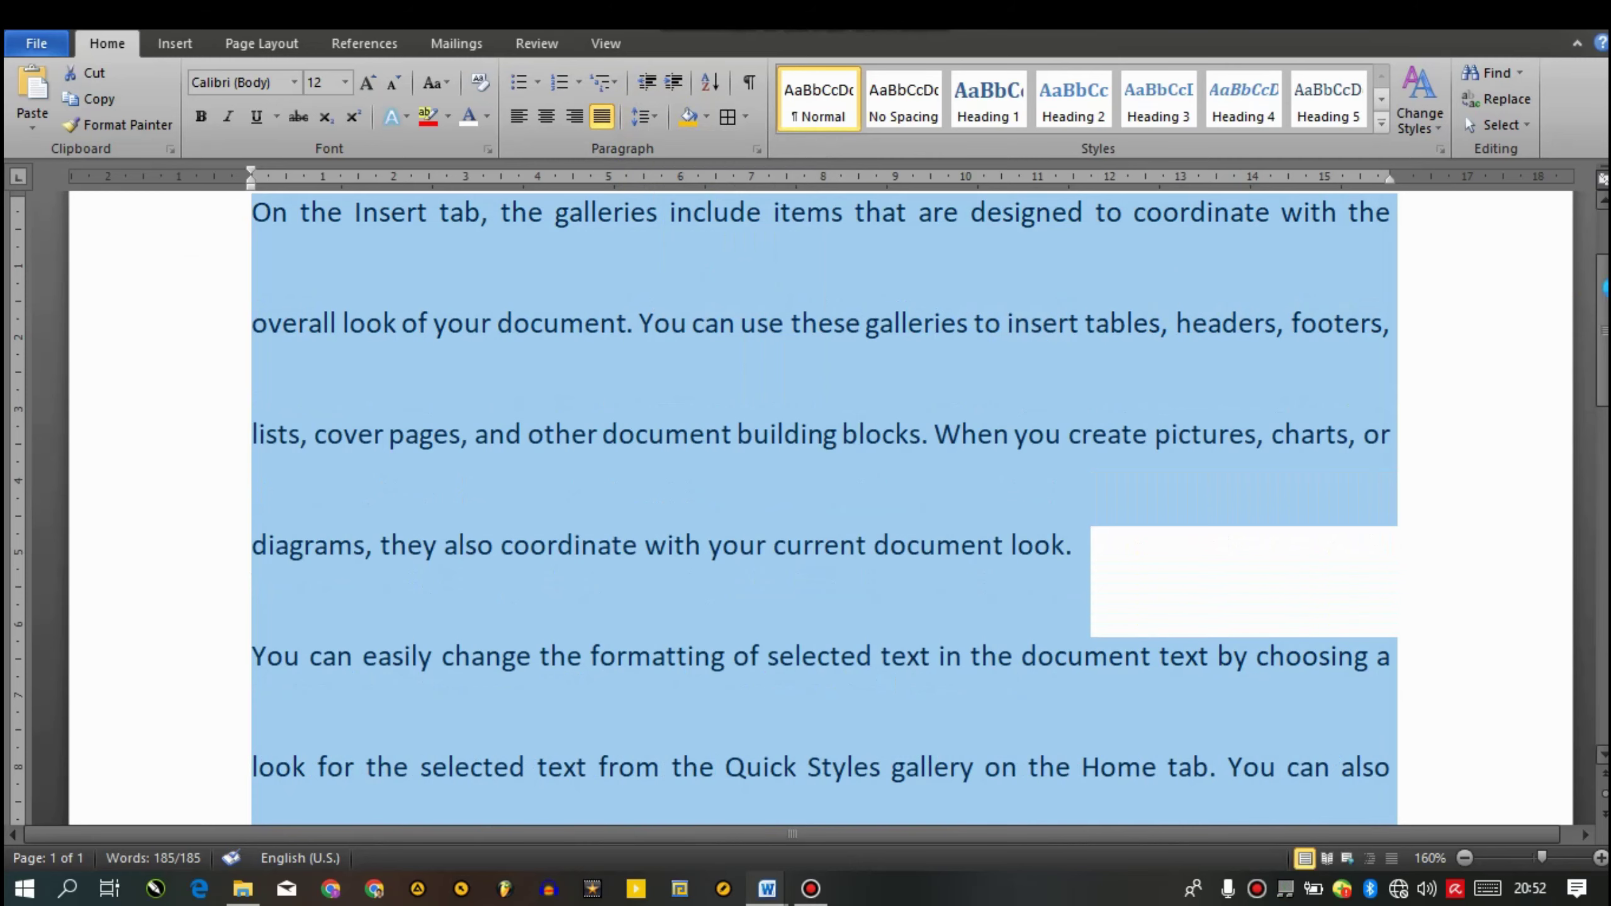
pyautogui.hotkey('ctrl', 'p')
pyautogui.press('Escape')
pyautogui.scroll(2, 820, 508)
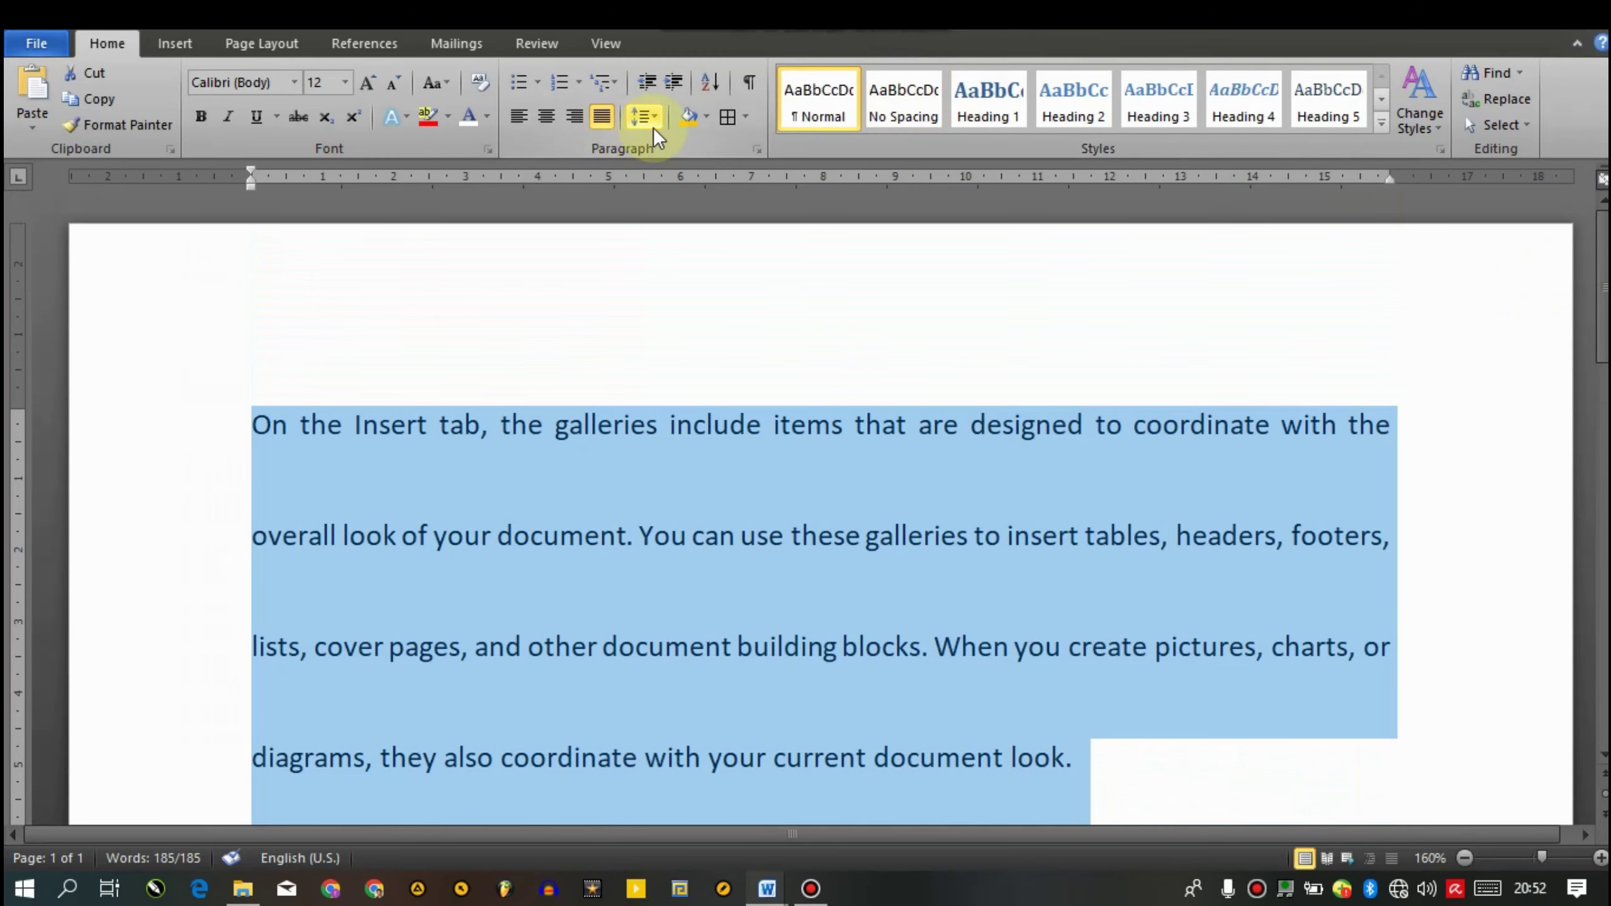
# Set the line spacing of all the text to 1.0 and then to 1.5, and deselect the text
pyautogui.click(652, 121)
pyautogui.click(656, 145)
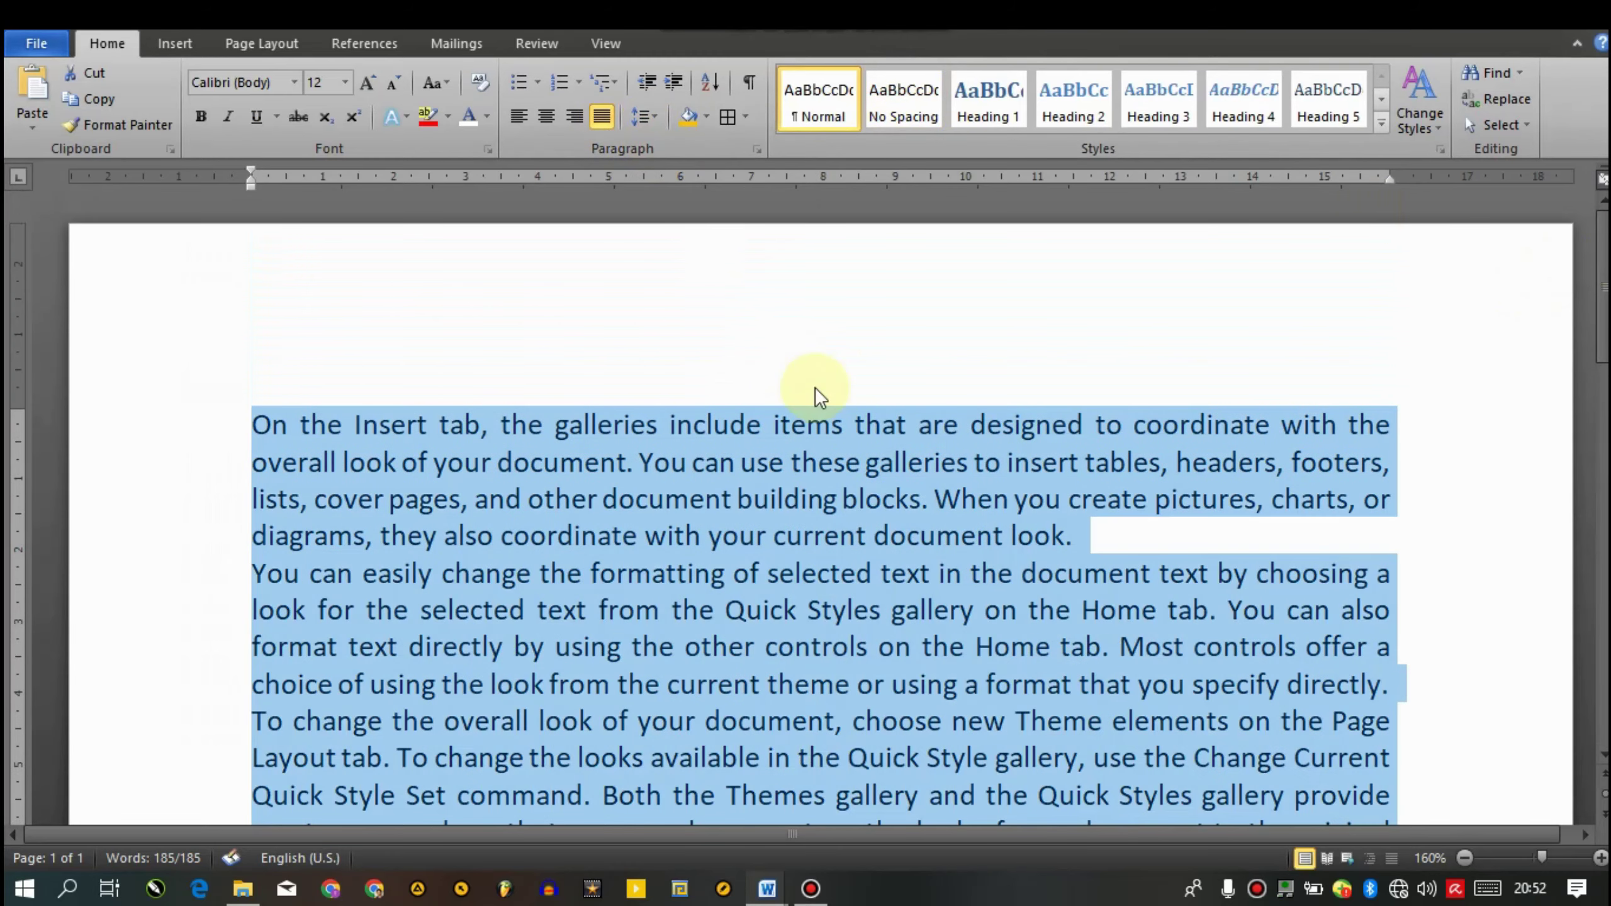
pyautogui.scroll(-2, 820, 508)
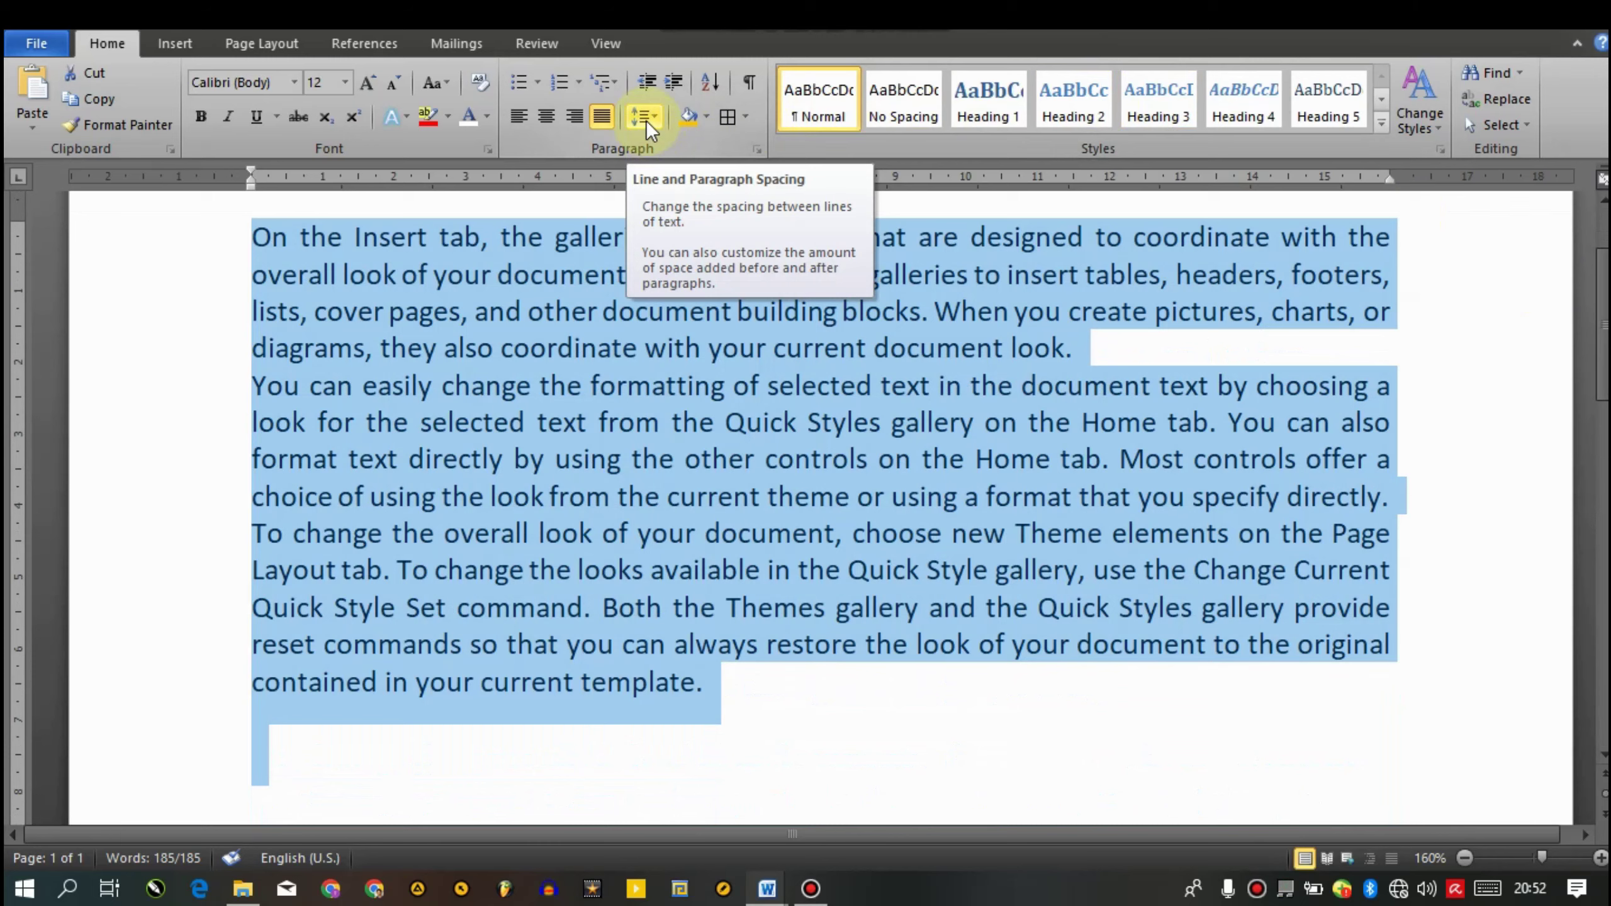
pyautogui.click(646, 120)
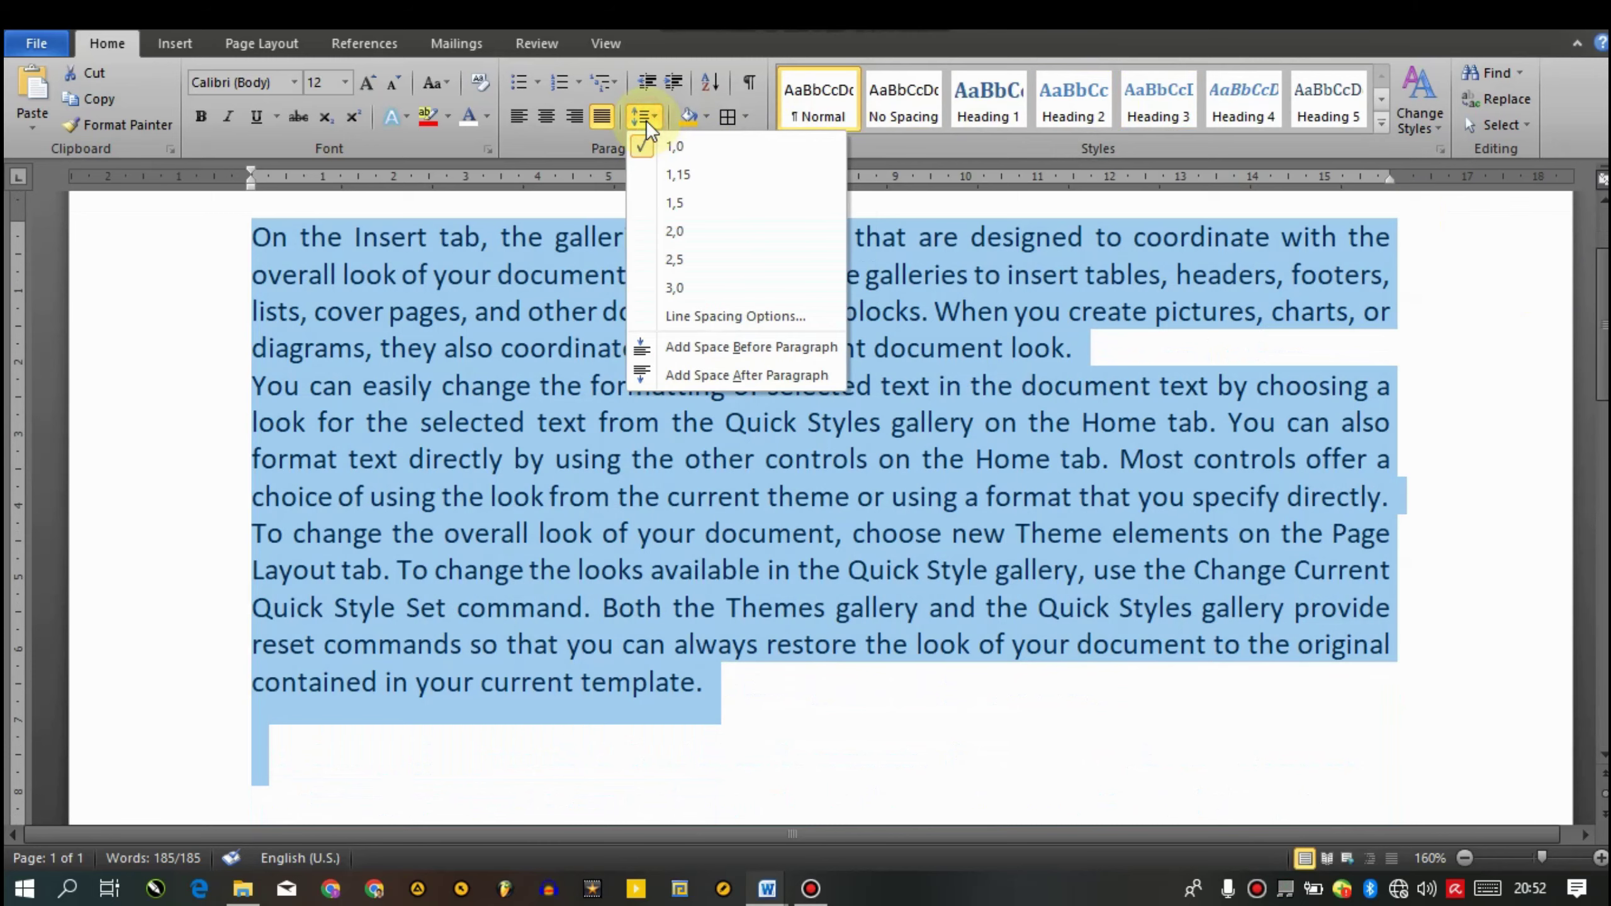
pyautogui.click(680, 203)
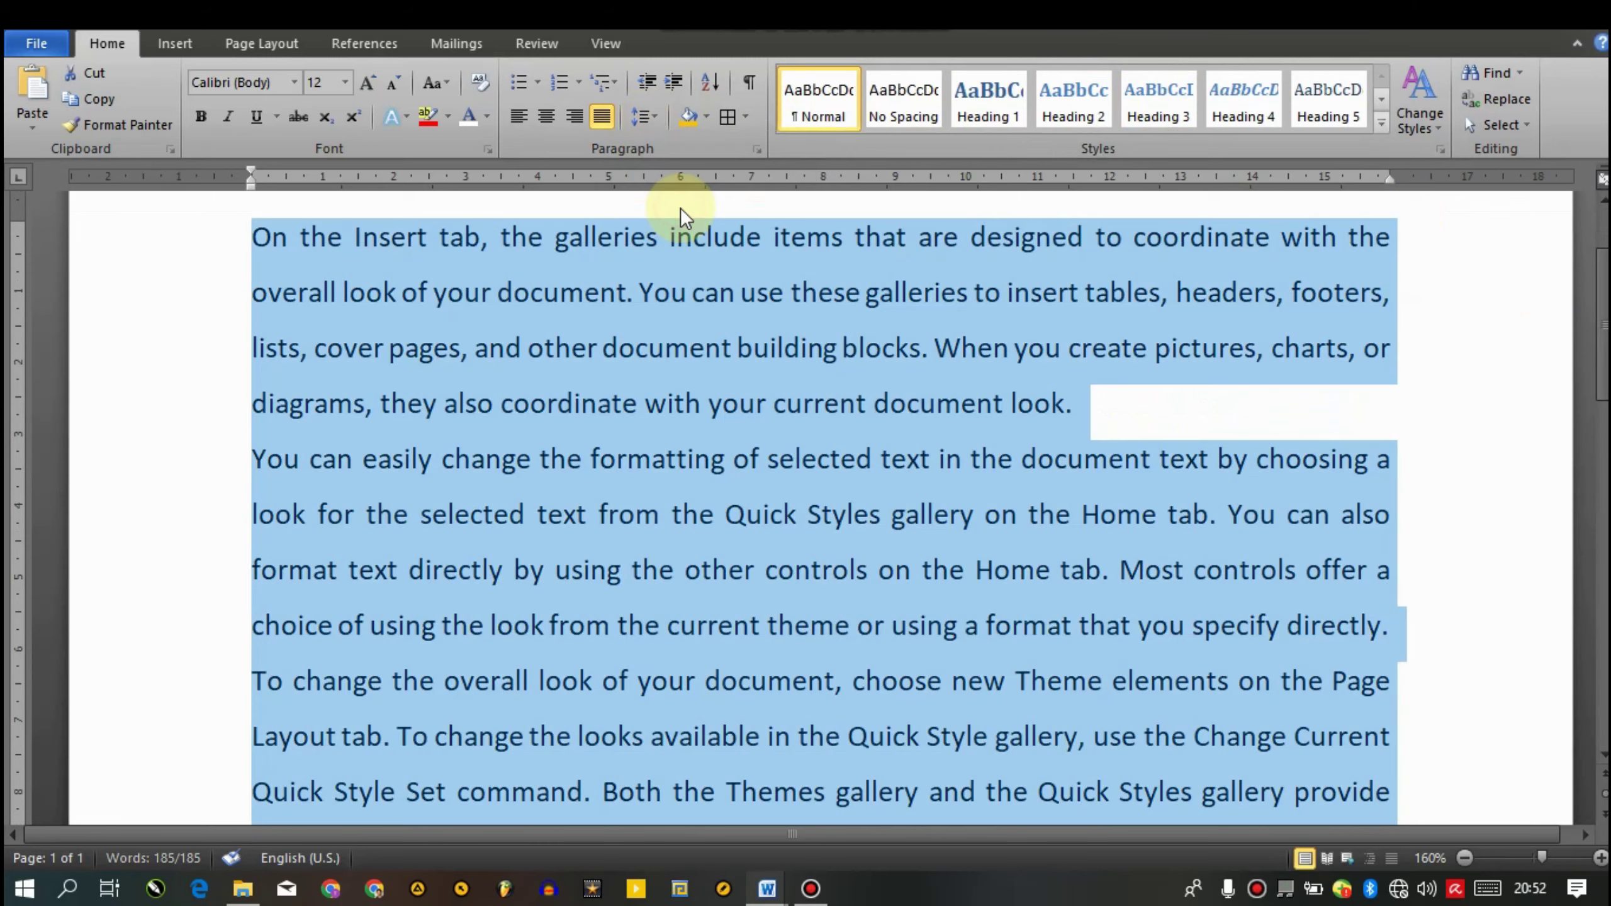
pyautogui.click(1082, 385)
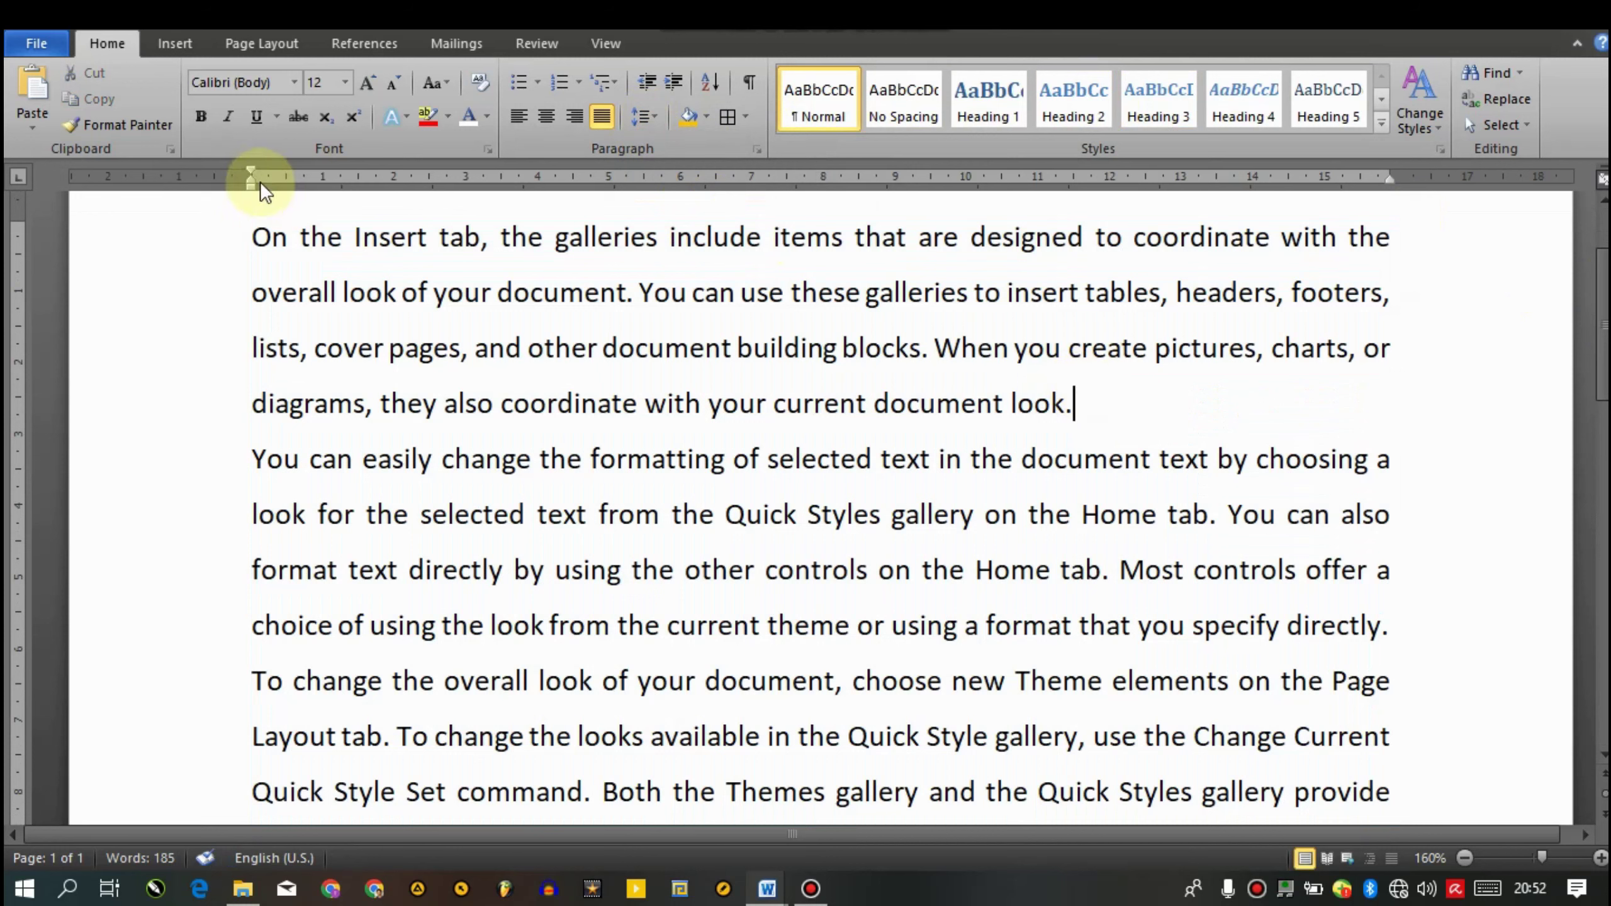
# Try a 1 cm first-line indent on all the paragraphs twice, undoing it each time
pyautogui.click(254, 244)
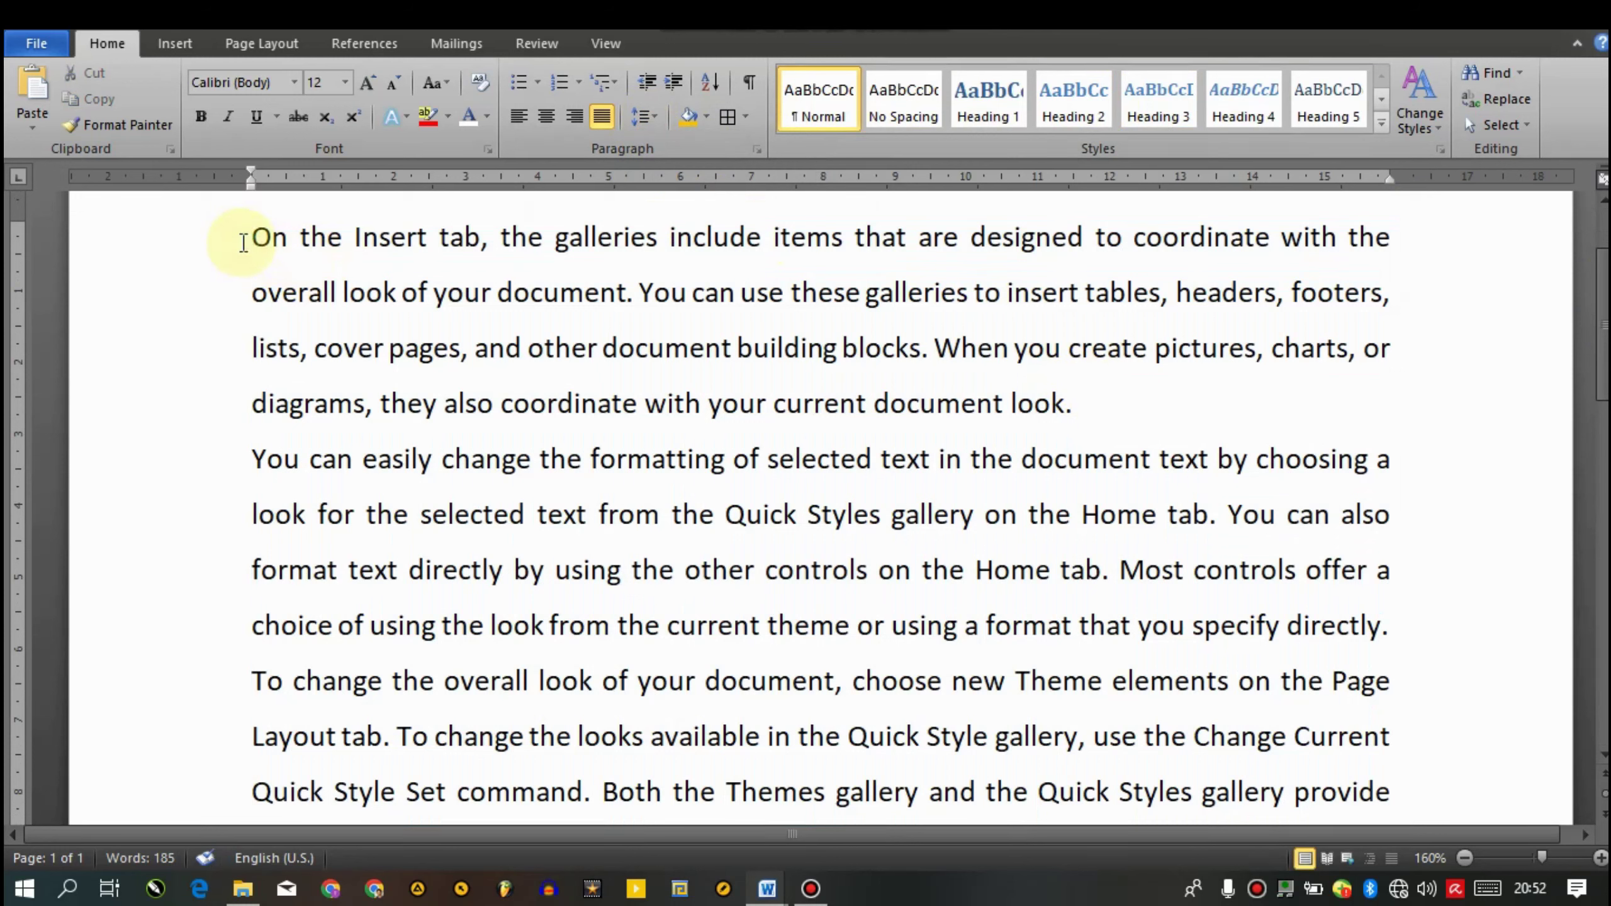
pyautogui.hotkey('ctrl', 'a')
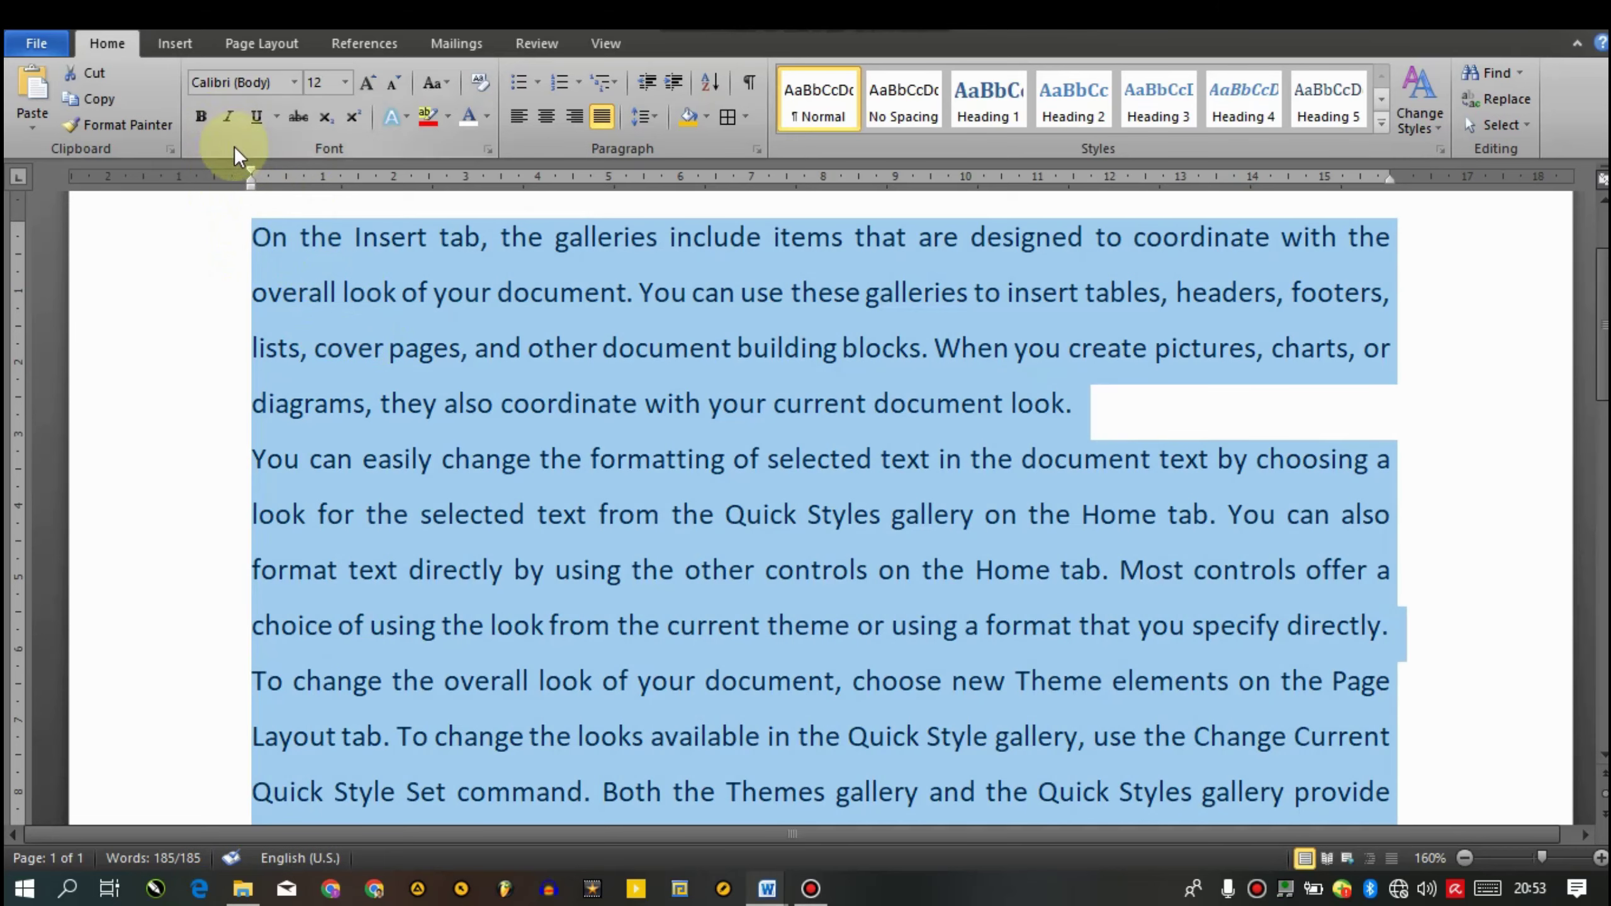
pyautogui.moveTo(249, 169); pyautogui.dragTo(322, 194)
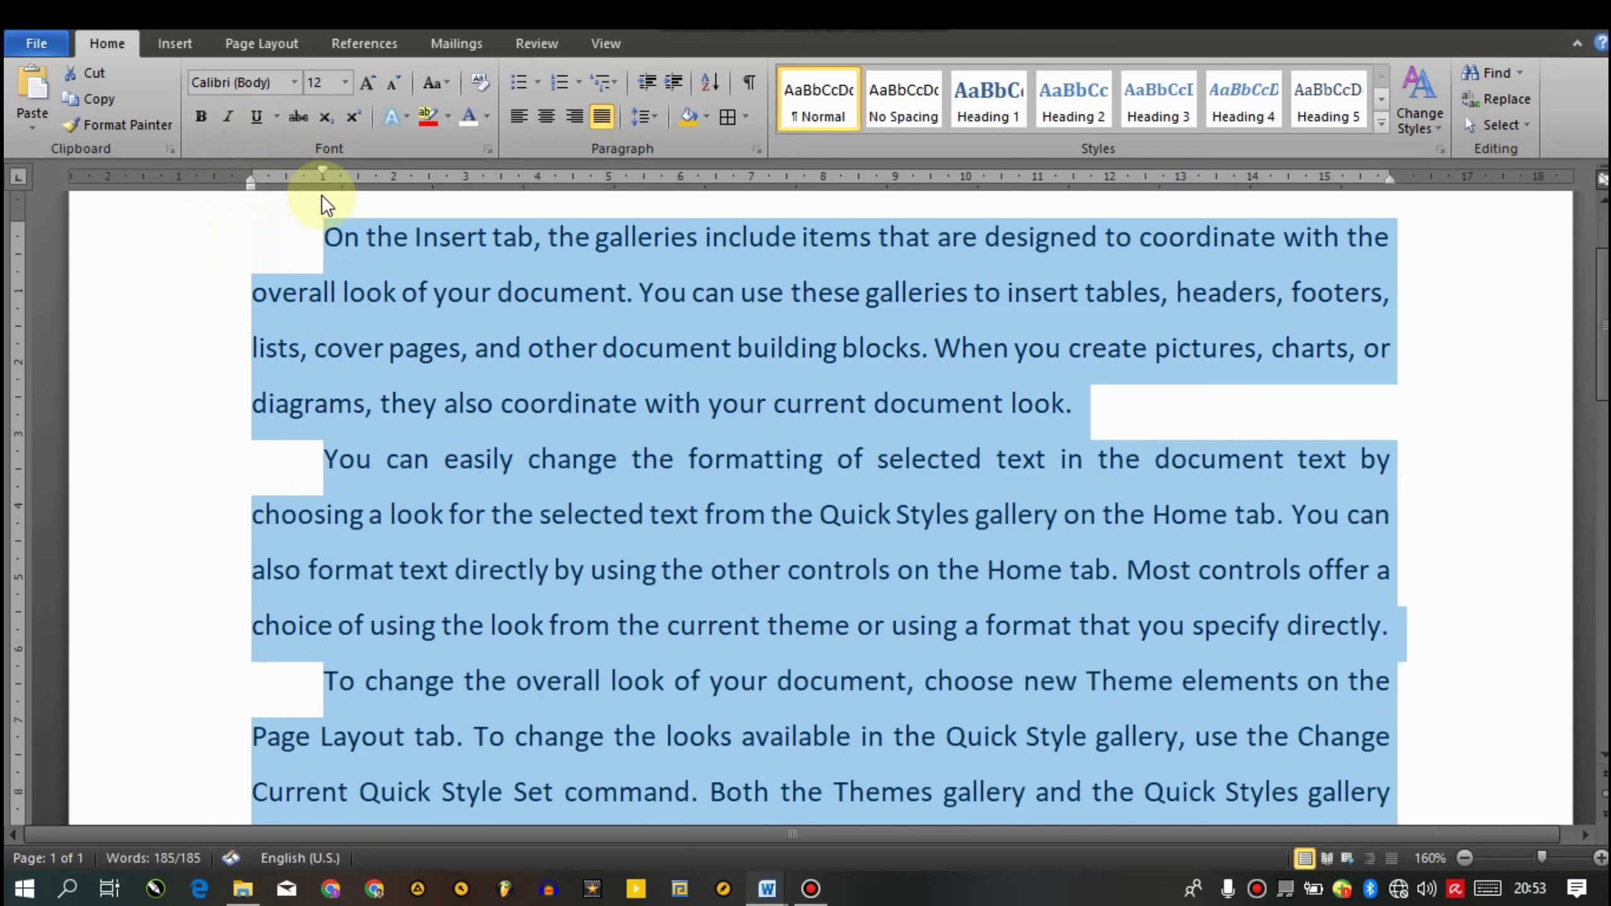
pyautogui.click(383, 292)
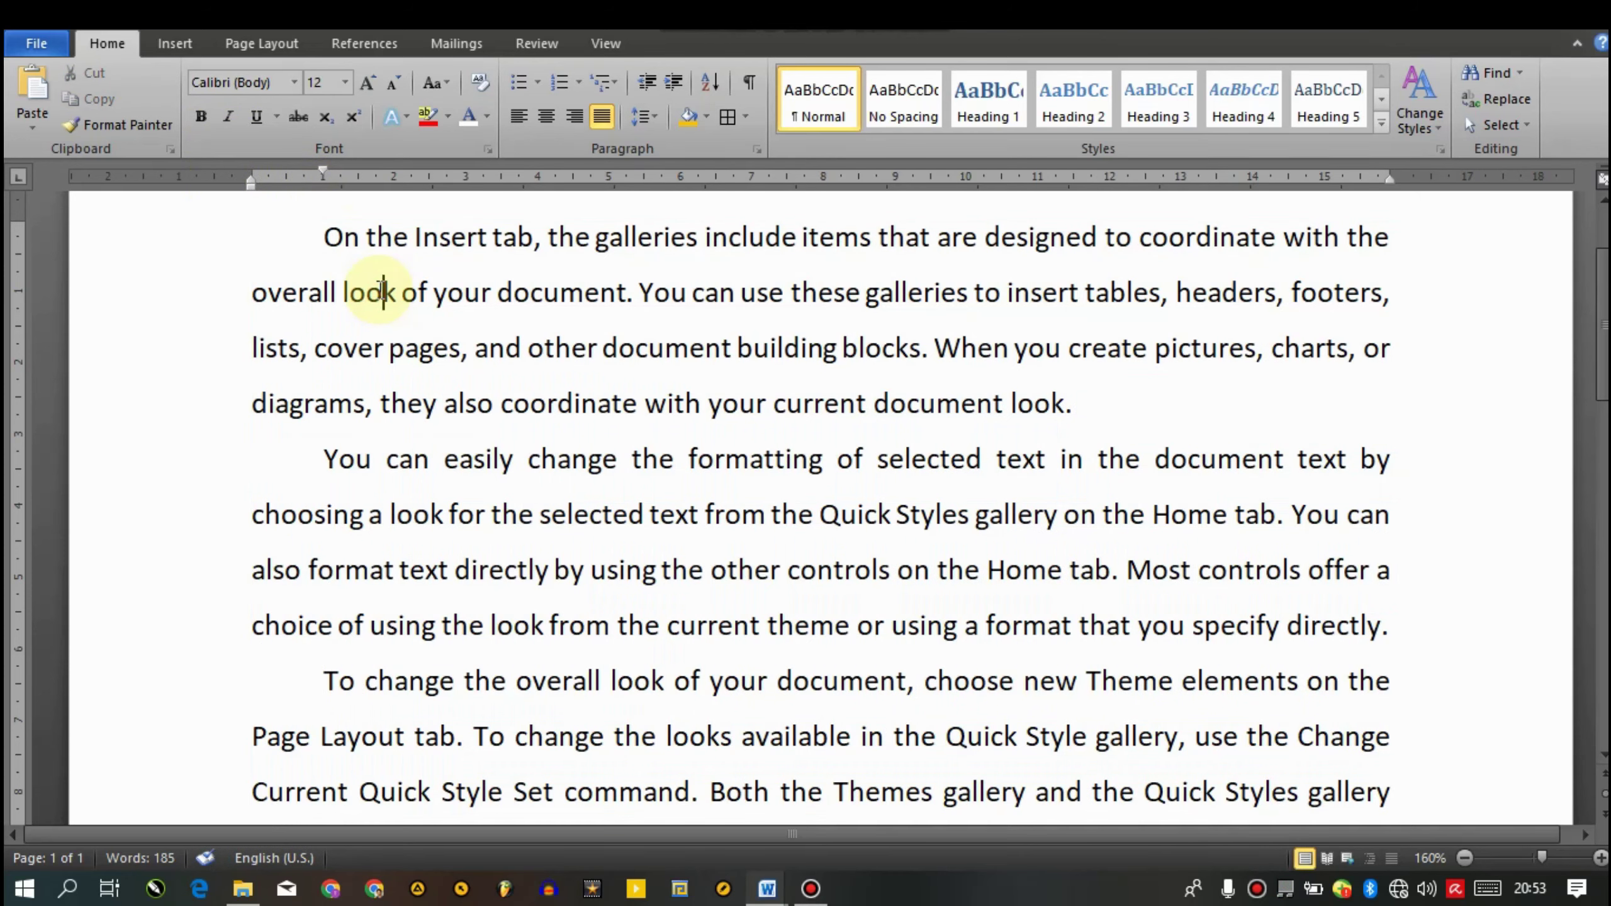
pyautogui.hotkey('ctrl', 'a')
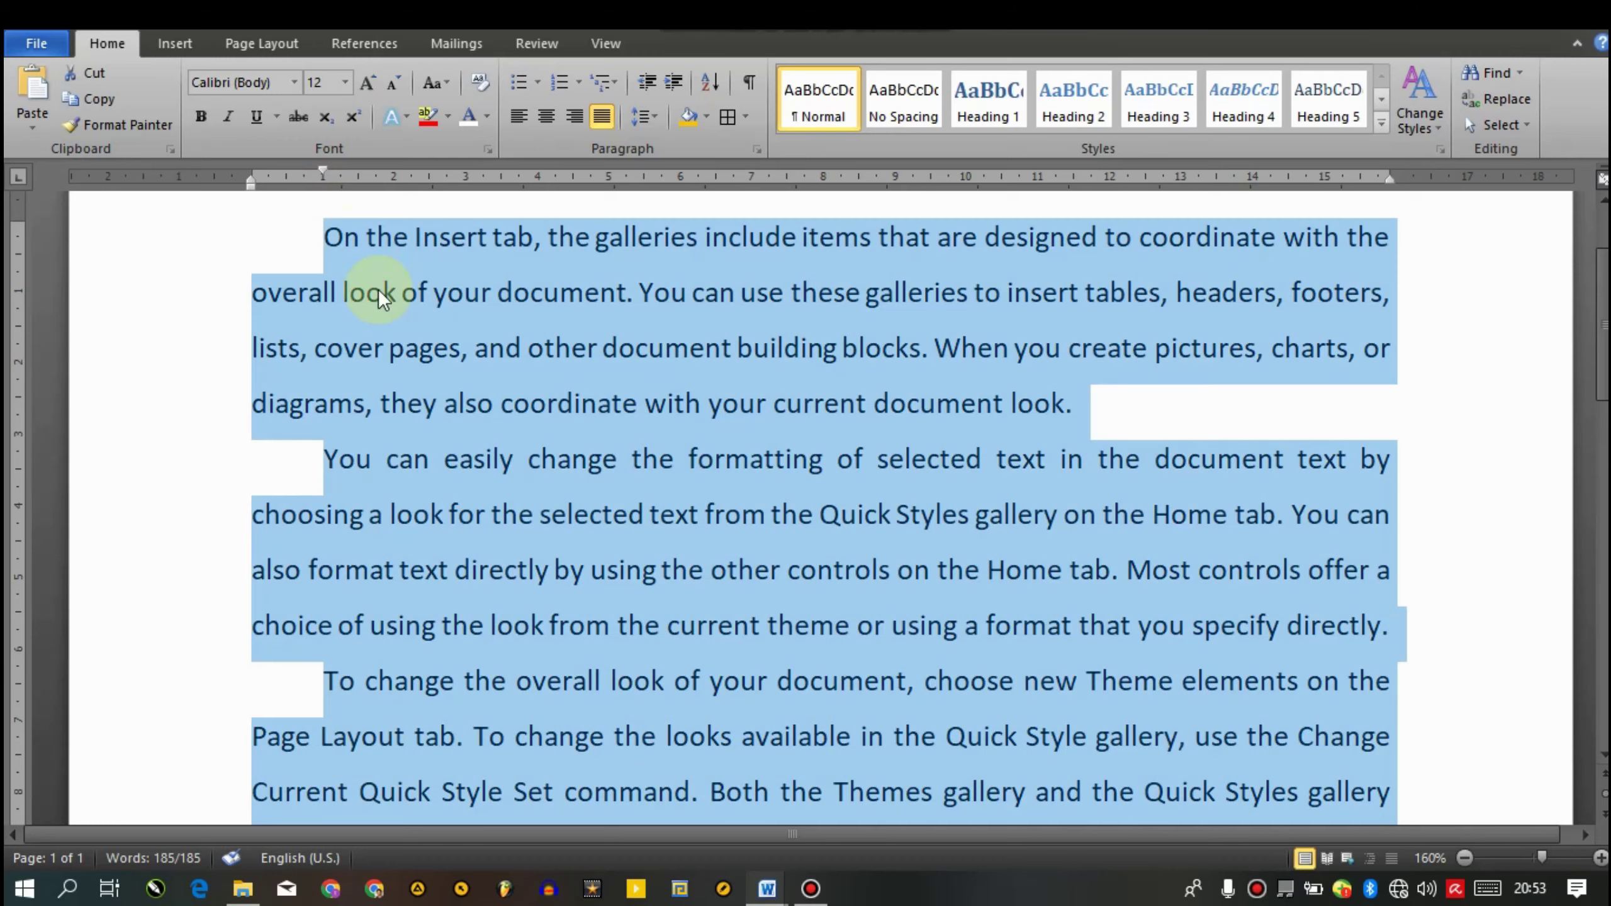
pyautogui.hotkey('ctrl', 'z')
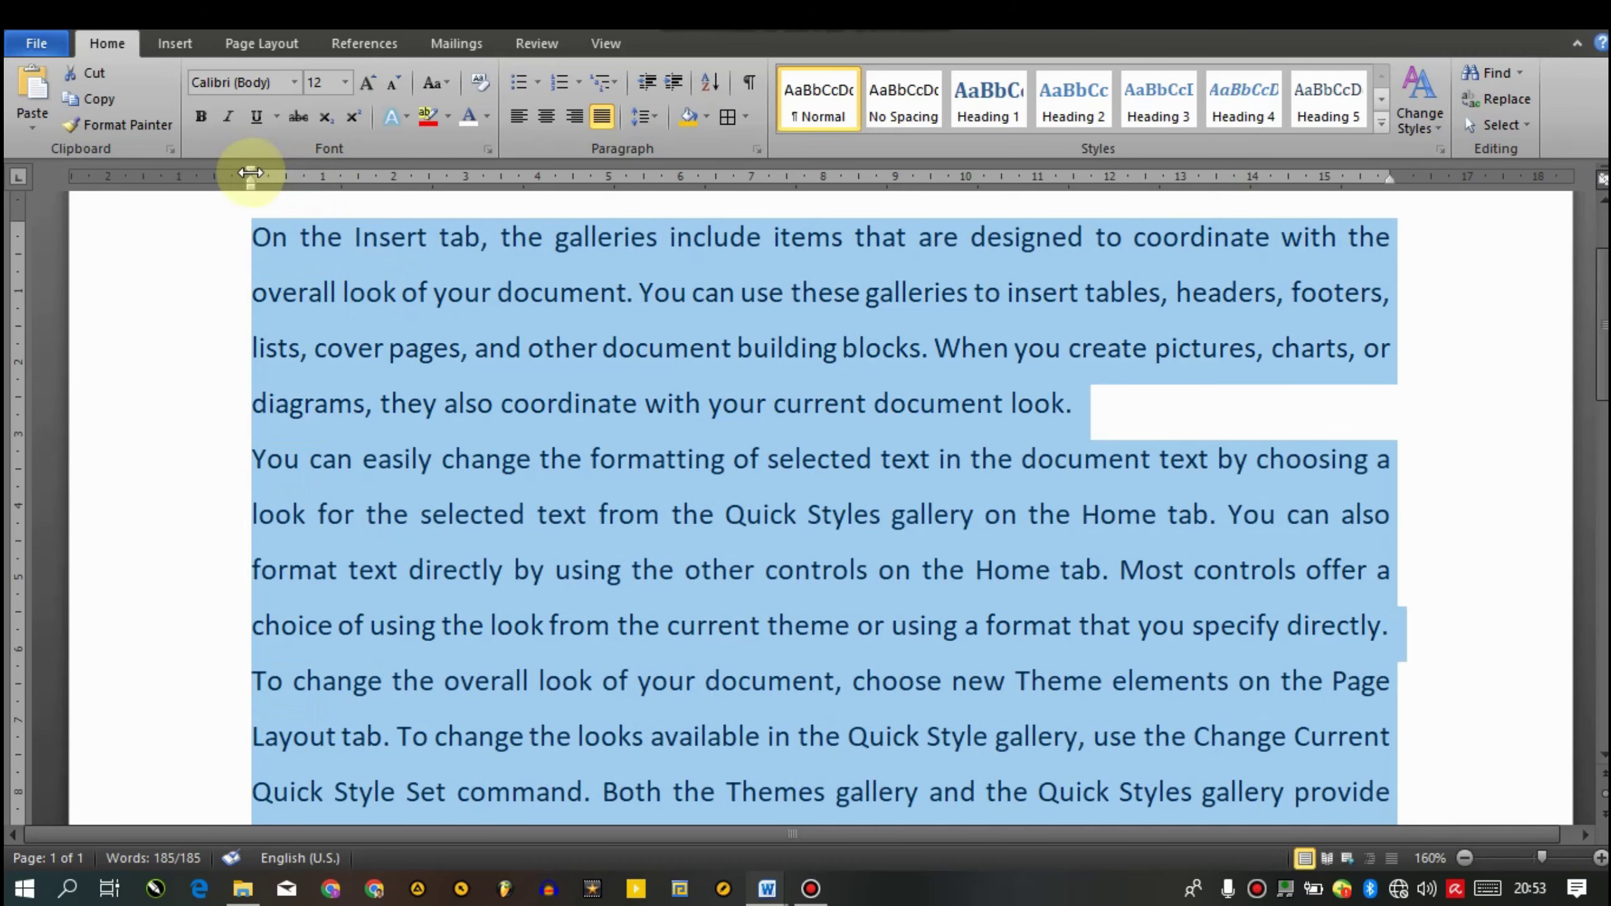
pyautogui.moveTo(251, 169); pyautogui.dragTo(253, 174)
pyautogui.moveTo(287, 180); pyautogui.dragTo(330, 187)
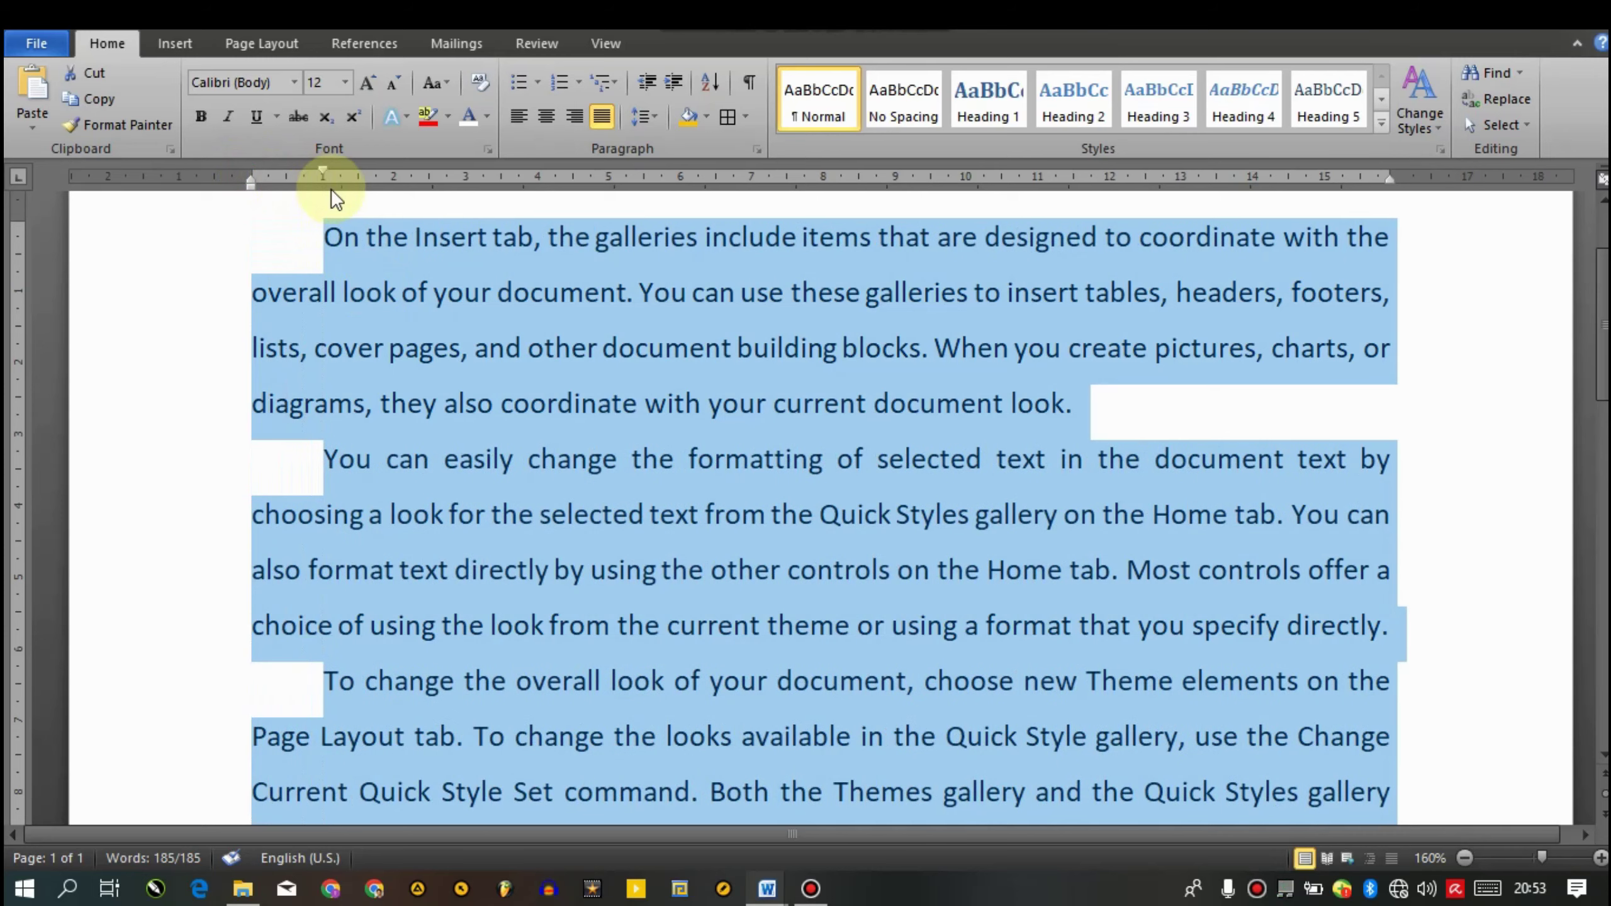
pyautogui.hotkey('ctrl', 'z')
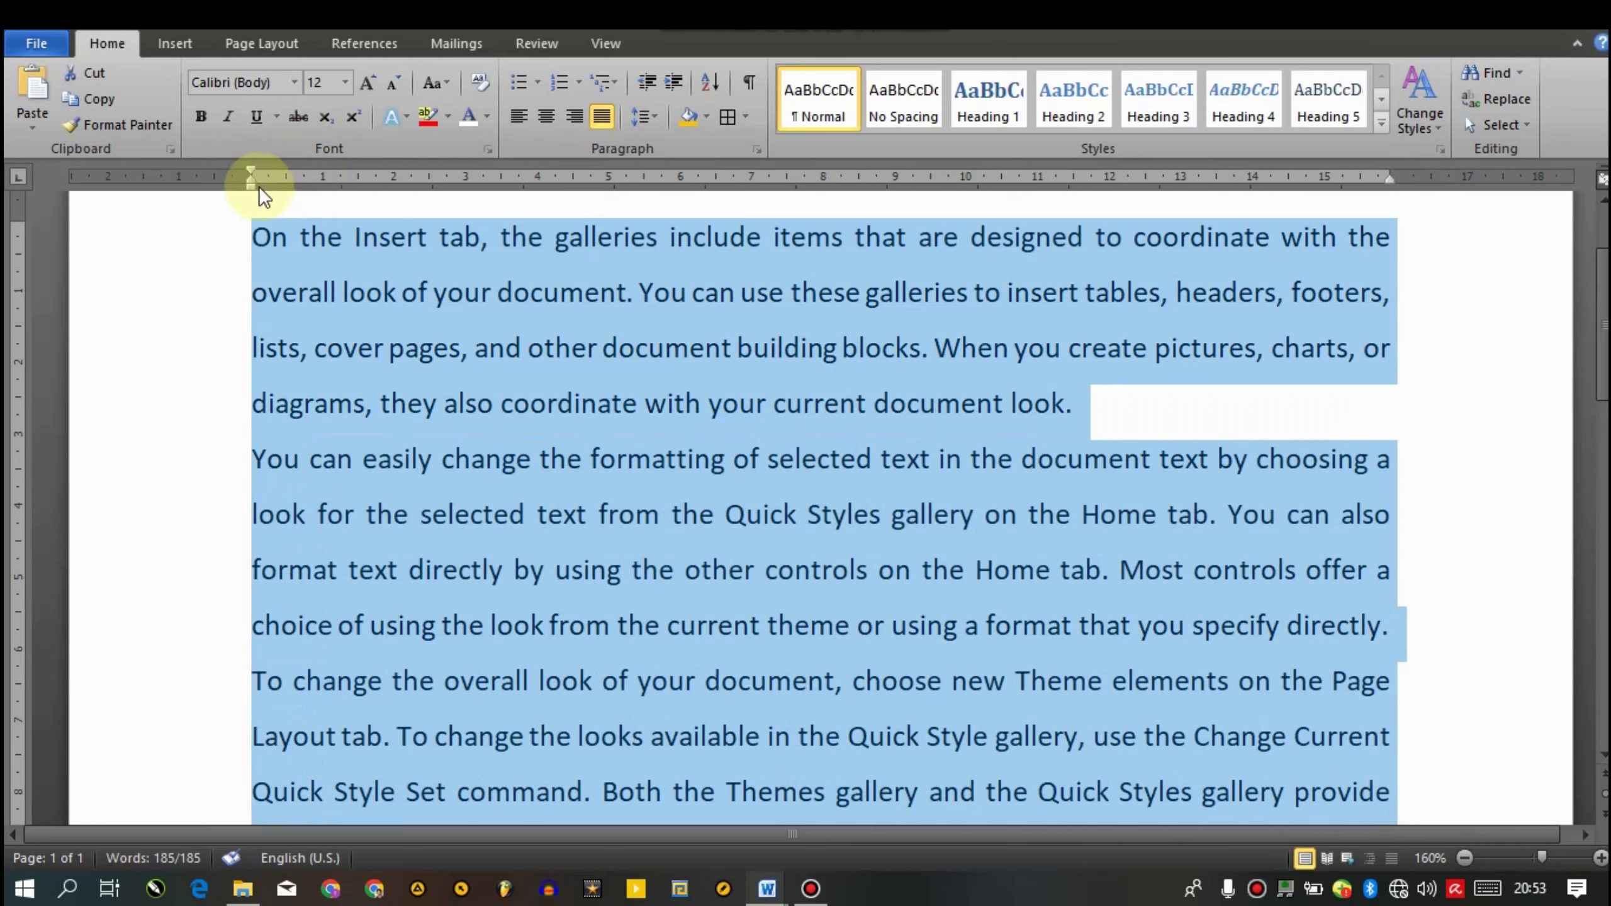
# Try a 1 cm left indent and a 1 cm hanging indent on all the paragraphs, undoing each one
pyautogui.moveTo(259, 187); pyautogui.dragTo(323, 195)
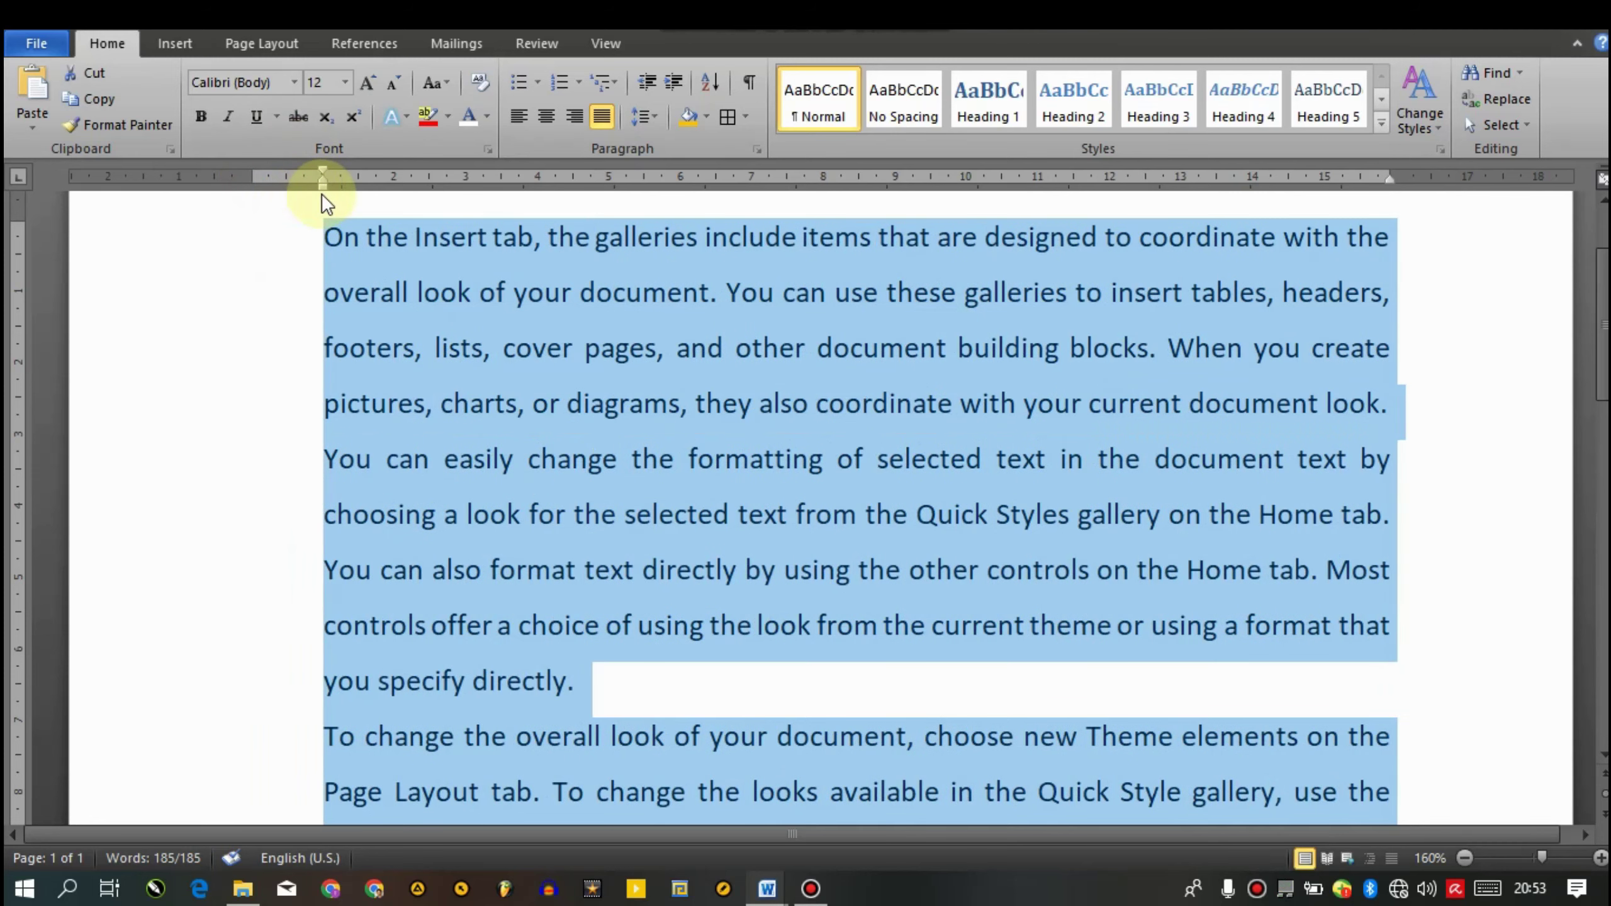
pyautogui.hotkey('ctrl', 'z')
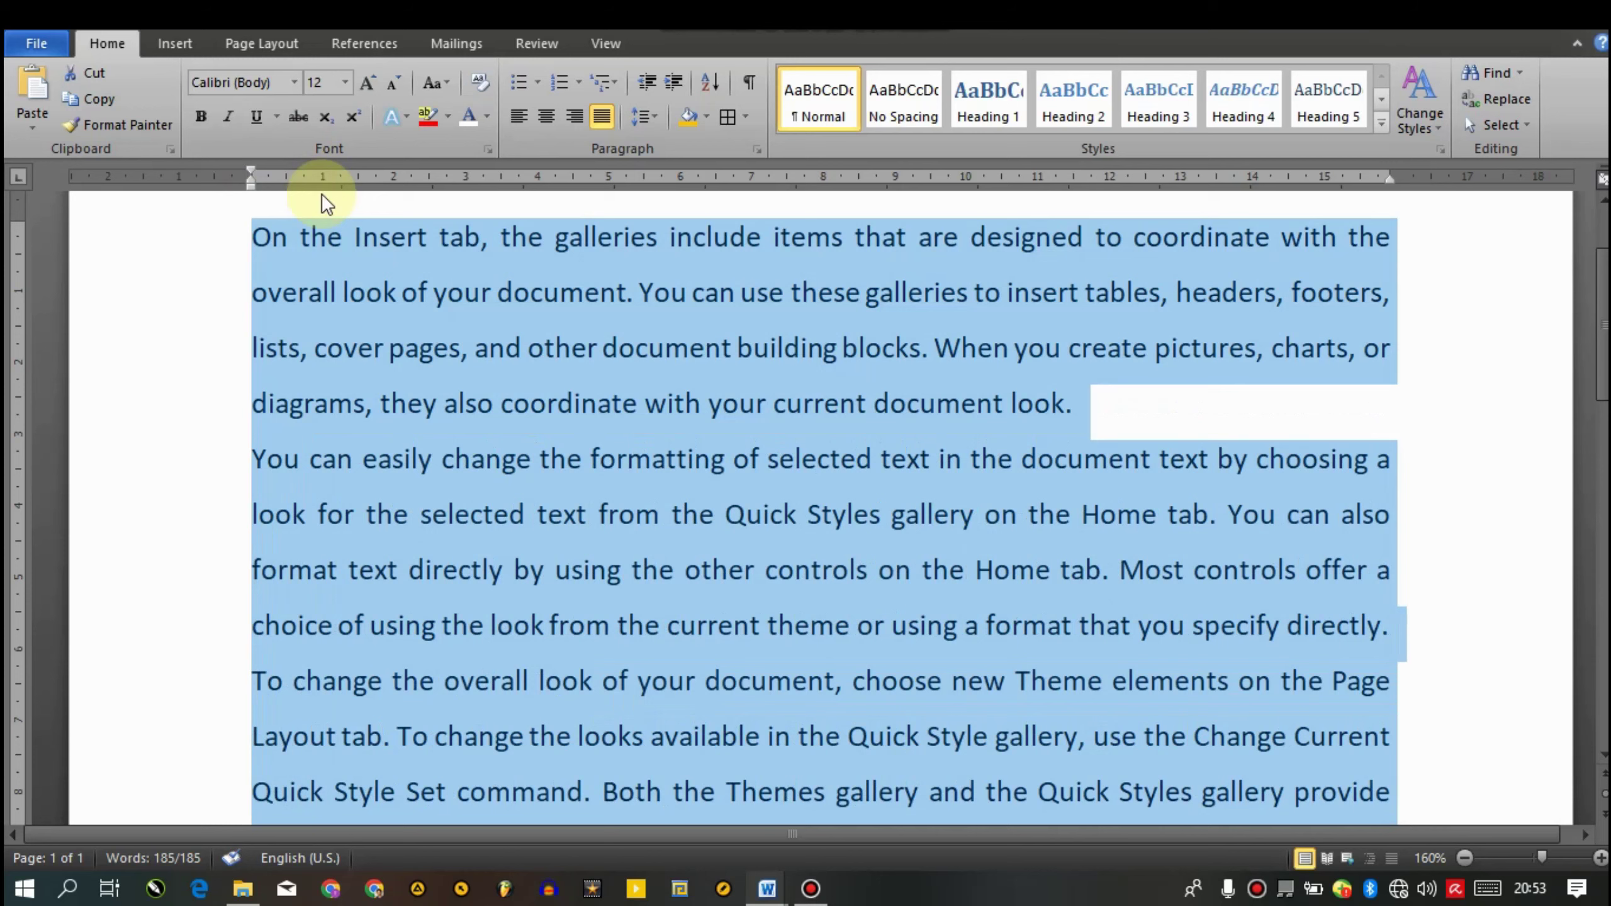
pyautogui.moveTo(253, 187)
pyautogui.mouseDown()
pyautogui.moveTo(333, 206)
pyautogui.moveTo(326, 187)
pyautogui.mouseUp()
pyautogui.click(379, 373)
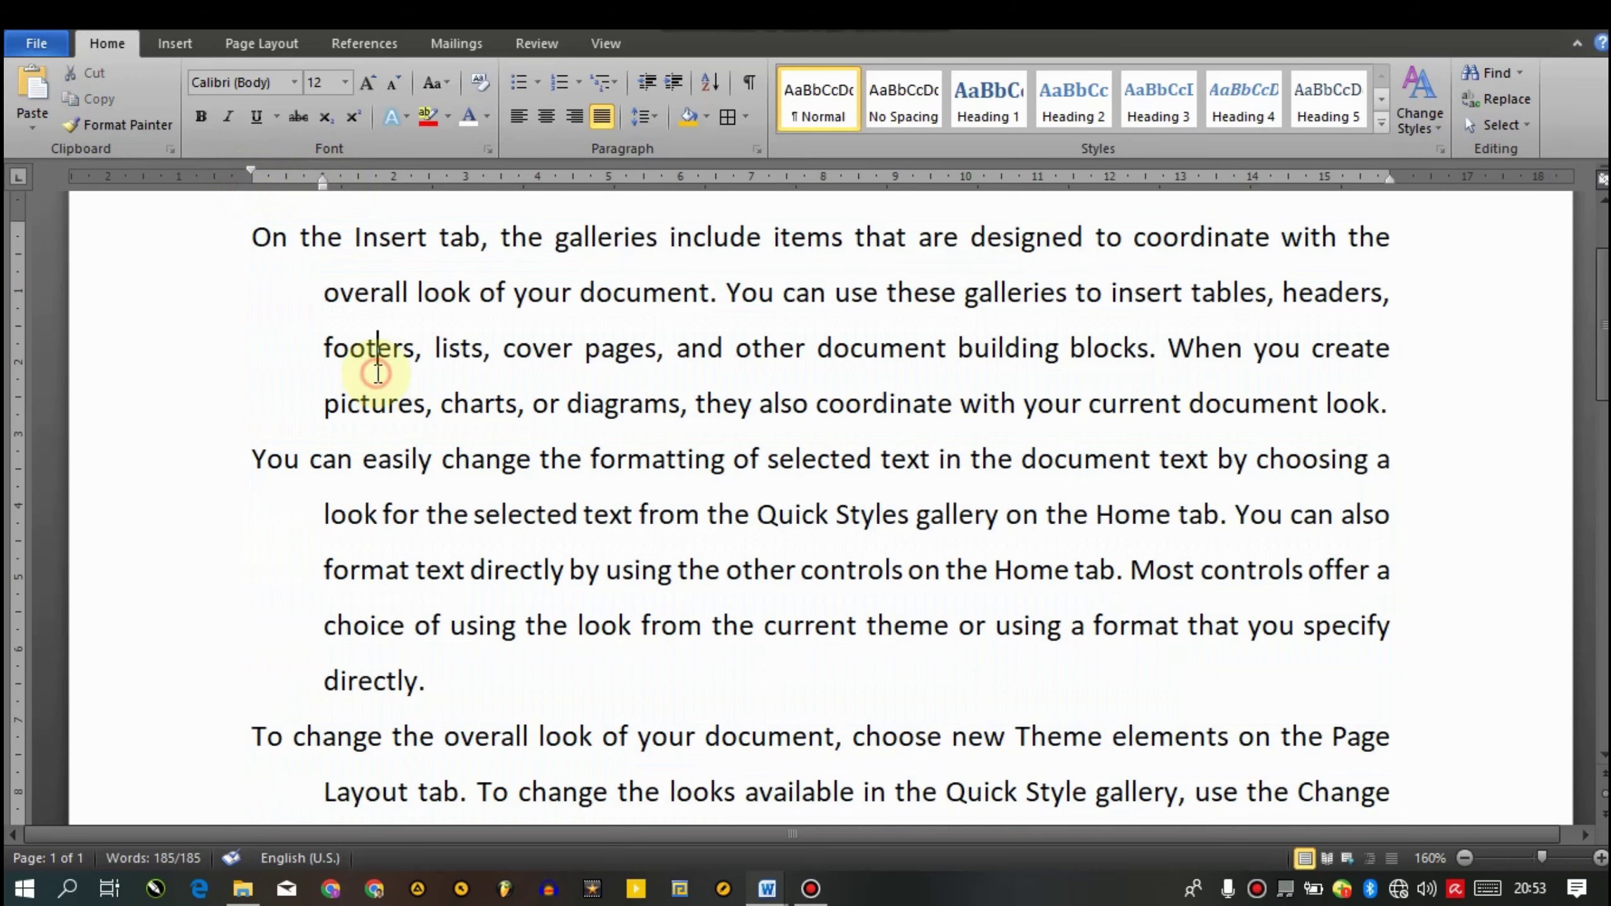
pyautogui.hotkey('ctrl', 'z')
pyautogui.hotkey('ctrl', 'z')
# Move the left indent of all the text to 1 cm and back to 0, and do the same with the hanging indent
pyautogui.moveTo(252, 190); pyautogui.dragTo(320, 198)
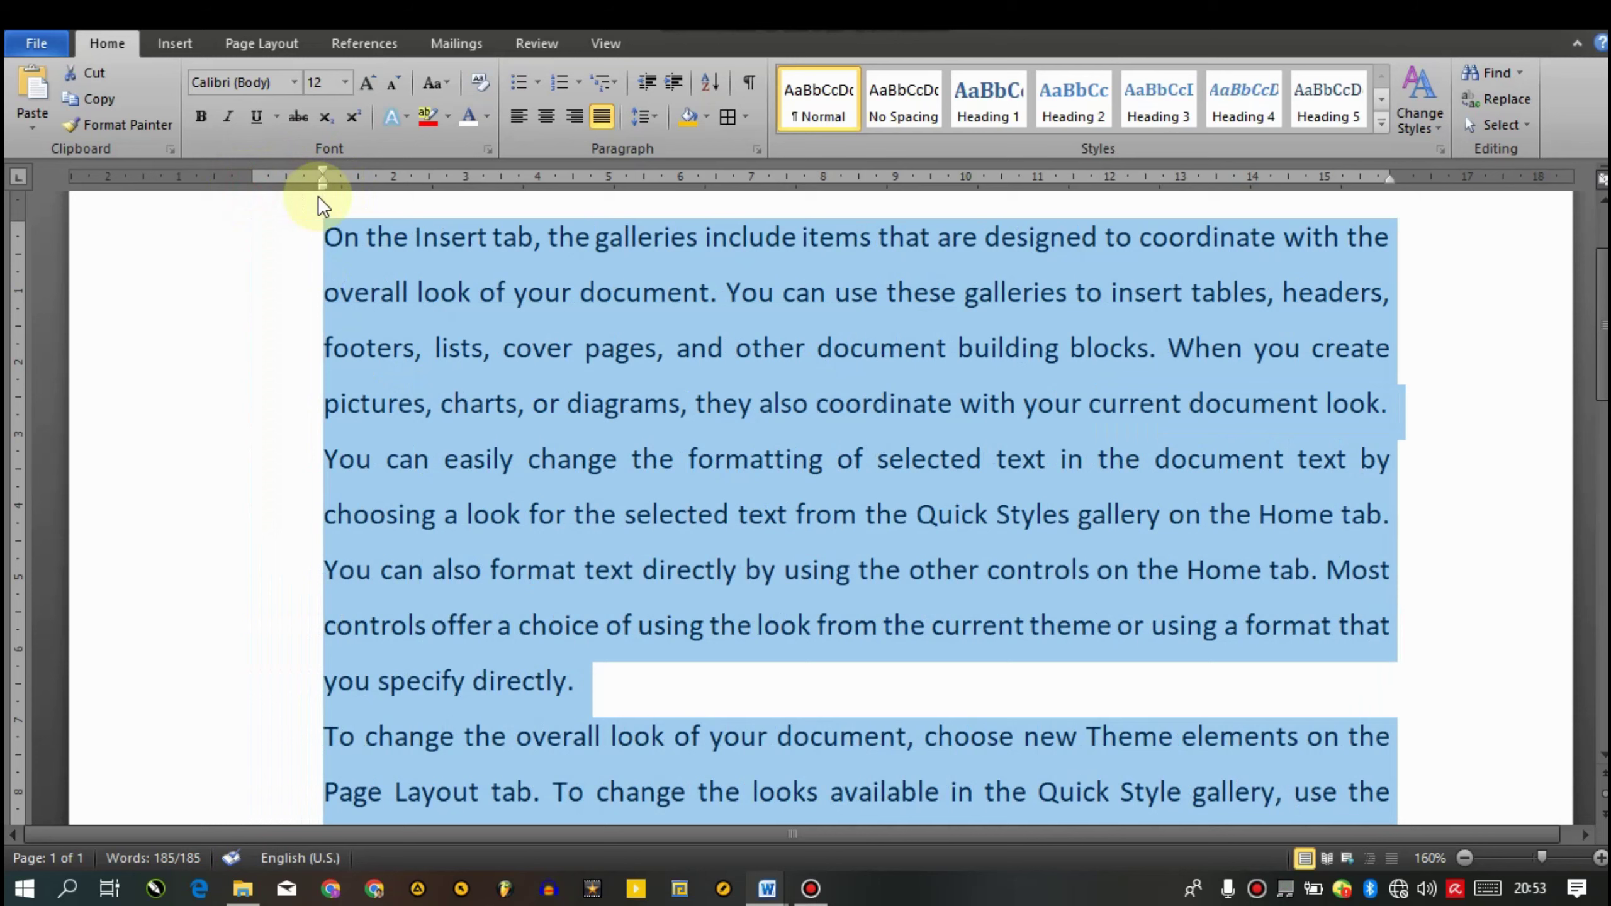
pyautogui.moveTo(324, 190); pyautogui.dragTo(252, 183)
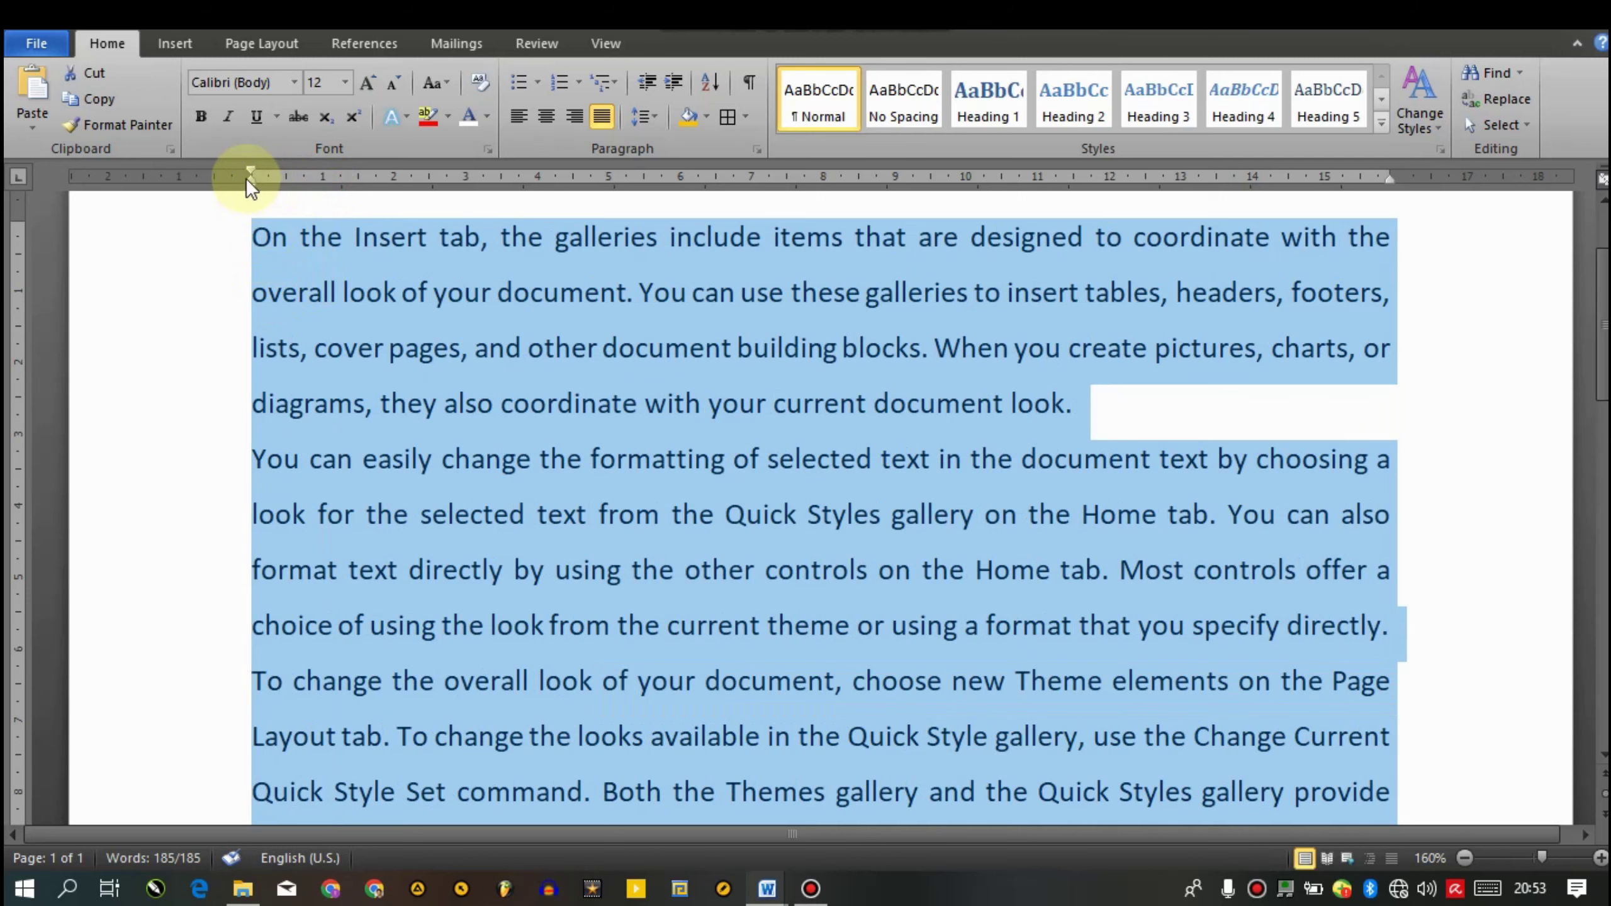
pyautogui.moveTo(252, 184); pyautogui.dragTo(323, 197)
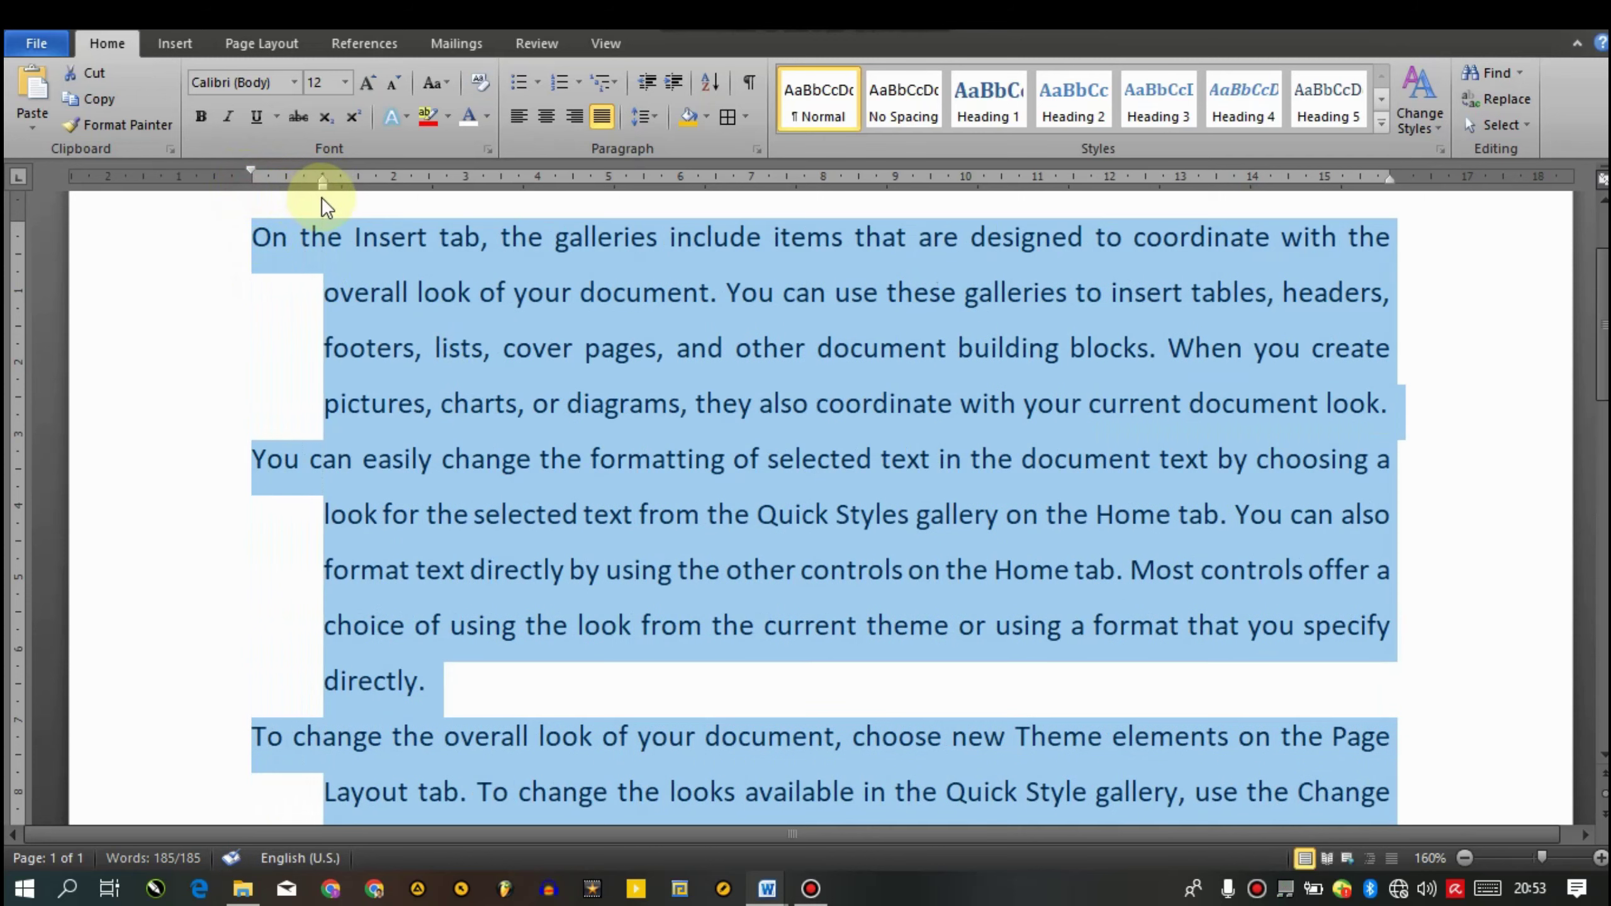
pyautogui.click(456, 388)
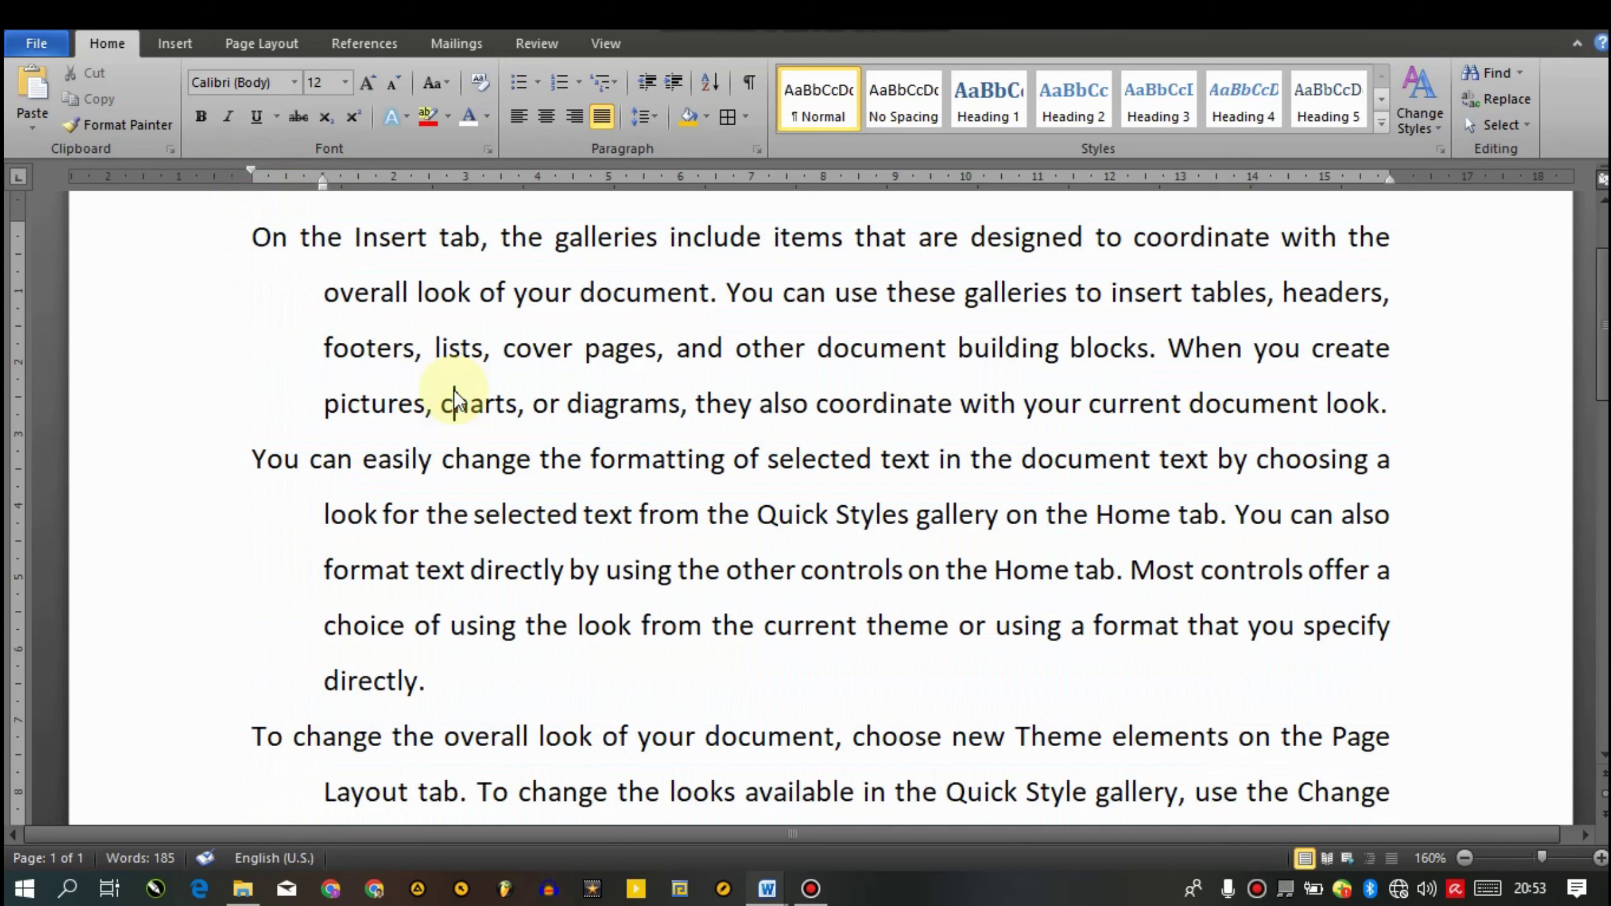
pyautogui.hotkey('ctrl', 'a')
pyautogui.moveTo(322, 184); pyautogui.dragTo(253, 189)
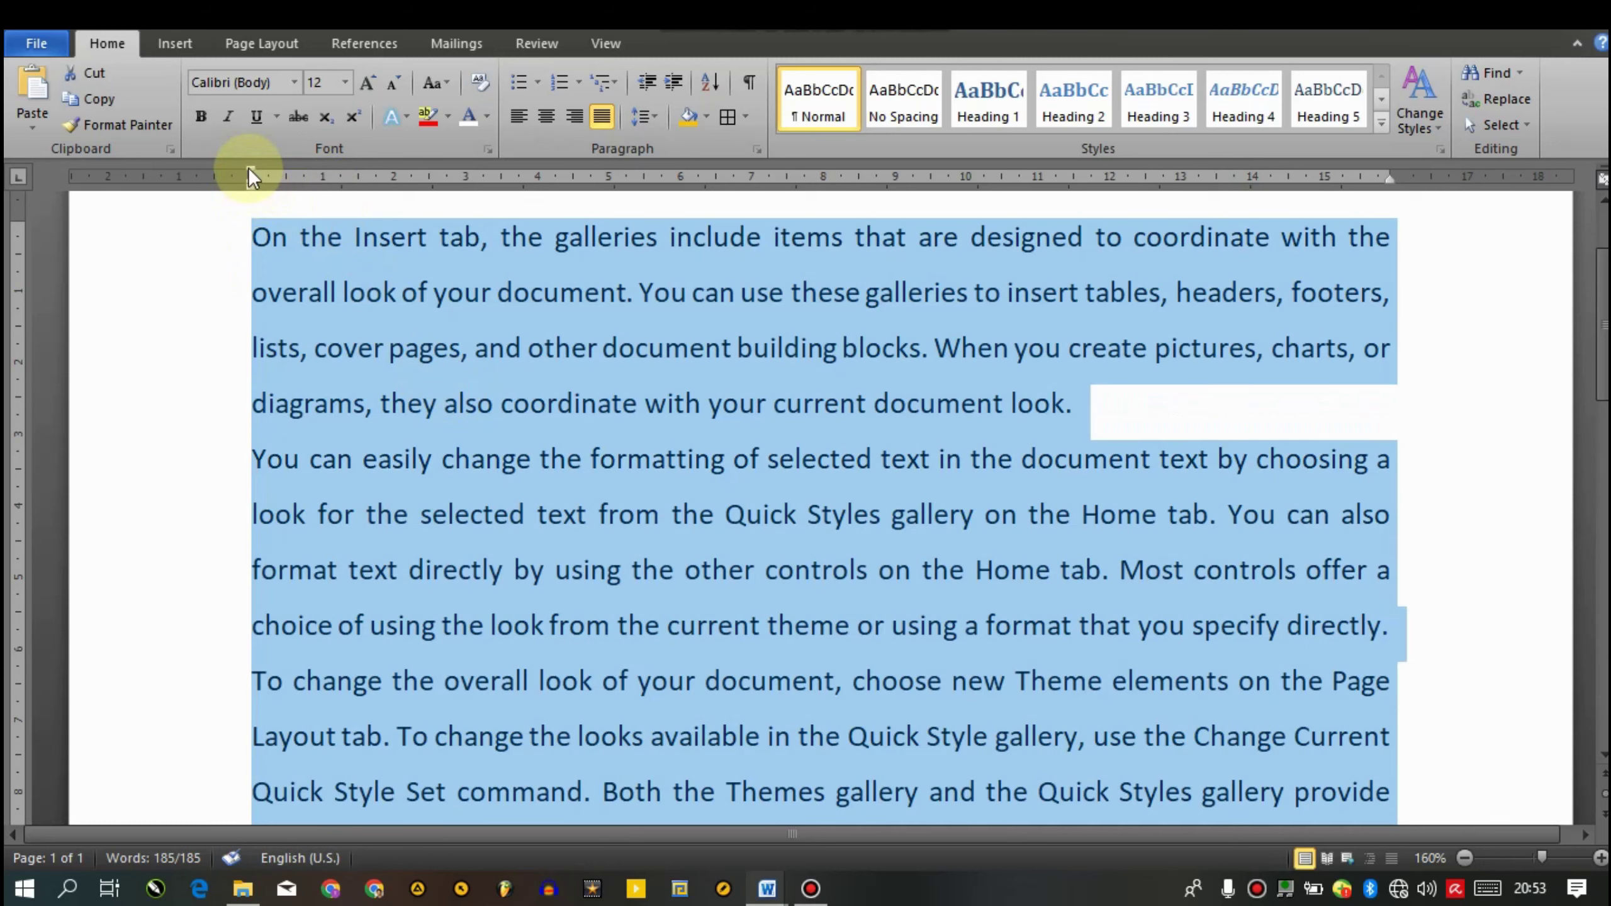
# Indent the first line of every paragraph by 1 cm and check the page in the print preview at 98% zoom
pyautogui.moveTo(323, 217); pyautogui.dragTo(323, 218)
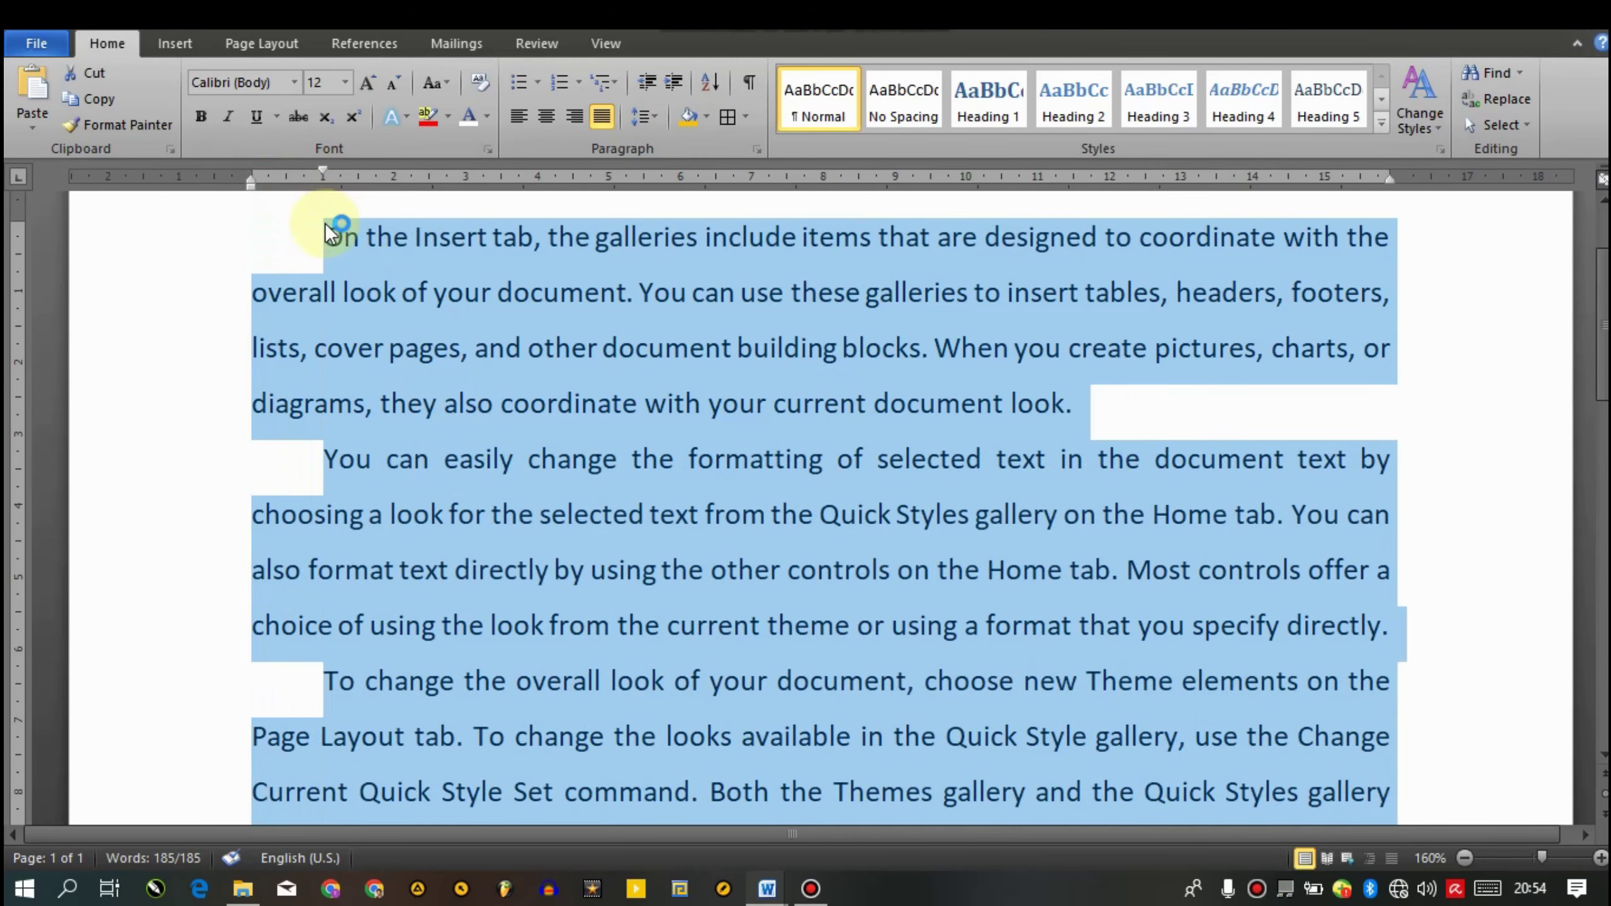
pyautogui.click(473, 473)
pyautogui.hotkey('ctrl', 'p')
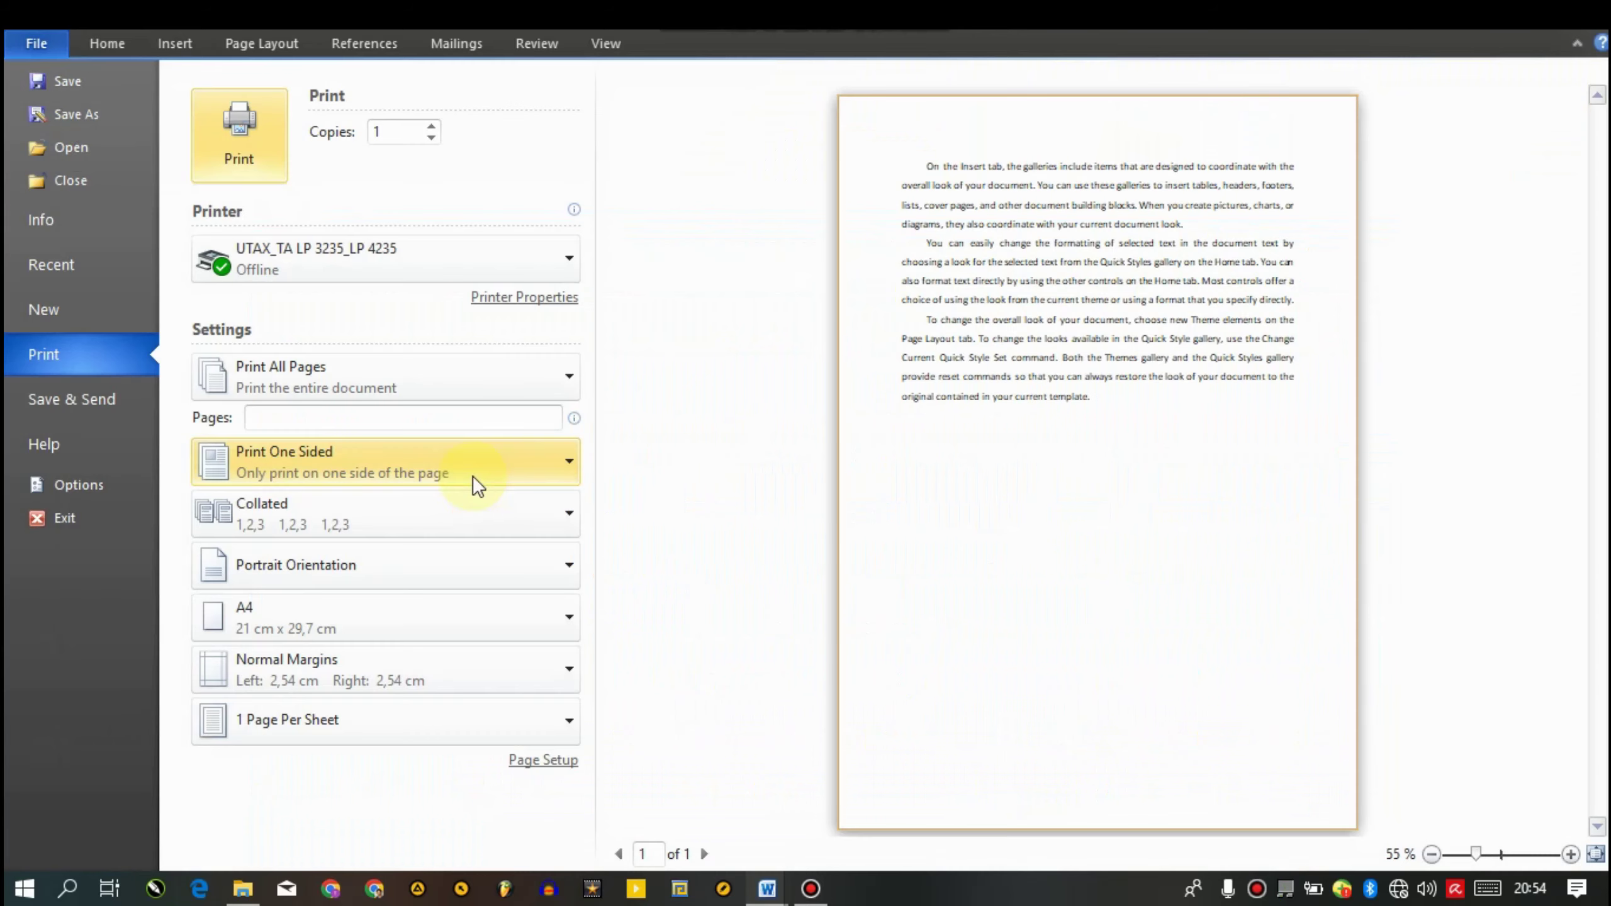
pyautogui.click(1501, 855)
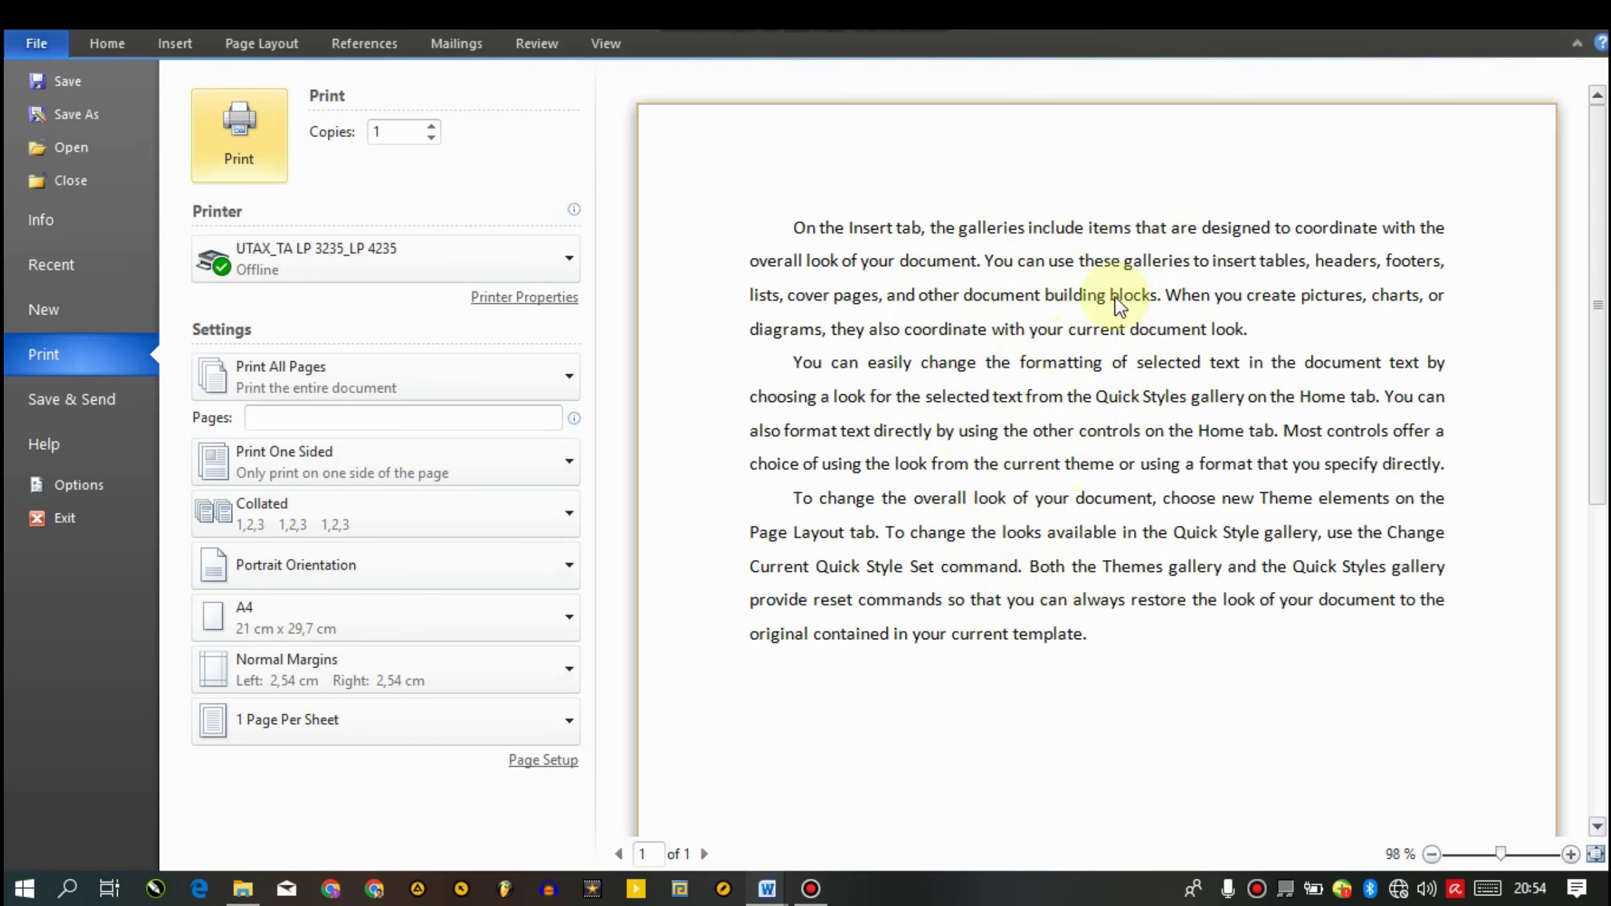
pyautogui.press('Escape')
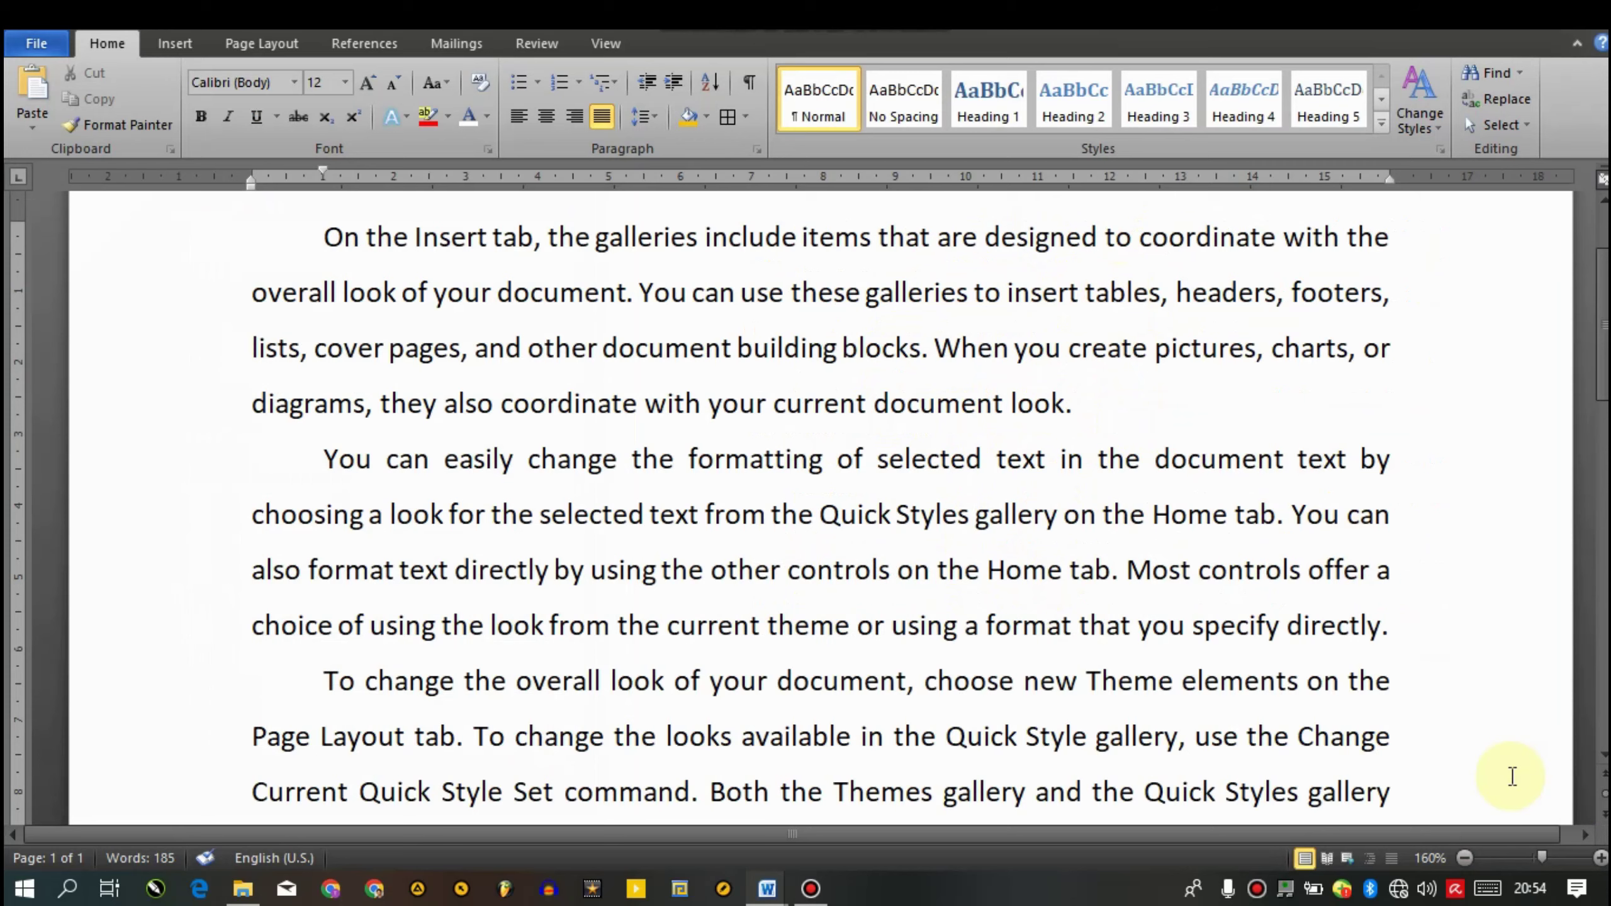
# Select all the text and set its line spacing to double (2.0)
pyautogui.click(1464, 858)
pyautogui.click(1464, 857)
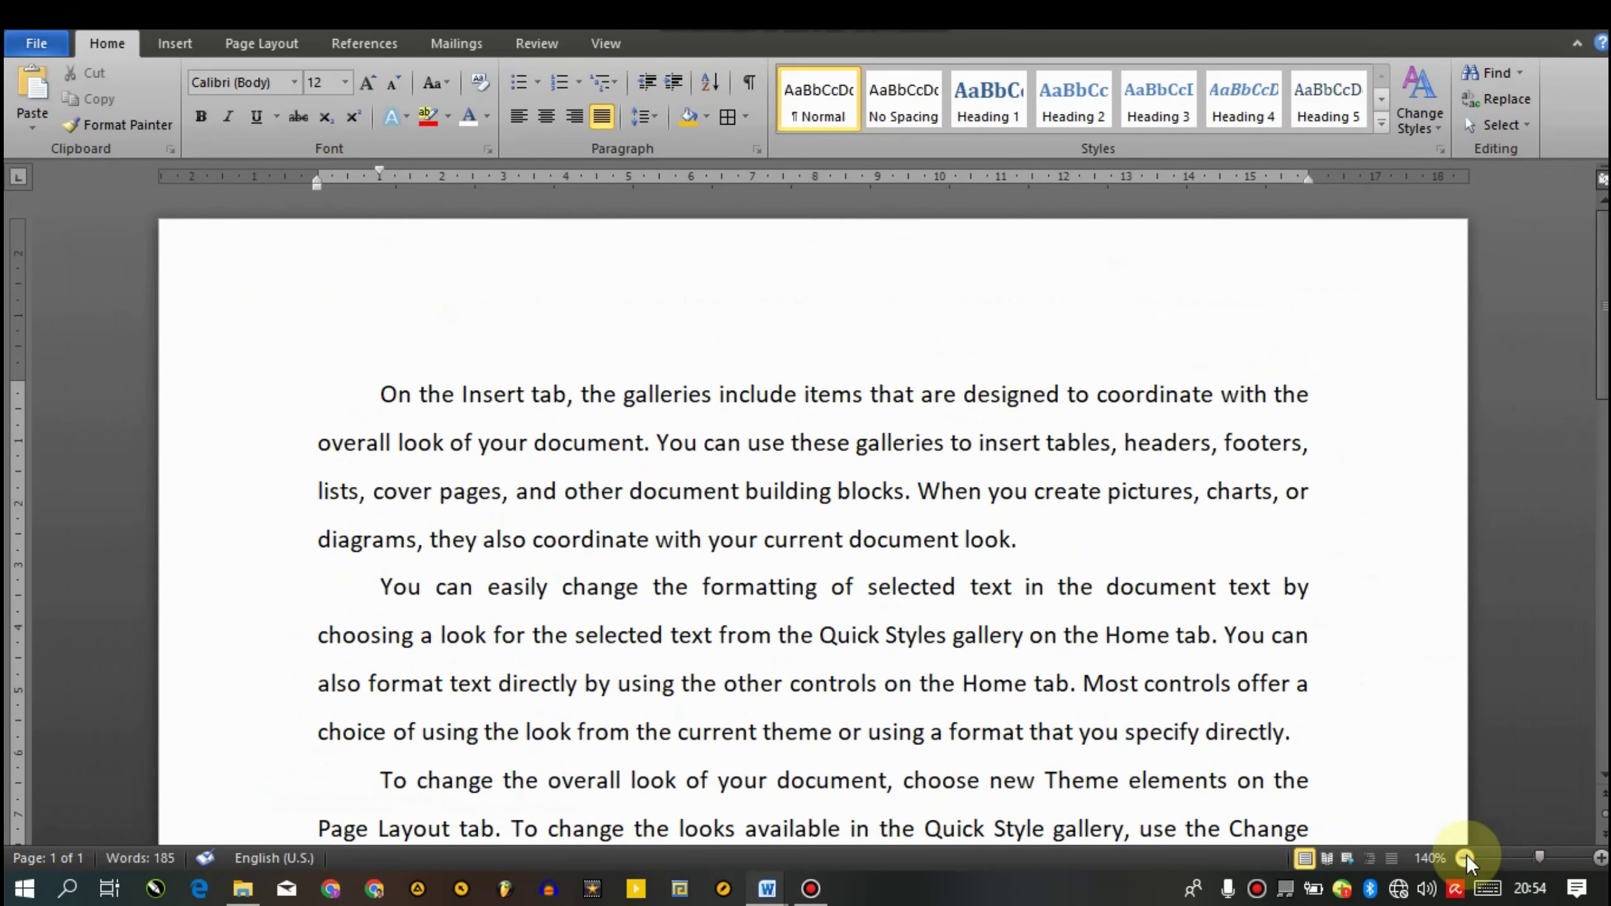
pyautogui.click(1310, 634)
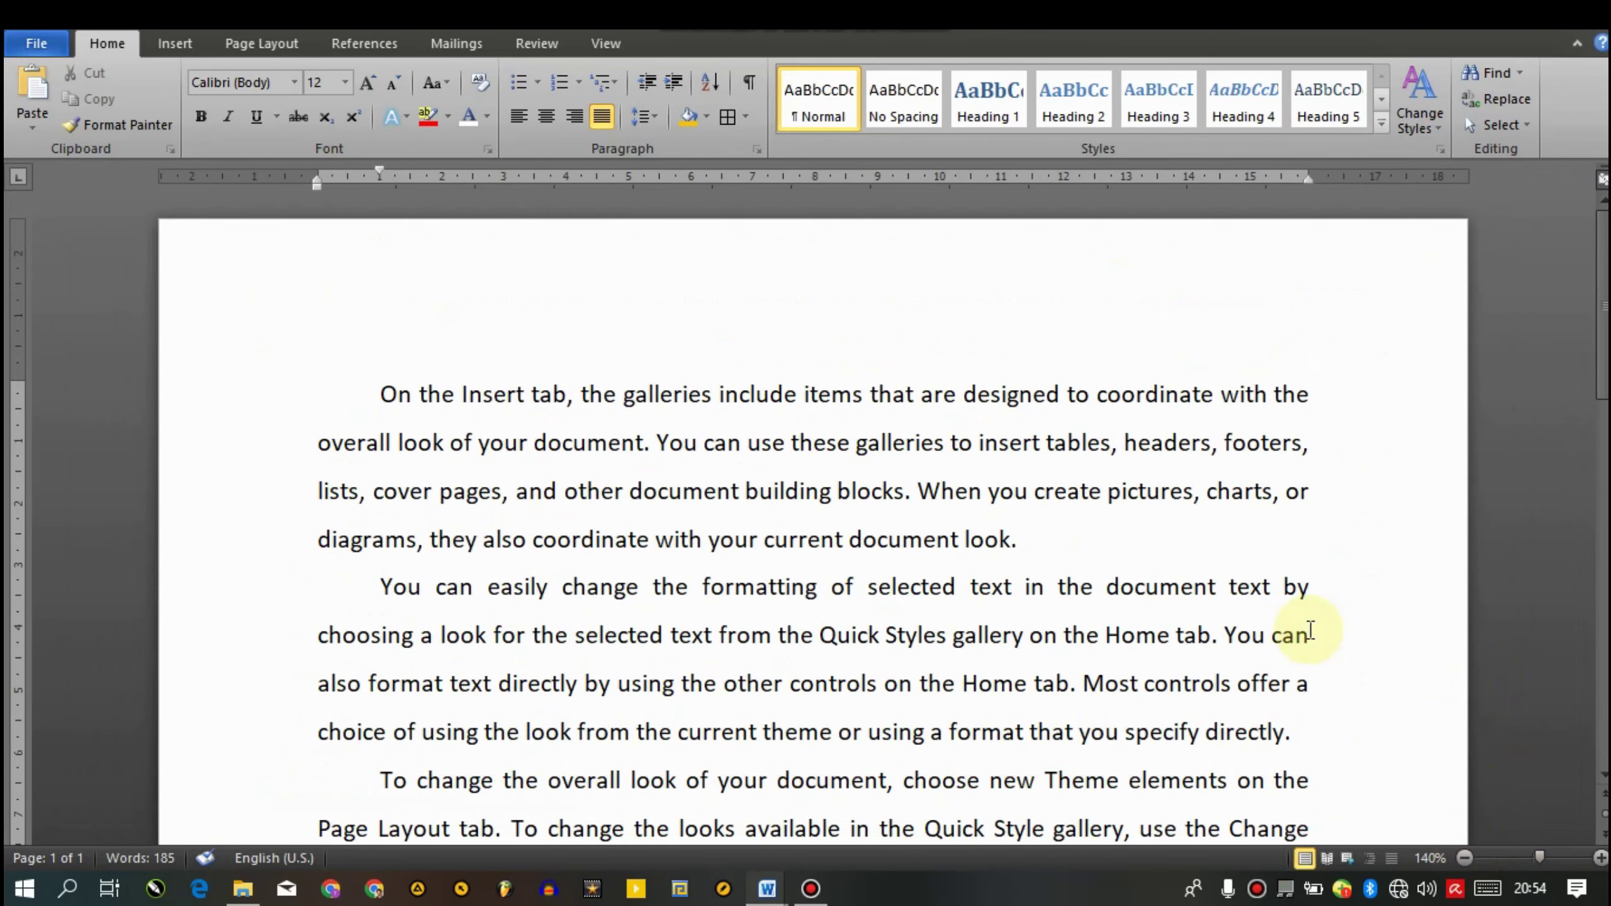
pyautogui.scroll(-2, 812, 527)
pyautogui.scroll(-2, 1169, 317)
pyautogui.click(1135, 365)
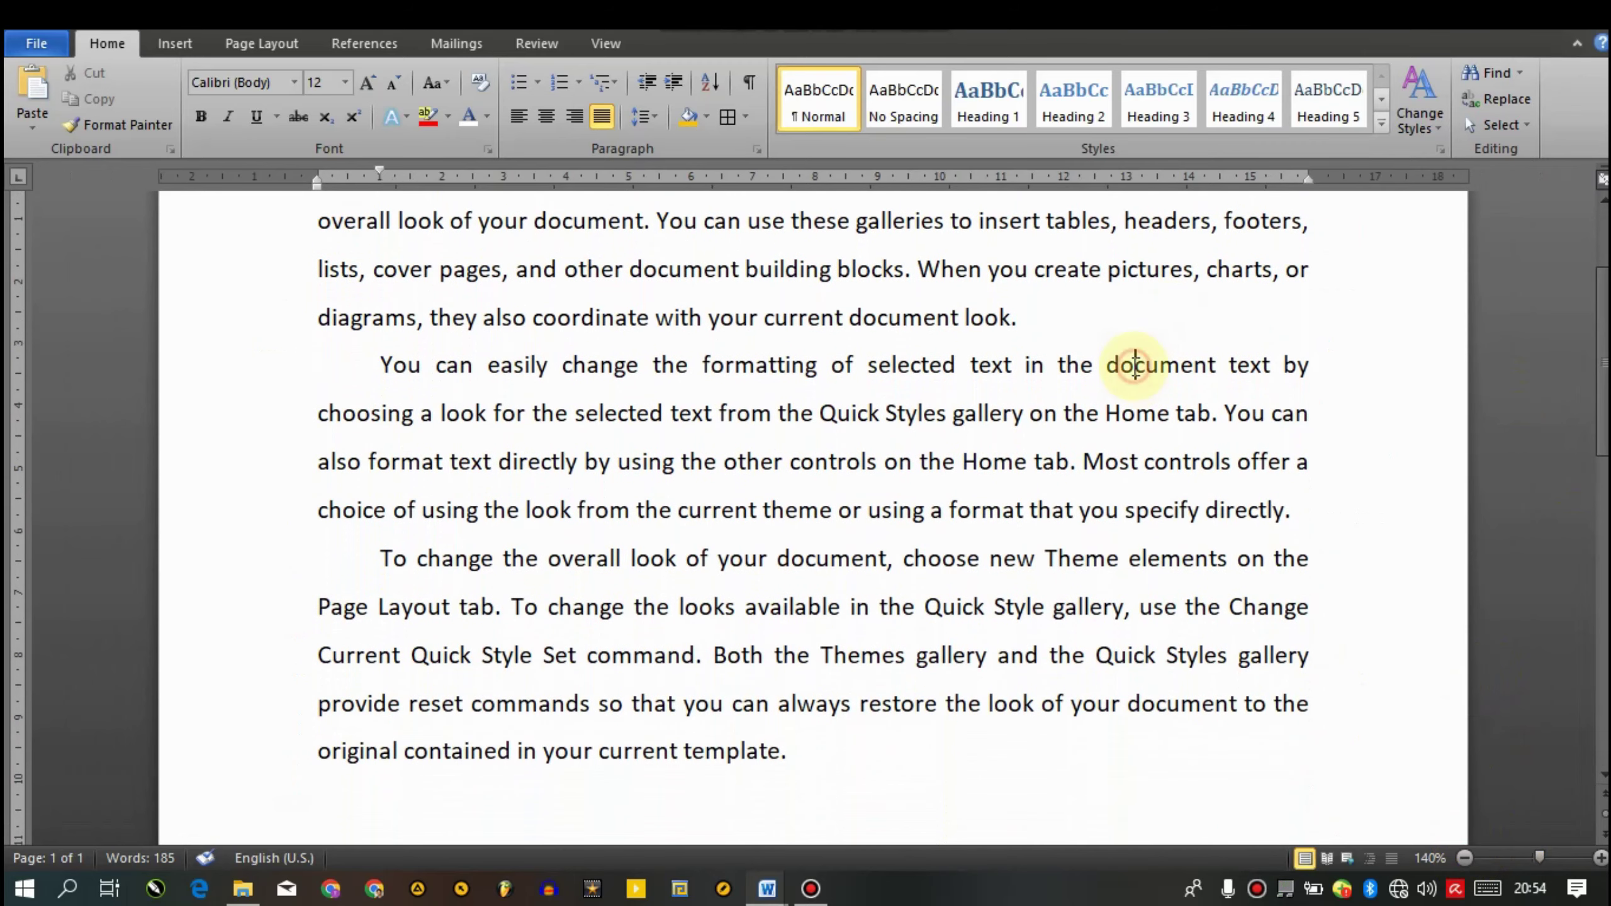
pyautogui.hotkey('ctrl', 'a')
pyautogui.hotkey('ctrl', '2')
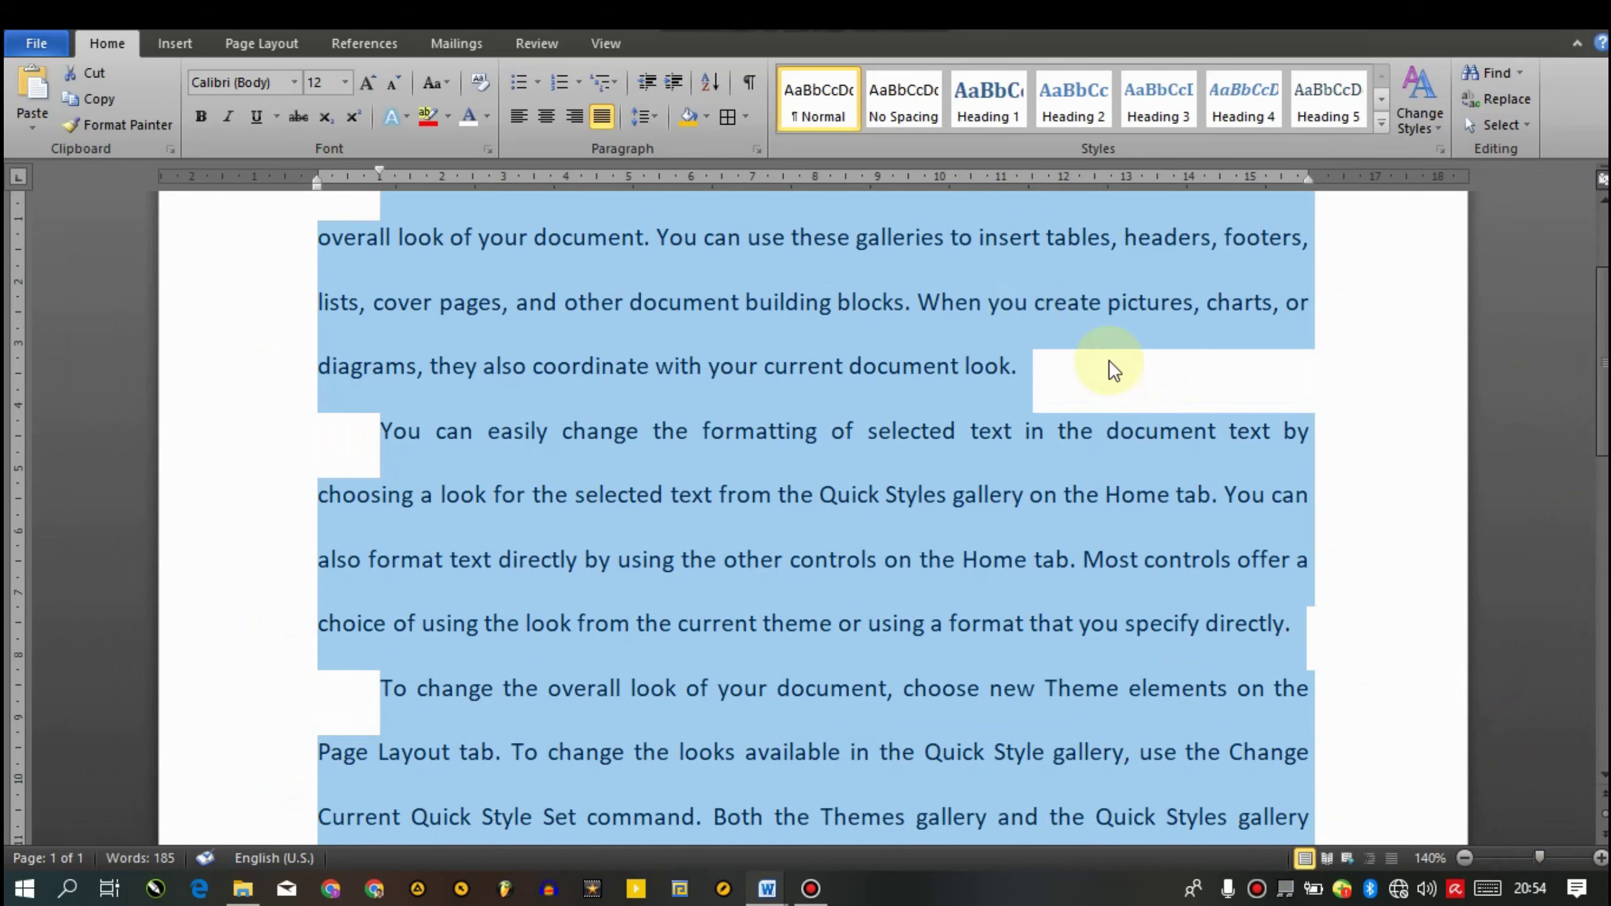
# Set the font of all the text to Times New Roman
pyautogui.click(268, 83)
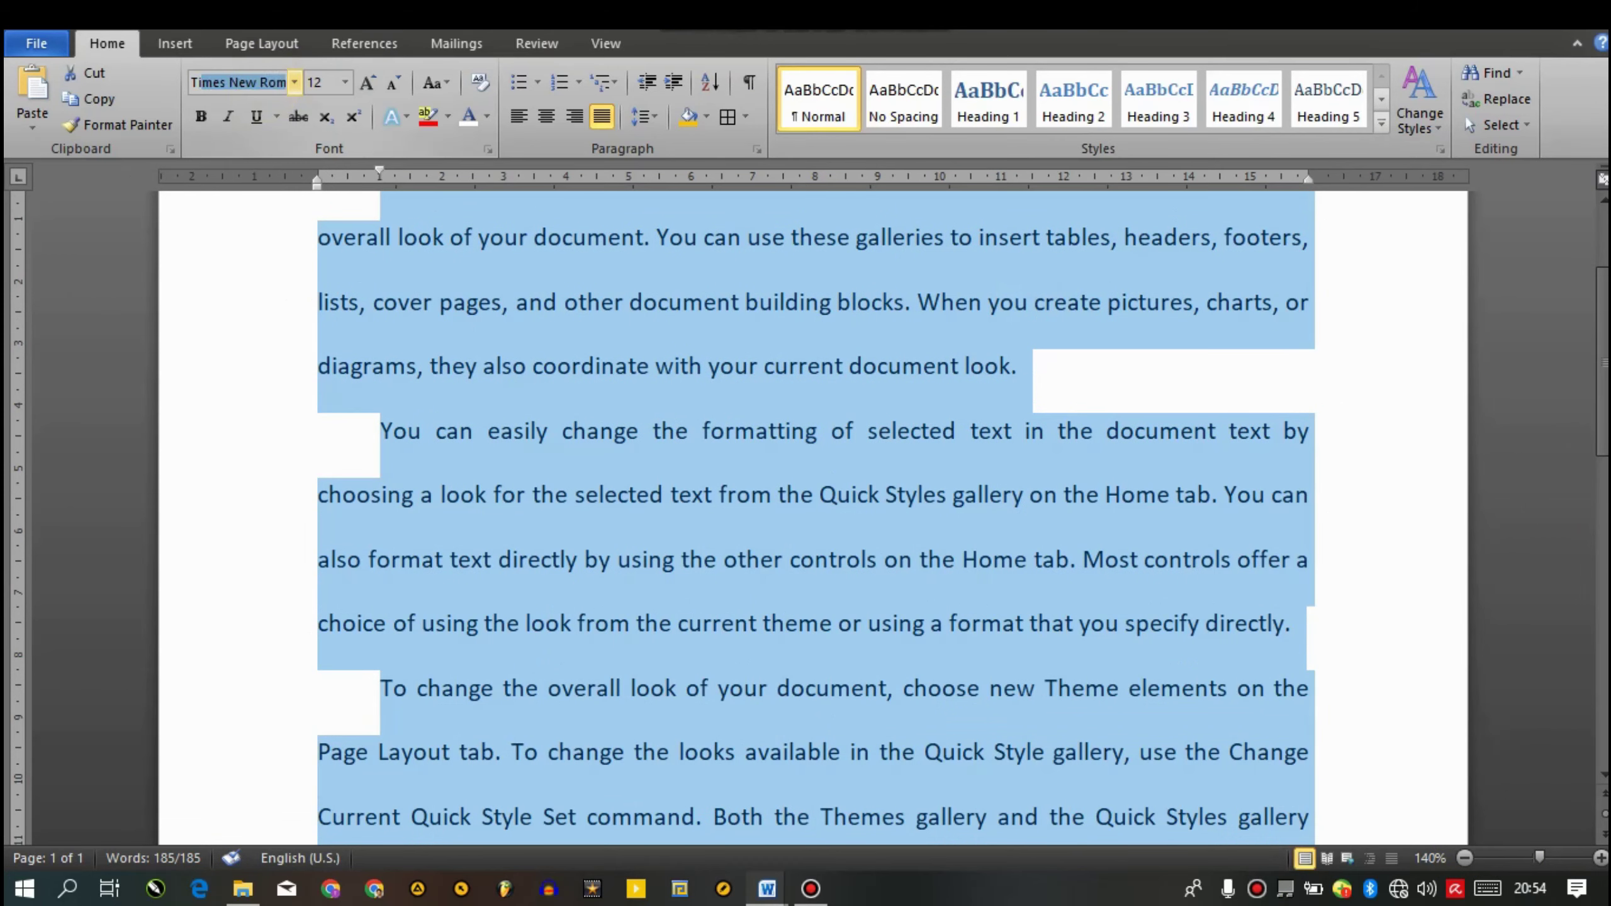
pyautogui.write('Times New Roman')
pyautogui.press('Return')
pyautogui.press('Left')
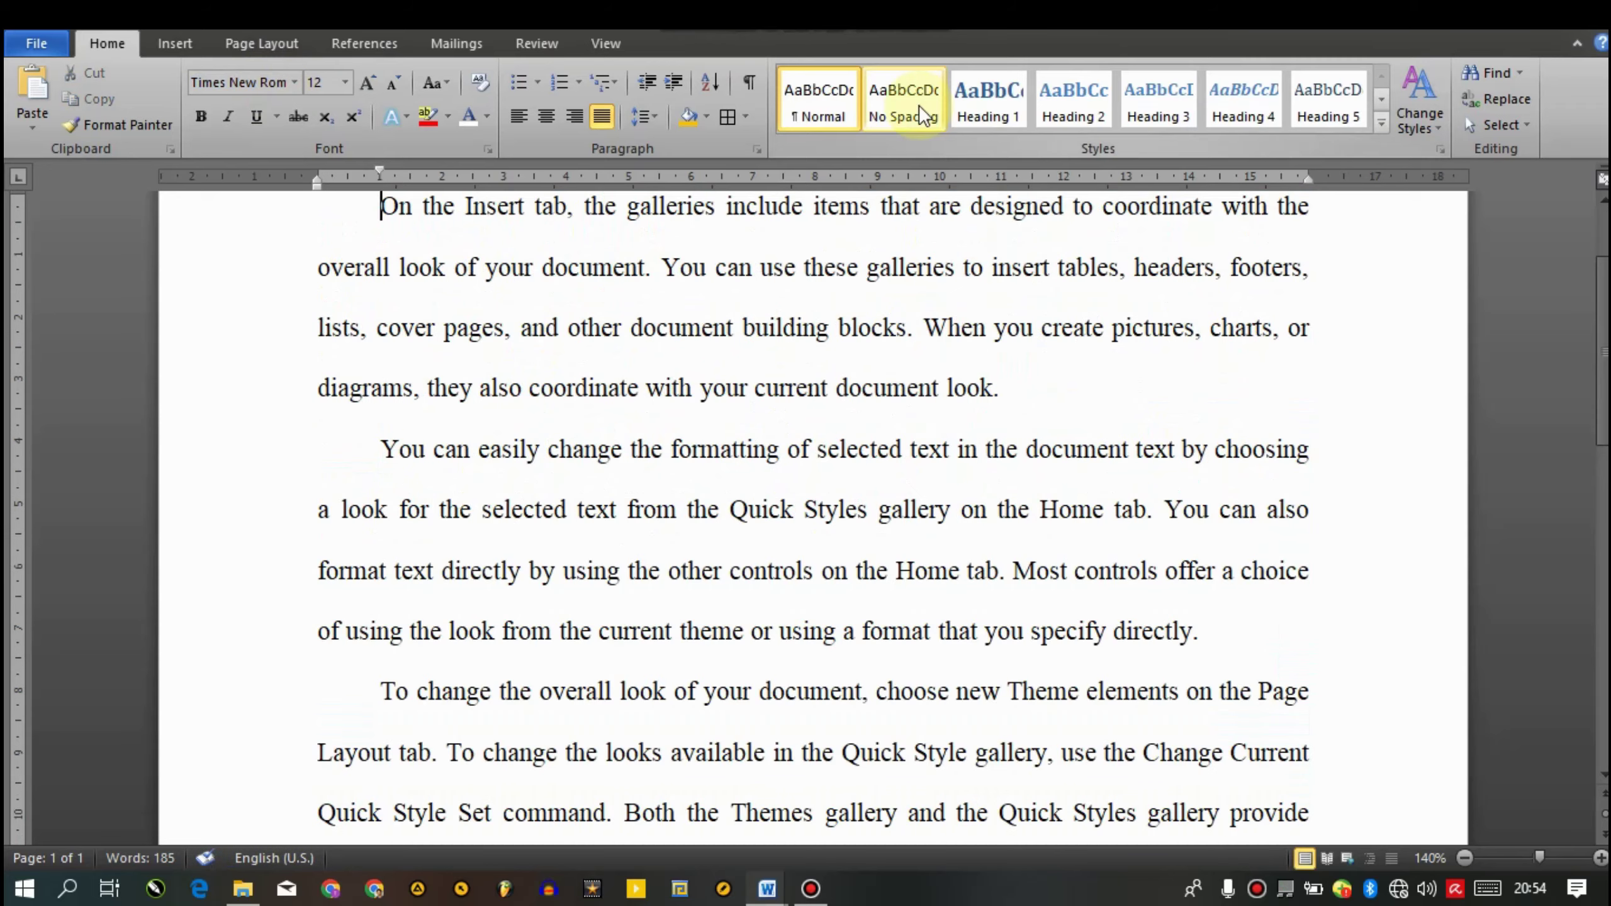
pyautogui.hotkey('ctrl', 'Home')
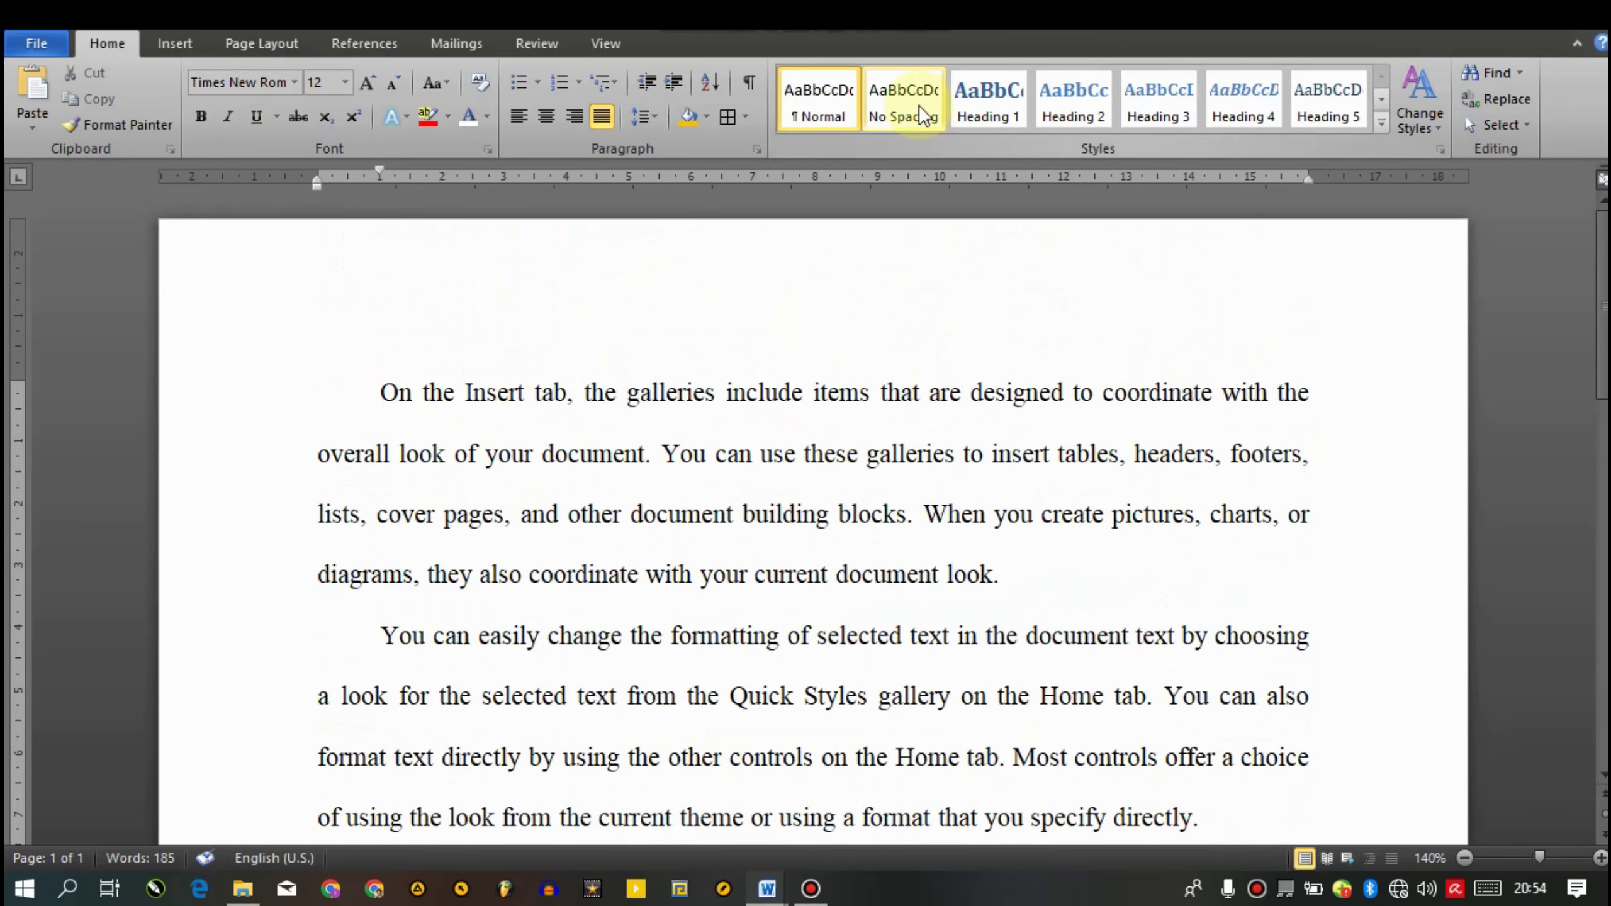
# Change the font of all the text to Bookman Old Style and look through the paragraphs
pyautogui.hotkey('ctrl', 'a')
pyautogui.click(250, 83)
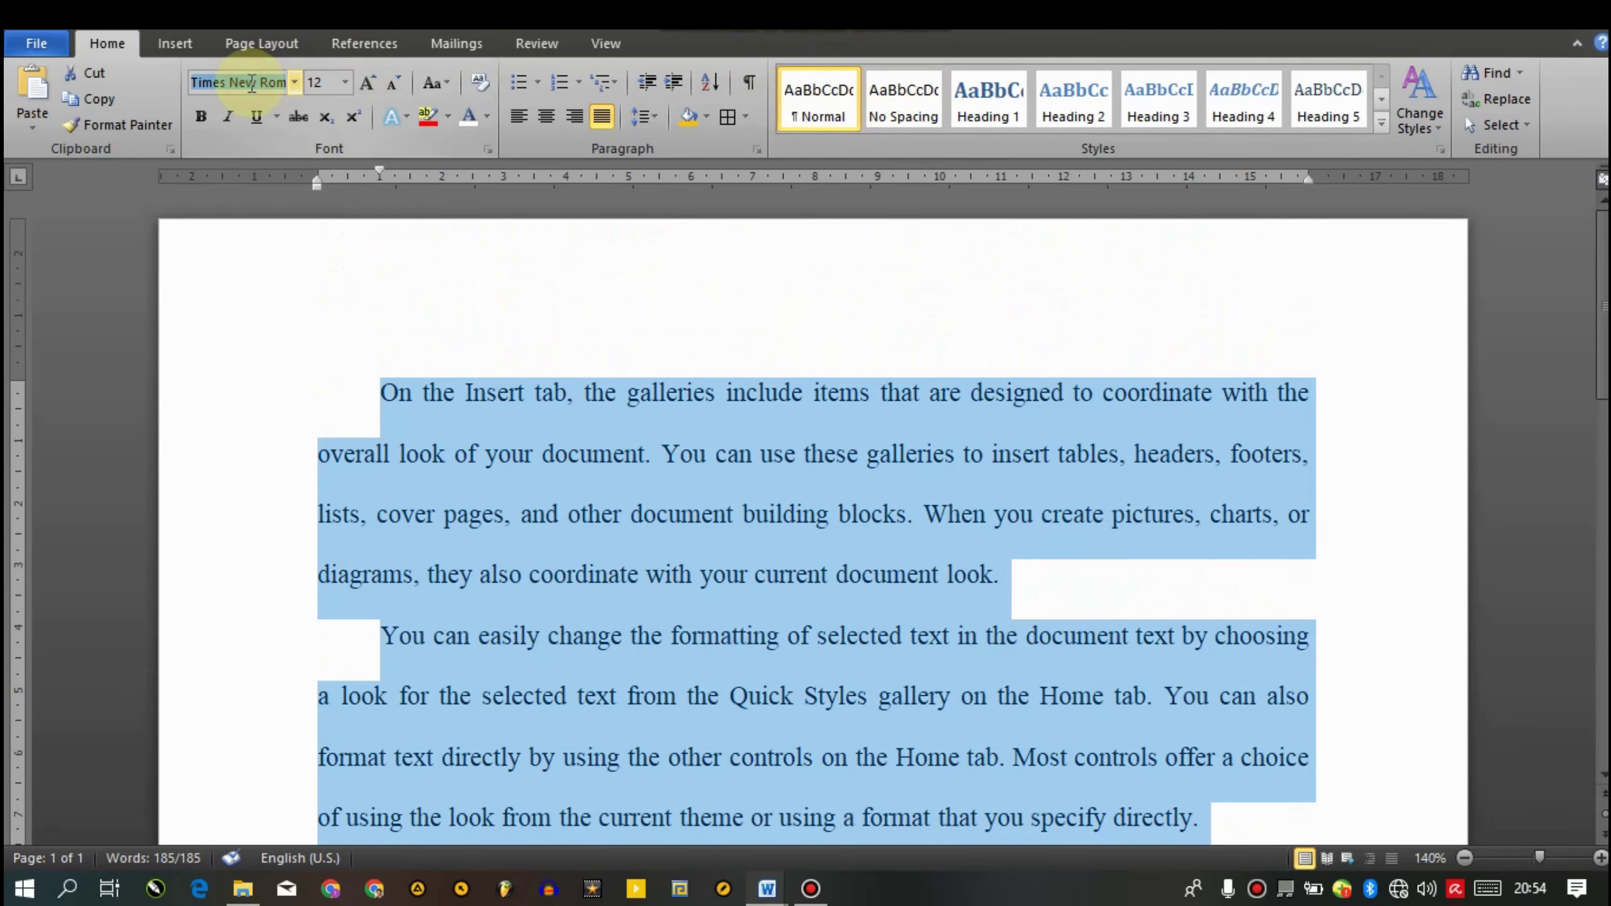
pyautogui.write('Bookman Old S')
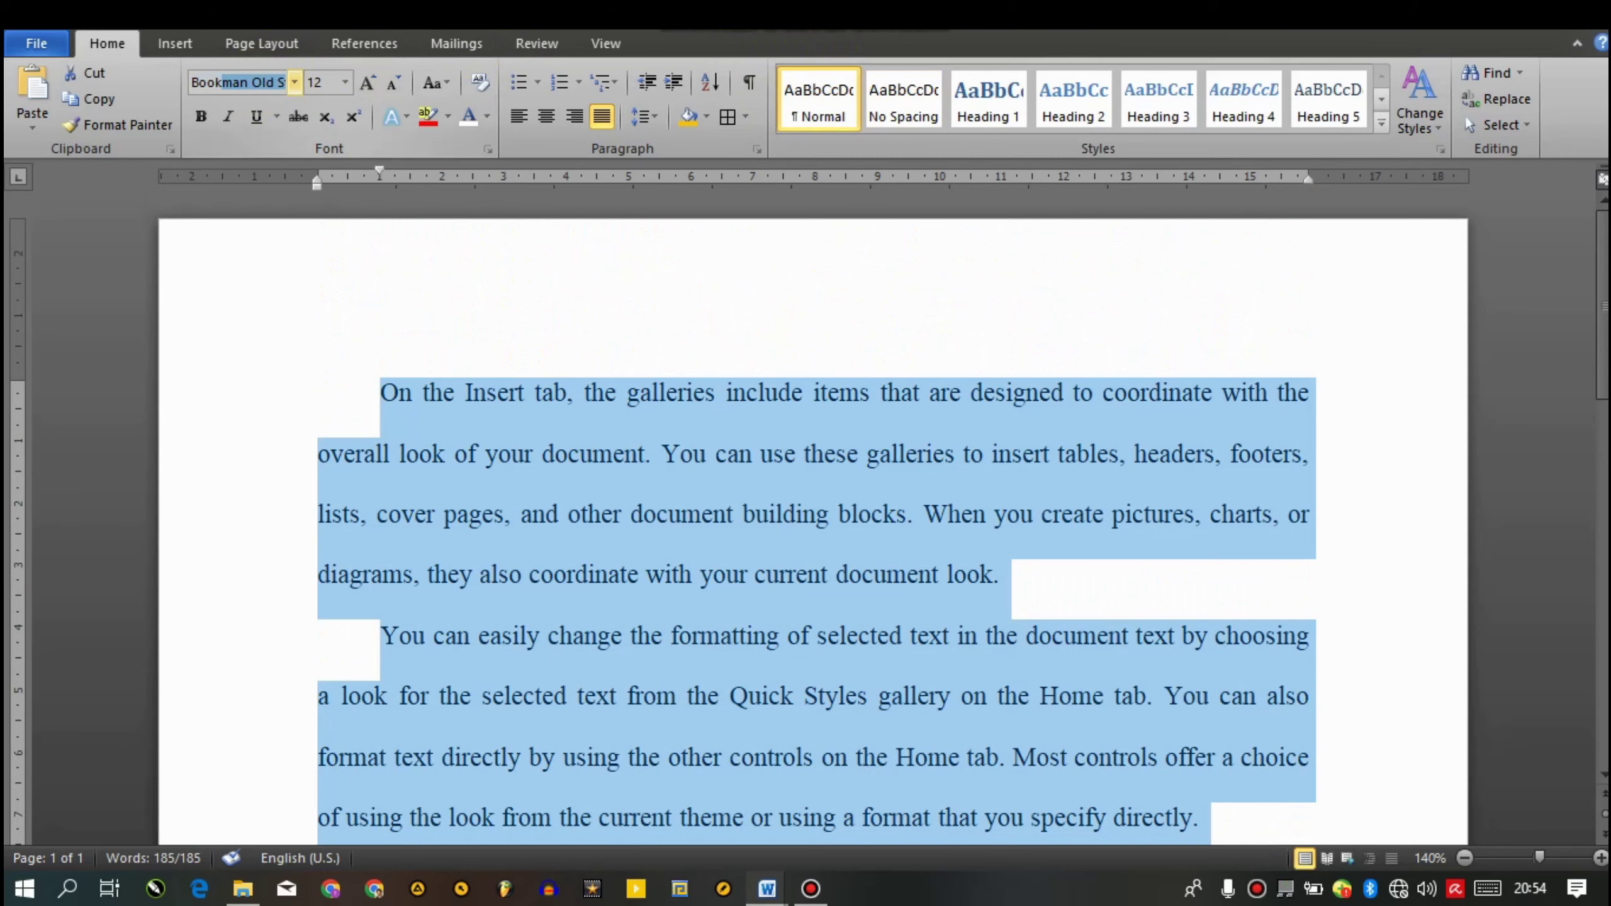
pyautogui.press('Return')
pyautogui.hotkey('ctrl', 'Home')
pyautogui.press('Down')
pyautogui.press('Down')
pyautogui.press('Down')
pyautogui.press('Down')
pyautogui.press('Down')
pyautogui.press('Down')
pyautogui.press('Down')
pyautogui.press('Down')
pyautogui.press('Down')
pyautogui.press('Down')
pyautogui.press('Down')
pyautogui.press('Down')
pyautogui.press('Down')
pyautogui.press('Down')
pyautogui.press('Down')
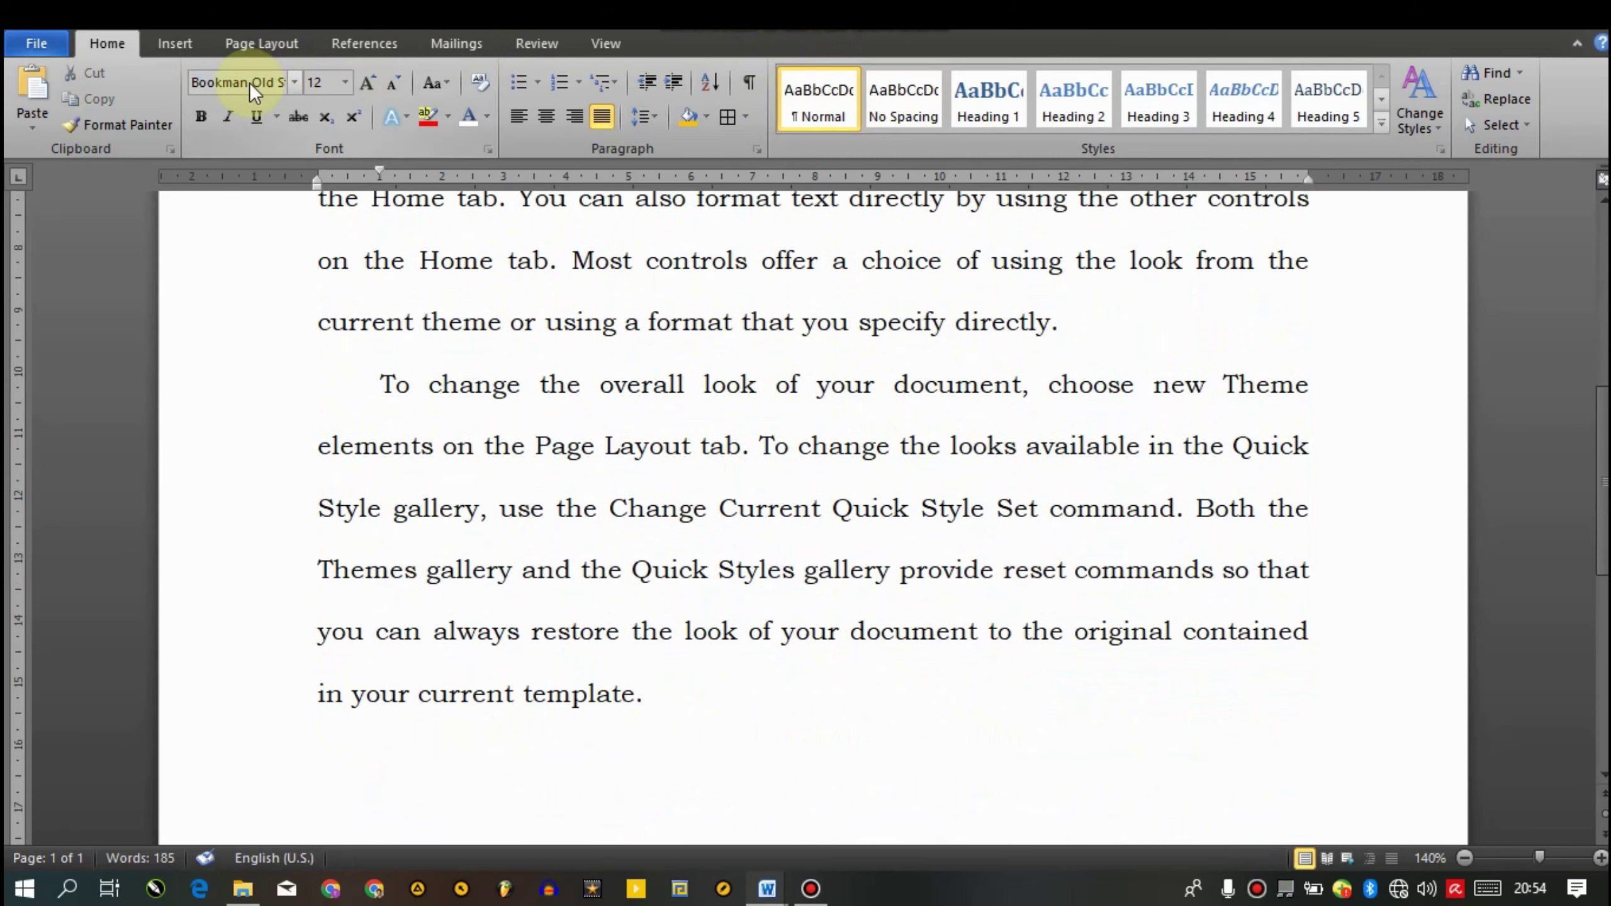
# Switch the font of all the text back to Times New Roman
pyautogui.press('Up')
pyautogui.press('Up')
pyautogui.press('Up')
pyautogui.press('Up')
pyautogui.press('Up')
pyautogui.press('Up')
pyautogui.press('Up')
pyautogui.press('Up')
pyautogui.press('Up')
pyautogui.press('Up')
pyautogui.press('Up')
pyautogui.press('Up')
pyautogui.press('Up')
pyautogui.press('Up')
pyautogui.press('Up')
pyautogui.press('Right')
pyautogui.press('Right')
pyautogui.press('Right')
pyautogui.press('Right')
pyautogui.press('Right')
pyautogui.press('Right')
pyautogui.press('Right')
pyautogui.press('Right')
pyautogui.press('Right')
pyautogui.press('Right')
pyautogui.press('Right')
pyautogui.press('Right')
pyautogui.press('Right')
pyautogui.hotkey('ctrl', 'a')
pyautogui.click(251, 83)
pyautogui.write('Times New Roman')
pyautogui.press('Return')
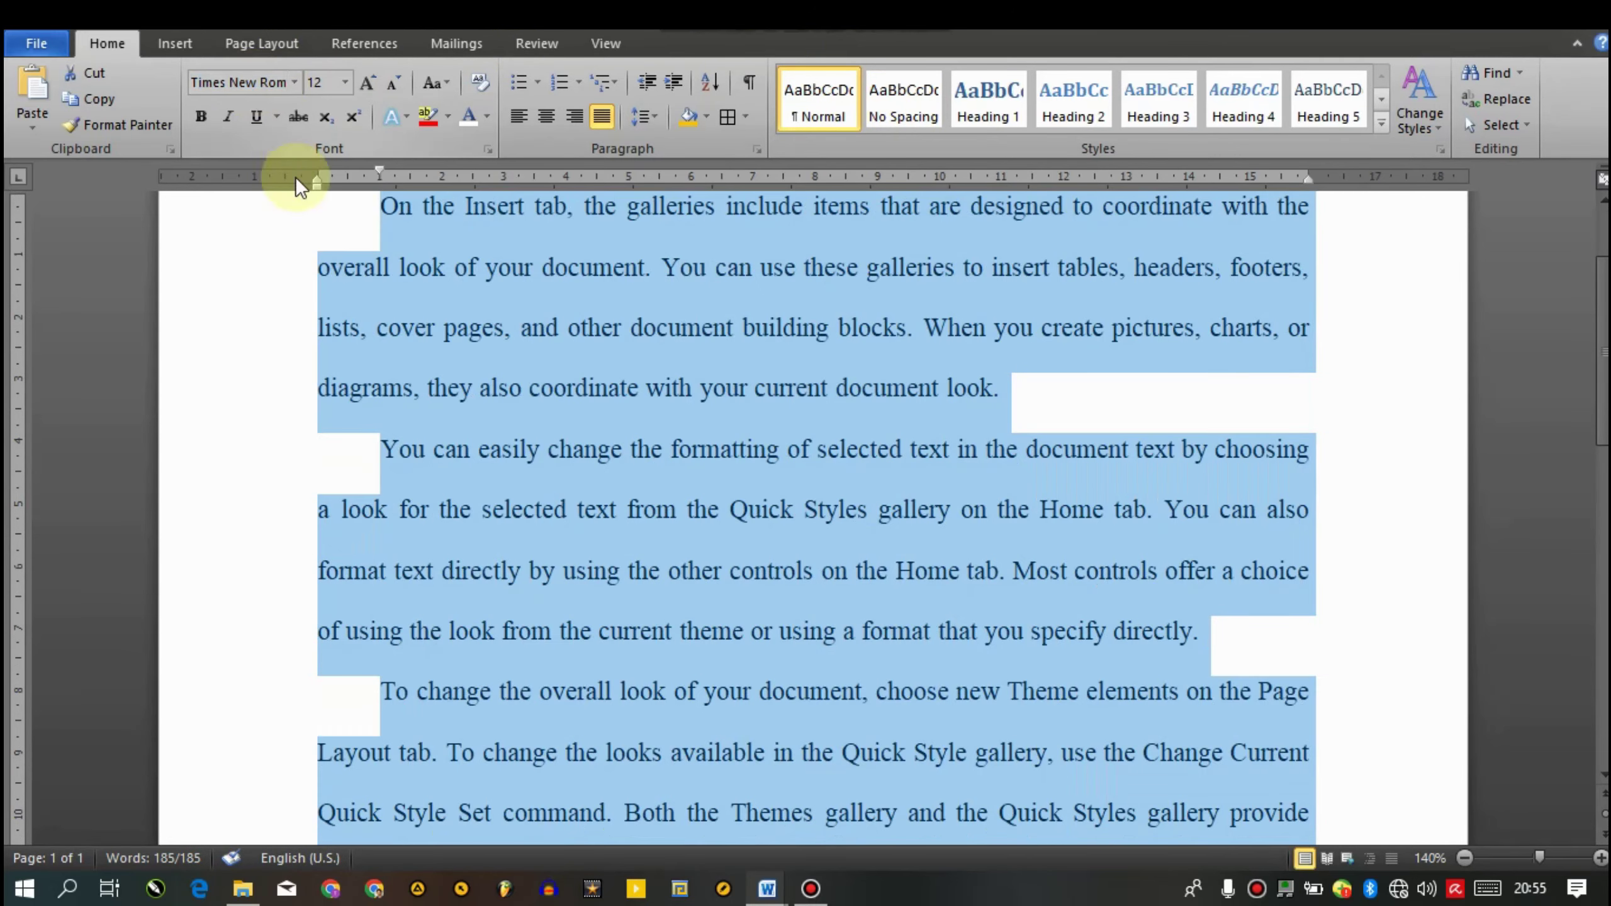
pyautogui.click(430, 380)
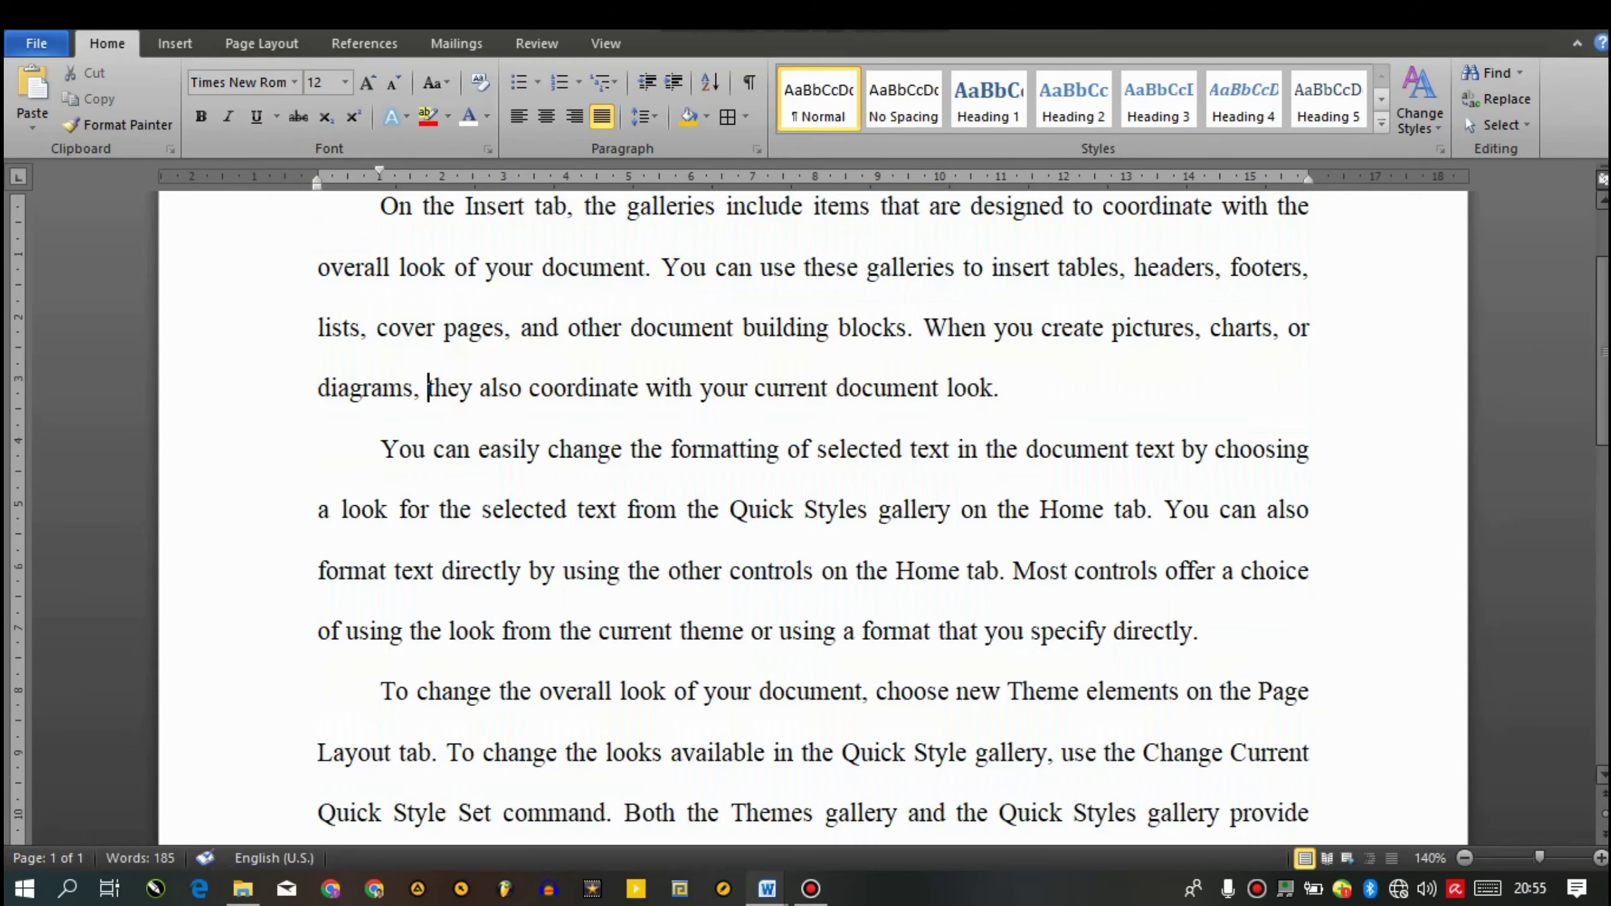
# Add a bottom border to the first paragraph, starting On the Insert tab
pyautogui.moveTo(1603, 311); pyautogui.dragTo(1599, 258)
pyautogui.click(1045, 610)
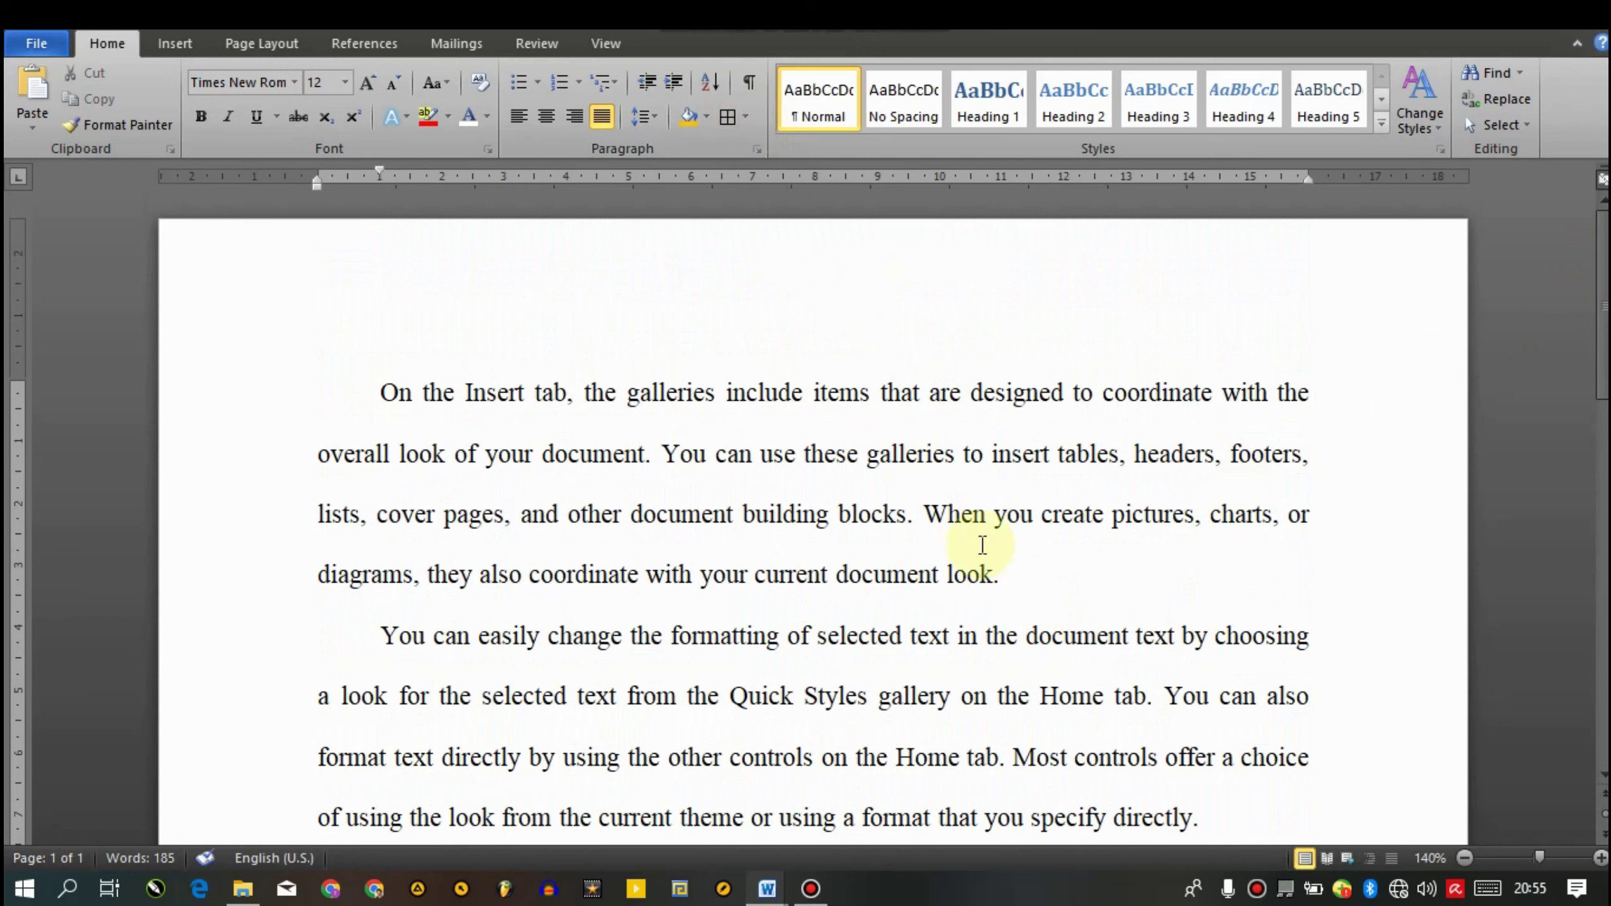
pyautogui.click(746, 116)
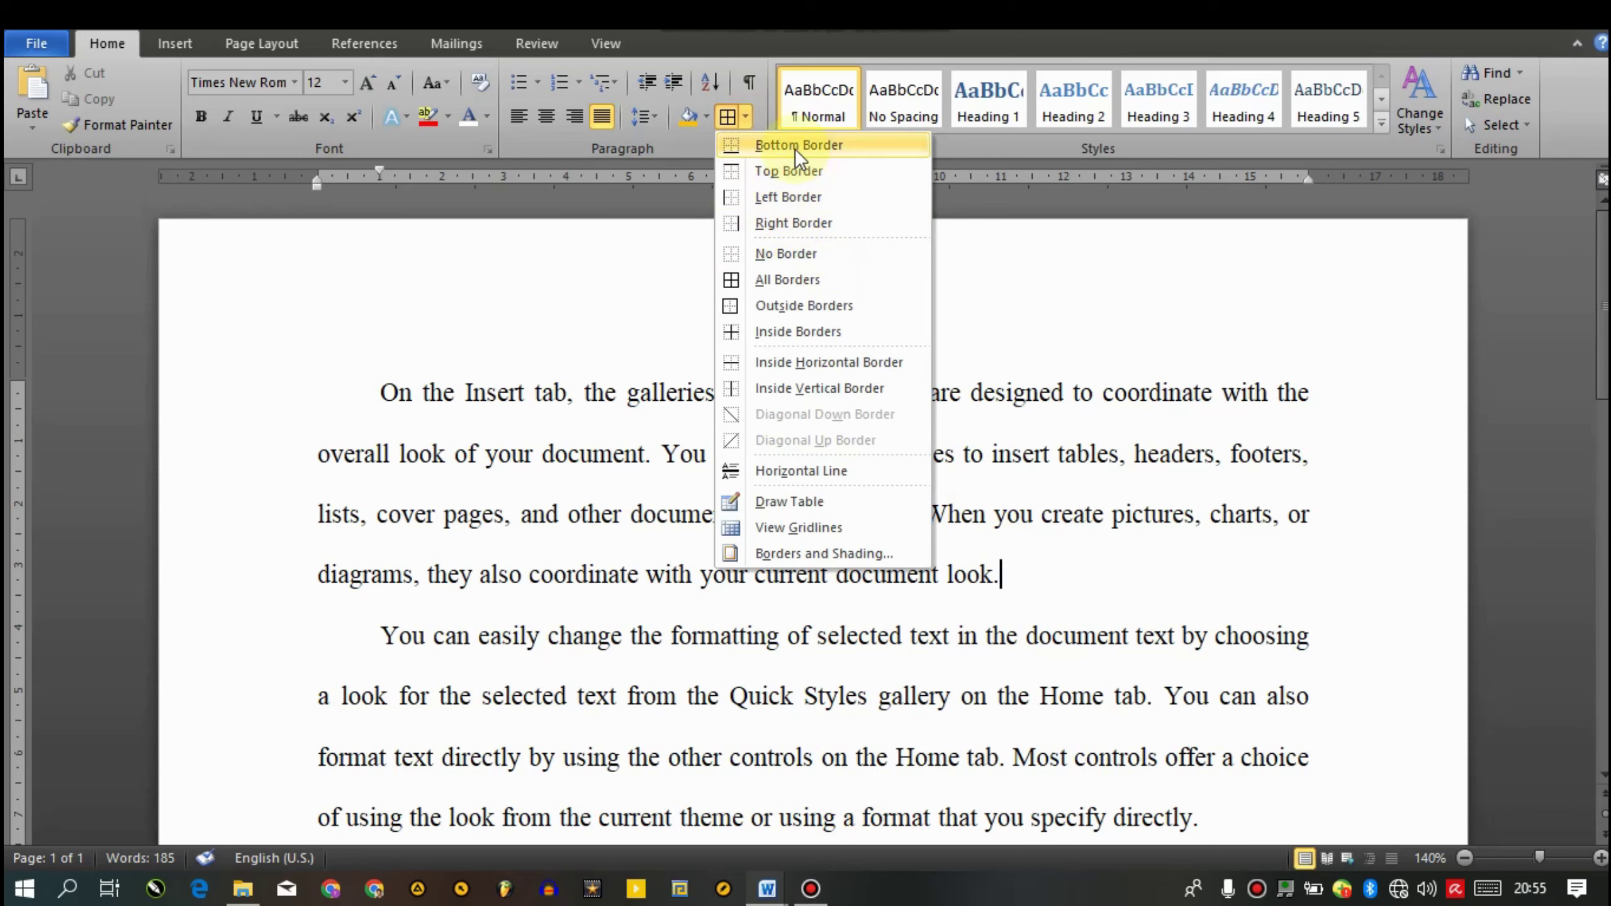
pyautogui.click(778, 145)
# Add a top border to the first paragraph, starting On the Insert tab
pyautogui.press('Right')
pyautogui.press('Up')
pyautogui.press('Up')
pyautogui.press('Up')
pyautogui.click(746, 116)
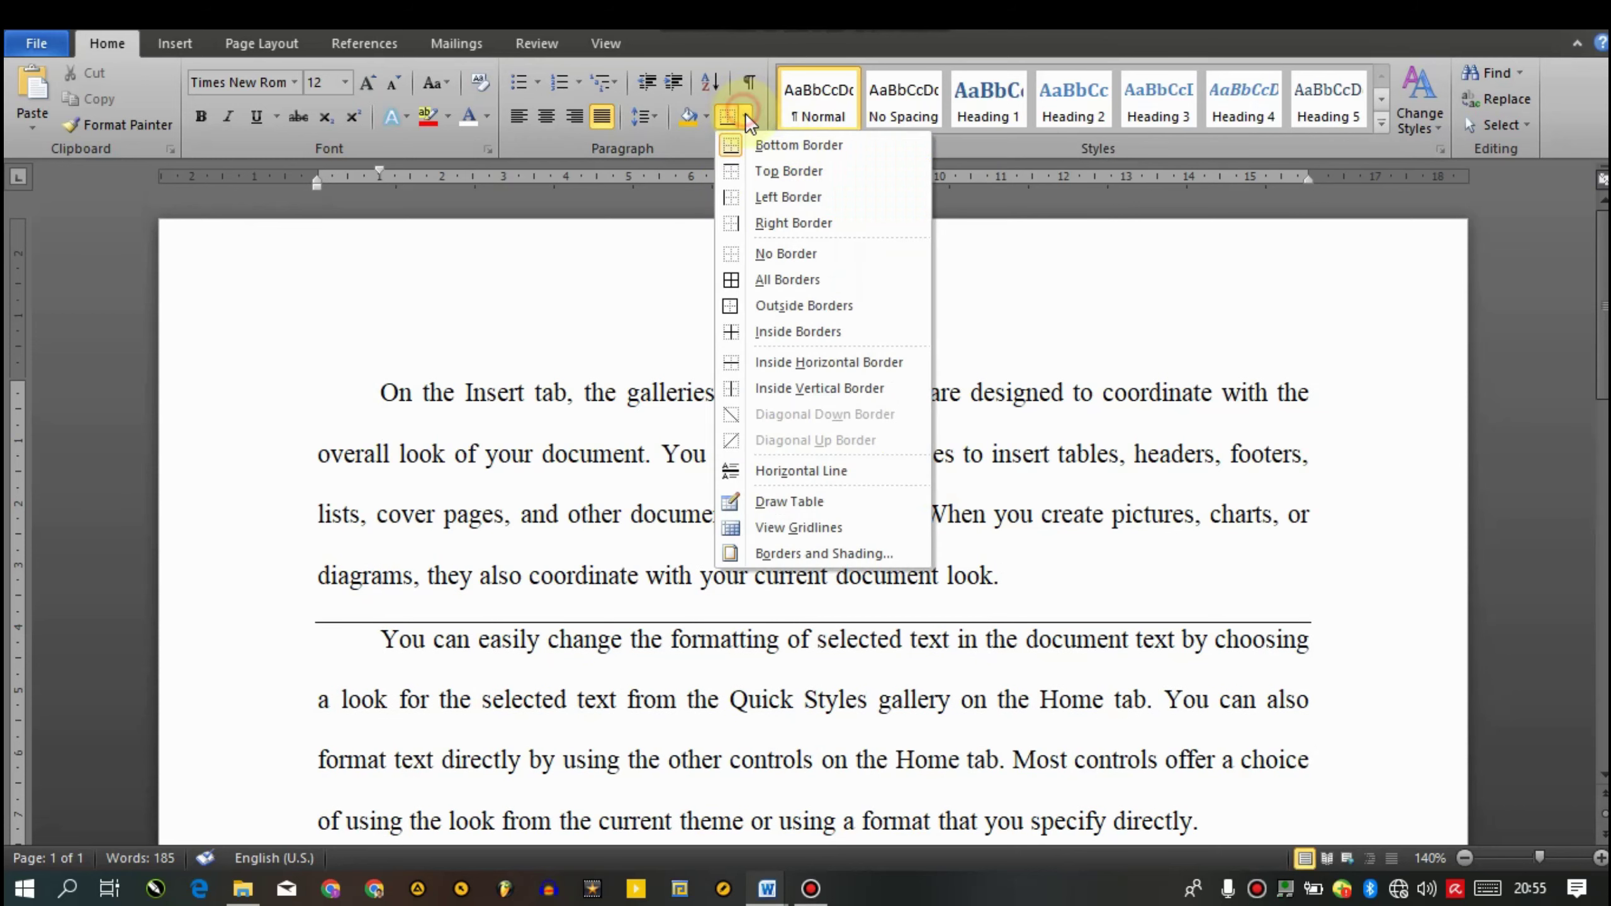
pyautogui.click(750, 168)
# Try a top border on the second paragraph and remove it again
pyautogui.press('Down')
pyautogui.press('Down')
pyautogui.press('Down')
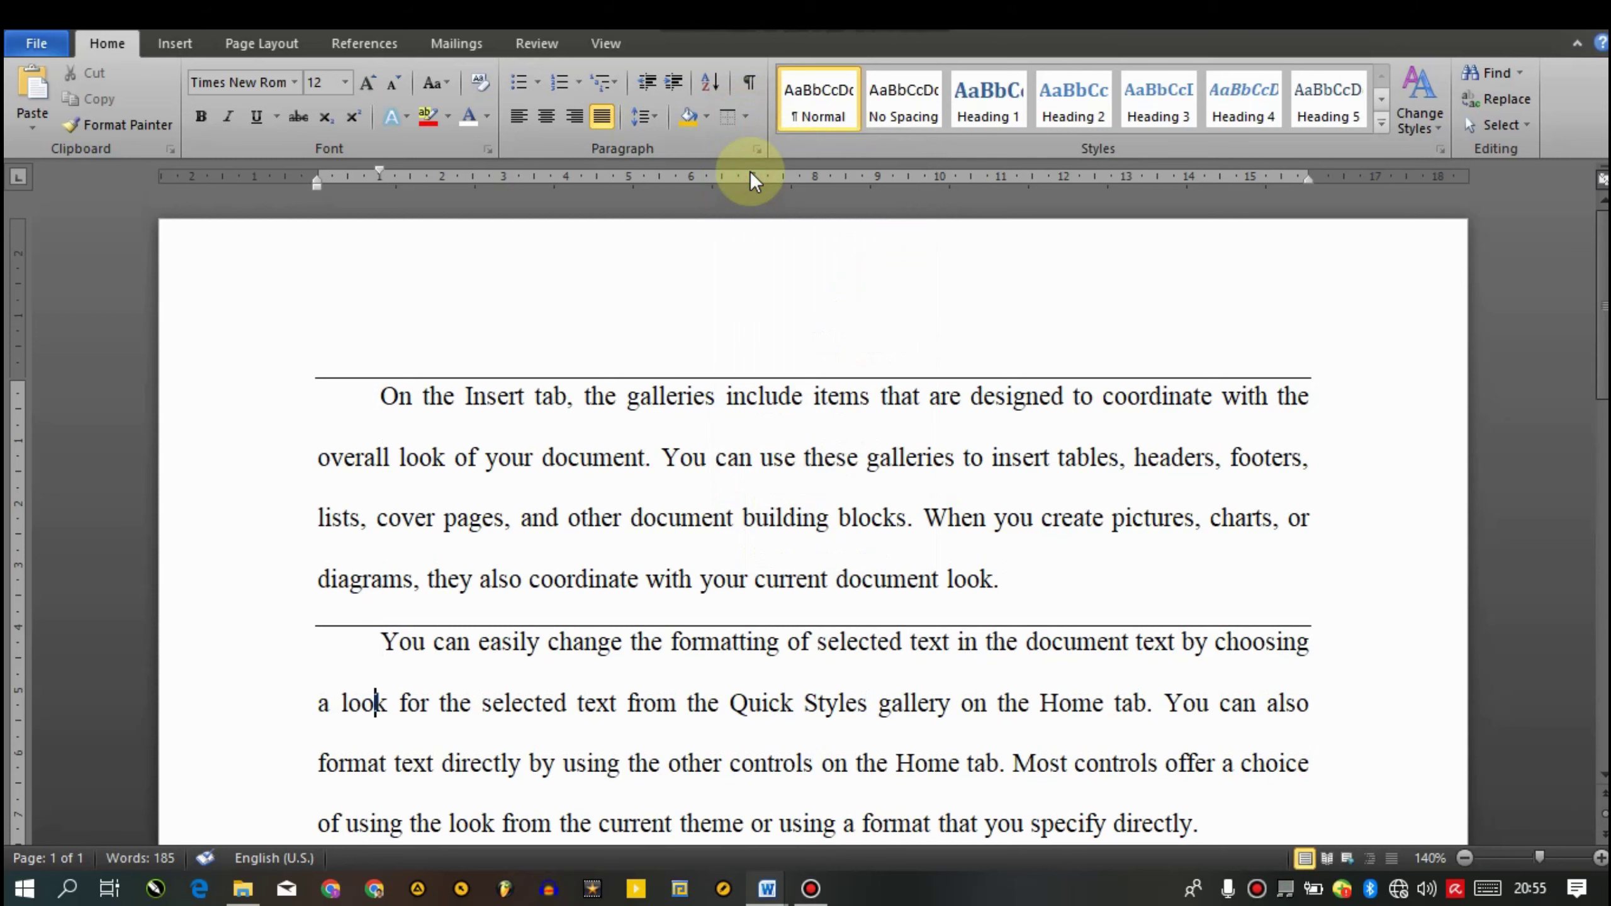
pyautogui.click(728, 117)
pyautogui.press('Down')
pyautogui.press('Down')
pyautogui.press('Down')
pyautogui.press('Down')
pyautogui.press('Down')
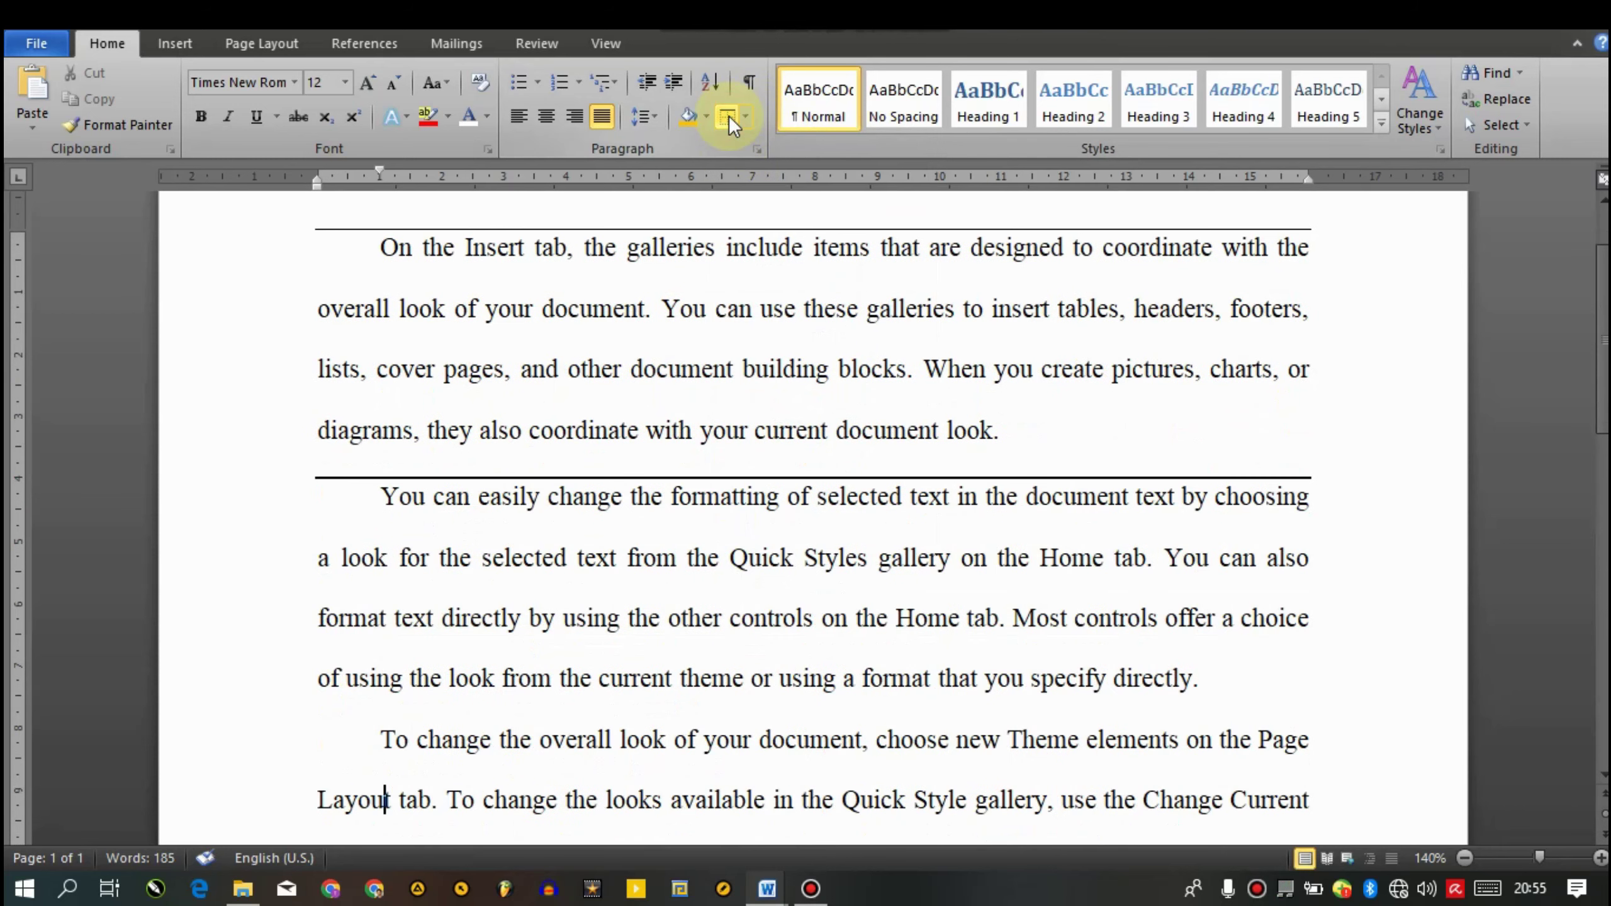
pyautogui.press('Up')
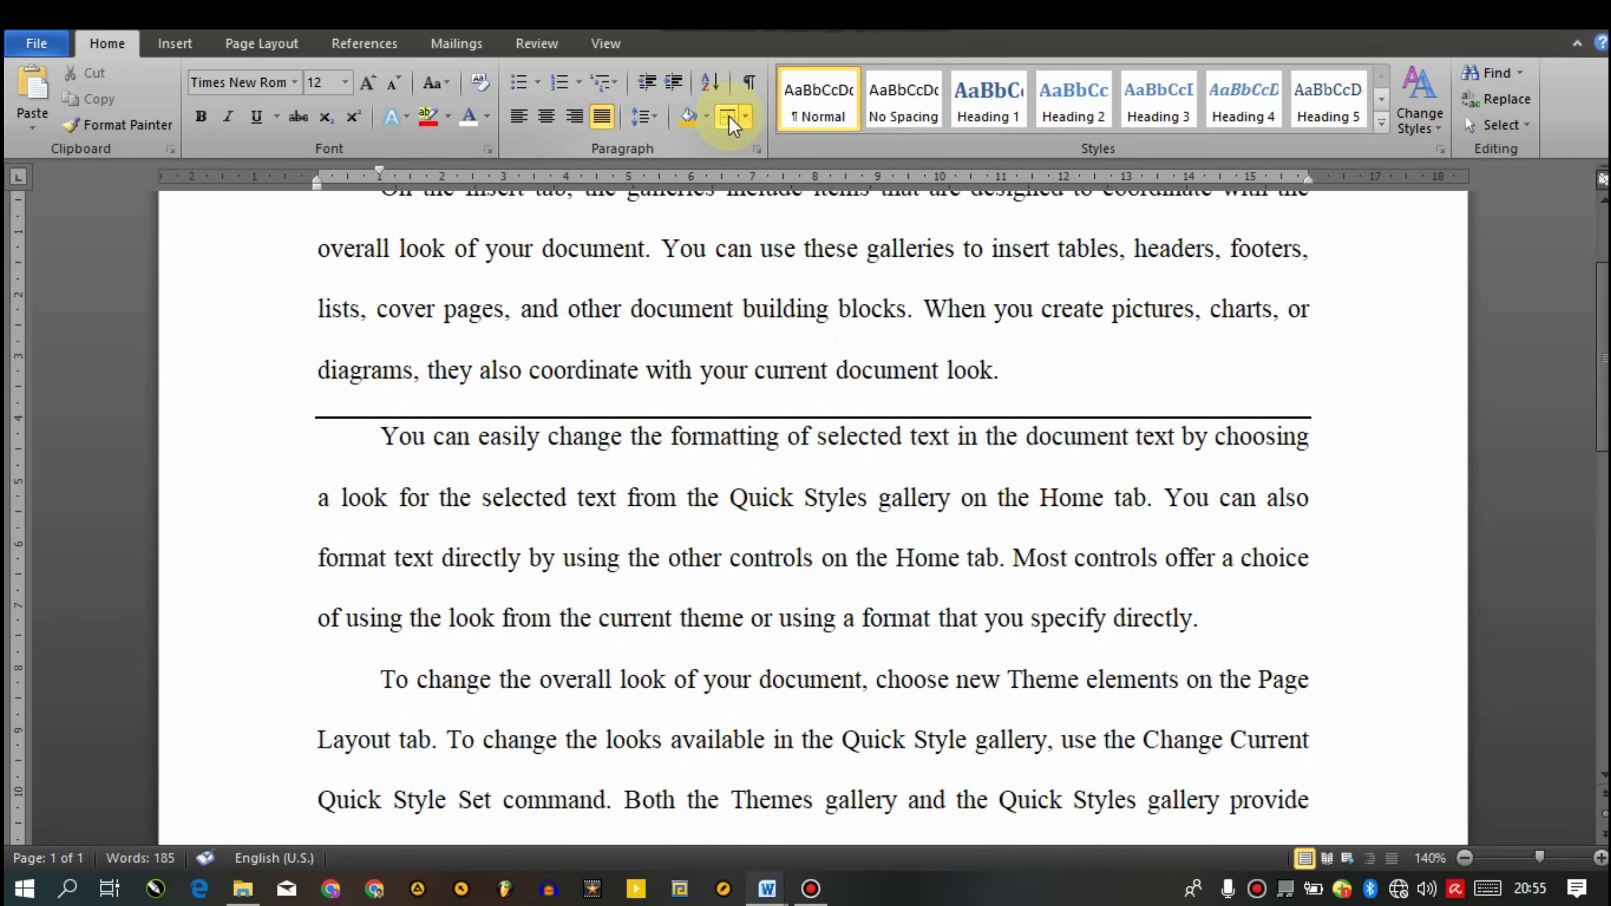
pyautogui.press('Up')
pyautogui.press('Left')
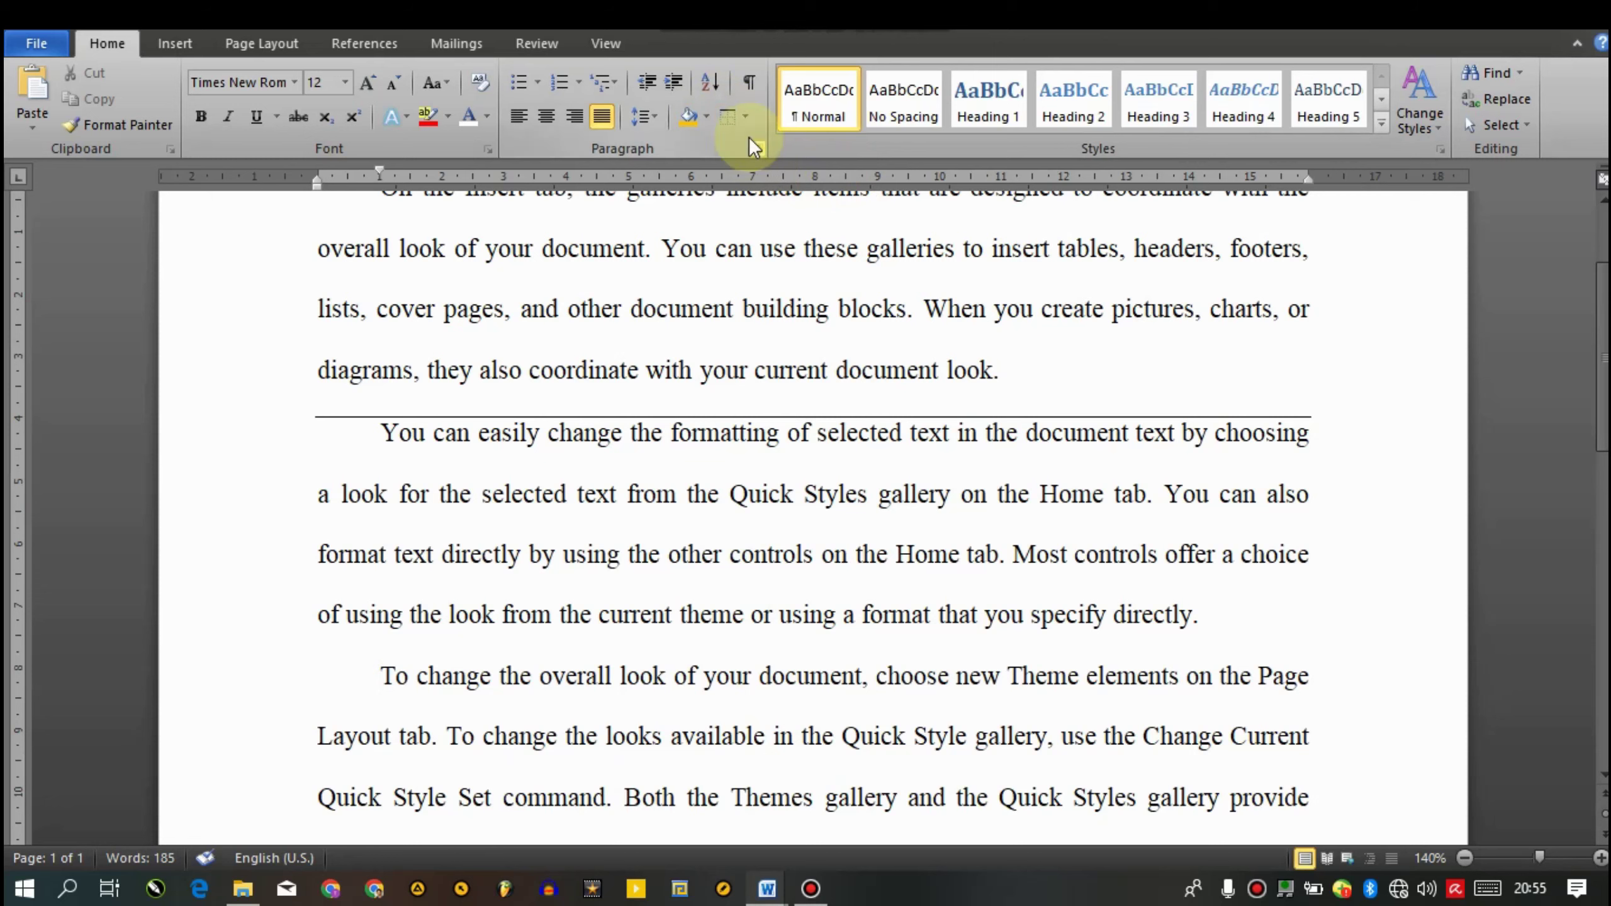
# Add a border line between the second and third paragraphs
pyautogui.click(746, 116)
pyautogui.press('Down')
pyautogui.press('Return')
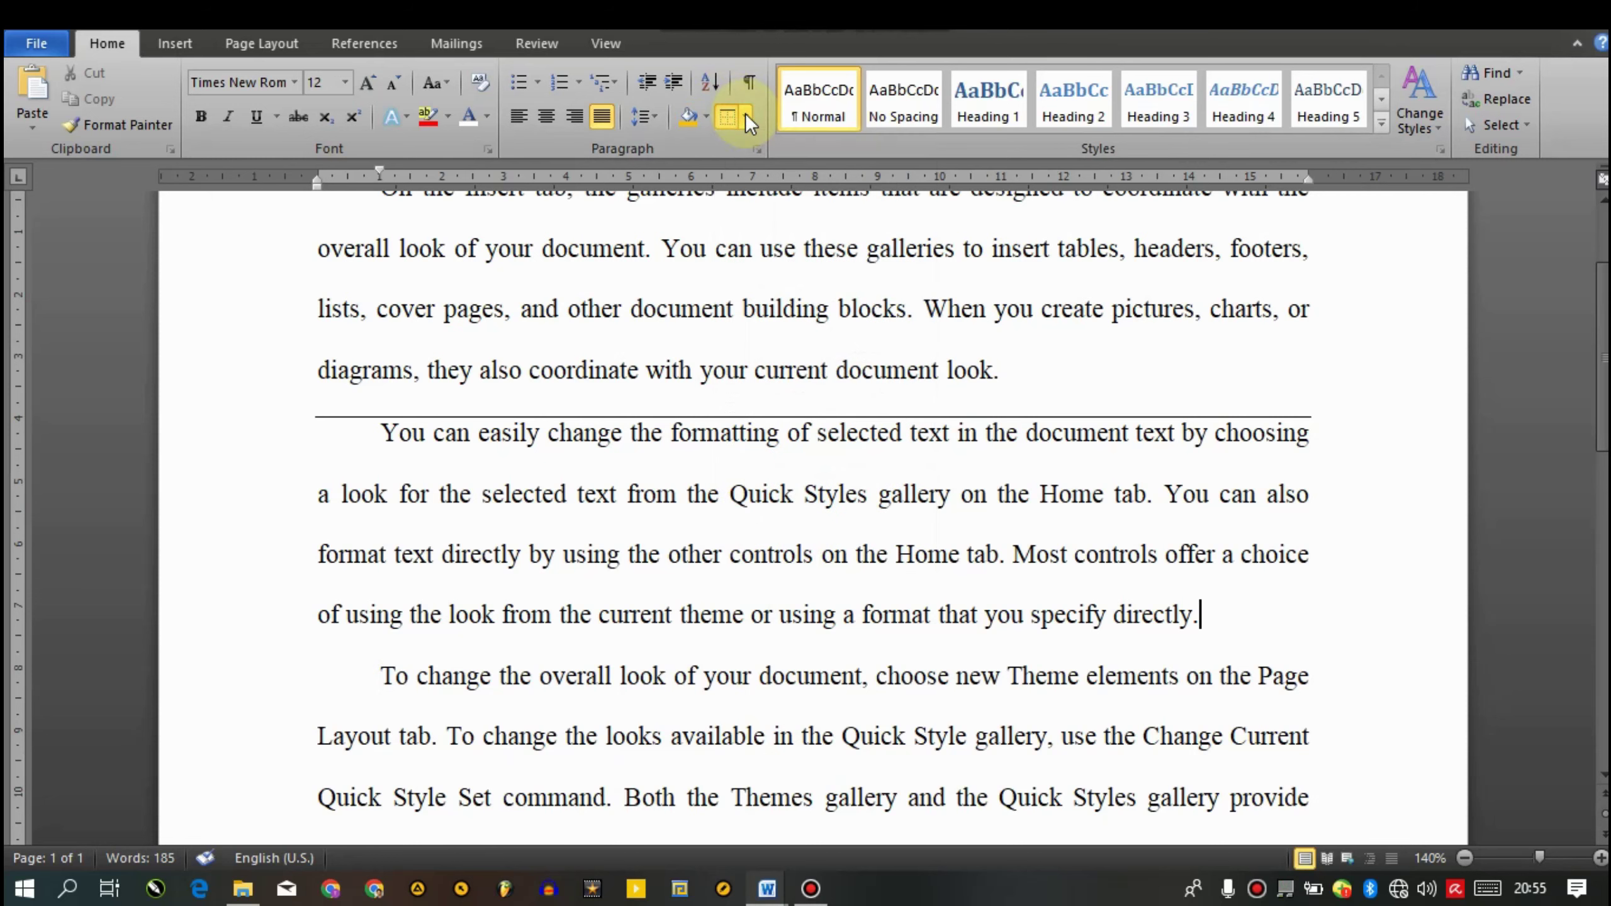
pyautogui.press('Right')
pyautogui.press('Right')
# Apply all borders to the whole text and check the bordered page in the print preview
pyautogui.hotkey('ctrl', 'a')
pyautogui.click(745, 116)
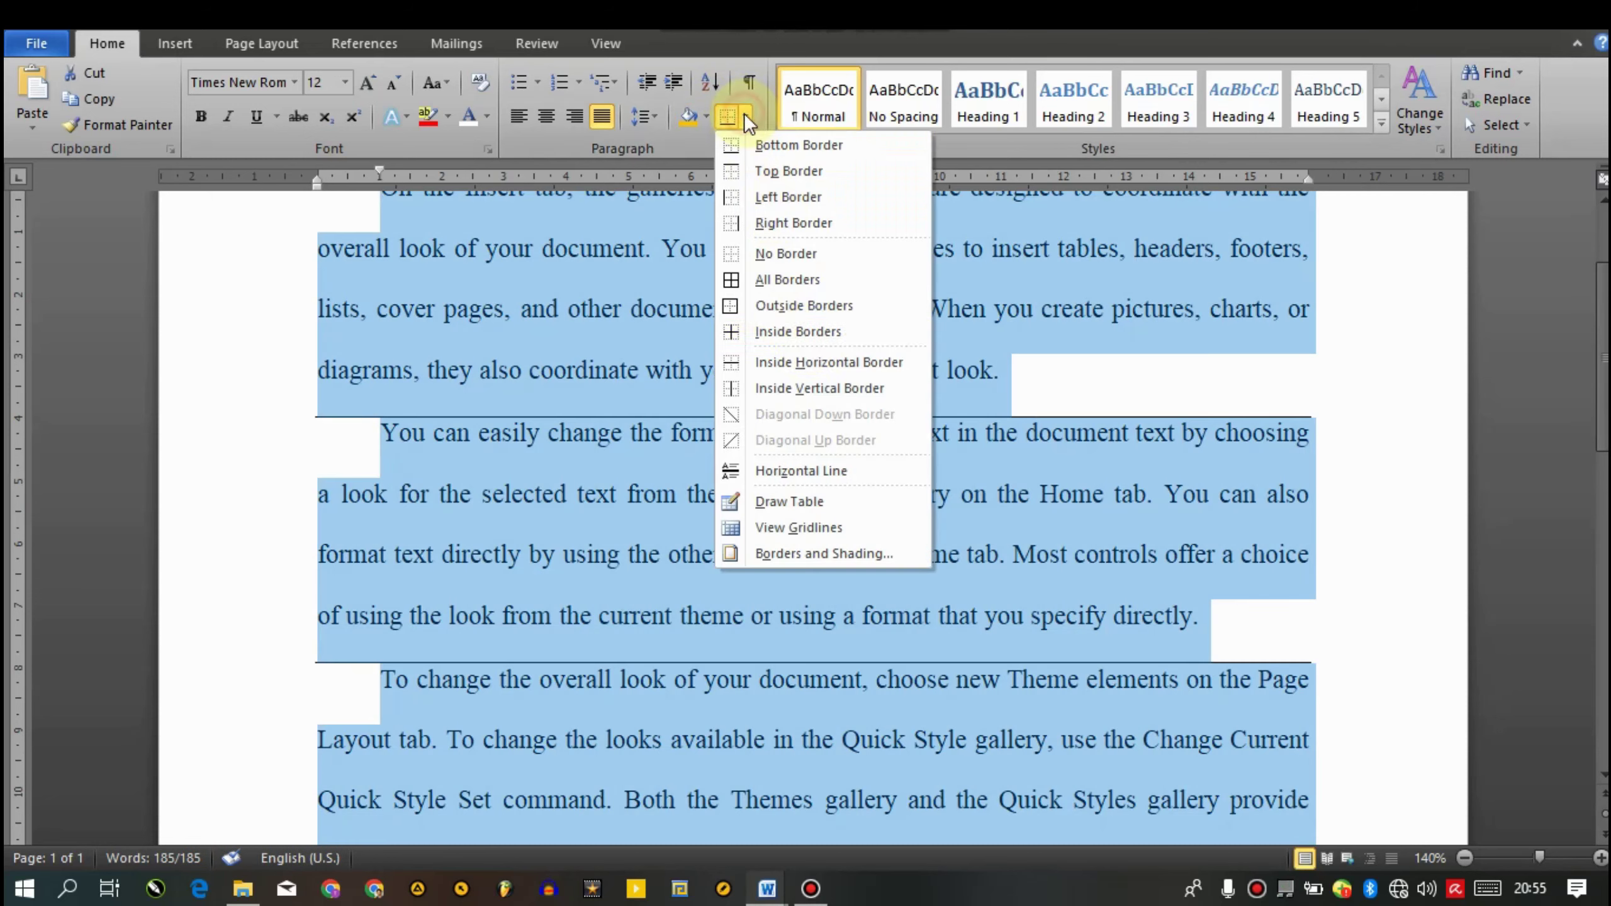
pyautogui.click(775, 280)
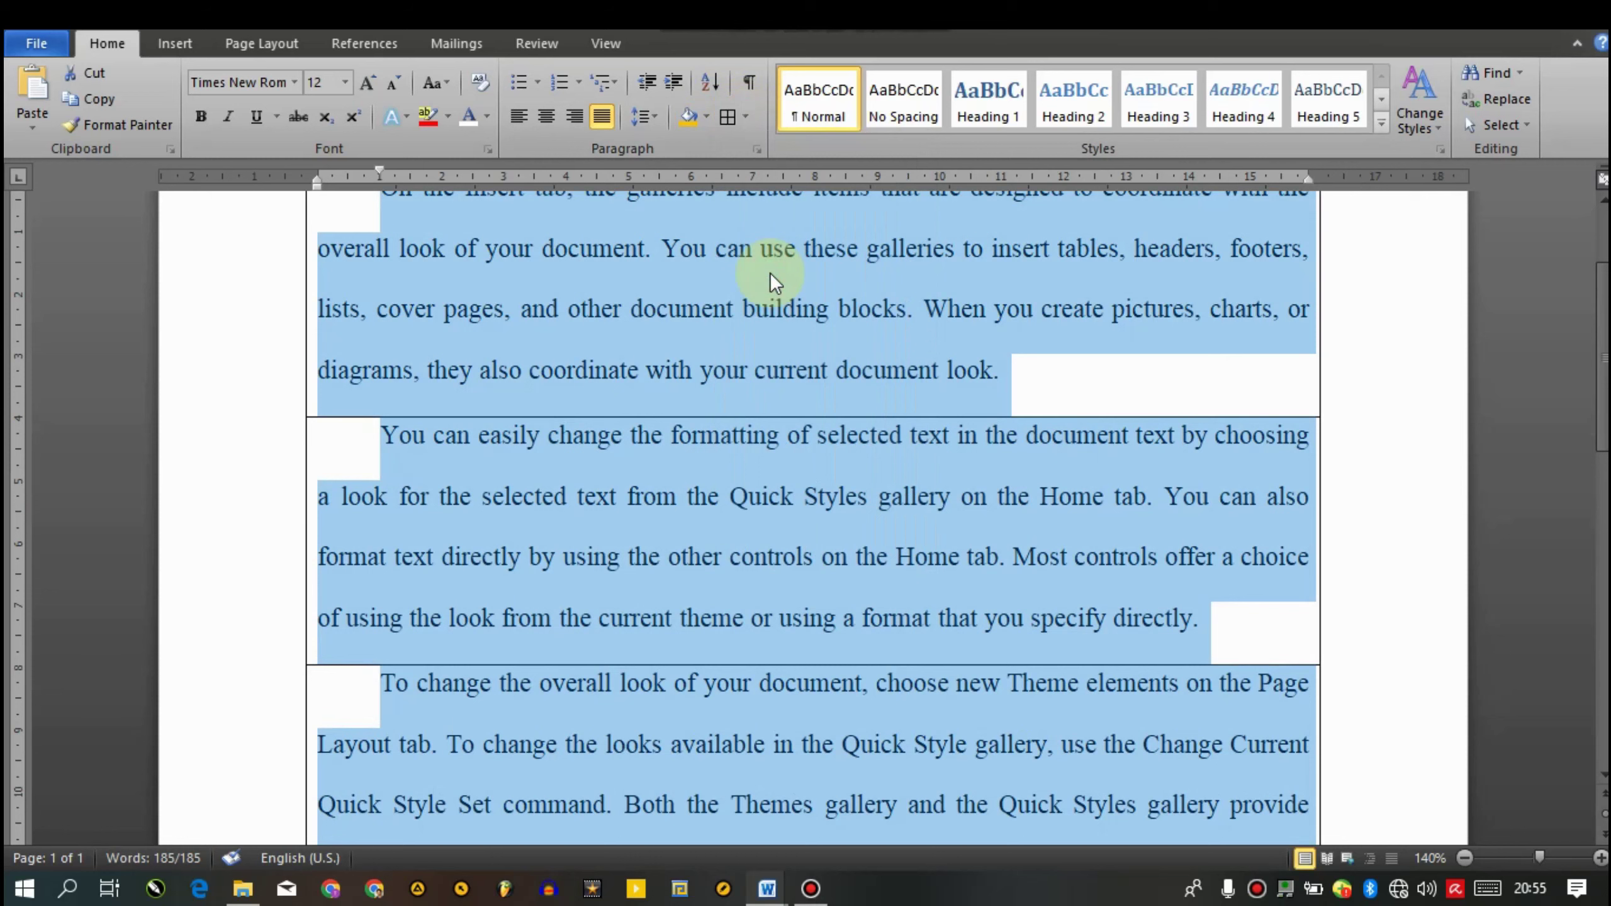
pyautogui.click(747, 111)
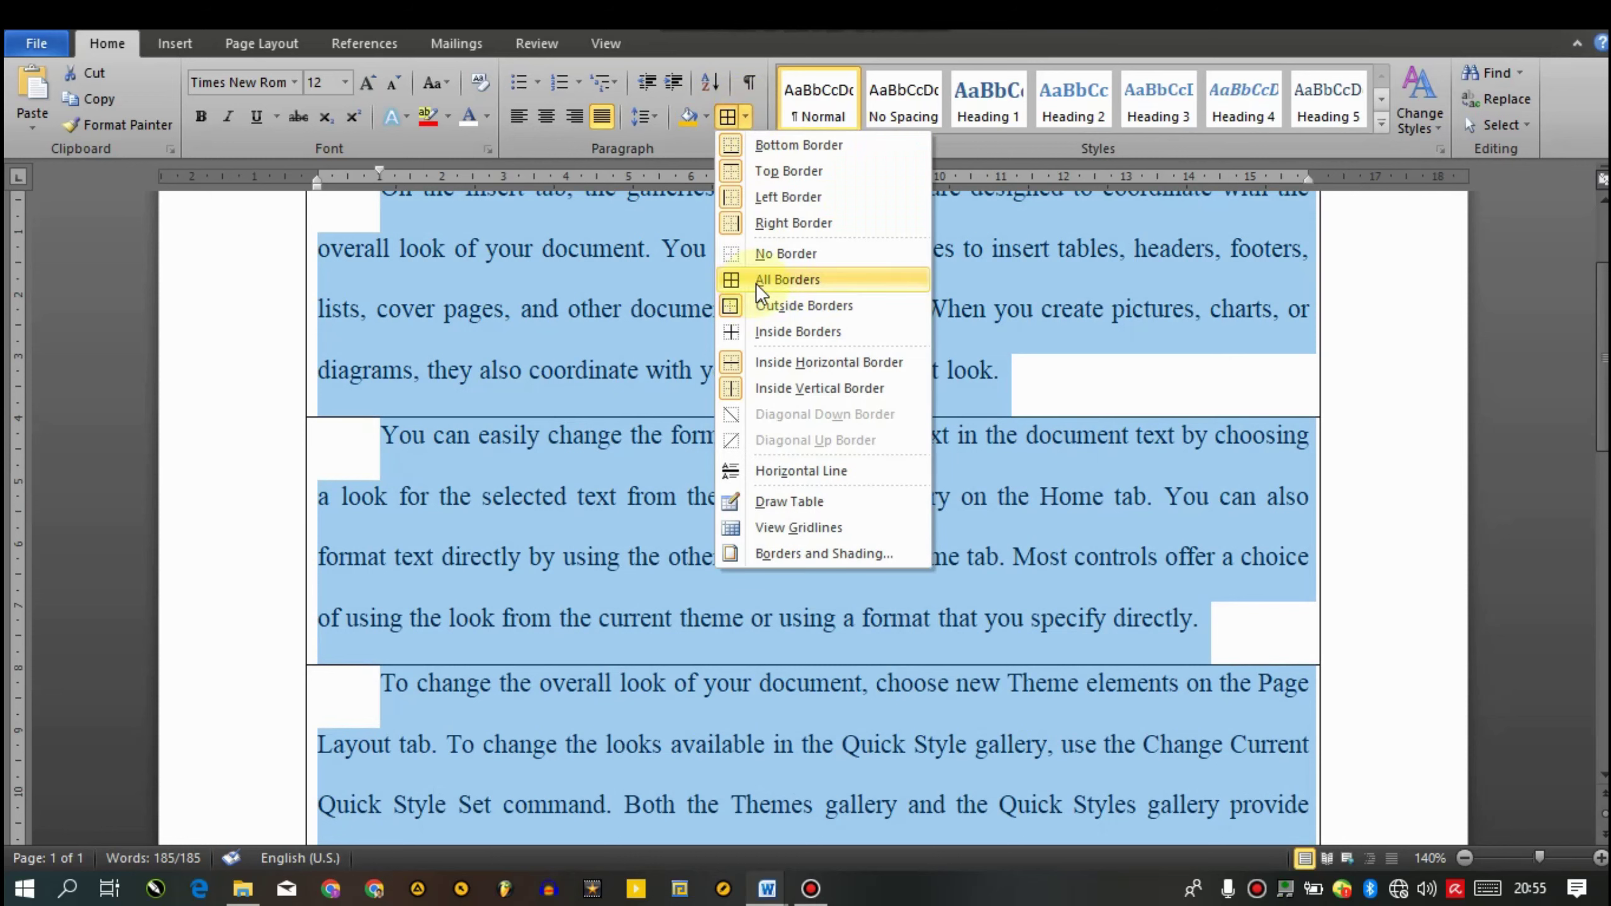
pyautogui.click(951, 545)
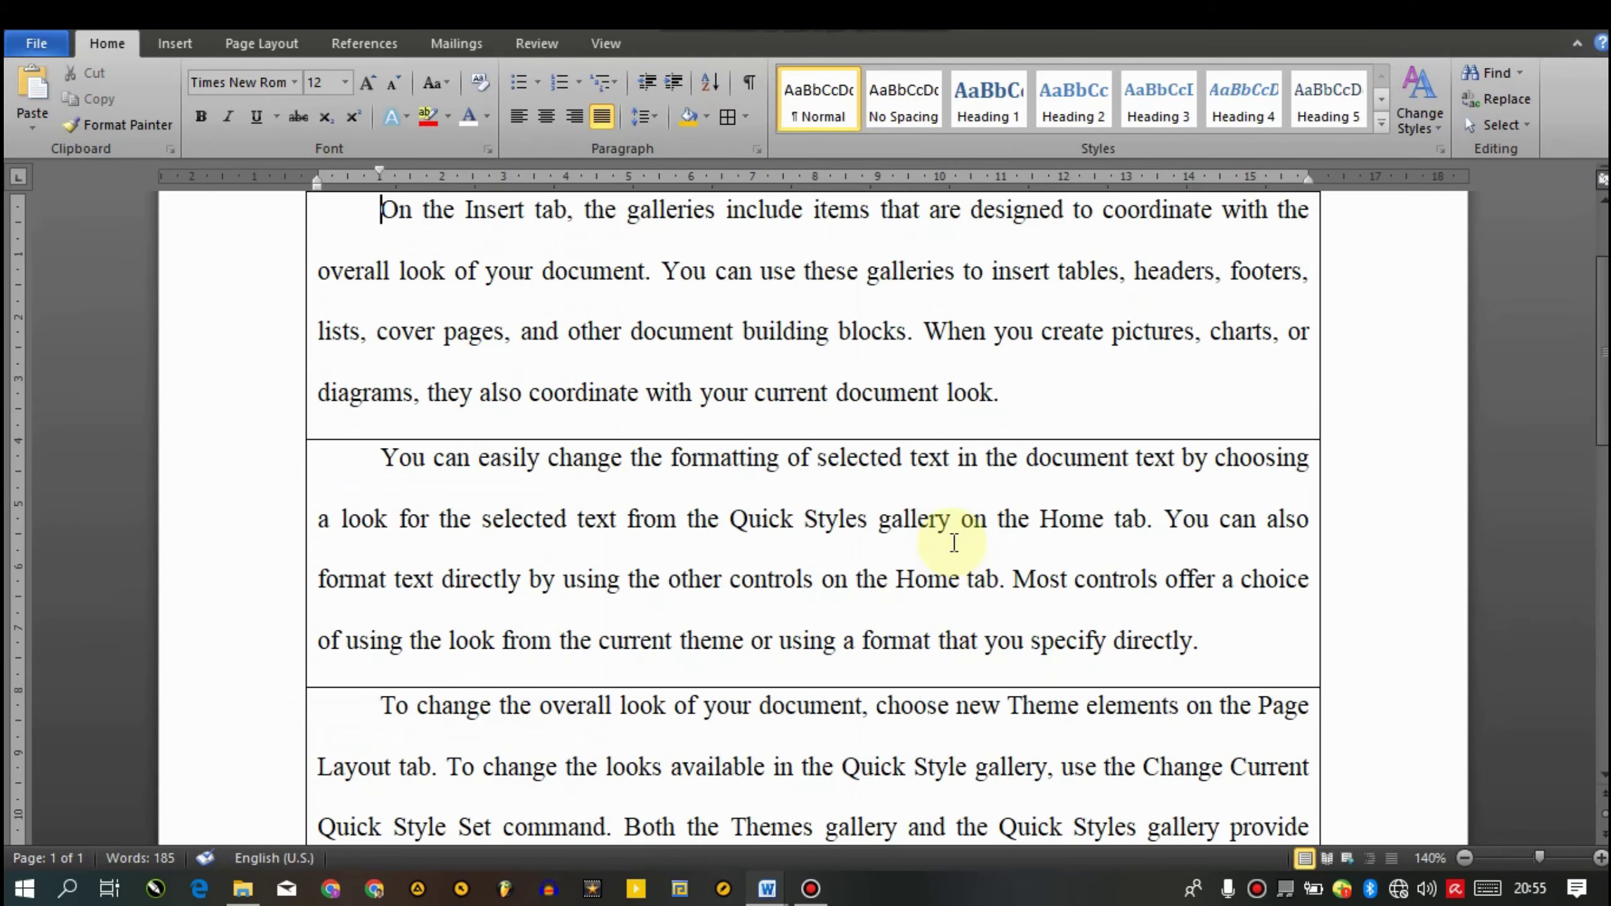
pyautogui.hotkey('ctrl', 'p')
pyautogui.press('Escape')
pyautogui.scroll(-10, 951, 542)
pyautogui.scroll(7, 952, 542)
# Delete the two empty bordered paragraphs below the last text paragraph
pyautogui.press('Down')
pyautogui.press('Down')
pyautogui.press('Down')
pyautogui.press('Down')
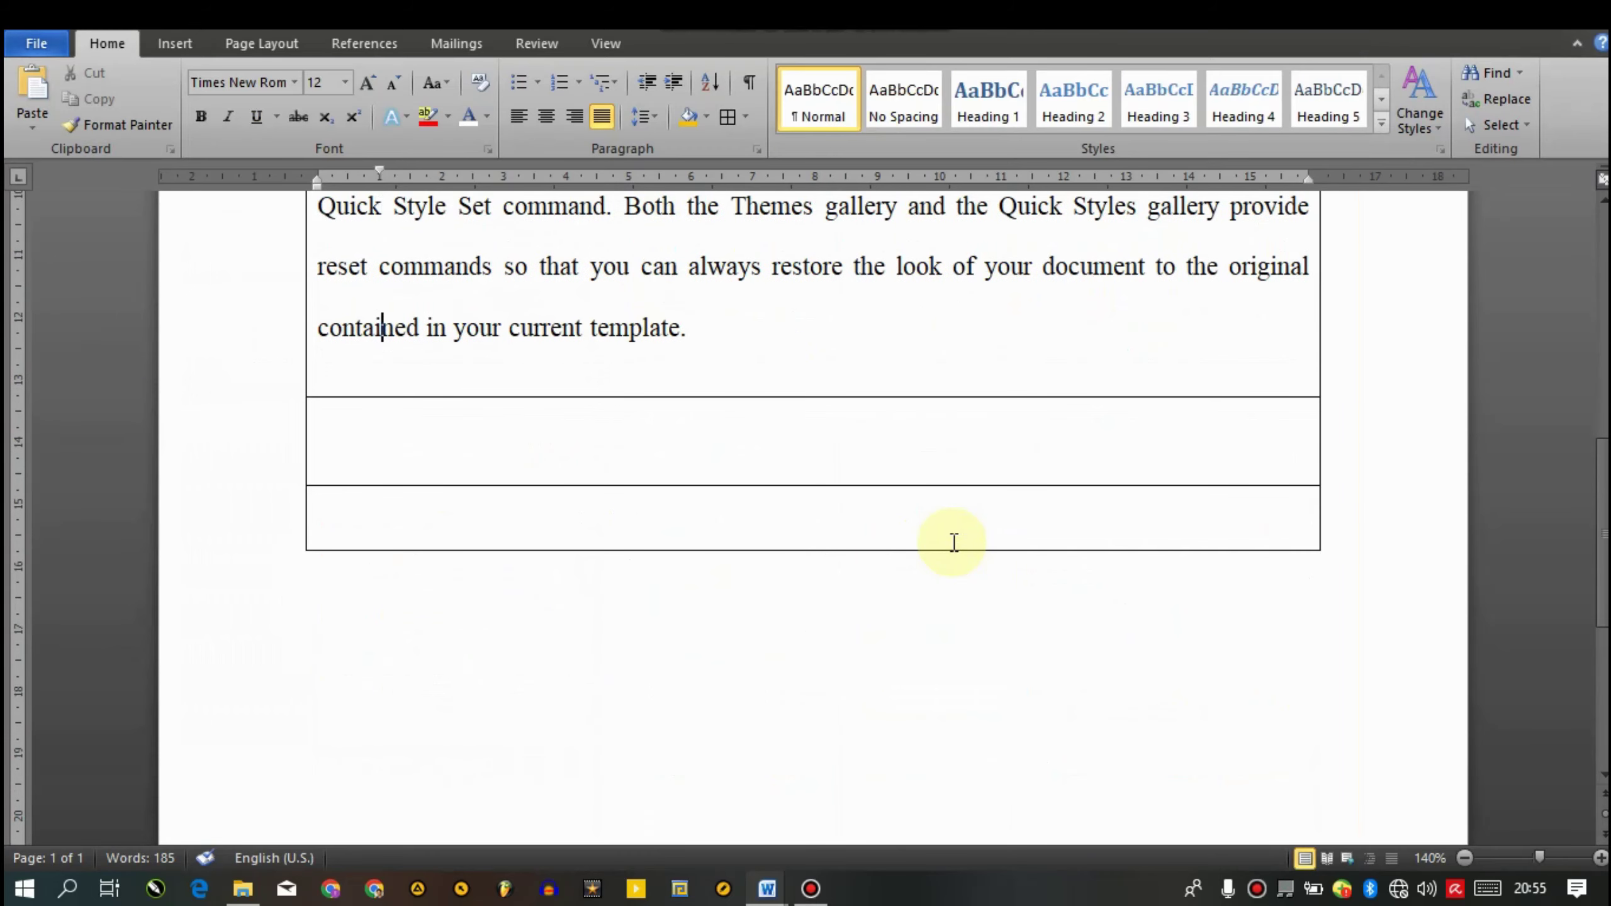
pyautogui.press('Up')
pyautogui.hotkey('shift', 'Down')
pyautogui.press('BackSpace')
pyautogui.hotkey('shift', 'Down')
pyautogui.press('BackSpace')
# Clear all formatting, including fonts, indents, spacing and borders, from the whole text
pyautogui.hotkey('ctrl', 'Home')
pyautogui.hotkey('ctrl', 'a')
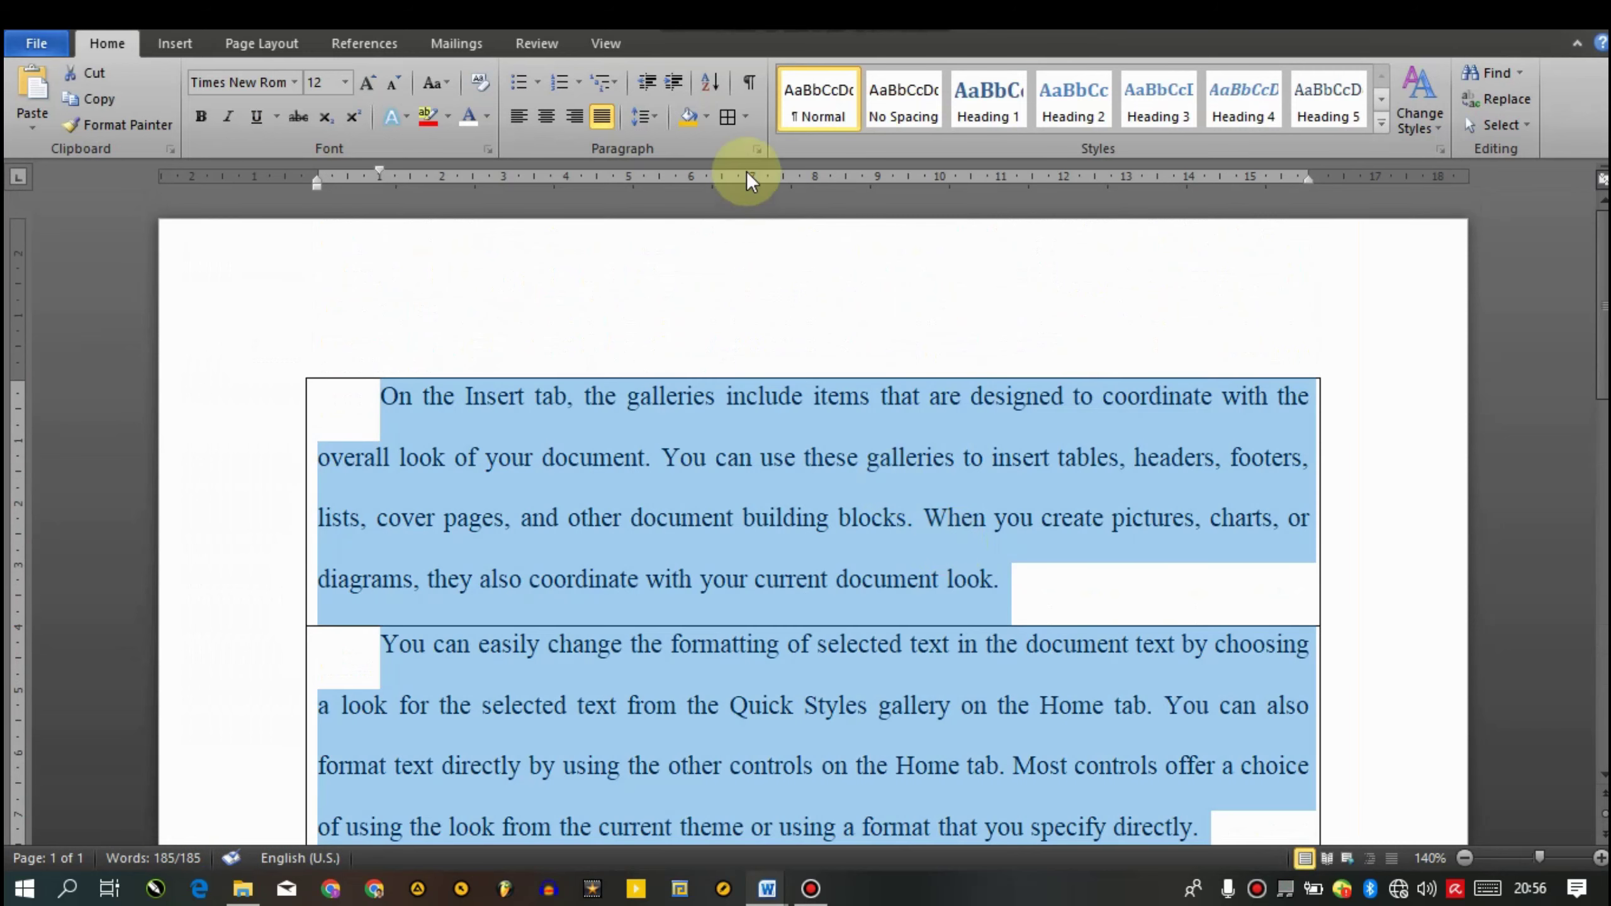
pyautogui.click(480, 80)
pyautogui.click(706, 492)
# Add blank lines below the first paragraph and insert a table of three columns and seven rows there
pyautogui.press('Down')
pyautogui.press('Up')
pyautogui.press('Right')
pyautogui.press('Return')
pyautogui.press('Return')
pyautogui.press('Up')
pyautogui.press('Up')
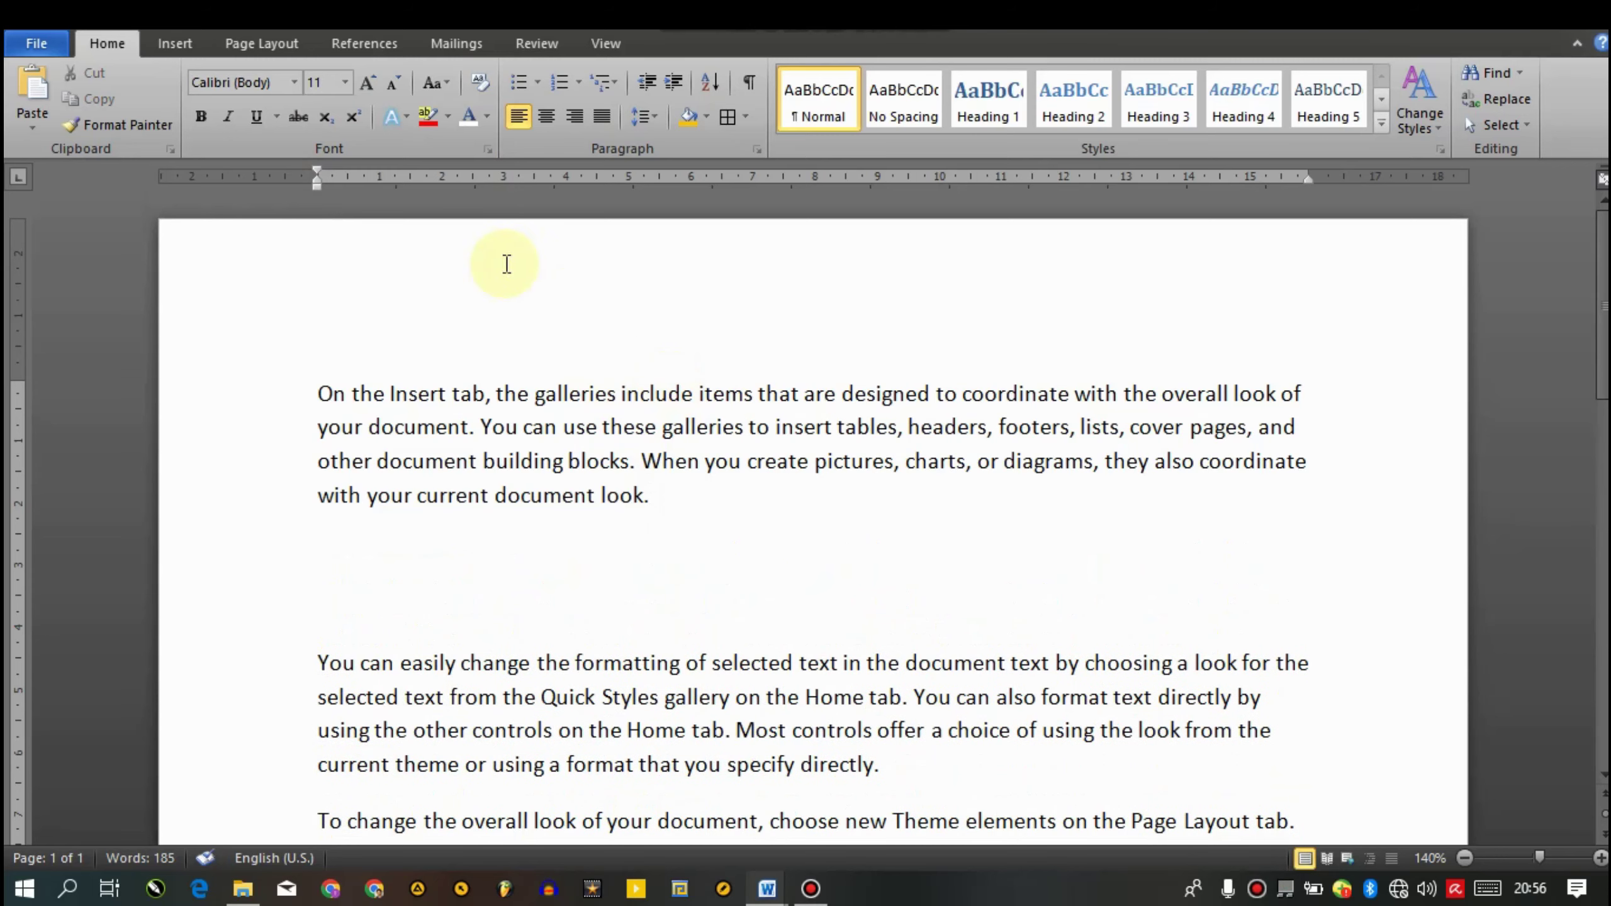
pyautogui.click(186, 55)
pyautogui.click(192, 98)
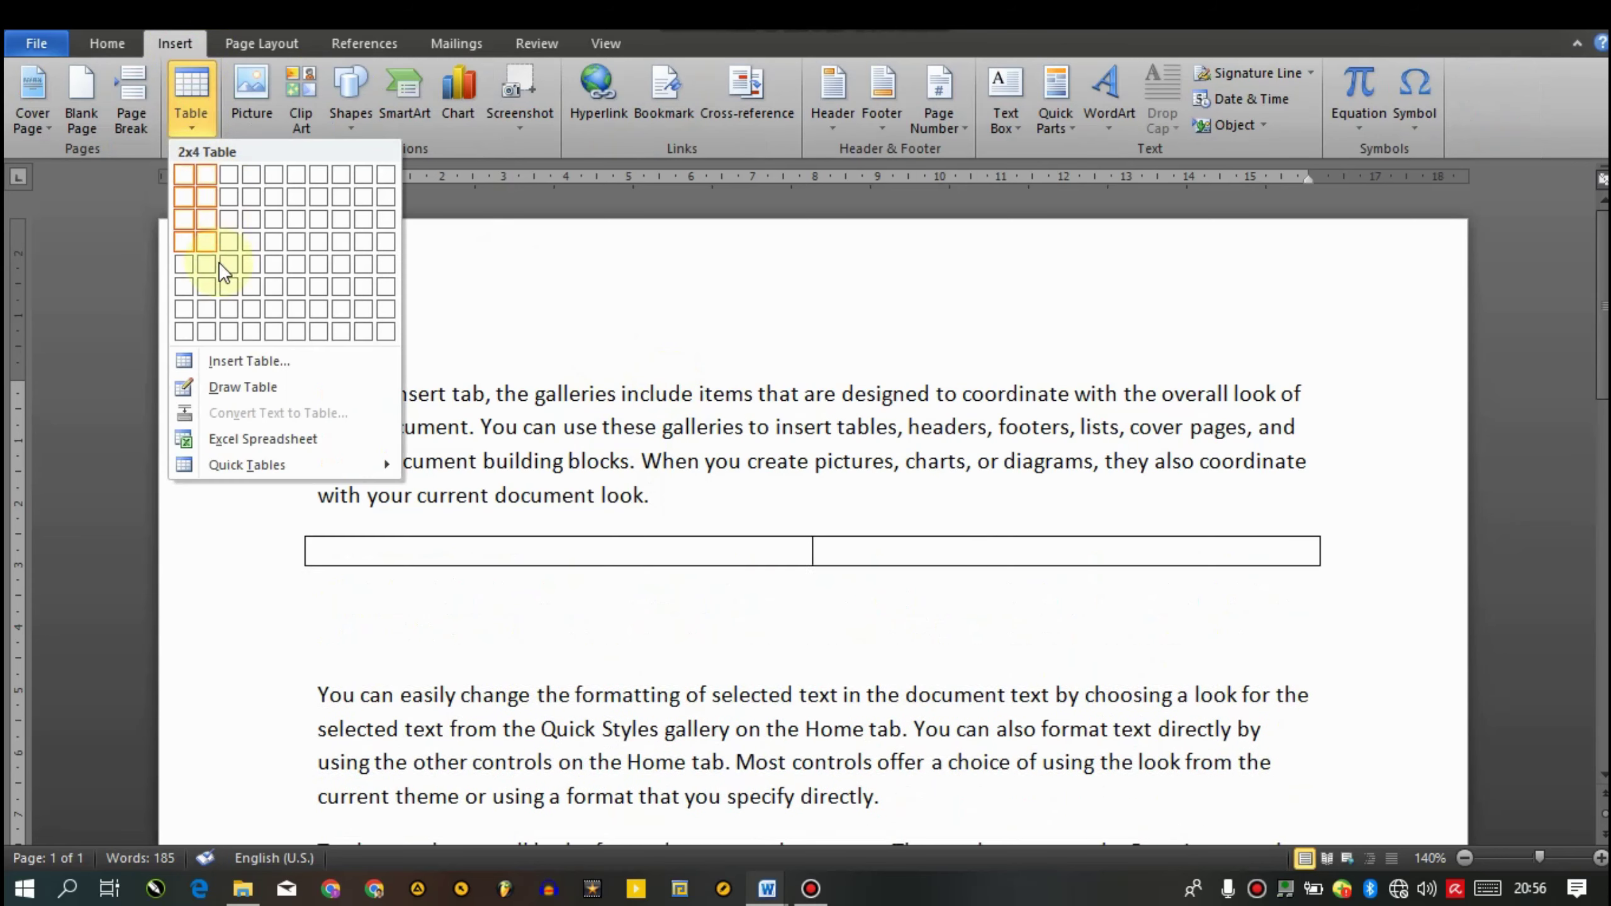
pyautogui.click(229, 309)
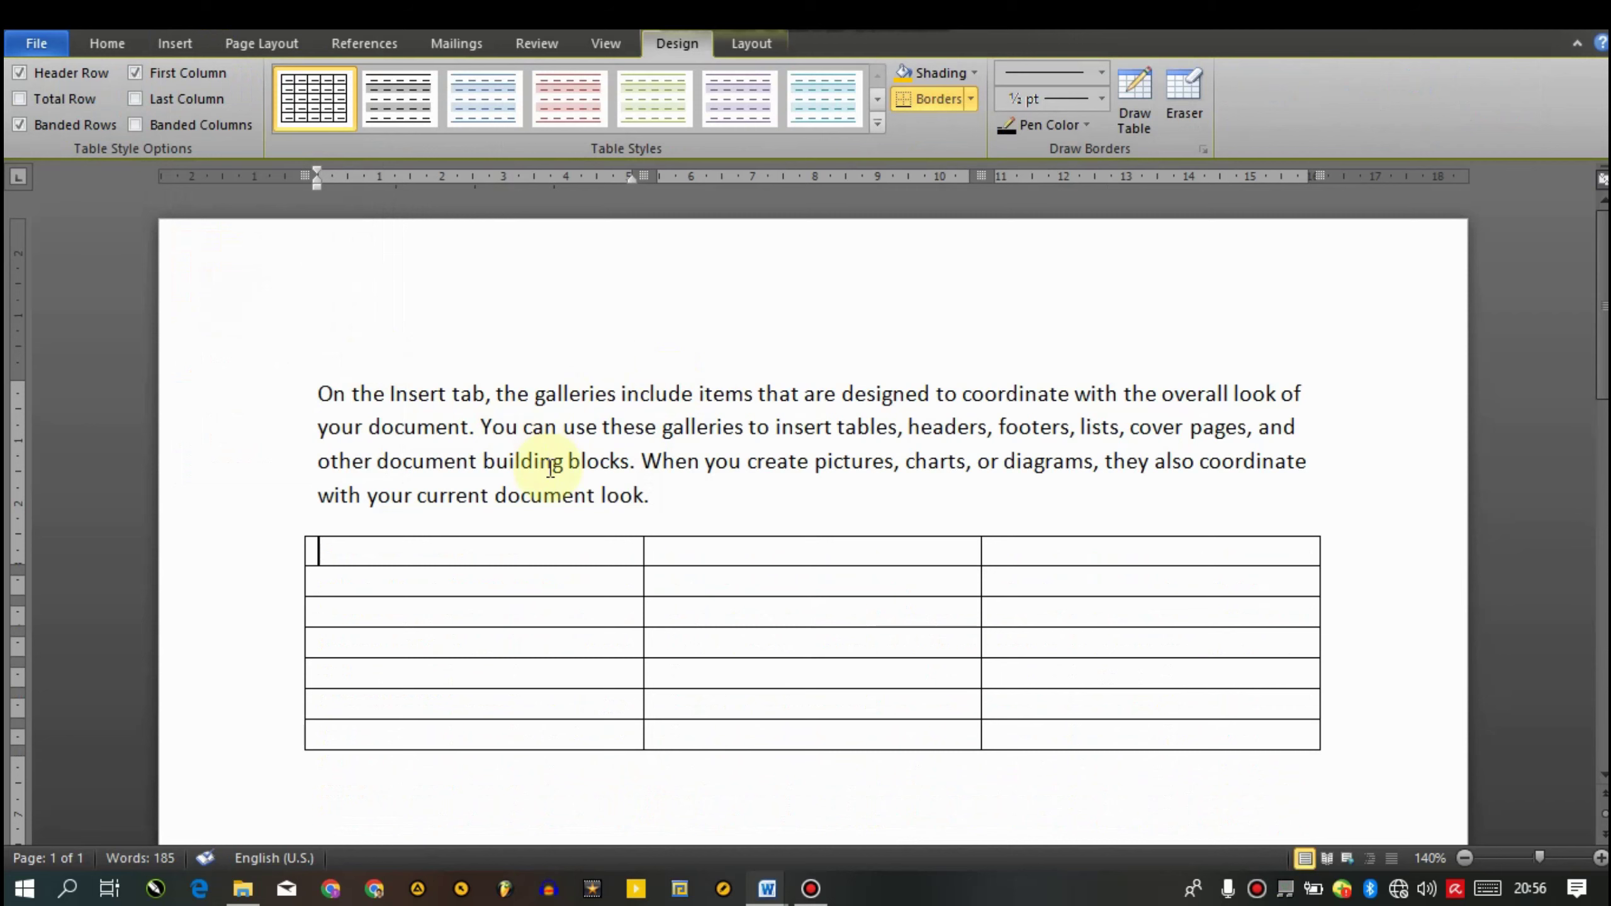
# Select all the cells of the new table, check its border setting, and deselect the table
pyautogui.hotkey('shift', 'Right')
pyautogui.hotkey('shift', 'Down')
pyautogui.hotkey('shift', 'Down')
pyautogui.hotkey('shift', 'Down')
pyautogui.hotkey('shift', 'Down')
pyautogui.hotkey('shift', 'Down')
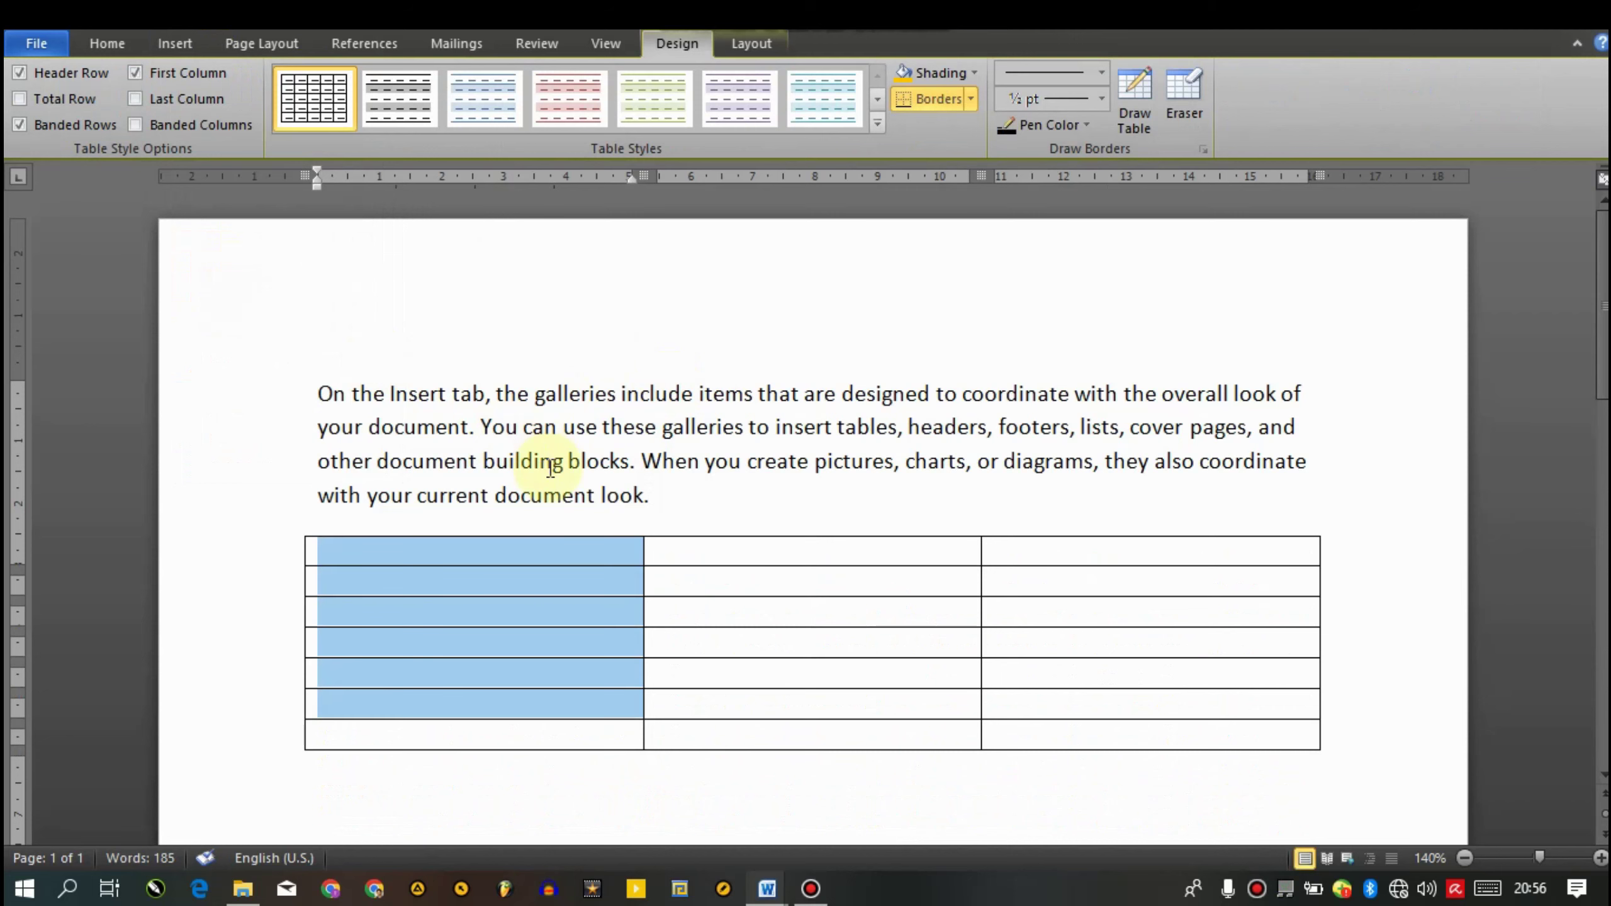
pyautogui.hotkey('shift', 'Right')
pyautogui.hotkey('shift', 'Right')
pyautogui.hotkey('shift', 'Down')
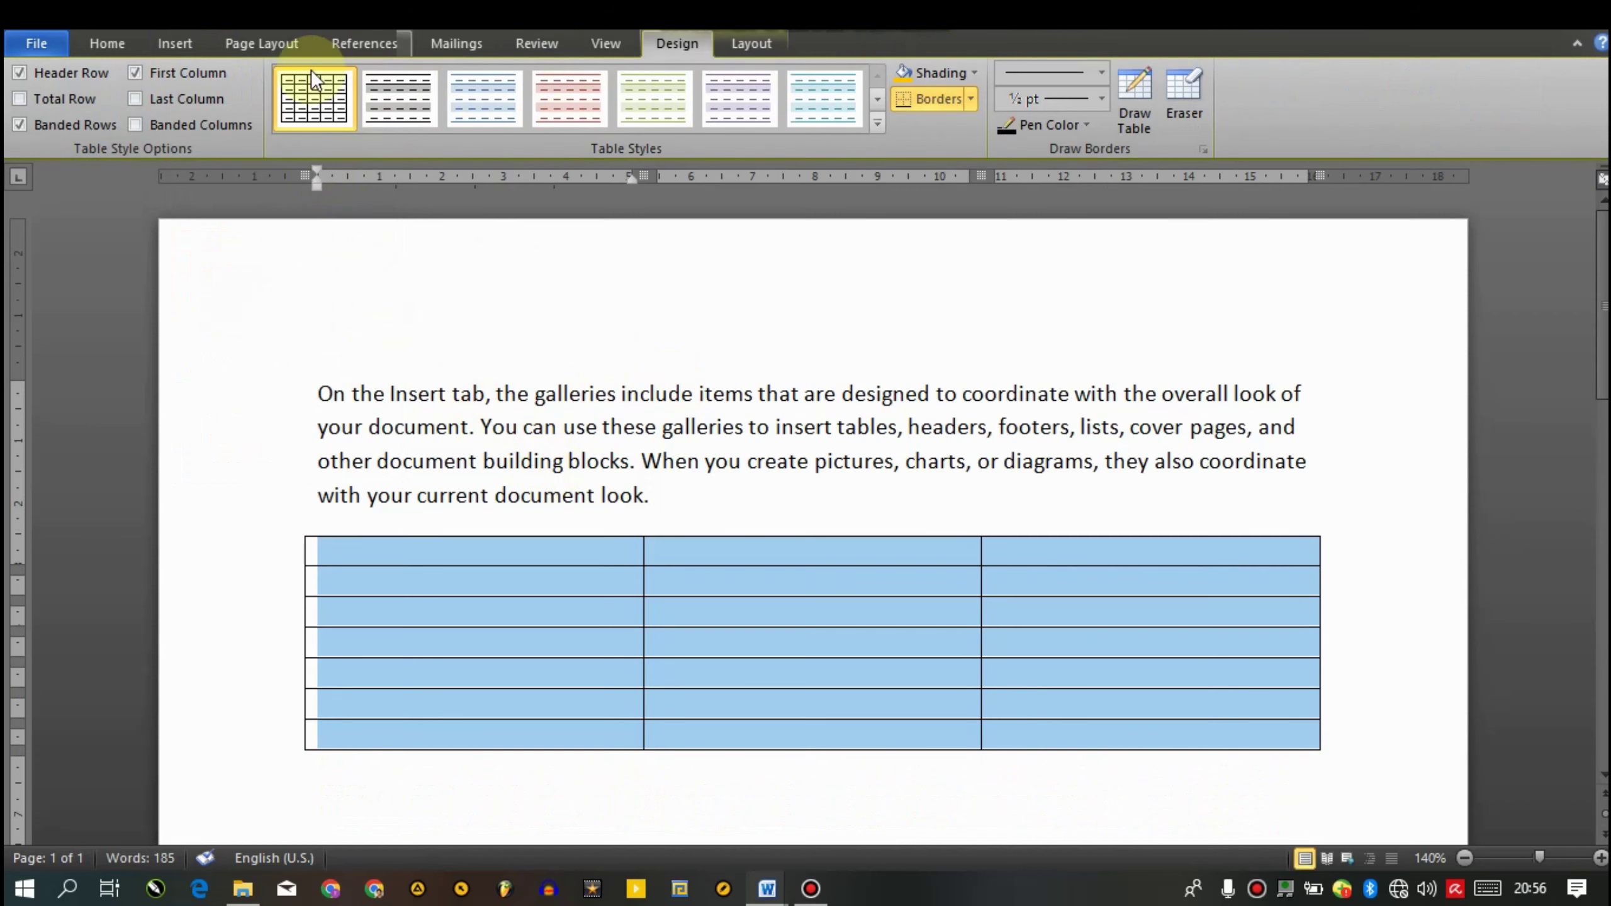
pyautogui.click(95, 39)
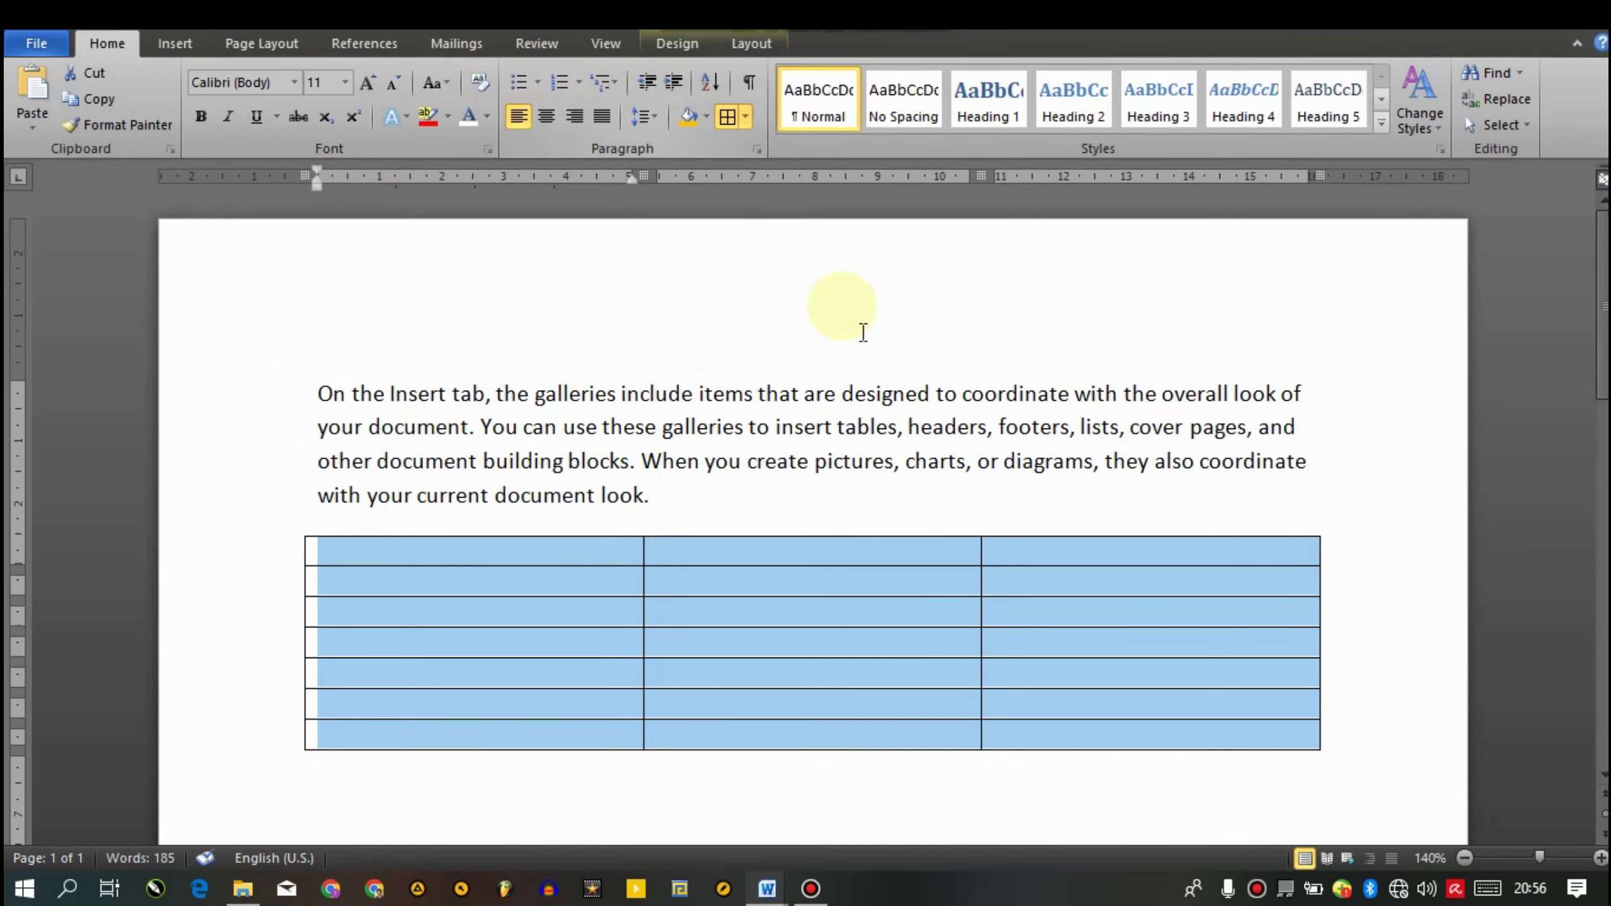
pyautogui.click(821, 455)
pyautogui.click(683, 380)
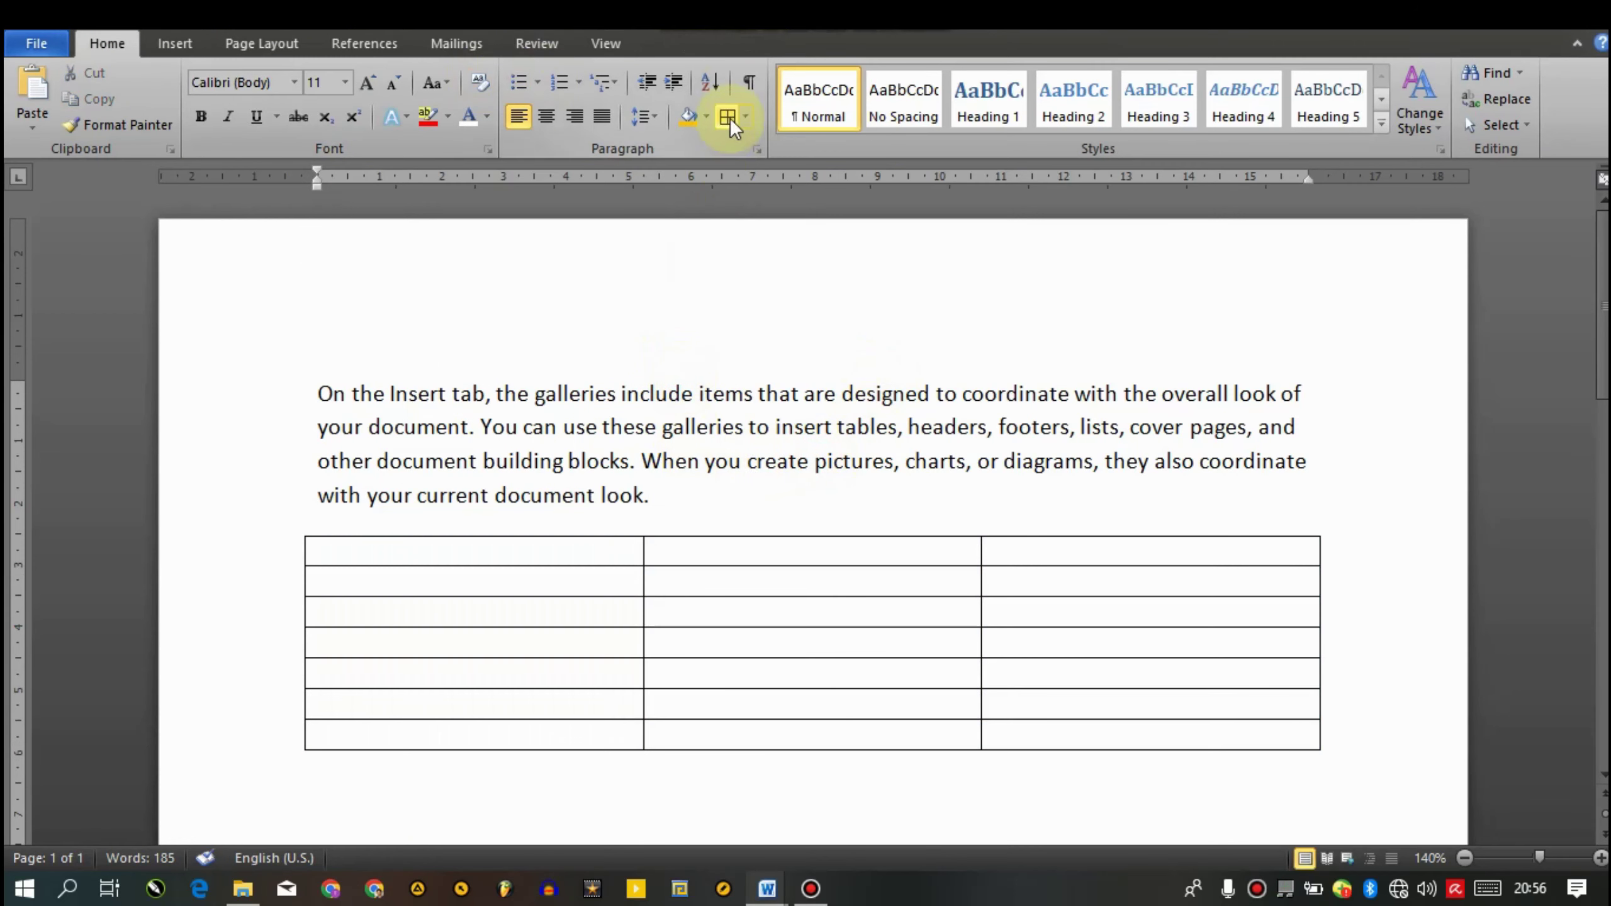
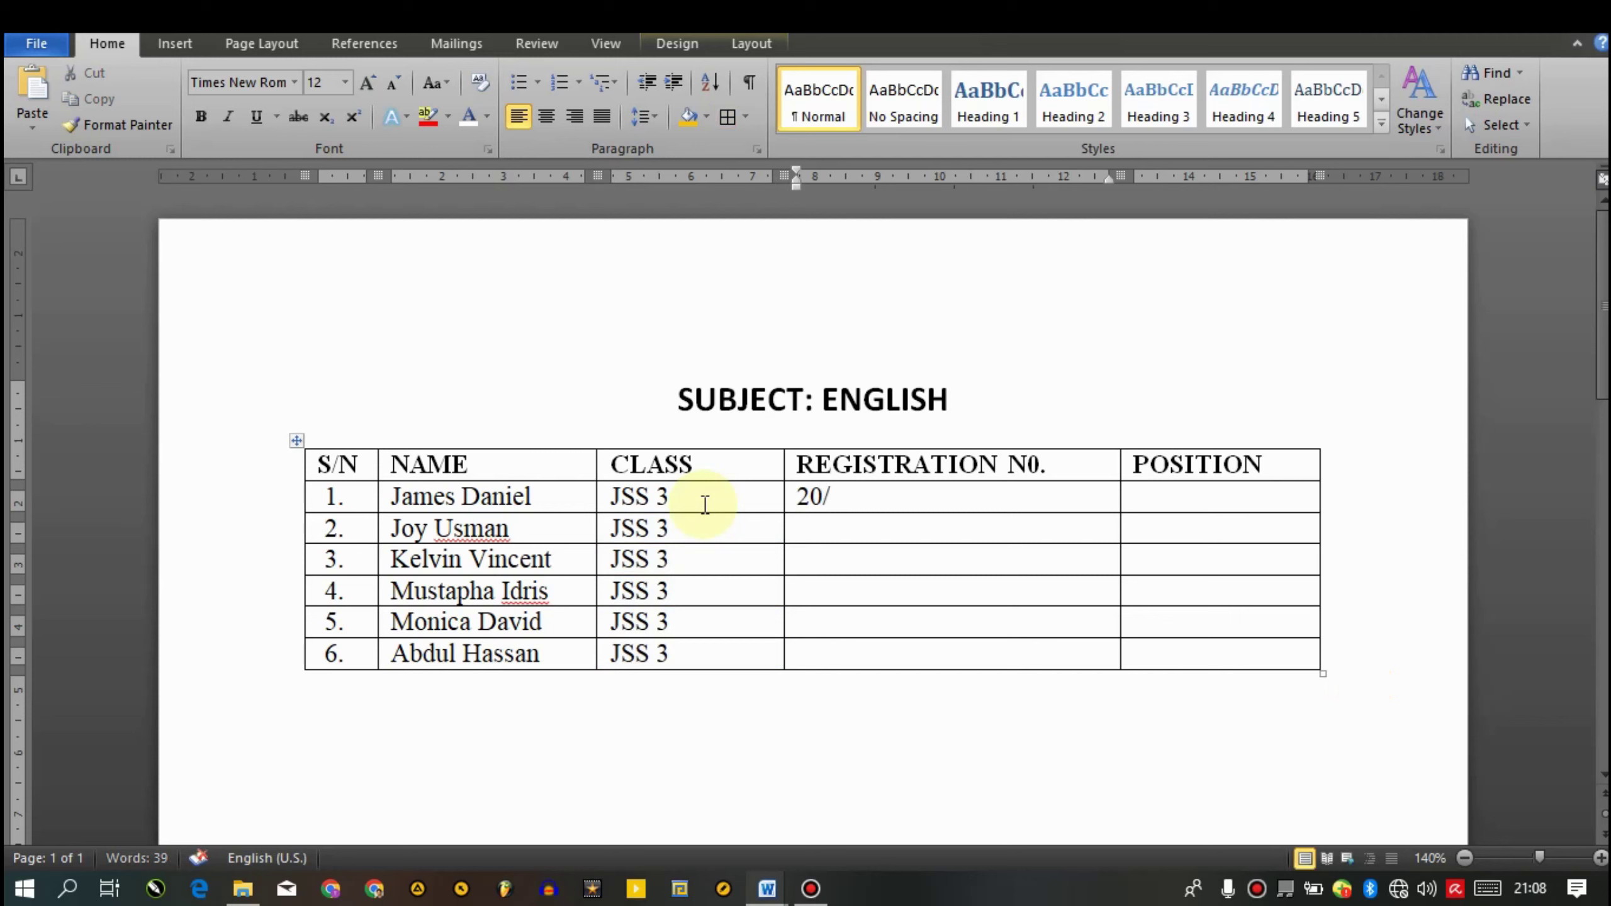
# Fill in the registration numbers of the six students in the REGISTRATION N0. column
pyautogui.write('3278')
pyautogui.write('20/738783')
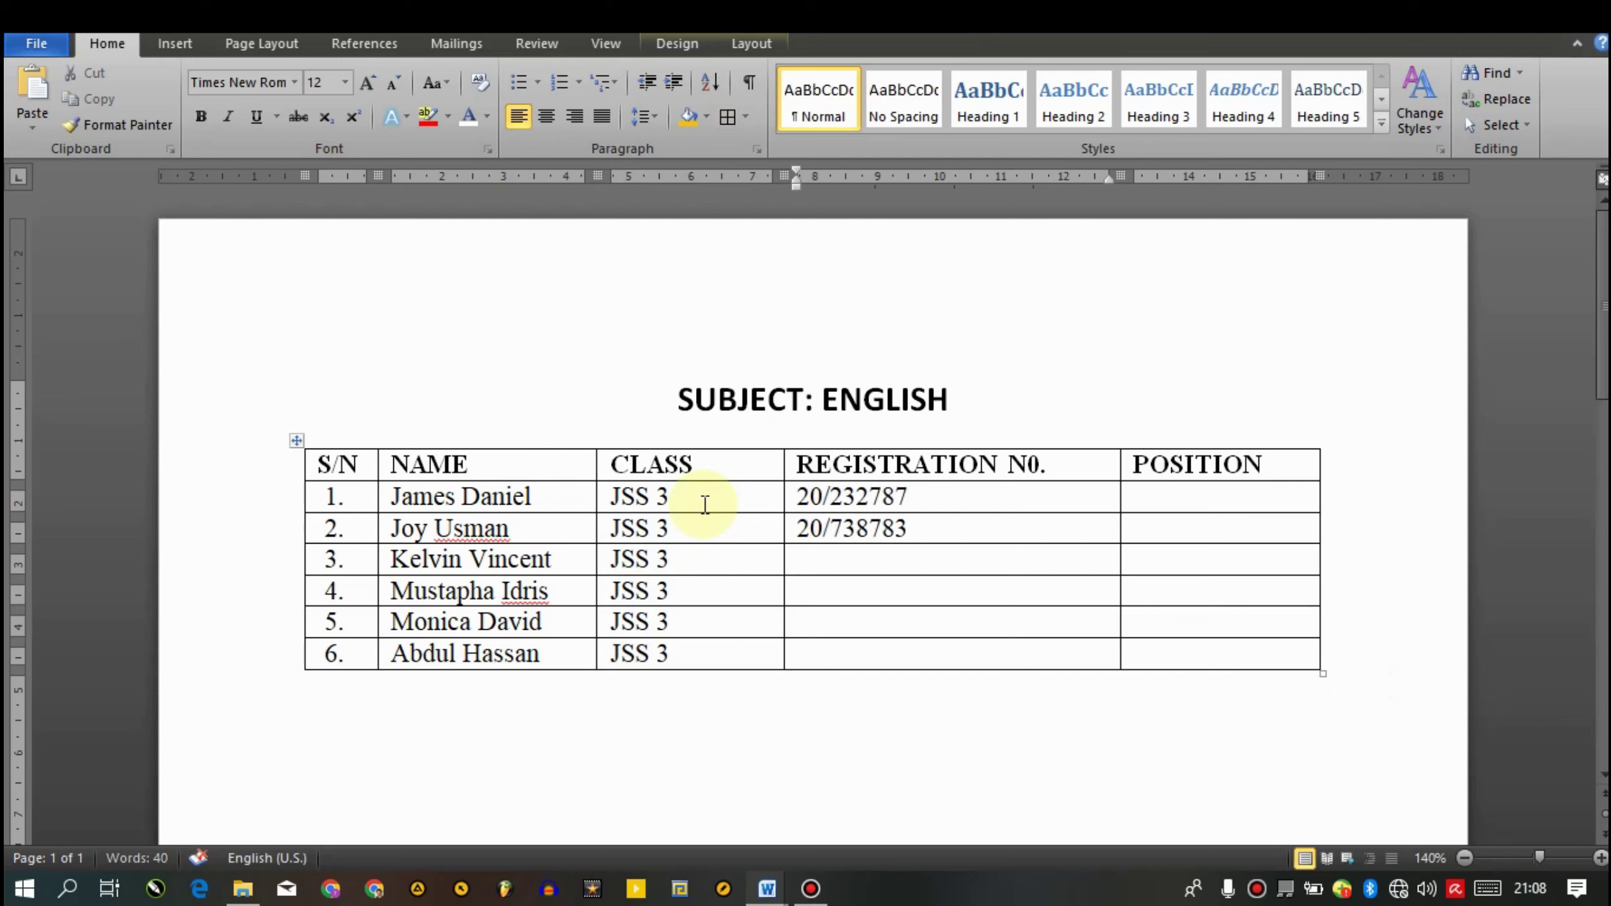
pyautogui.press('Tab')
pyautogui.press('Left')
pyautogui.press('Down')
pyautogui.write('20/897098')
pyautogui.write('20')
pyautogui.write('/859505')
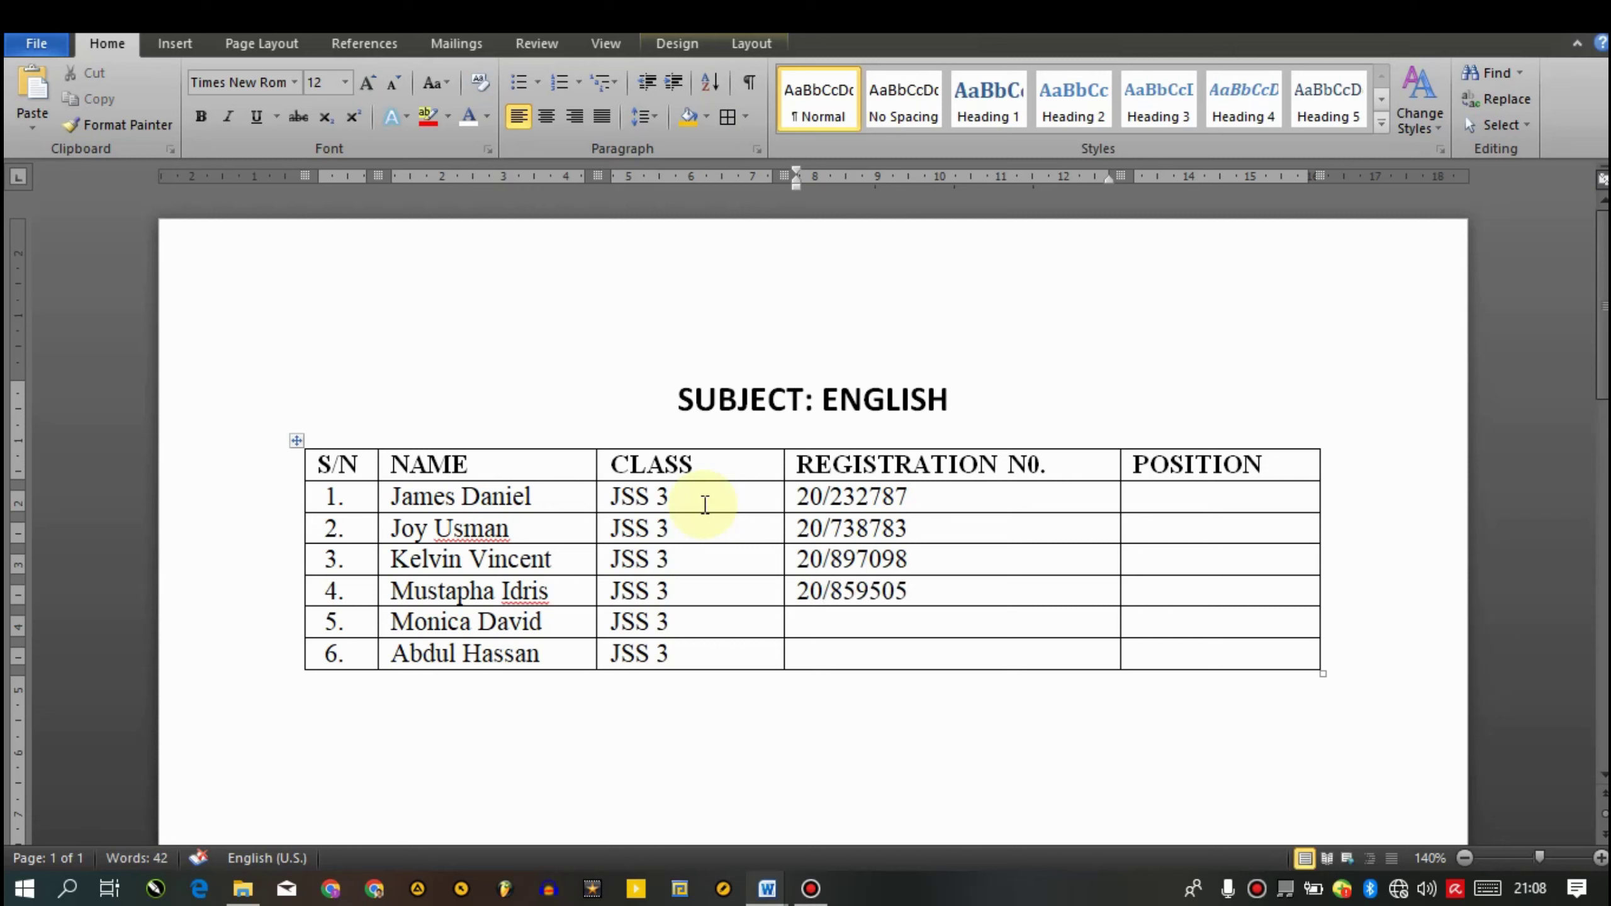
pyautogui.write('820/189785')
pyautogui.press('Down')
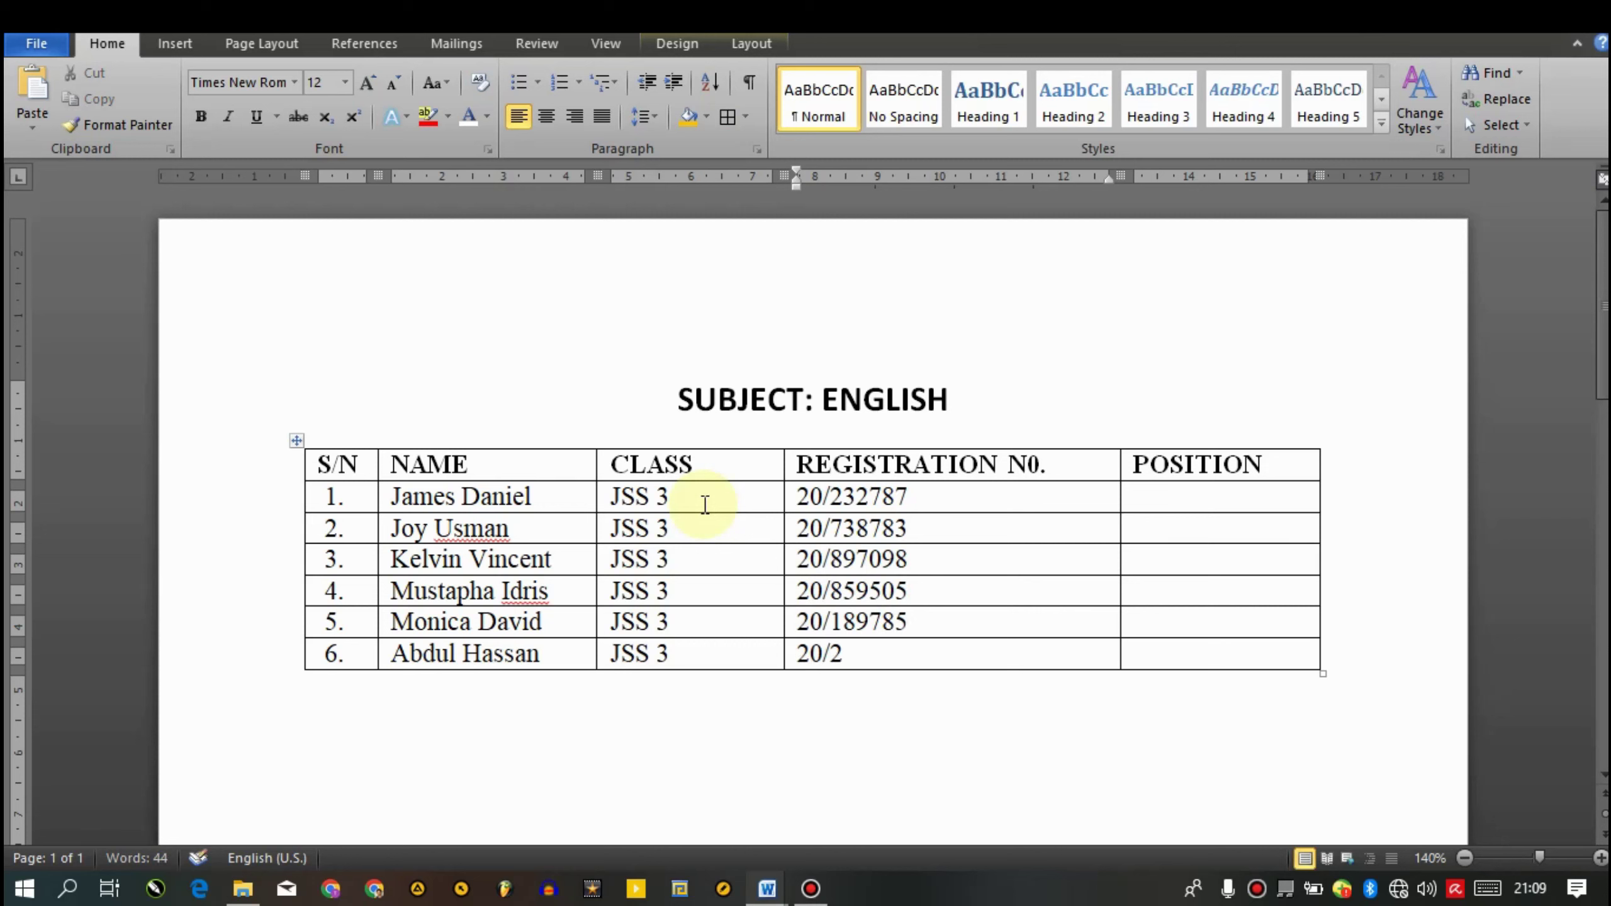
# Enter First, Second and Third in the POSITION column for the first three students
pyautogui.press('Tab')
pyautogui.press('Up')
pyautogui.press('Up')
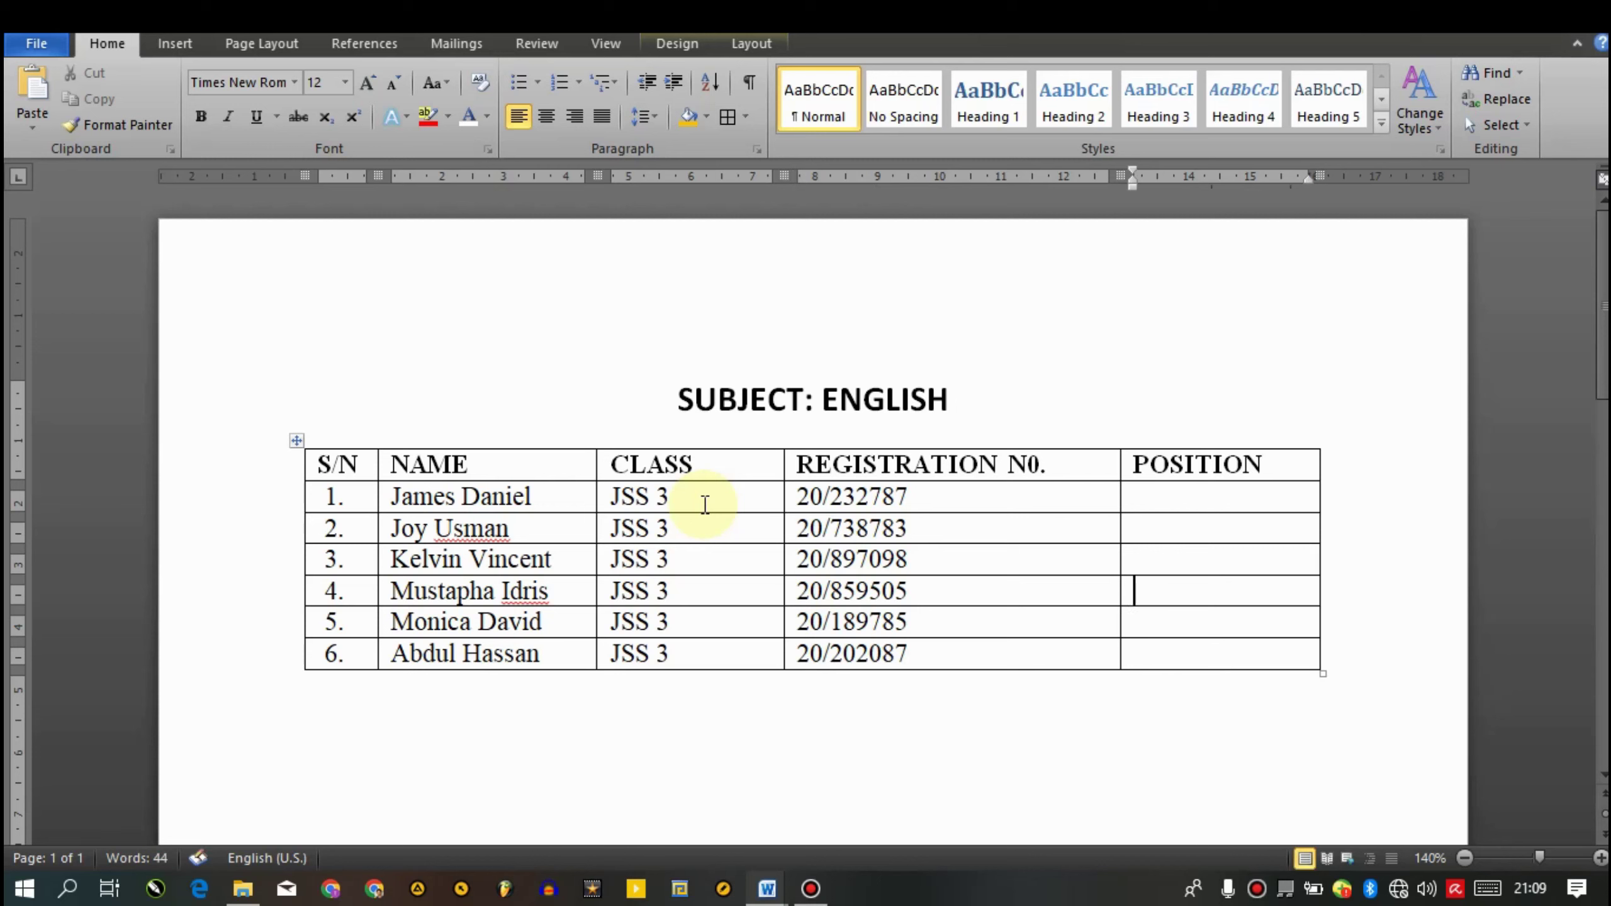
pyautogui.write('First Second')
pyautogui.hotkey('ctrl', 'shift', 'Left')
pyautogui.hotkey('ctrl', 'x')
pyautogui.press('Down')
pyautogui.hotkey('ctrl', 'v')
pyautogui.write('TH')
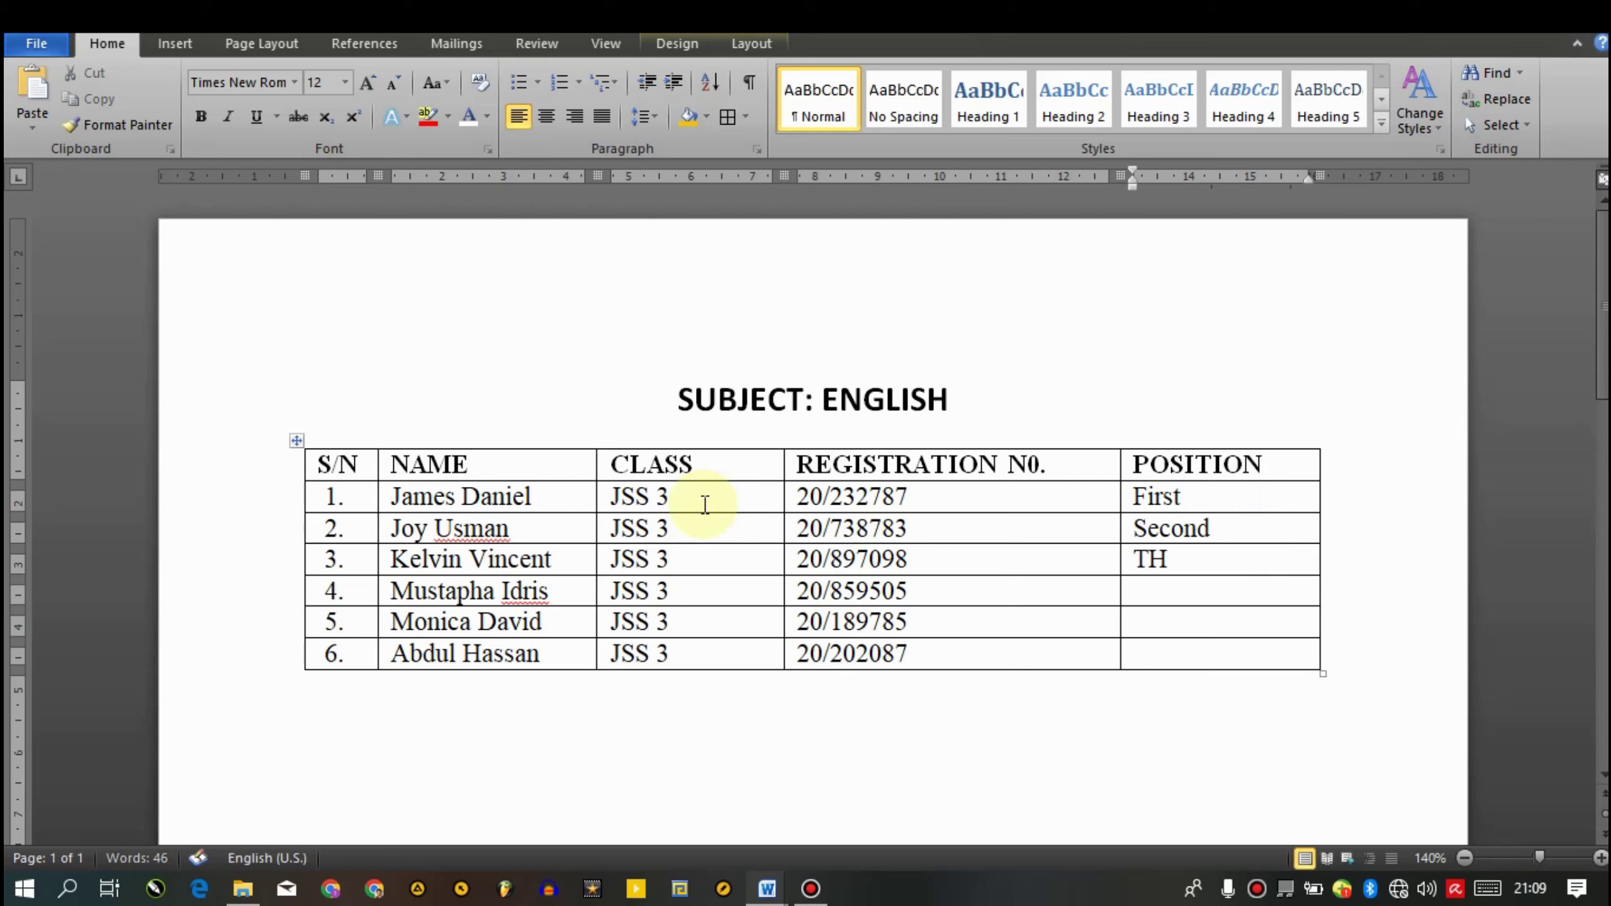
pyautogui.write('ird')
# Enter Fourth, Fifth and Sixth in the POSITION column for the last three students
pyautogui.press('Down')
pyautogui.write('Fourt')
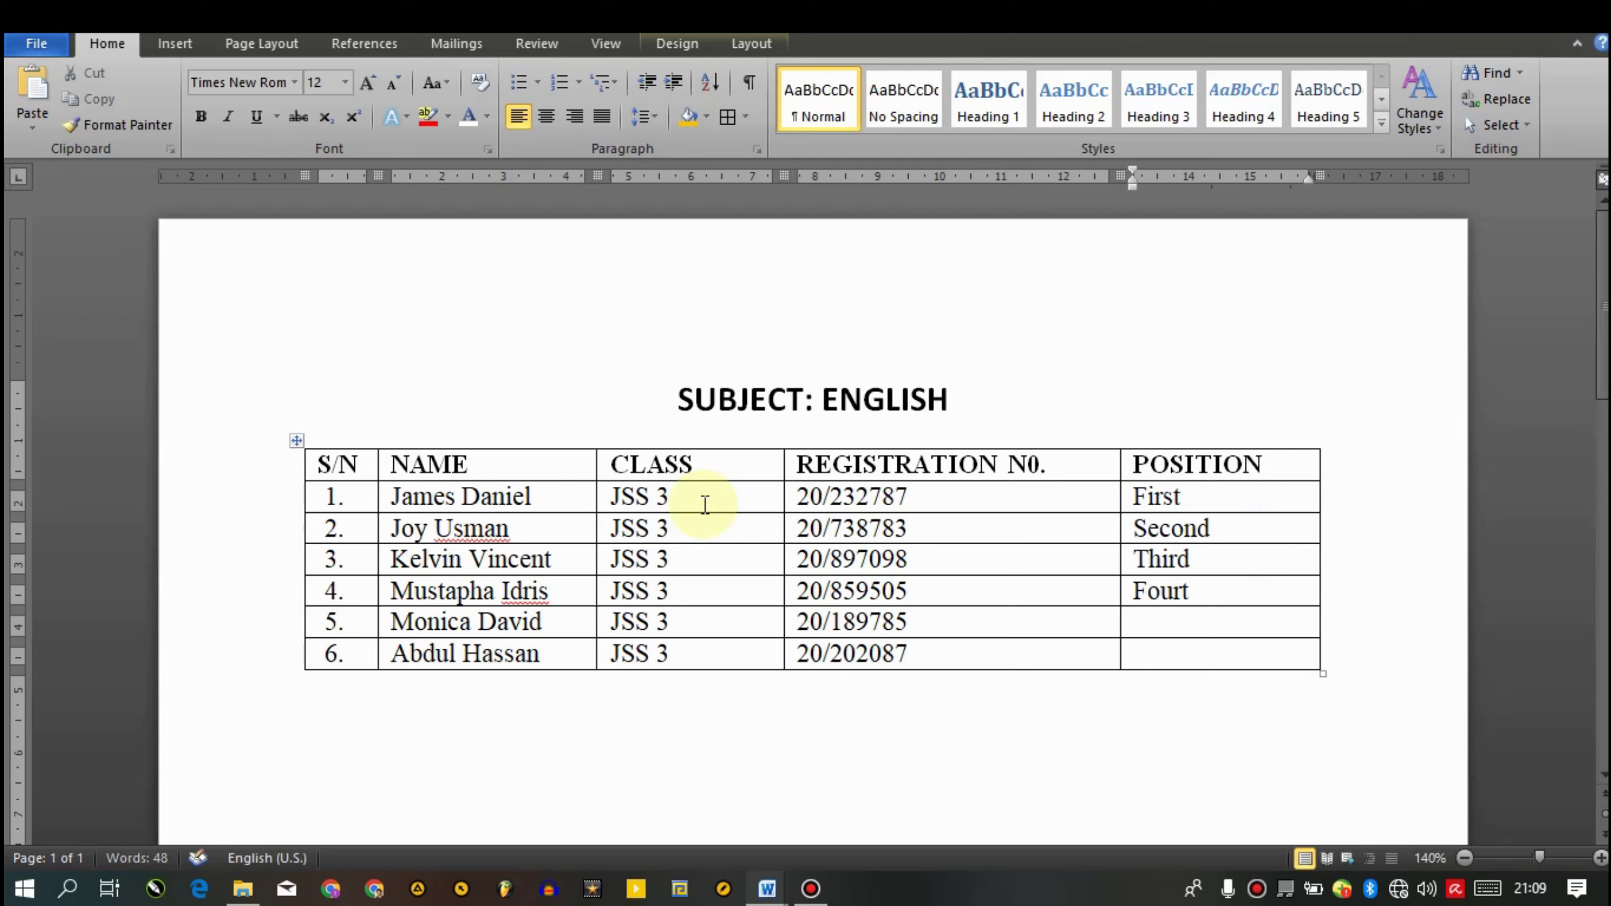
pyautogui.press('Down')
pyautogui.write('Fifth')
pyautogui.write('Sisth')
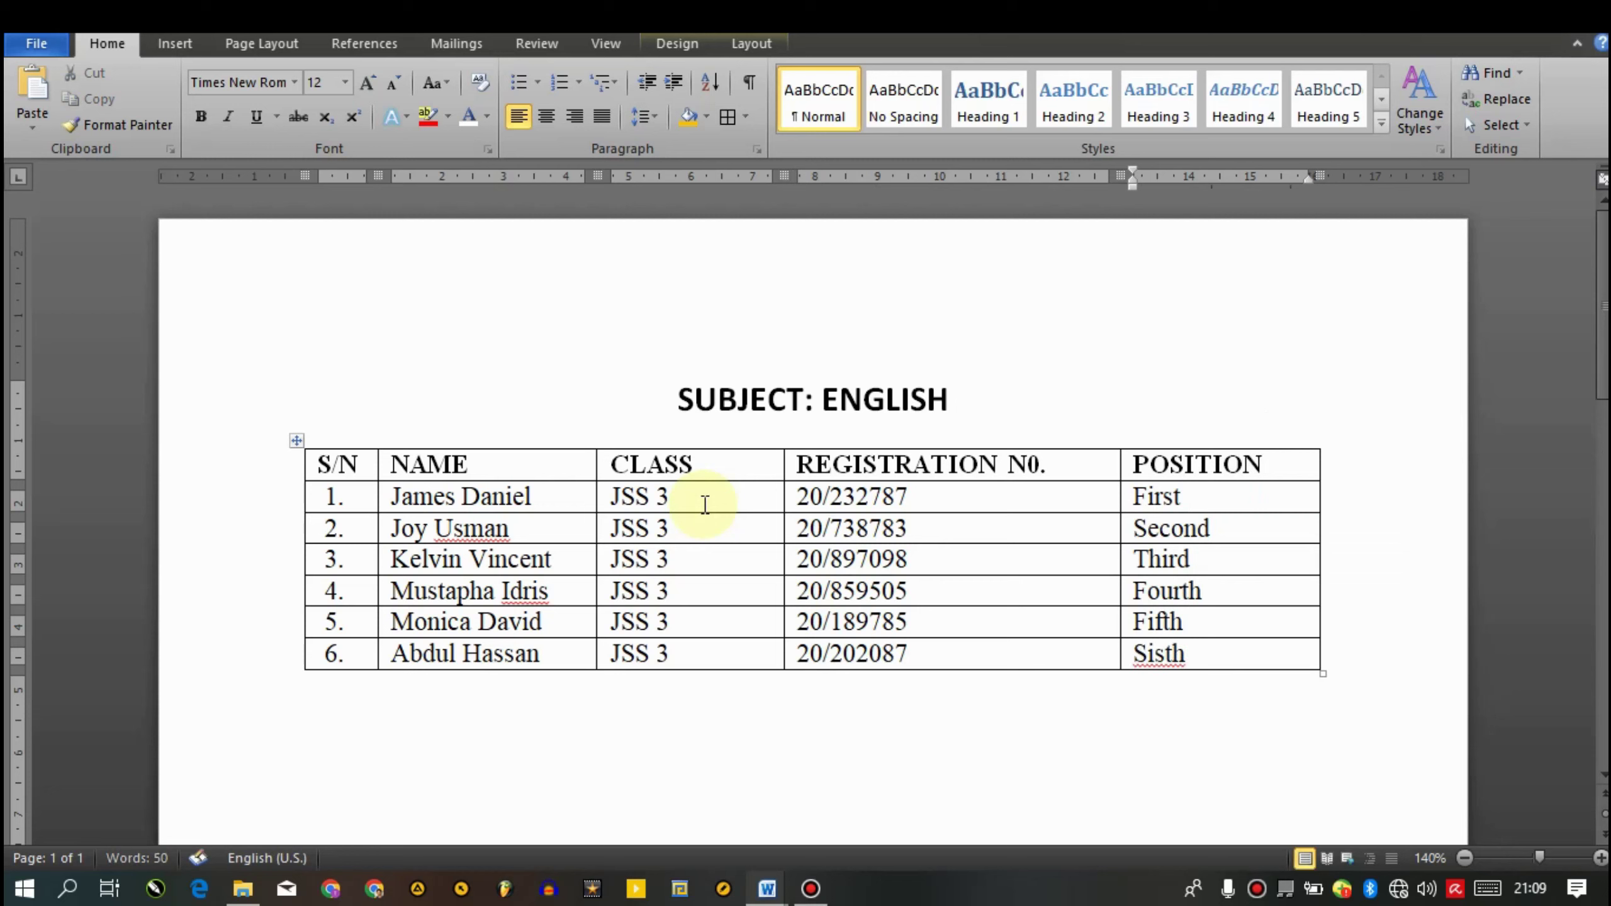
pyautogui.press('BackSpace')
pyautogui.press('BackSpace')
pyautogui.press('BackSpace')
pyautogui.write('xth')
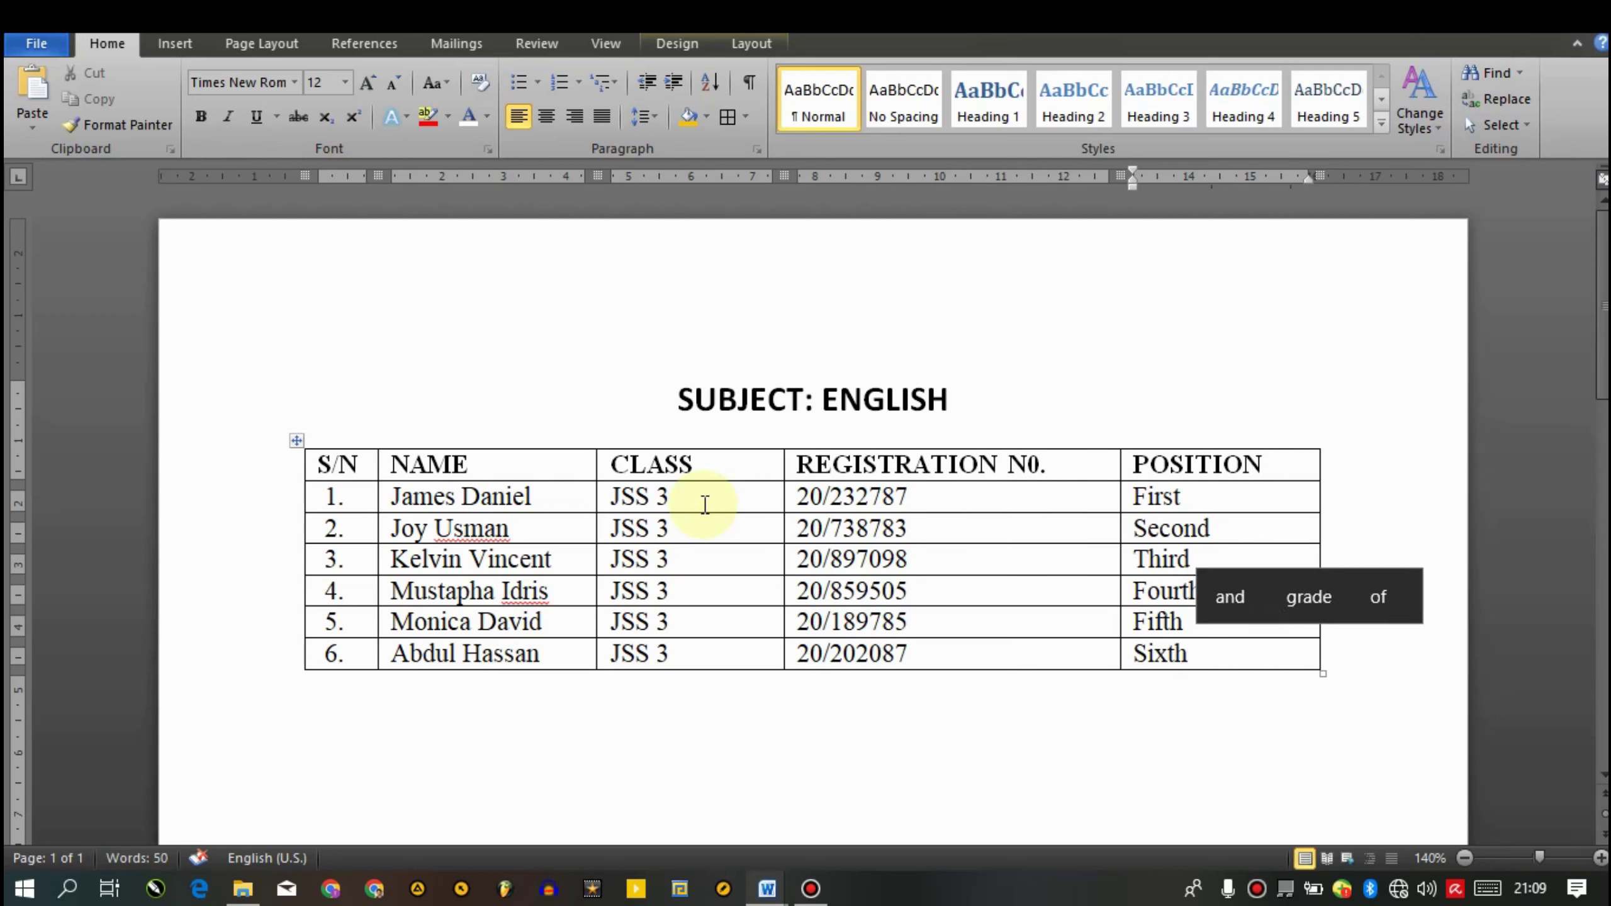
# Add a blank line below the results table and paste a copy of the whole table there
pyautogui.click(782, 757)
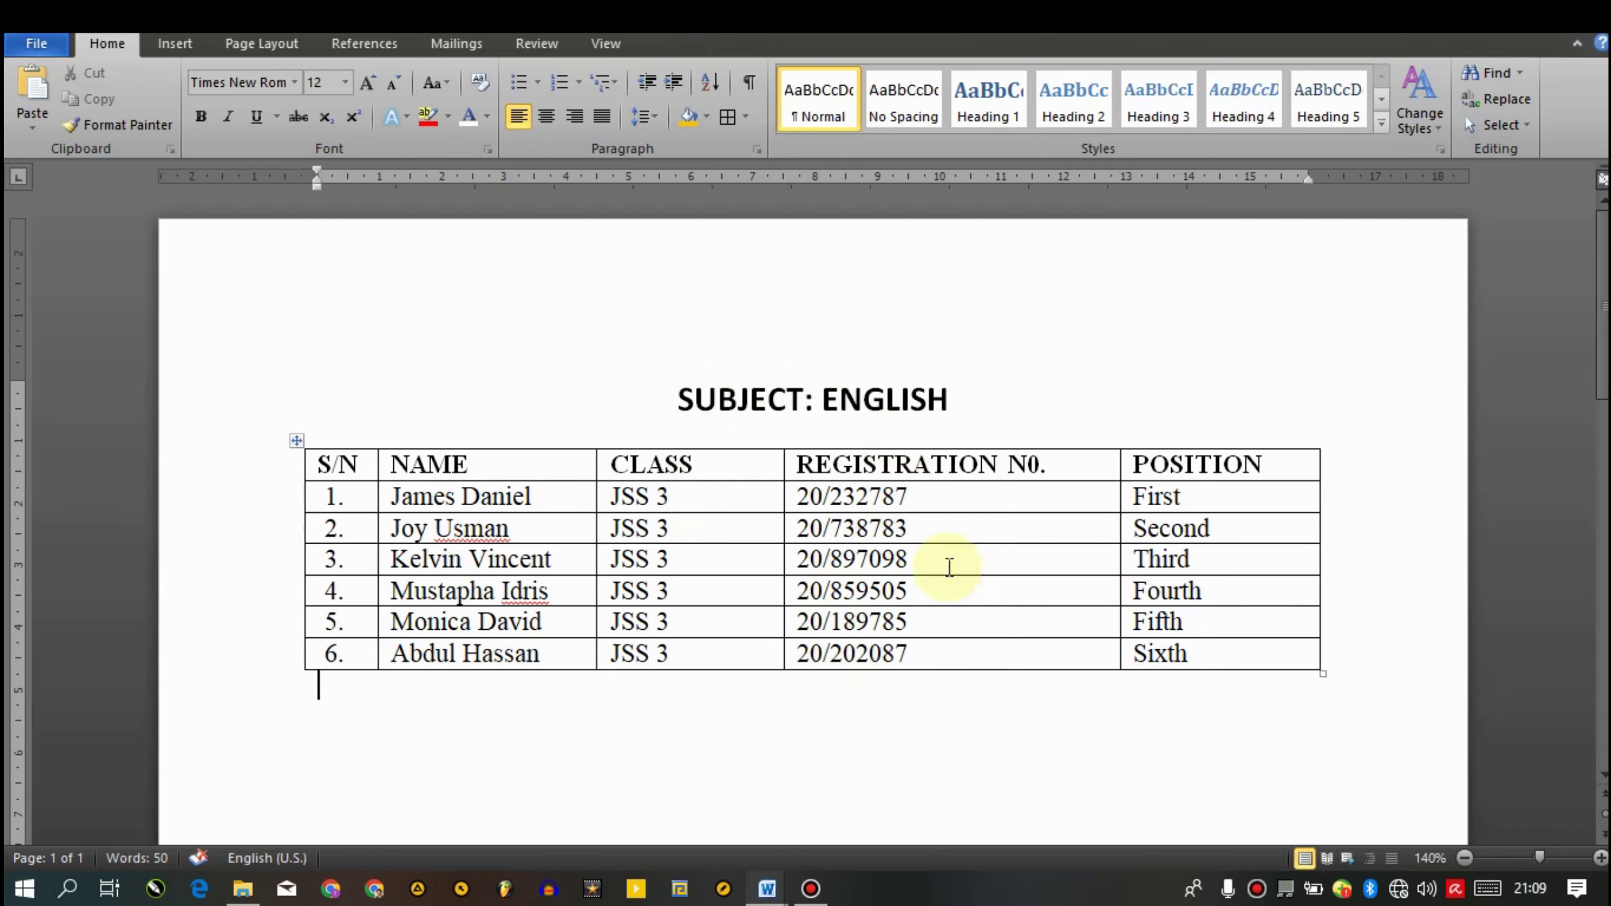
pyautogui.press('Return')
pyautogui.click(297, 440)
pyautogui.hotkey('ctrl', 'c')
pyautogui.press('Down')
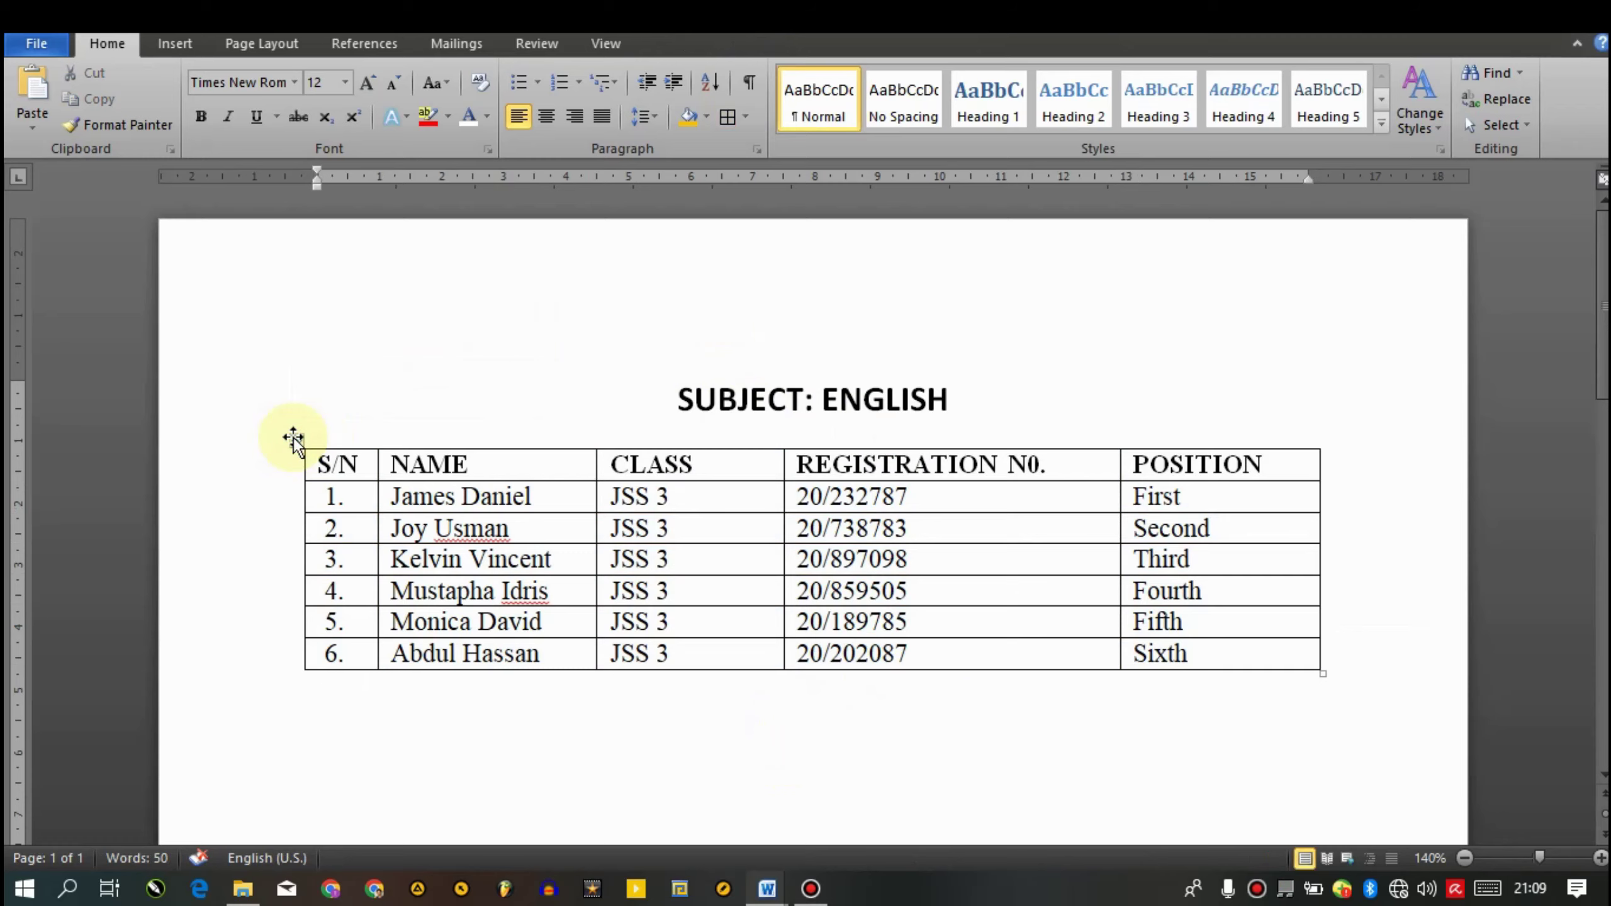
pyautogui.hotkey('ctrl', 'v')
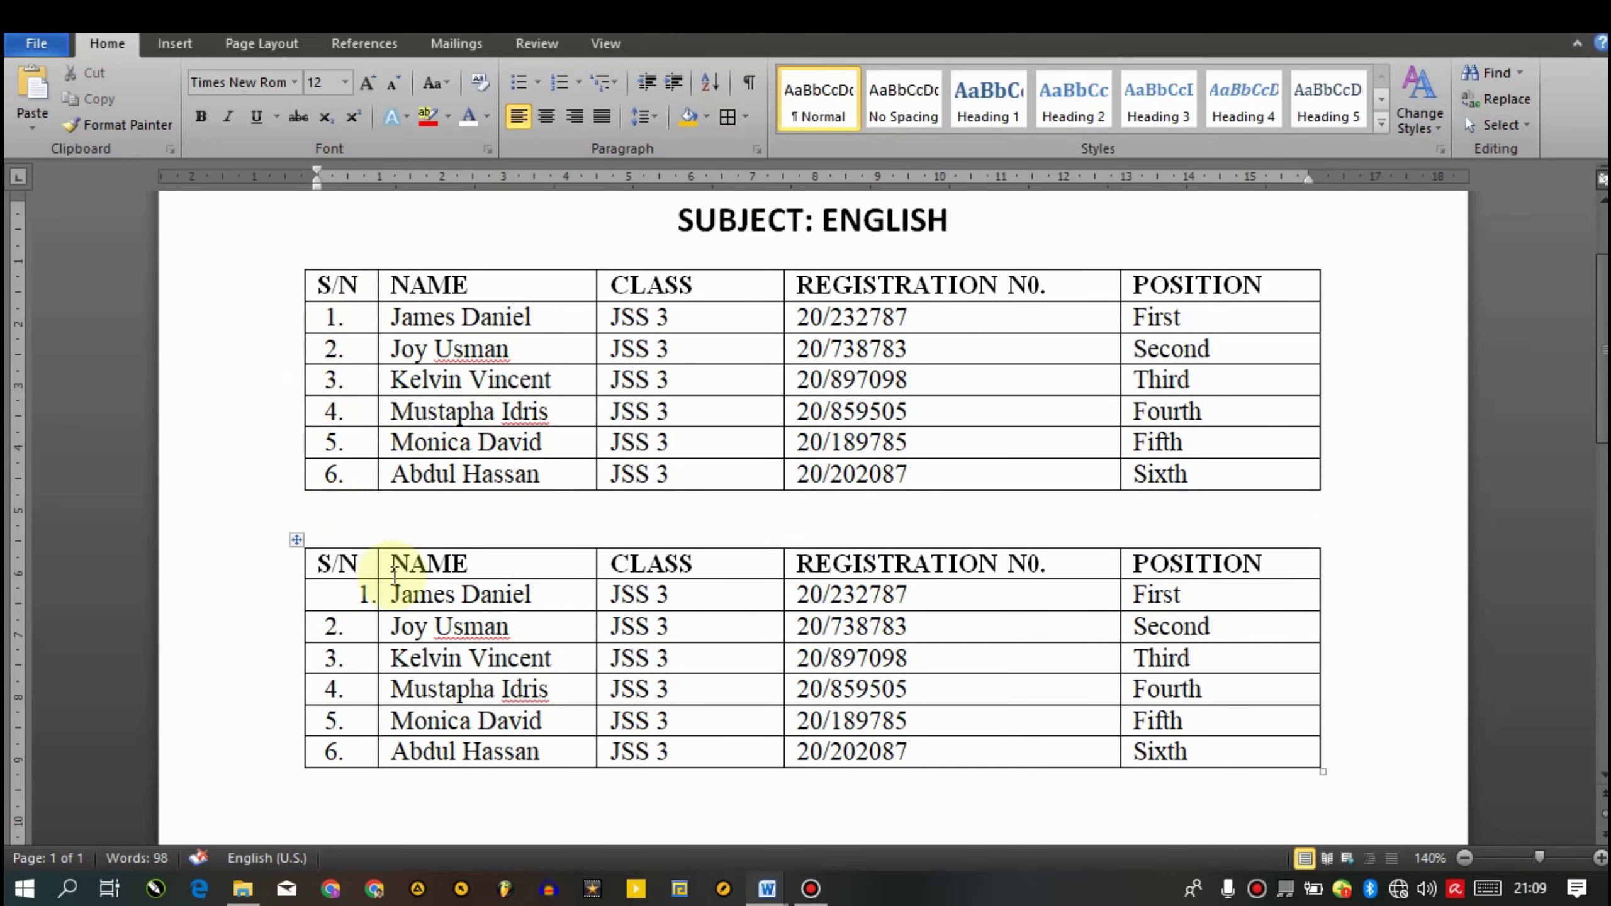
# Reduce the indent of the copied table's first serial number to match the others, and fit the S/N column width to the numbers
pyautogui.click(355, 594)
pyautogui.moveTo(373, 167); pyautogui.dragTo(395, 166)
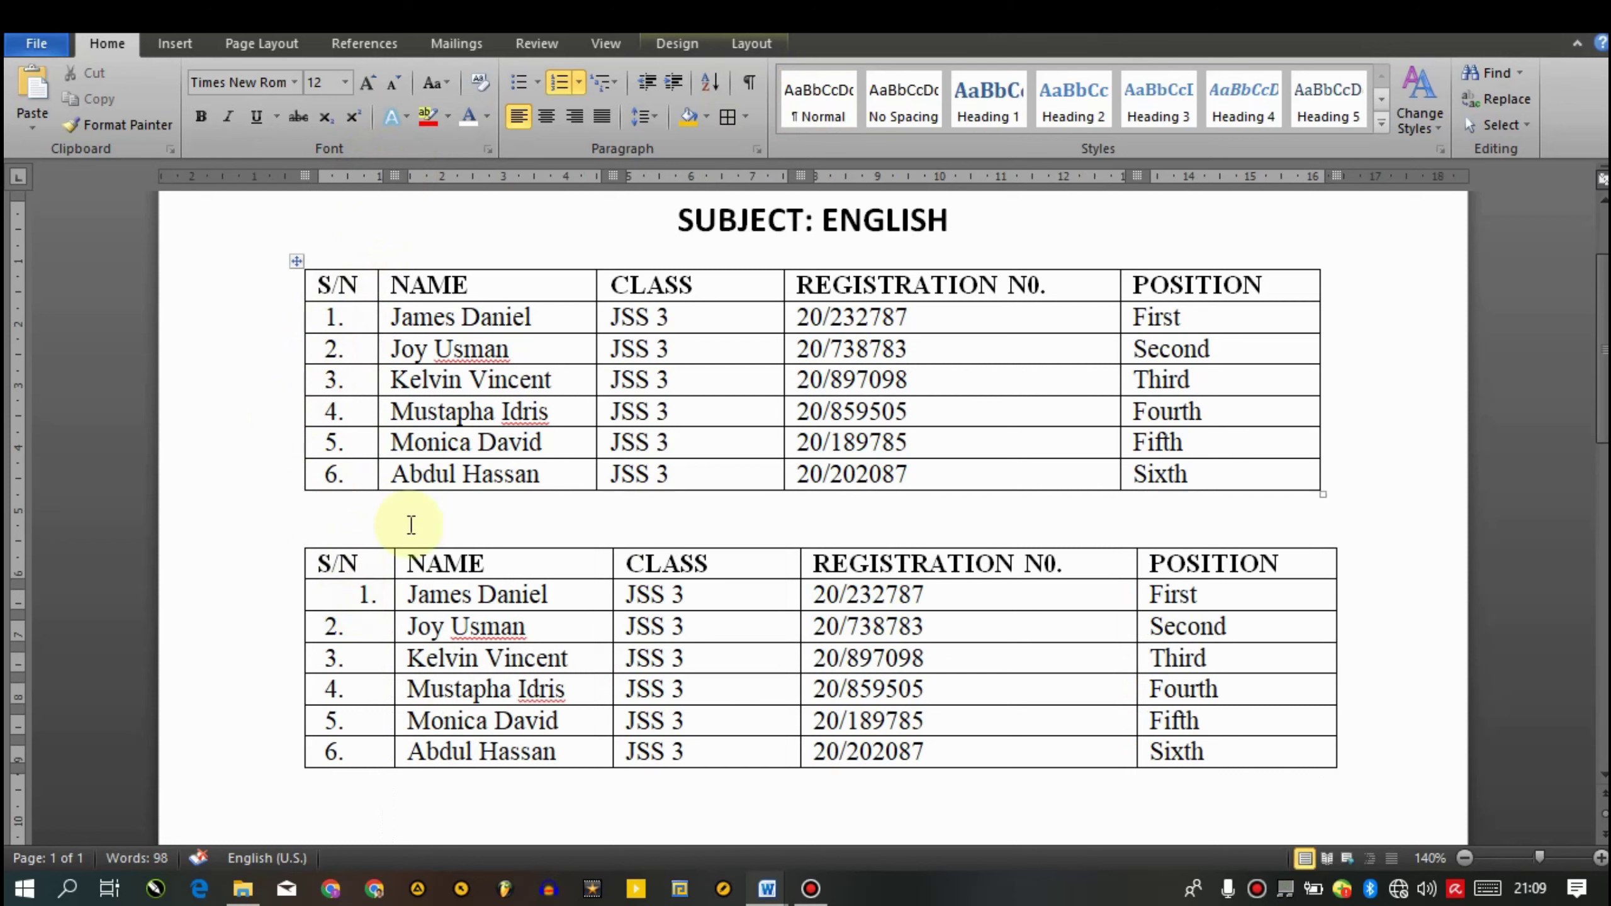
pyautogui.moveTo(393, 600); pyautogui.dragTo(425, 600)
pyautogui.click(374, 596)
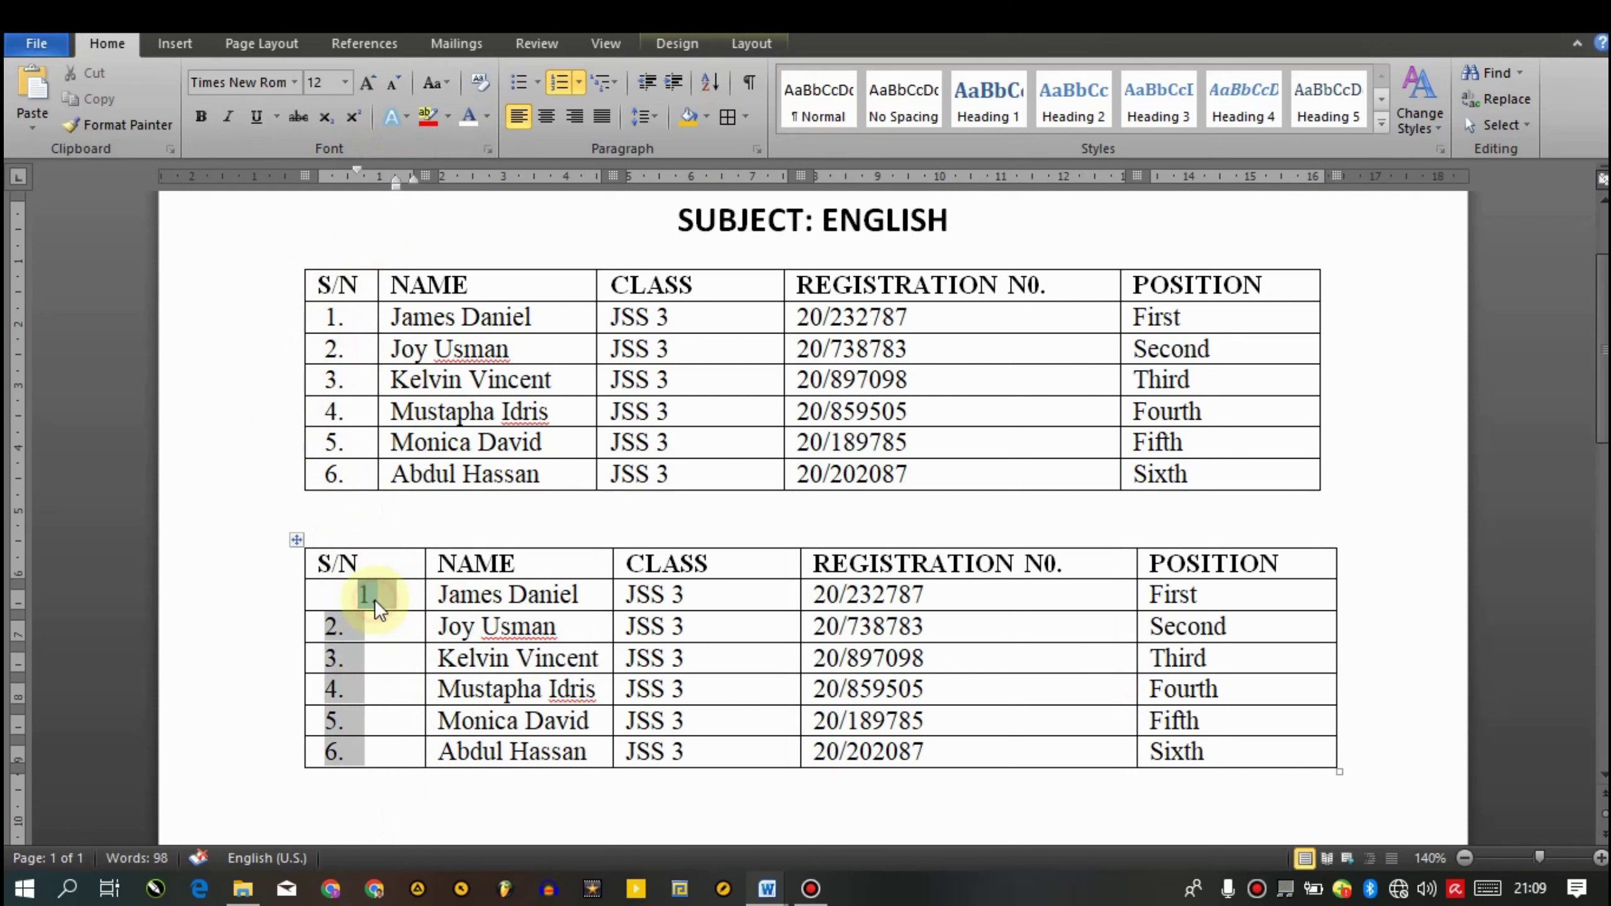
pyautogui.moveTo(395, 185); pyautogui.dragTo(364, 187)
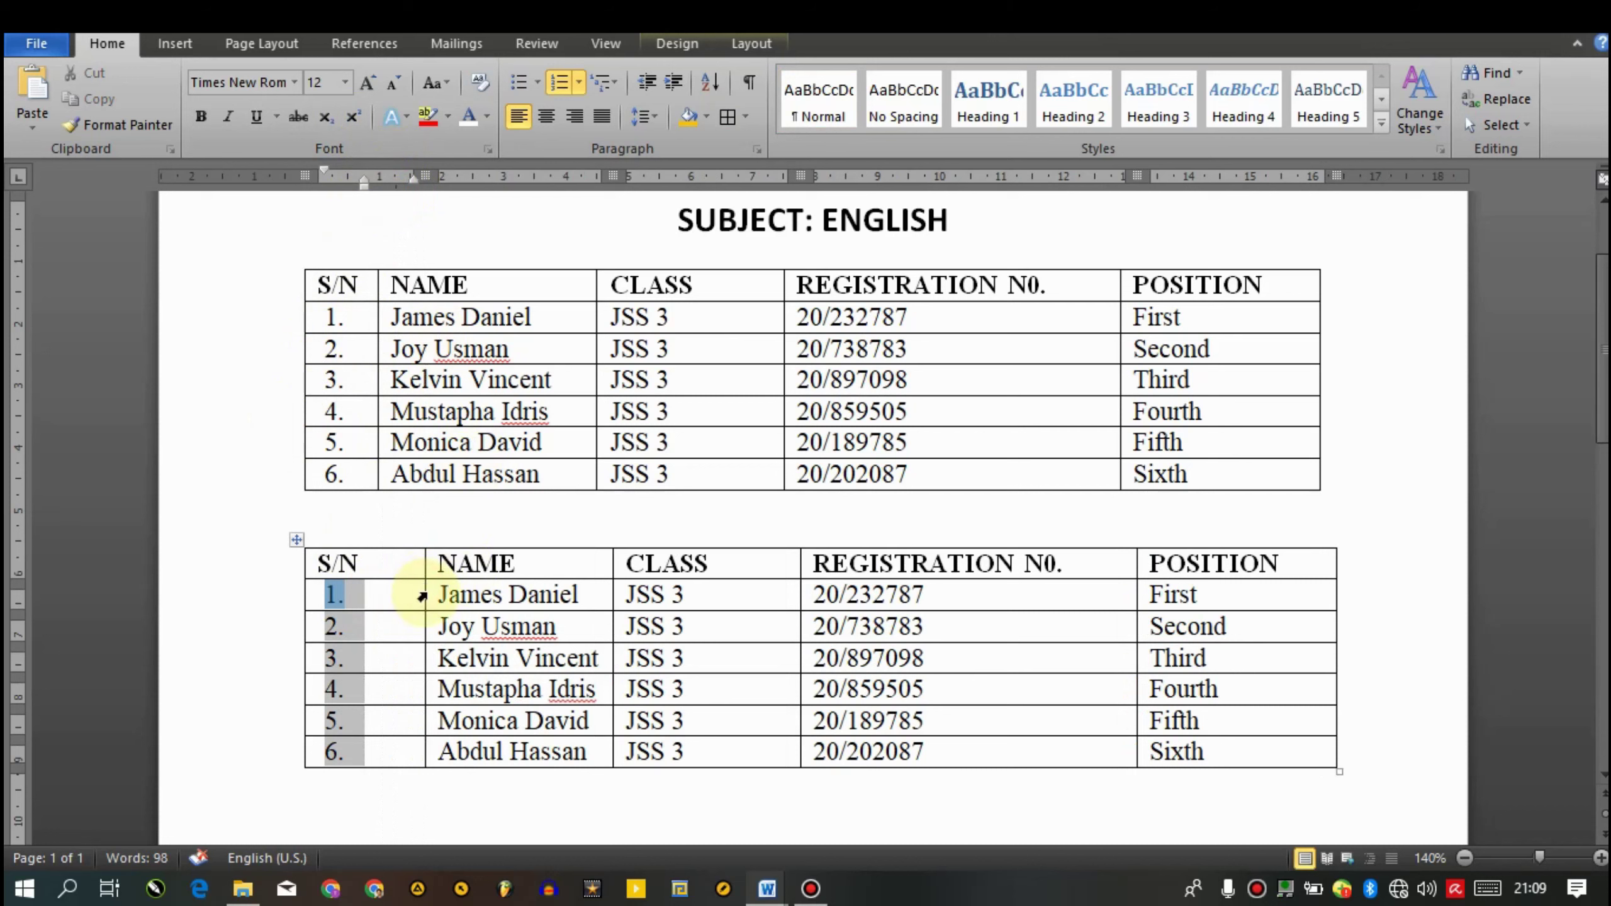
pyautogui.click(396, 595)
pyautogui.moveTo(423, 595); pyautogui.dragTo(378, 594)
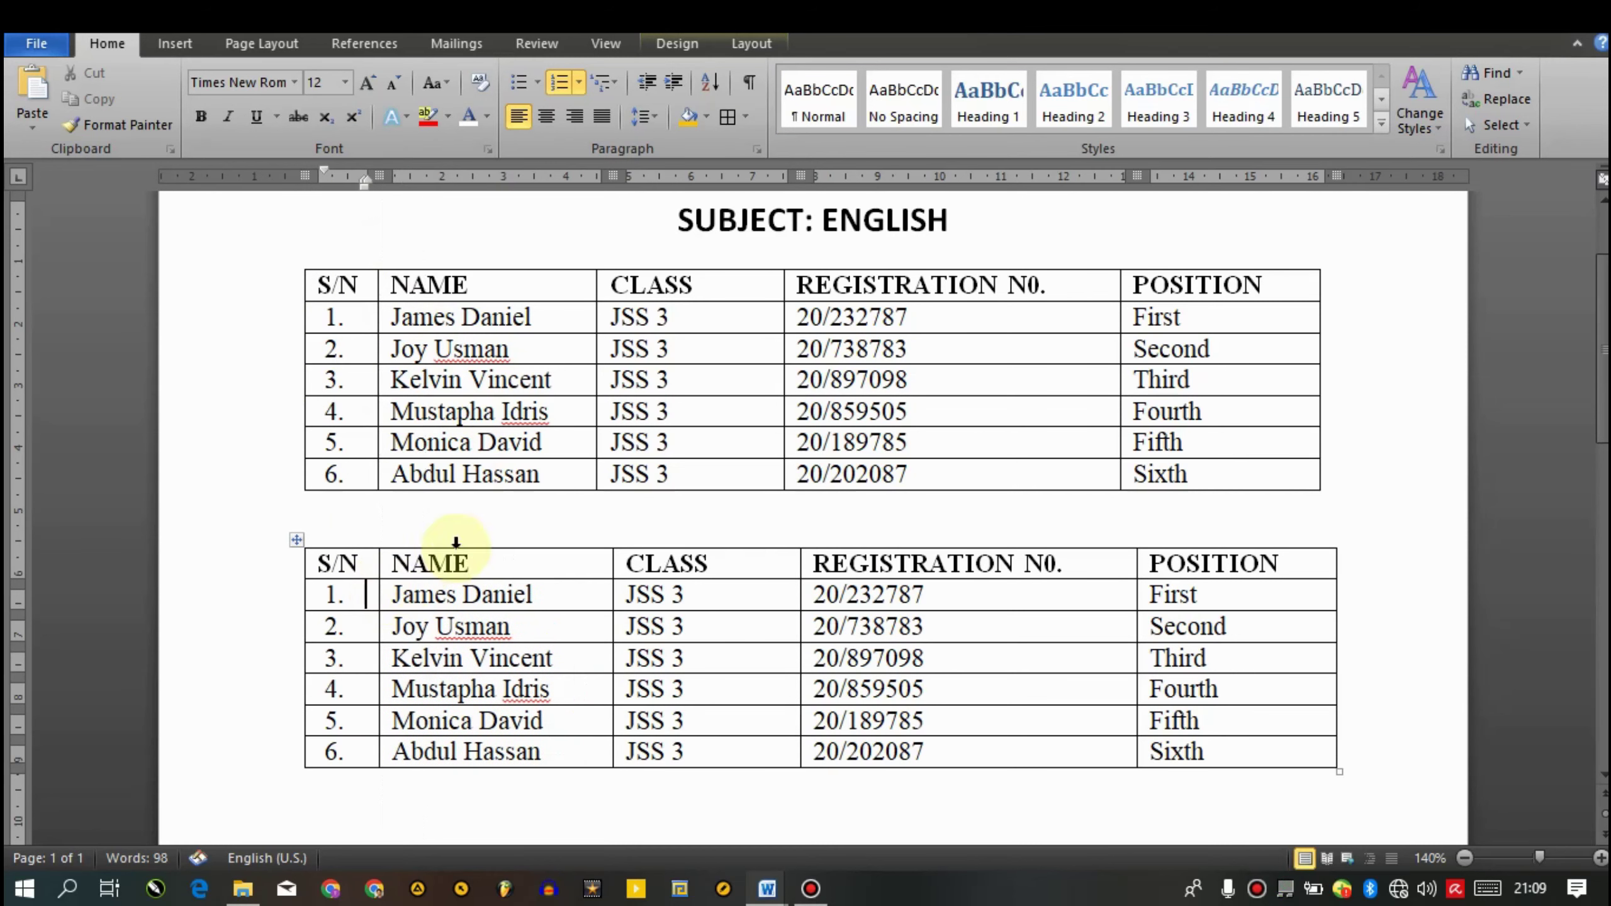
# Clear the headings and all student details from the copied table, keeping only the serial numbers
pyautogui.click(719, 504)
pyautogui.click(898, 565)
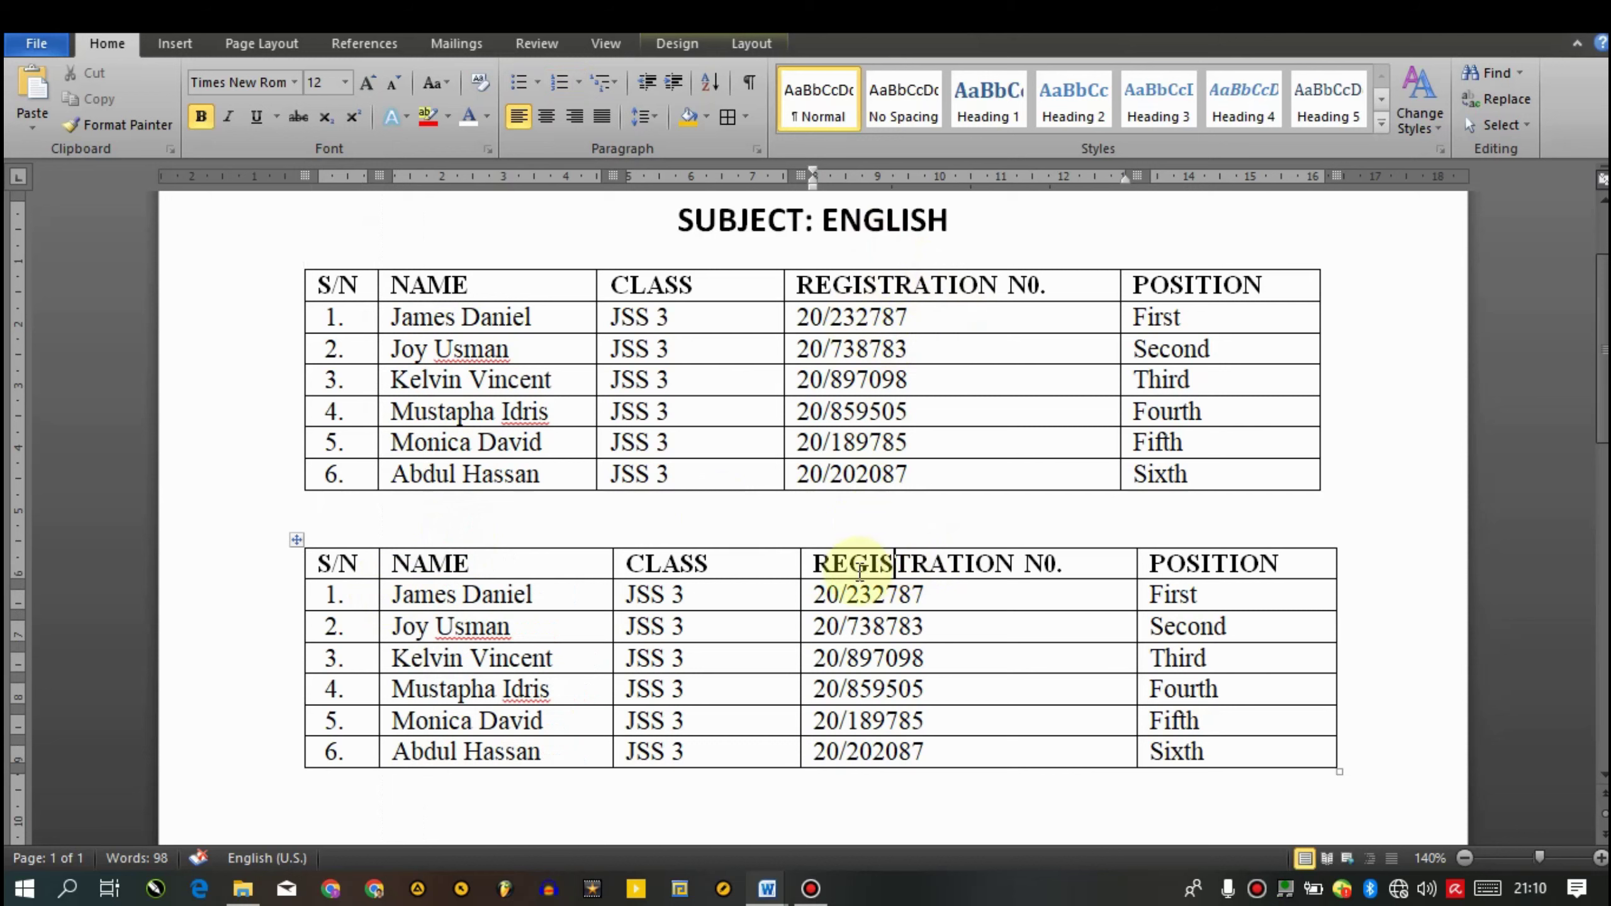
pyautogui.click(1010, 817)
pyautogui.moveTo(1231, 746); pyautogui.dragTo(477, 595)
pyautogui.hotkey('shift', 'Up')
pyautogui.press('Delete')
pyautogui.press('Left')
pyautogui.hotkey('shift', 'Left')
pyautogui.hotkey('shift', 'Left')
pyautogui.hotkey('shift', 'Left')
pyautogui.press('Delete')
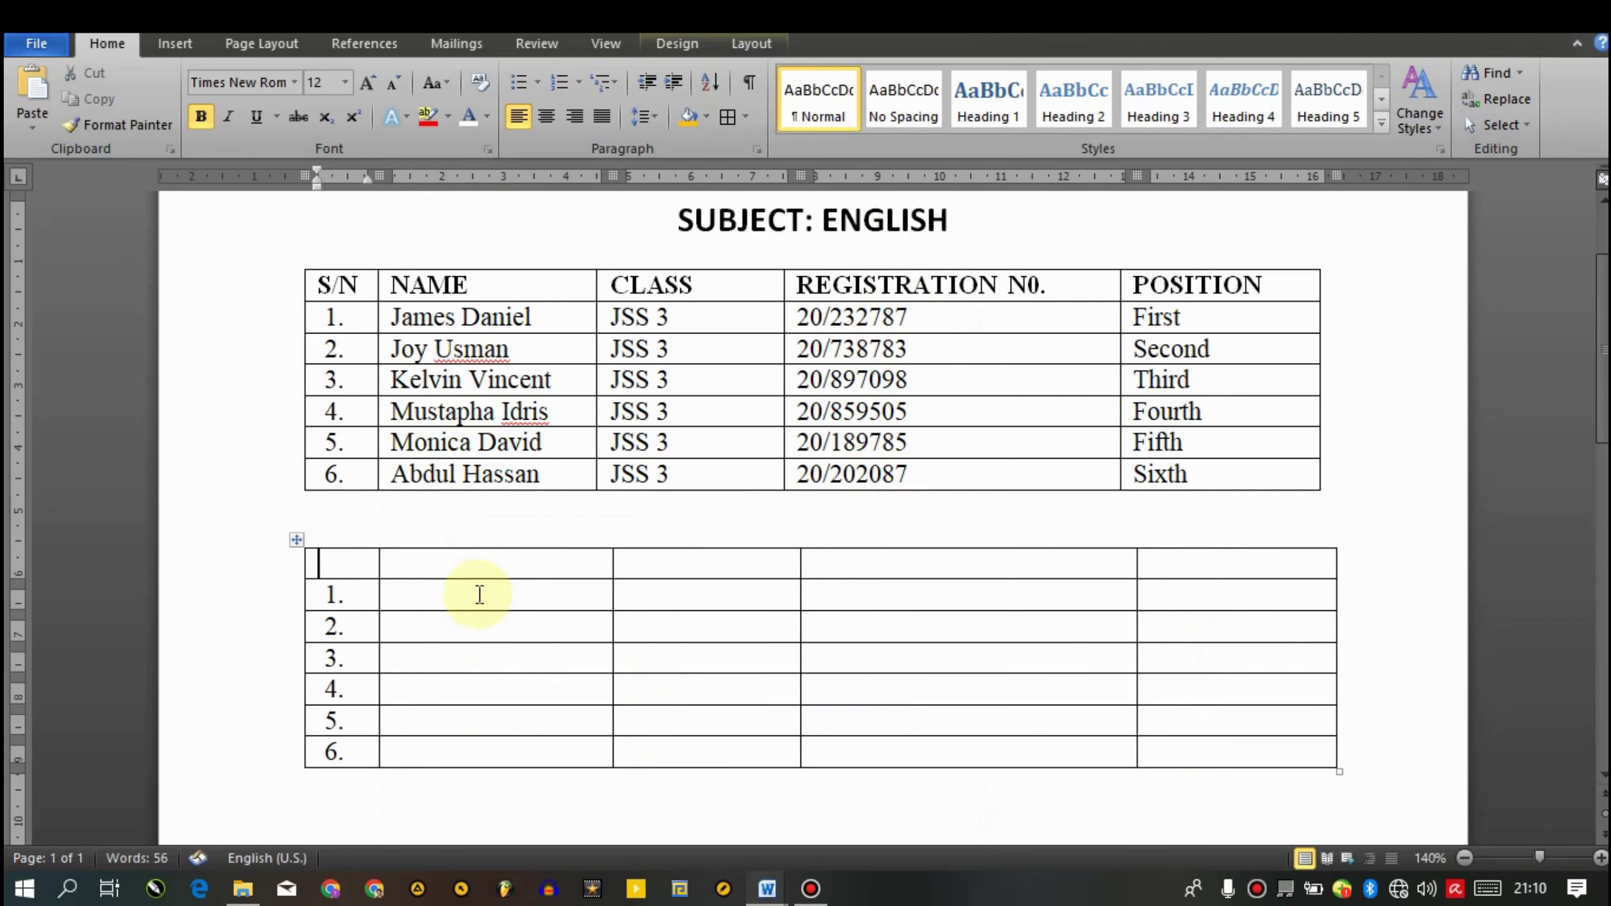
# Insert two blank rows above the first row of the copied table
pyautogui.click(801, 563)
pyautogui.click(754, 564)
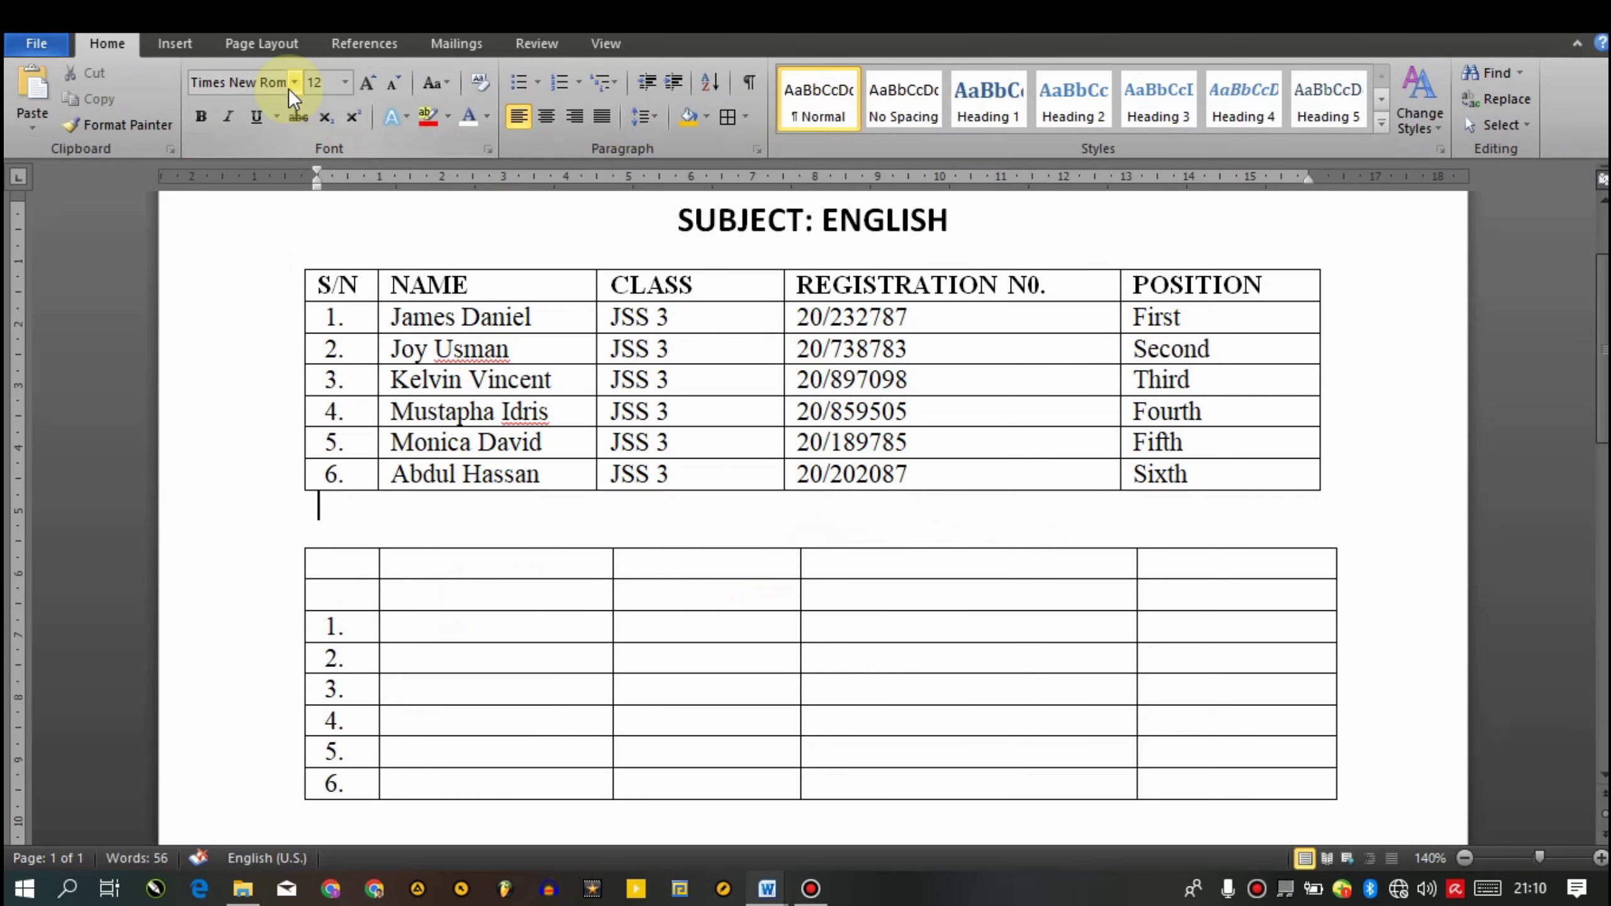
pyautogui.press('Down')
pyautogui.press('Down')
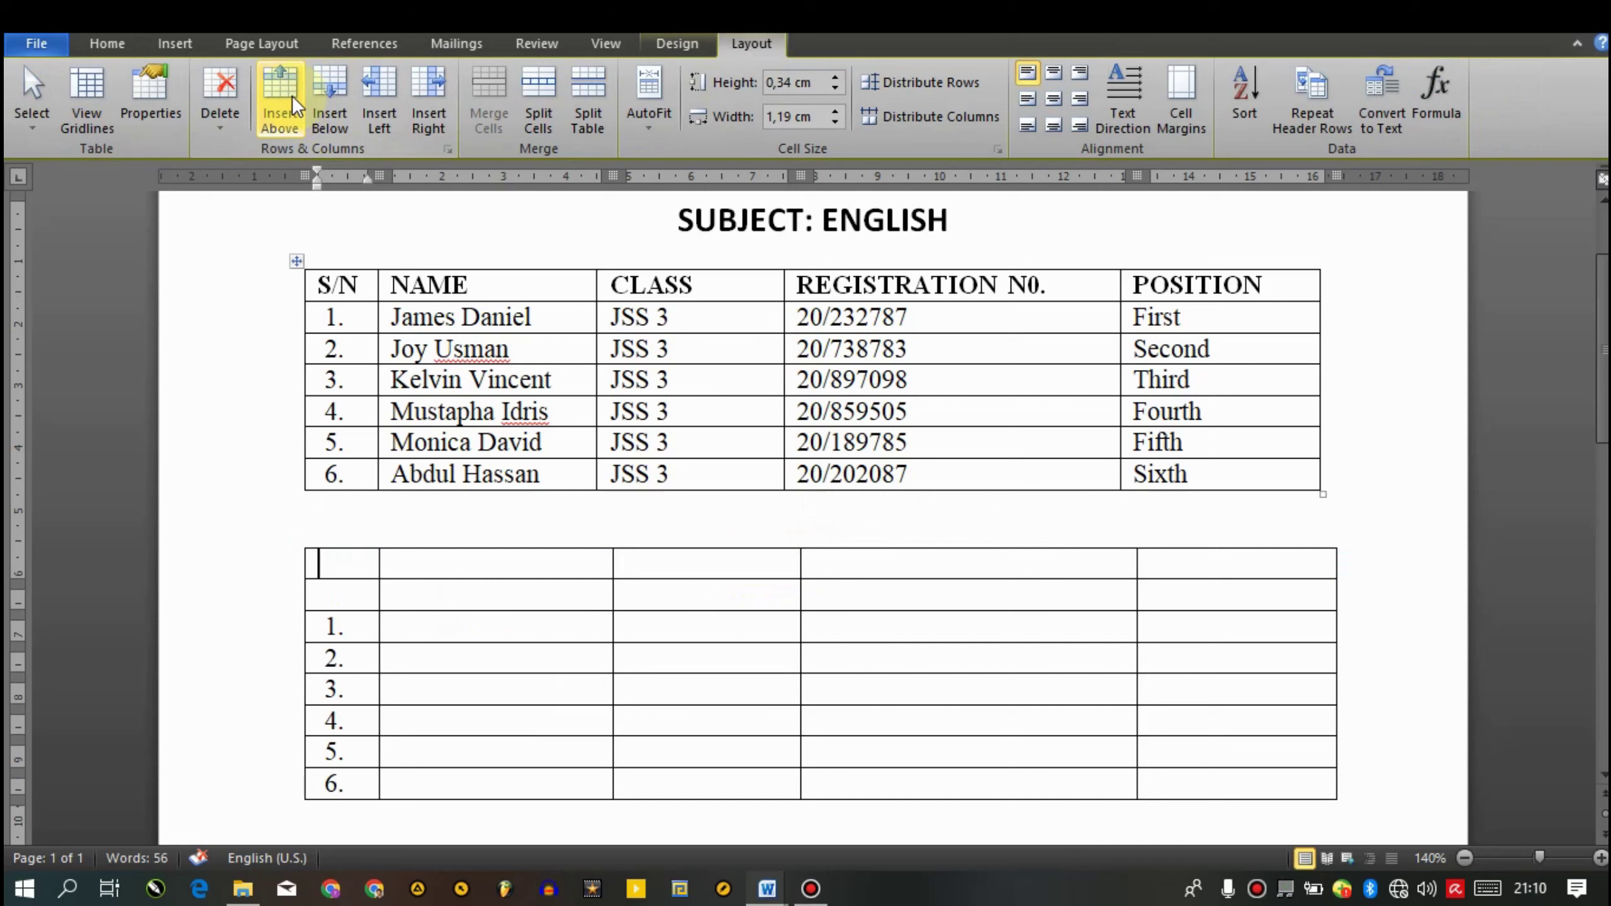
pyautogui.click(291, 102)
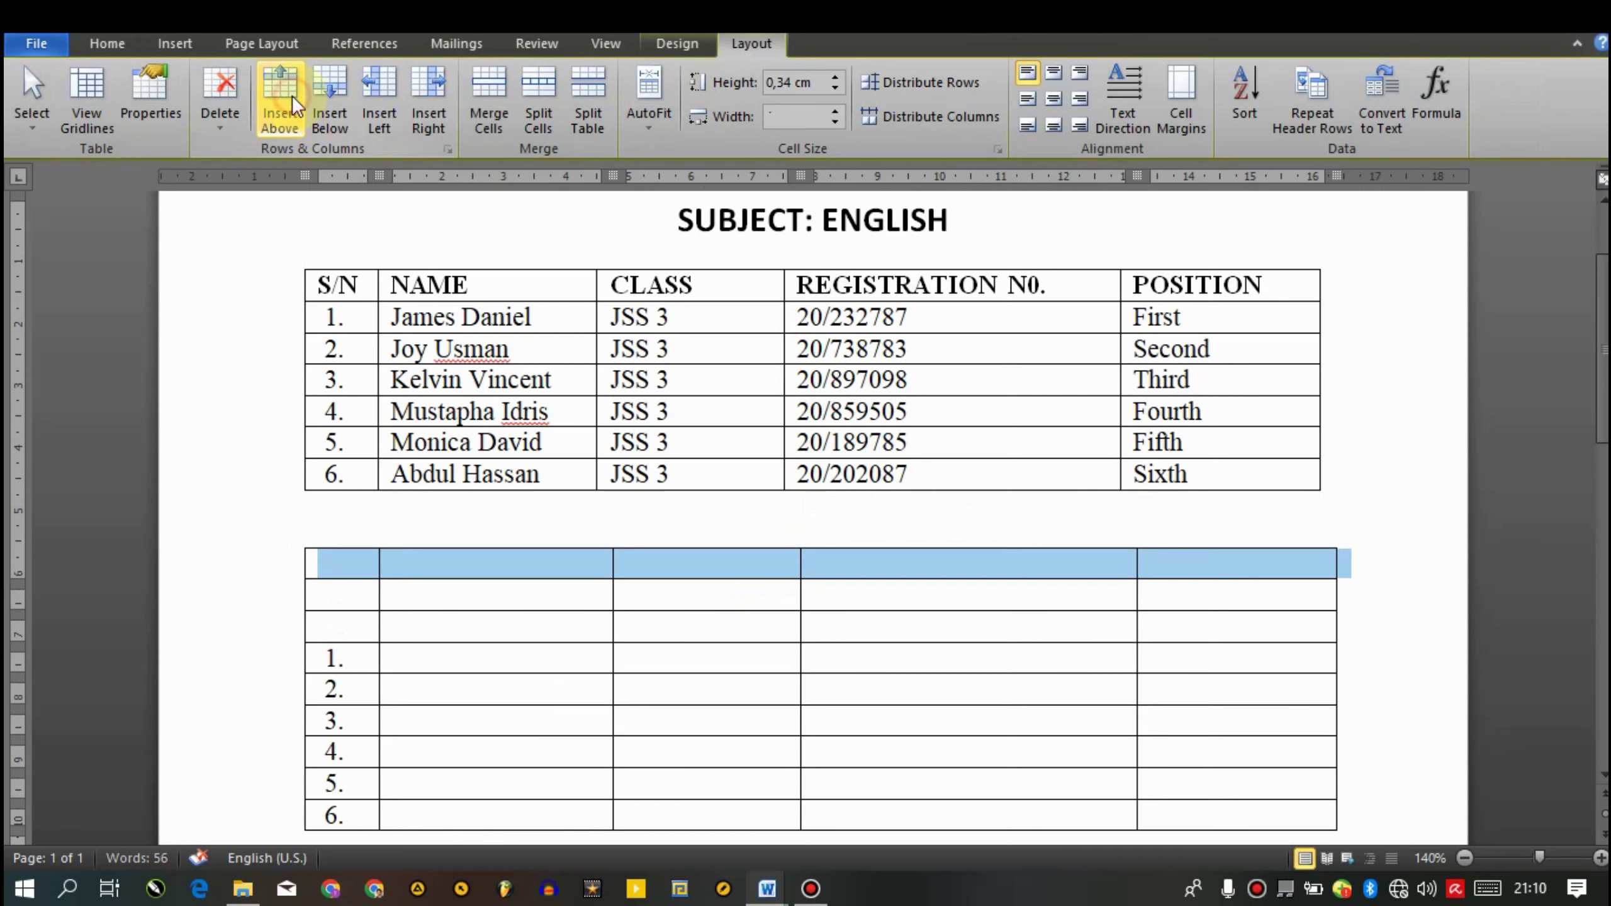
# Erase the four vertical dividers in the copied table's top row so that it forms a single cell
pyautogui.click(633, 565)
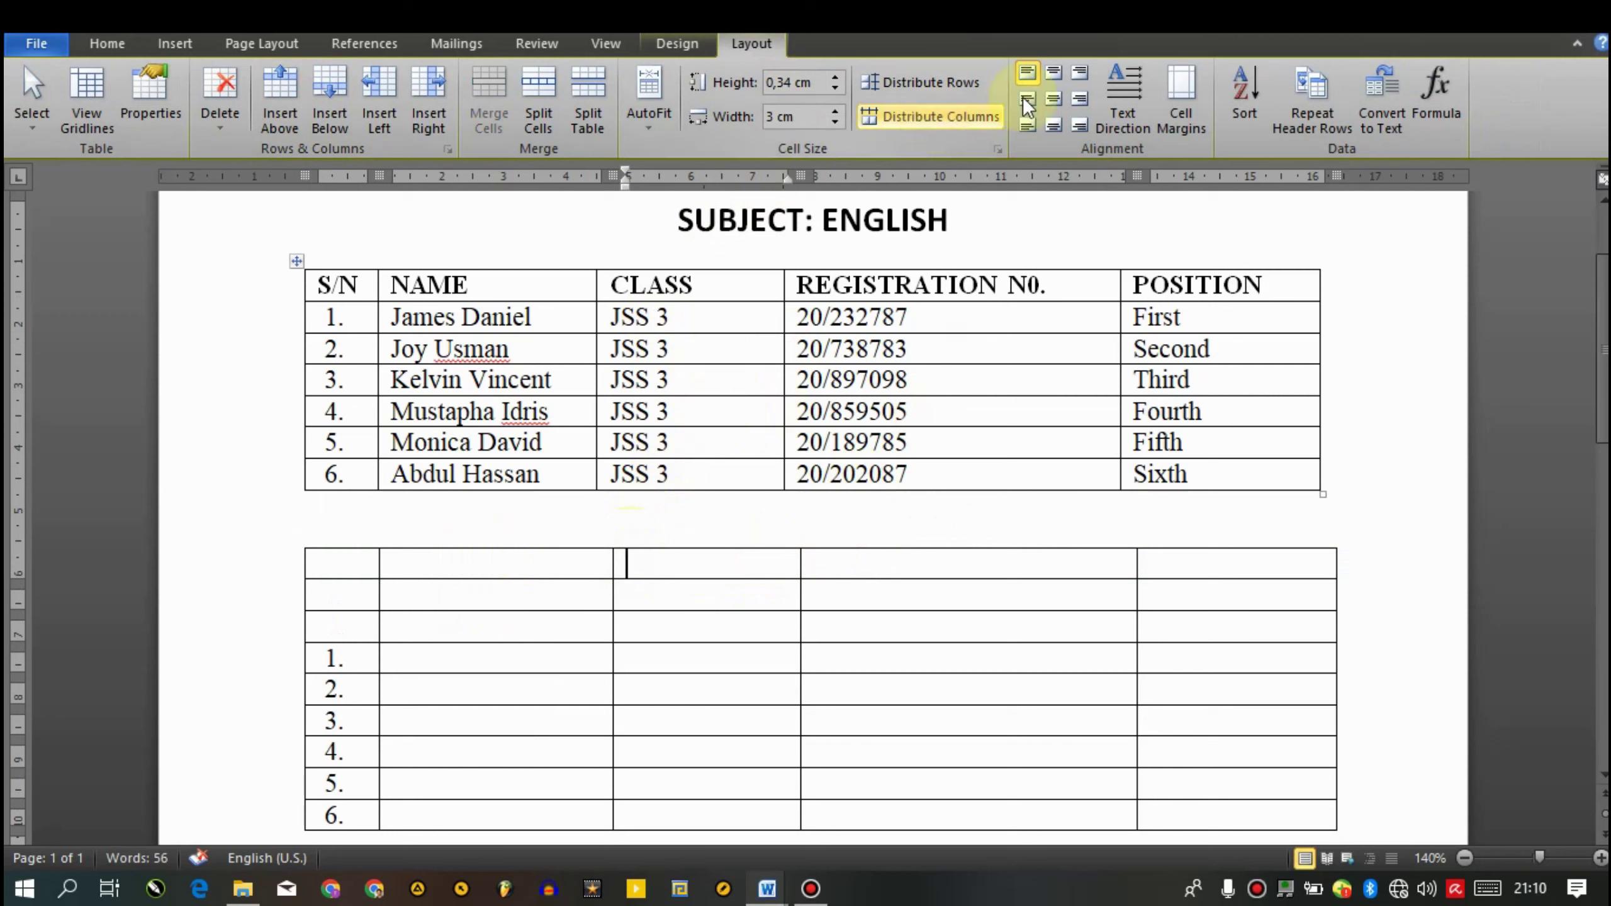
pyautogui.click(677, 45)
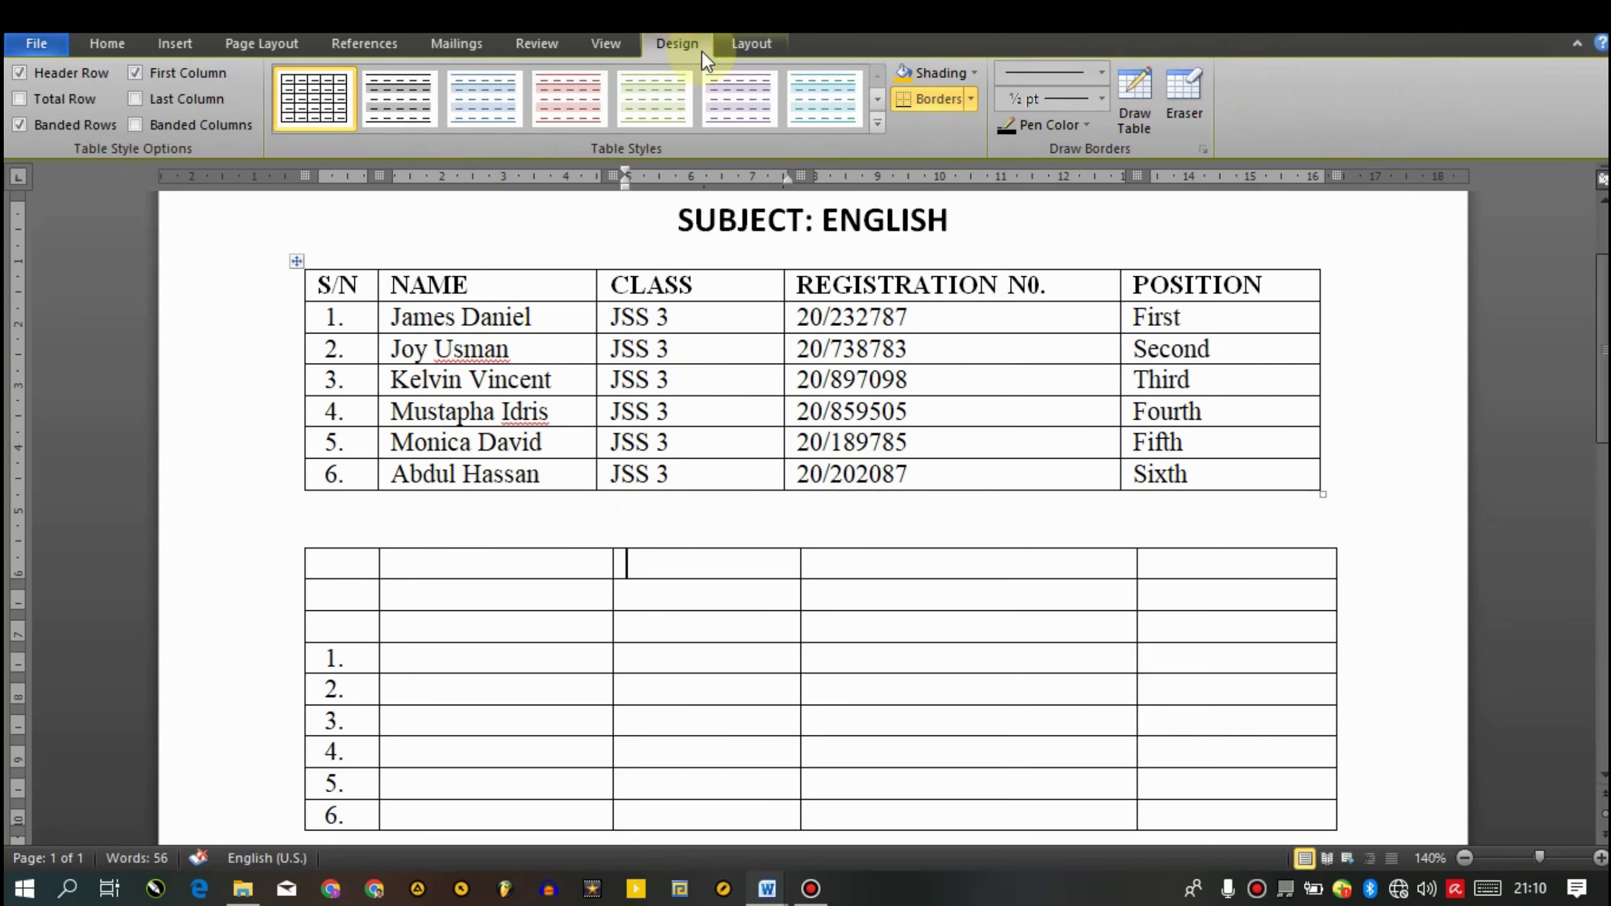
pyautogui.click(1186, 95)
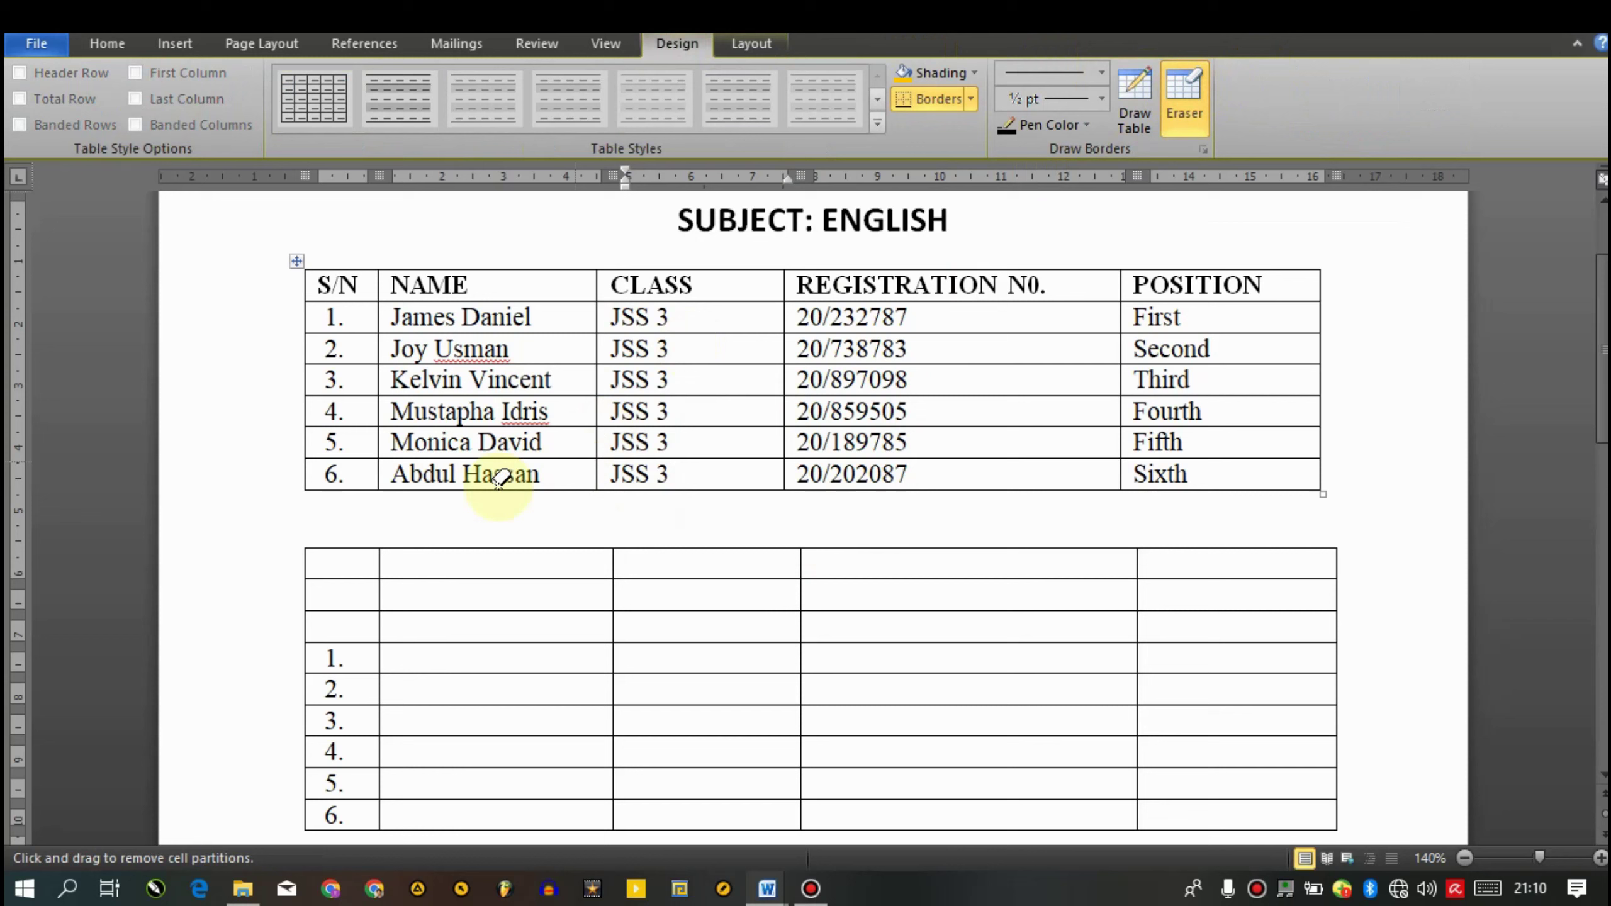
pyautogui.click(378, 560)
pyautogui.click(614, 559)
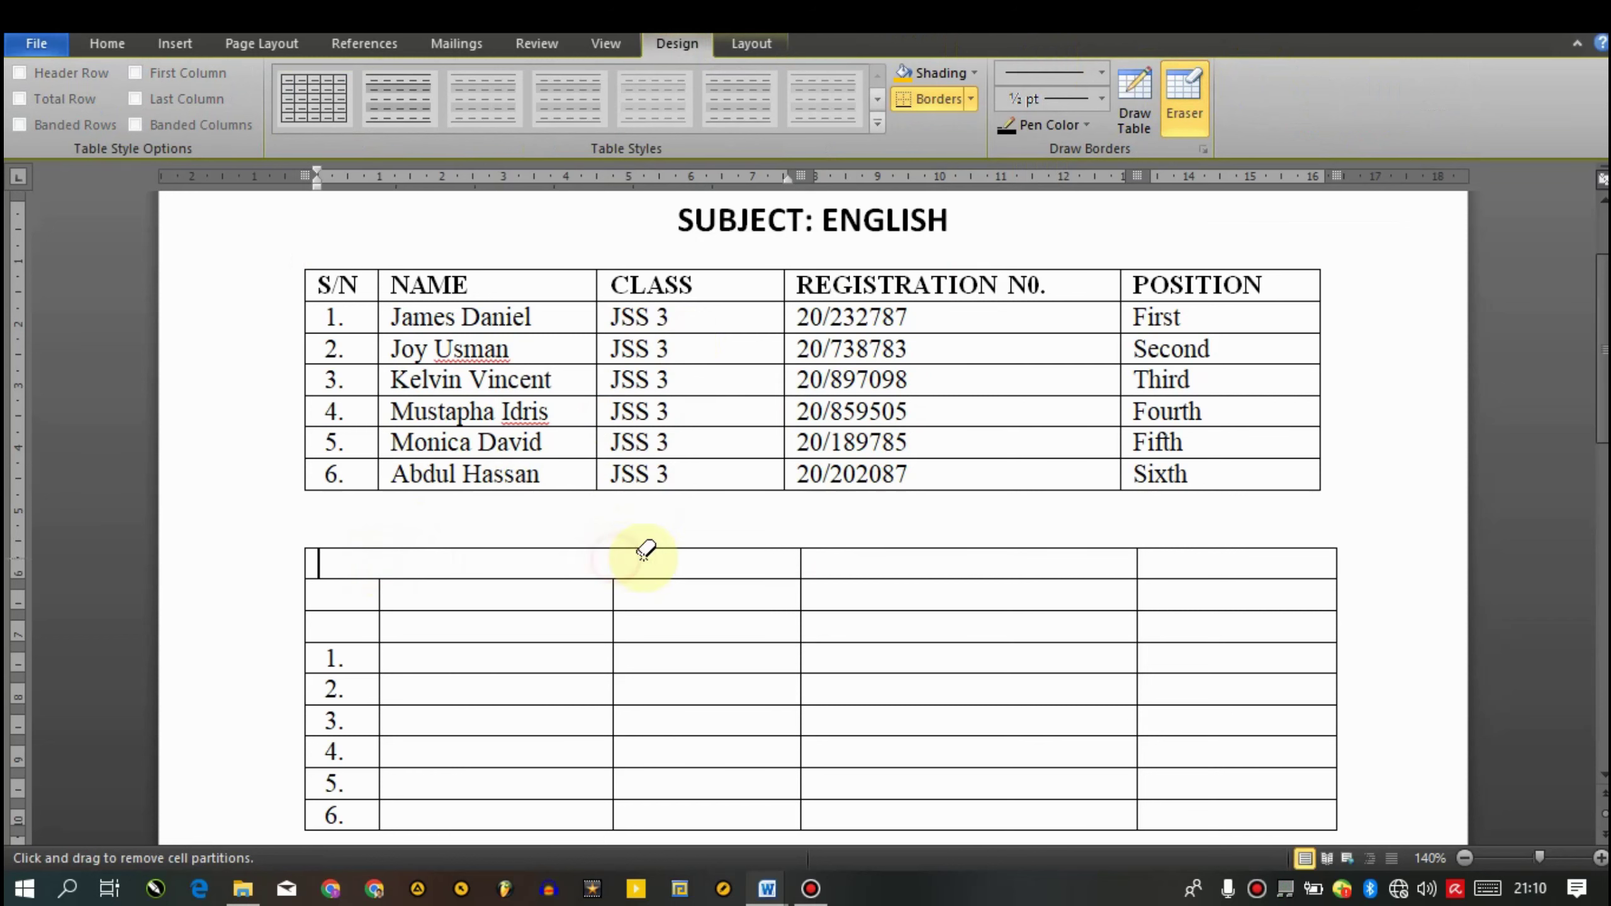
pyautogui.click(802, 561)
pyautogui.click(1137, 561)
pyautogui.click(1186, 90)
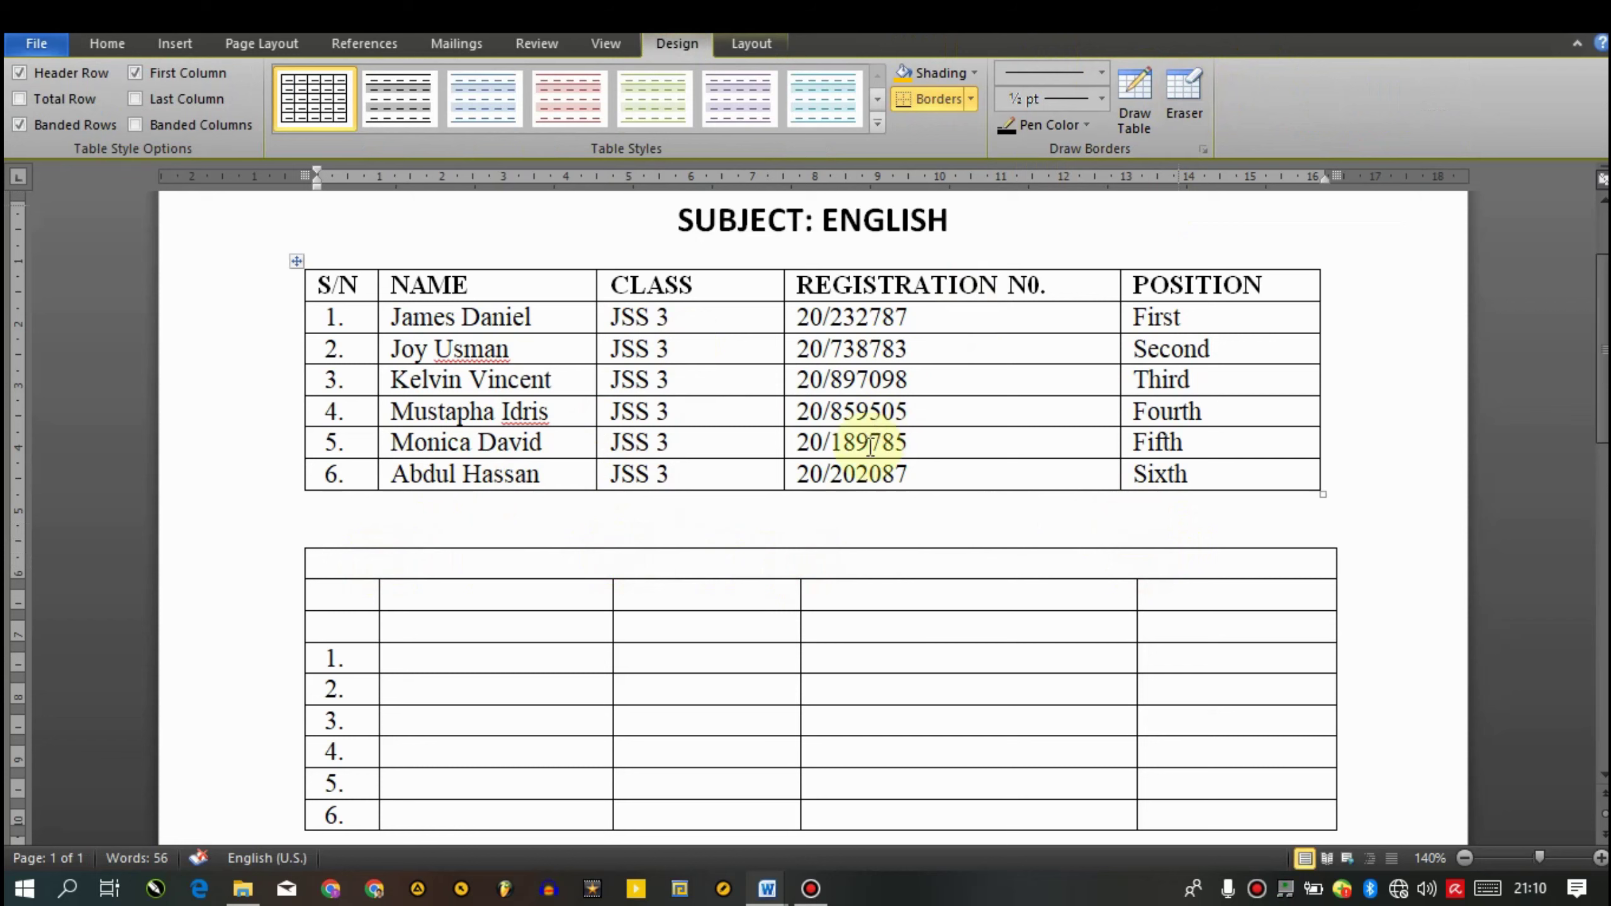
# Copy the SUBJECT: ENGLISH heading into the second table's merged top row and remove the extra blank line below it
pyautogui.moveTo(969, 203); pyautogui.dragTo(690, 224)
pyautogui.hotkey('ctrl', 'c')
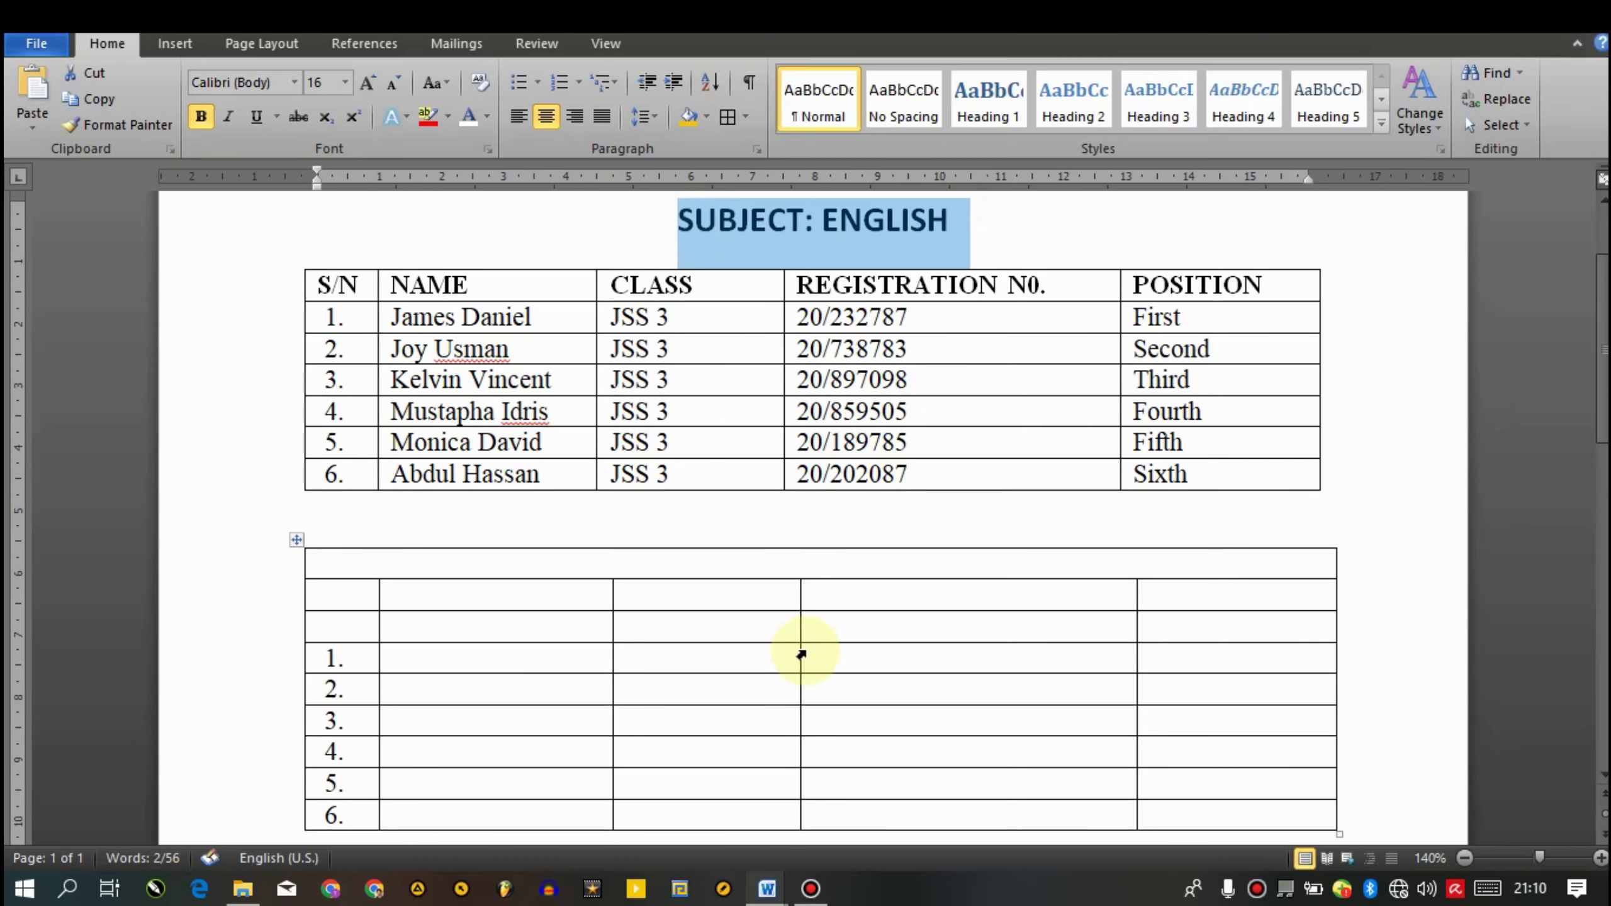
pyautogui.click(761, 547)
pyautogui.hotkey('ctrl', 'v')
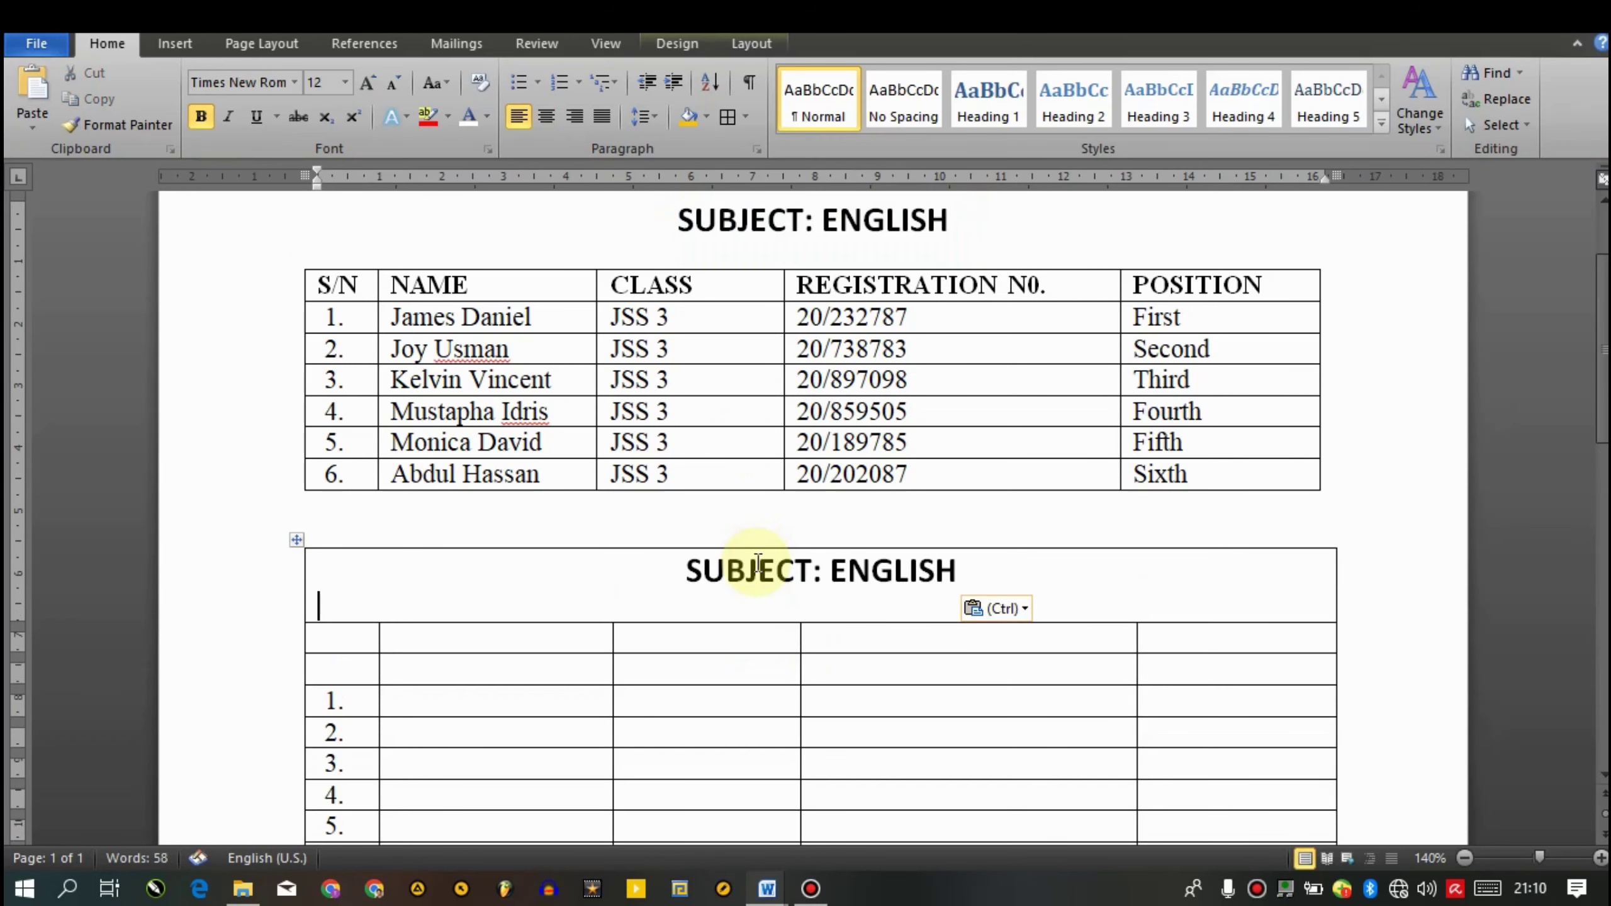
pyautogui.press('BackSpace')
pyautogui.press('Down')
pyautogui.press('Down')
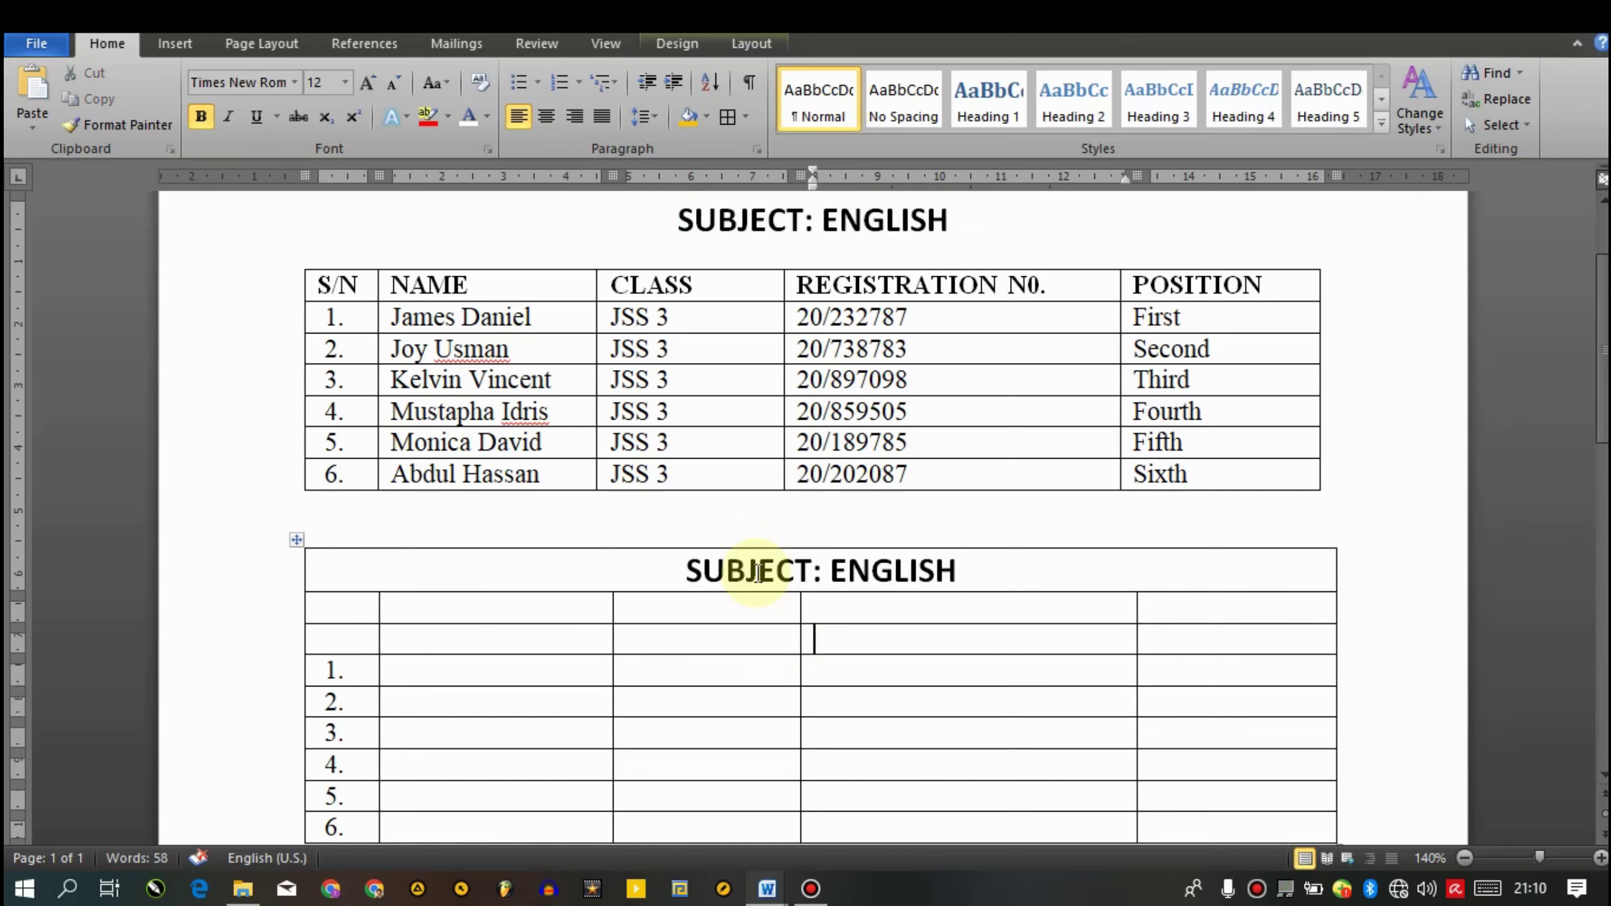
pyautogui.press('Down')
pyautogui.press('Down')
pyautogui.press('Down')
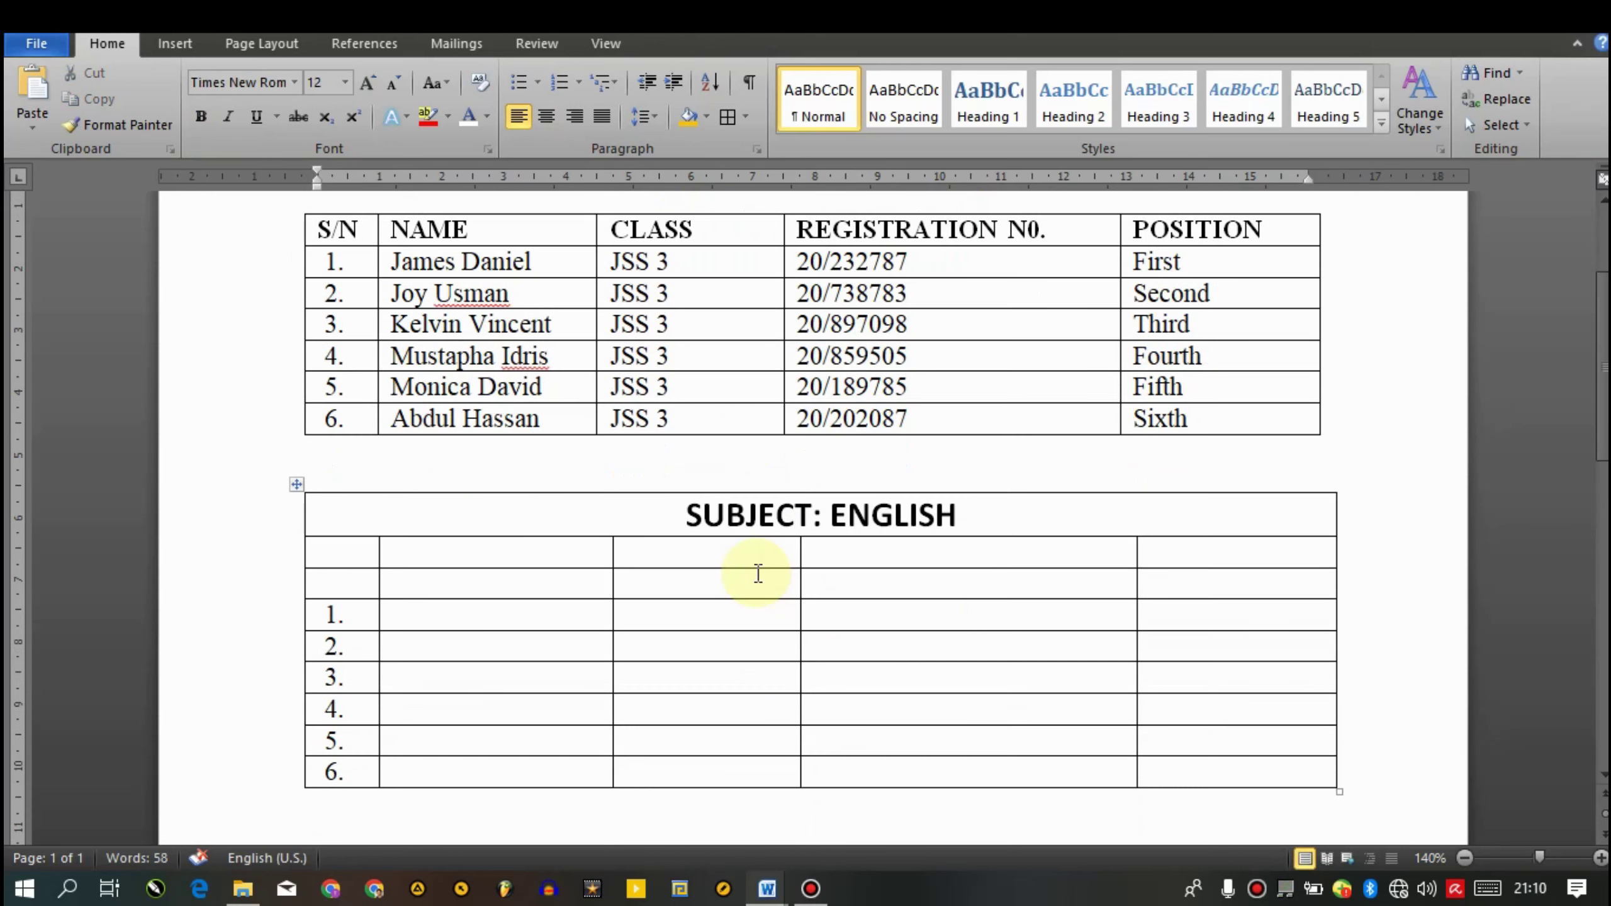
# Draw four vertical lines dividing the second table's fourth column from its third row down, extending the last line up through the second row
pyautogui.click(692, 551)
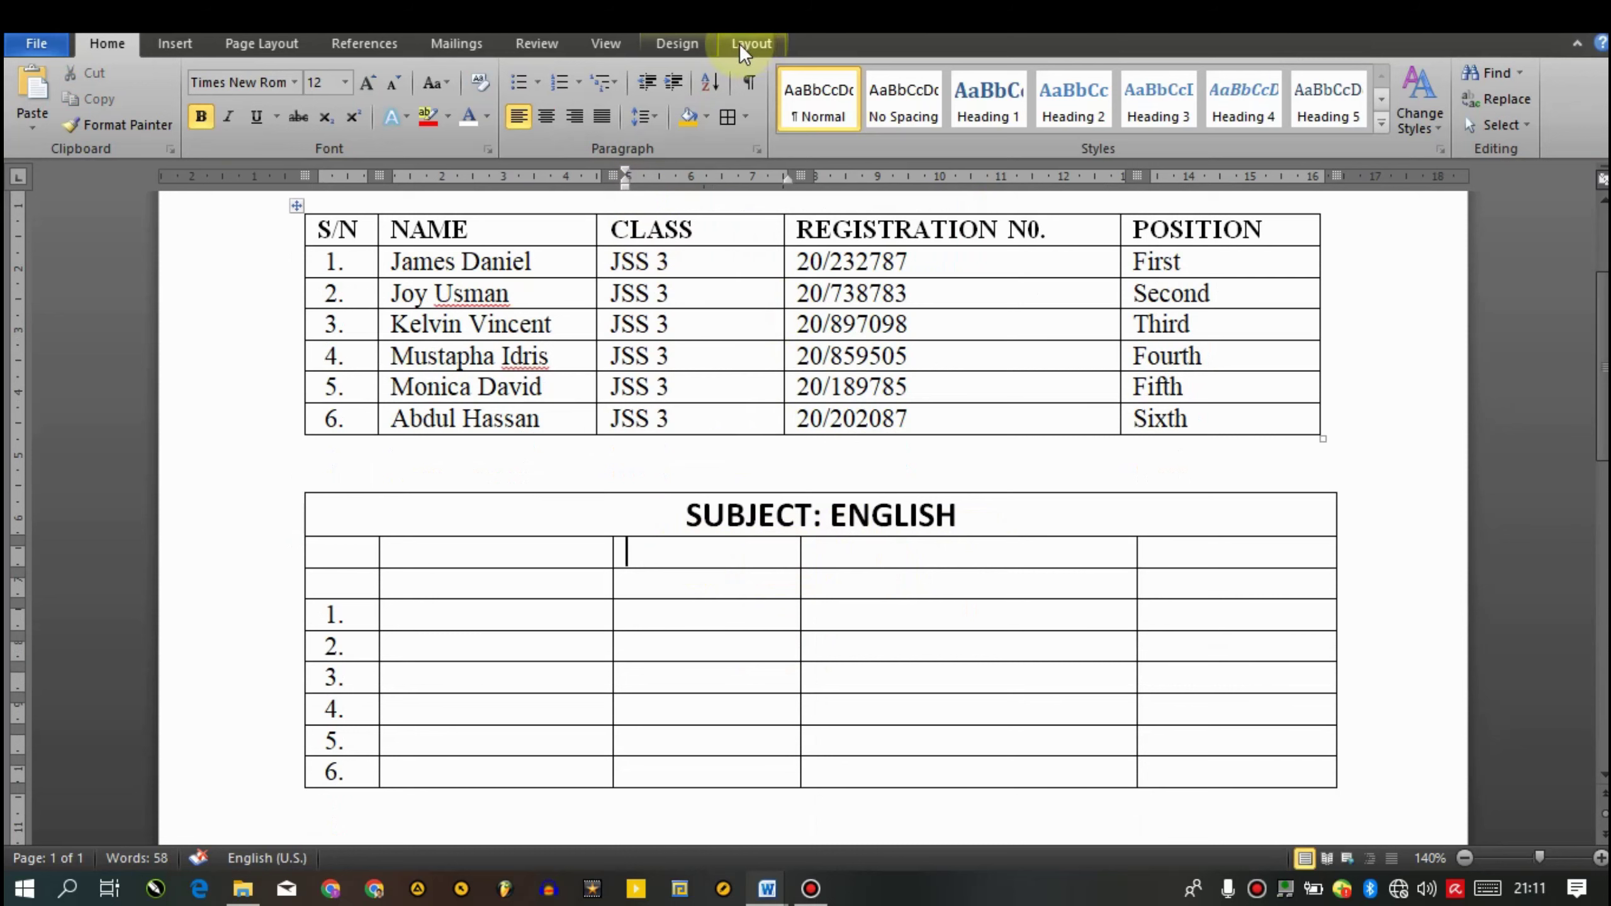
pyautogui.click(709, 44)
pyautogui.click(1143, 95)
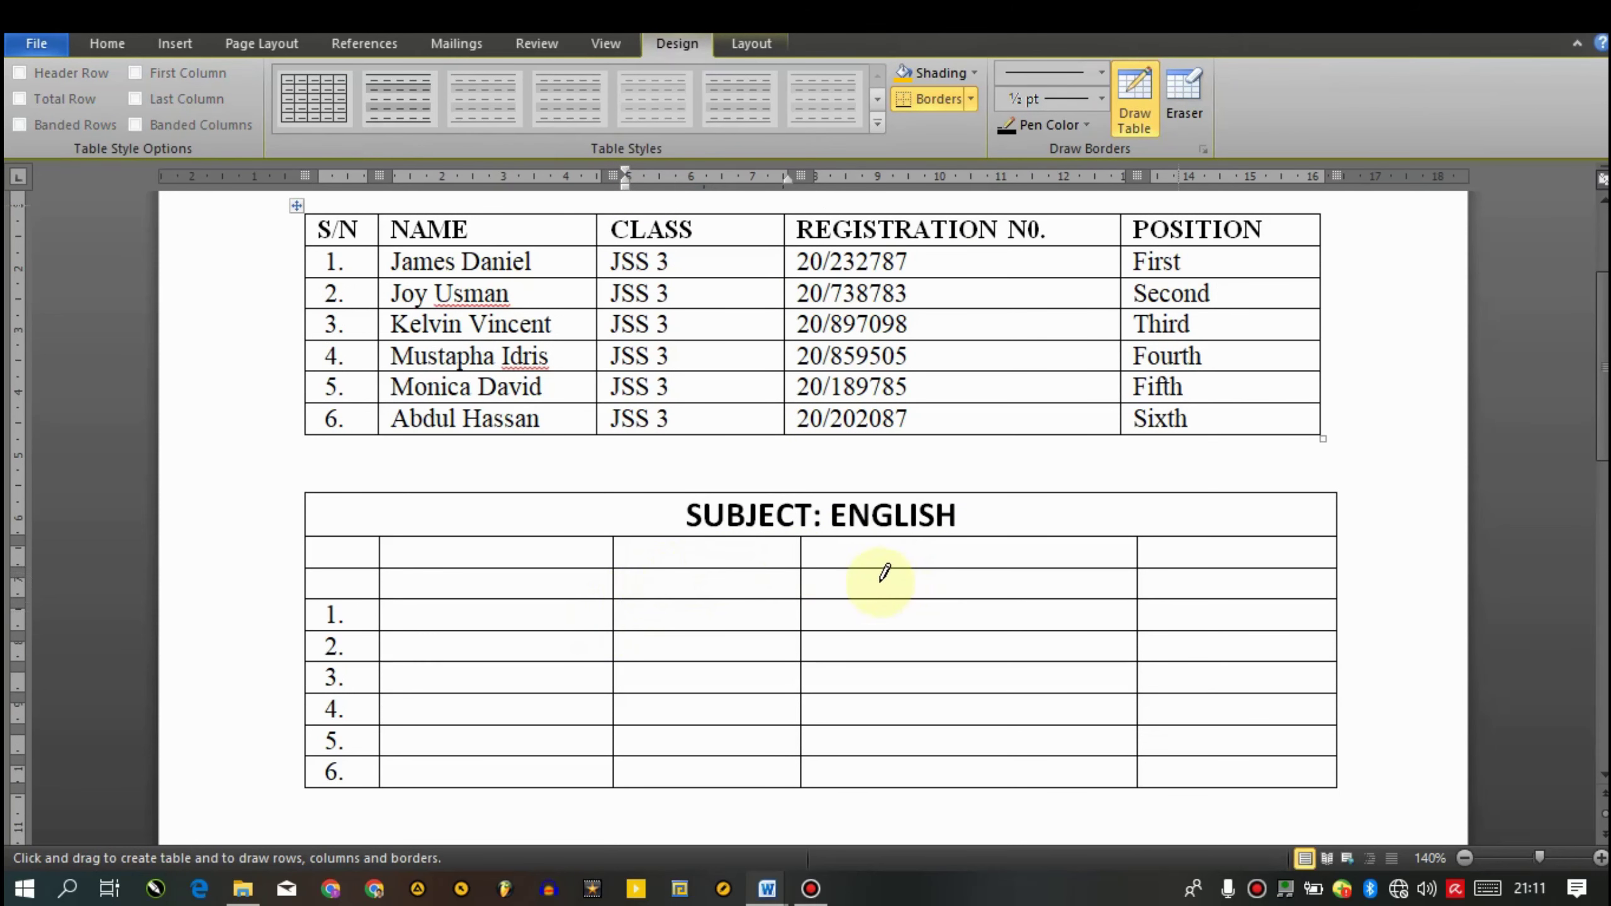
pyautogui.moveTo(856, 569)
pyautogui.mouseDown()
pyautogui.moveTo(882, 752)
pyautogui.moveTo(862, 793)
pyautogui.mouseUp()
pyautogui.moveTo(933, 571); pyautogui.dragTo(955, 786)
pyautogui.moveTo(1012, 569)
pyautogui.mouseDown()
pyautogui.moveTo(1039, 737)
pyautogui.moveTo(1014, 786)
pyautogui.mouseUp()
pyautogui.moveTo(1074, 567); pyautogui.dragTo(1063, 760)
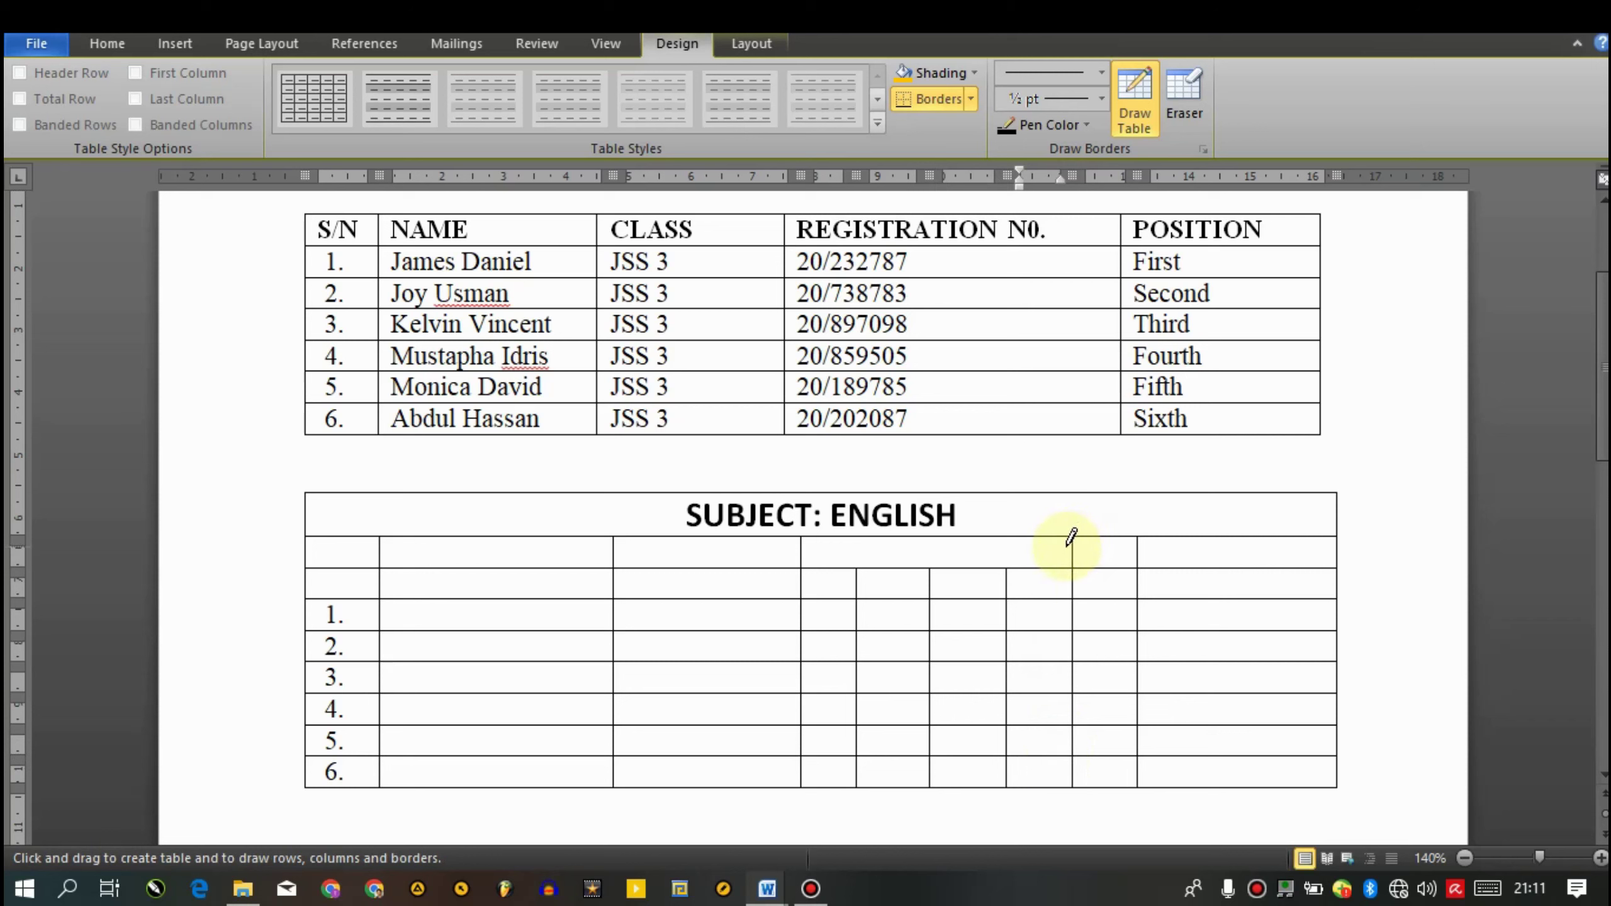
pyautogui.moveTo(750, 561); pyautogui.dragTo(739, 779)
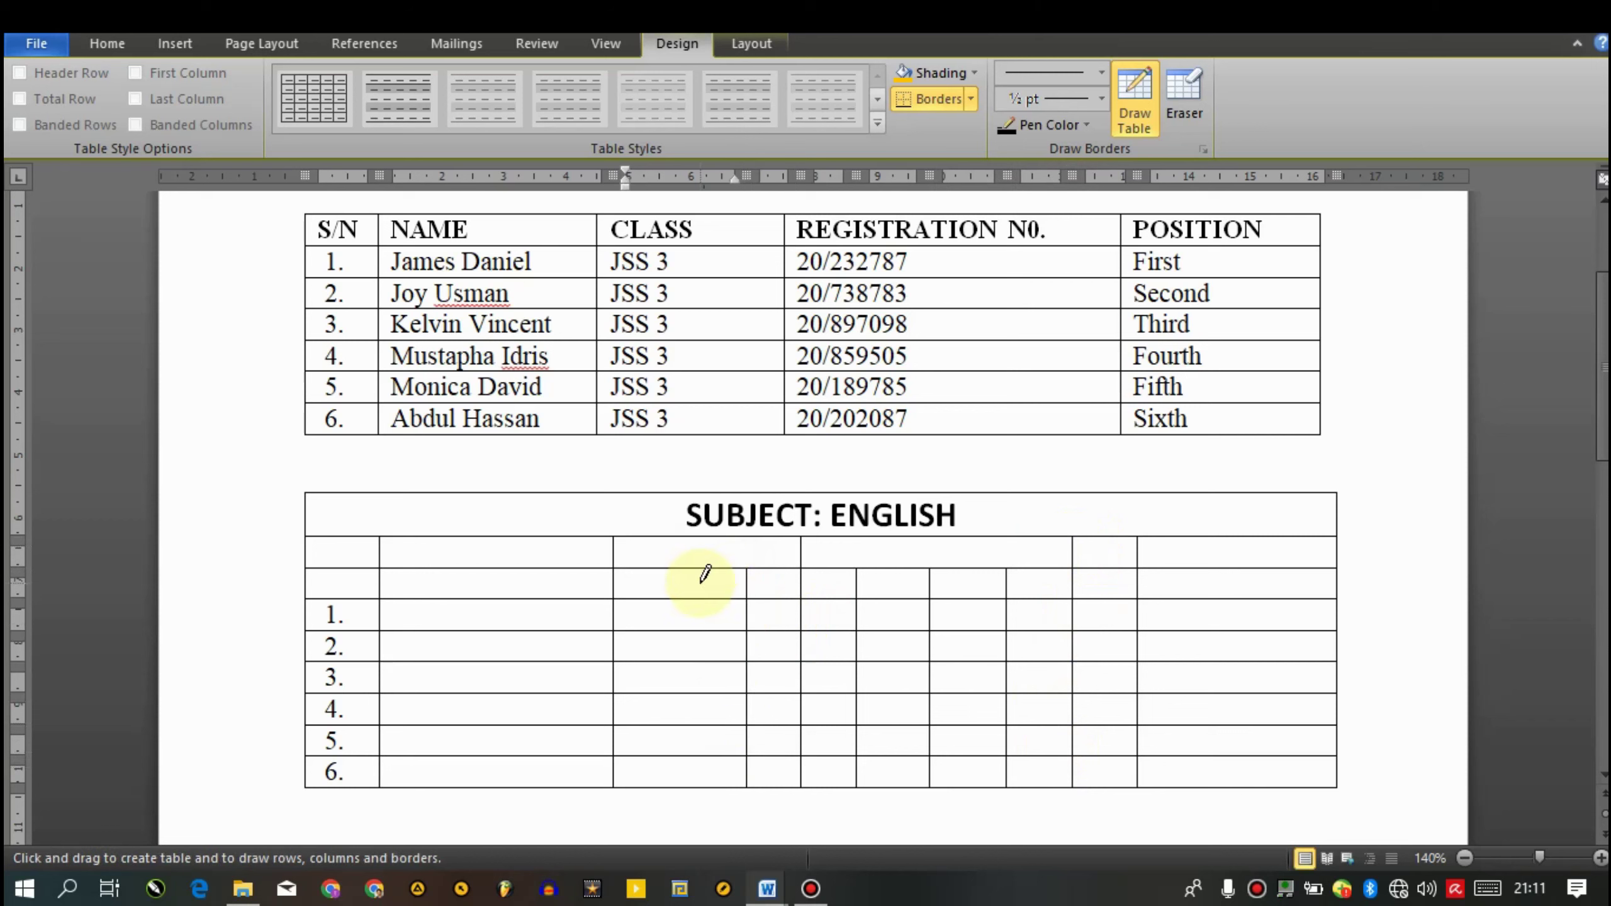
pyautogui.hotkey('ctrl', 'z')
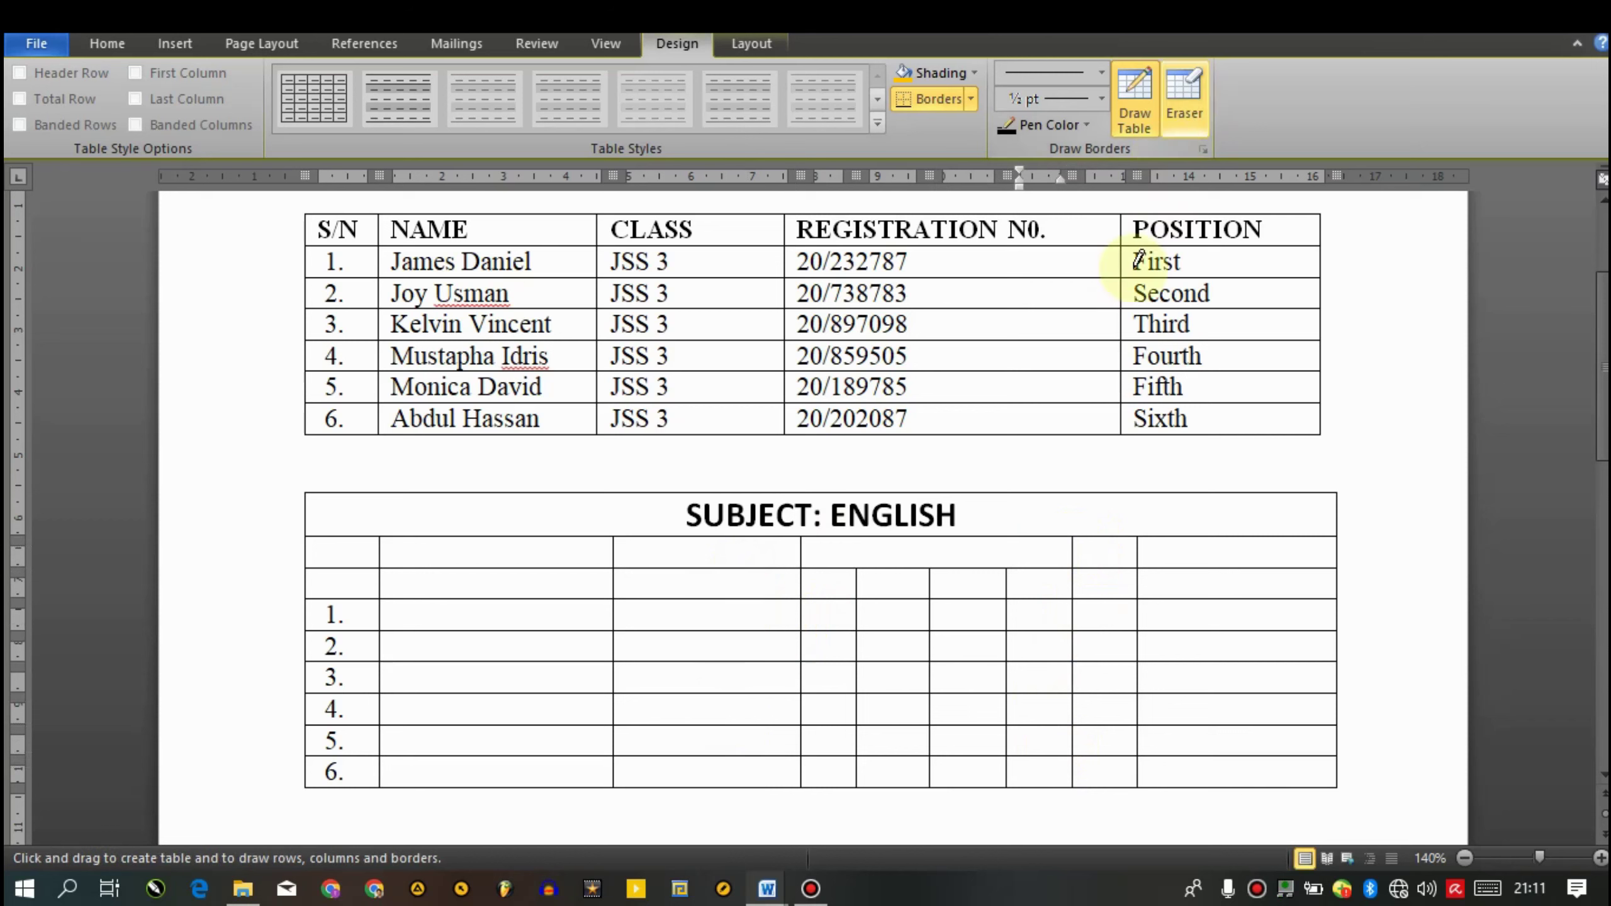
pyautogui.click(1139, 83)
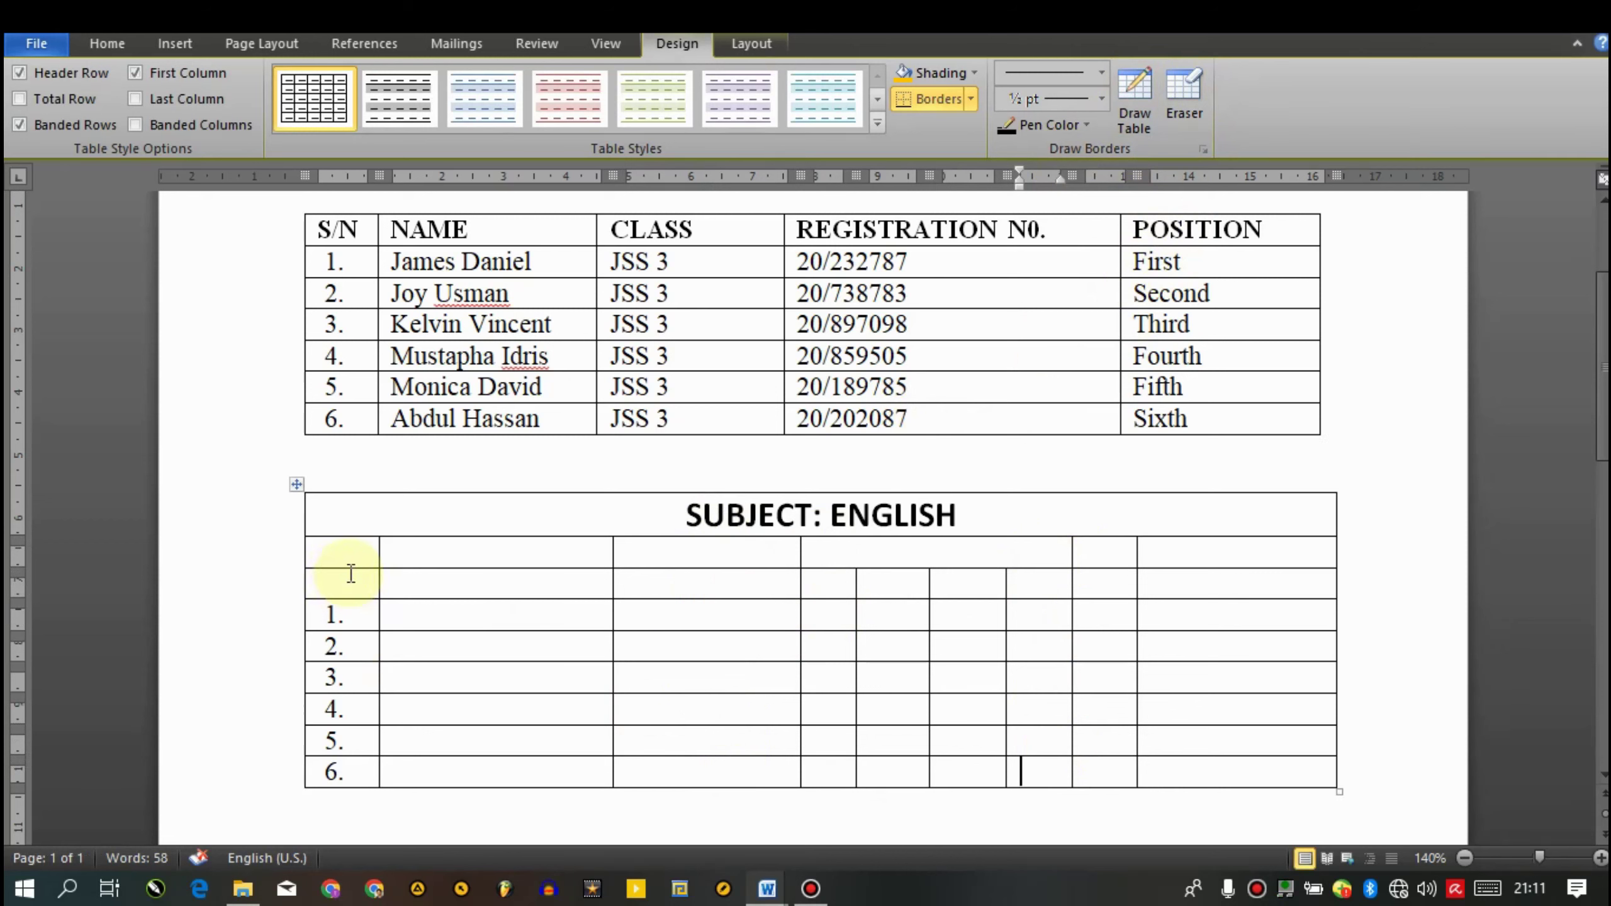
# Enter the headings s/n, Name and Class in the first three cells of the second table's row below the title
pyautogui.click(343, 555)
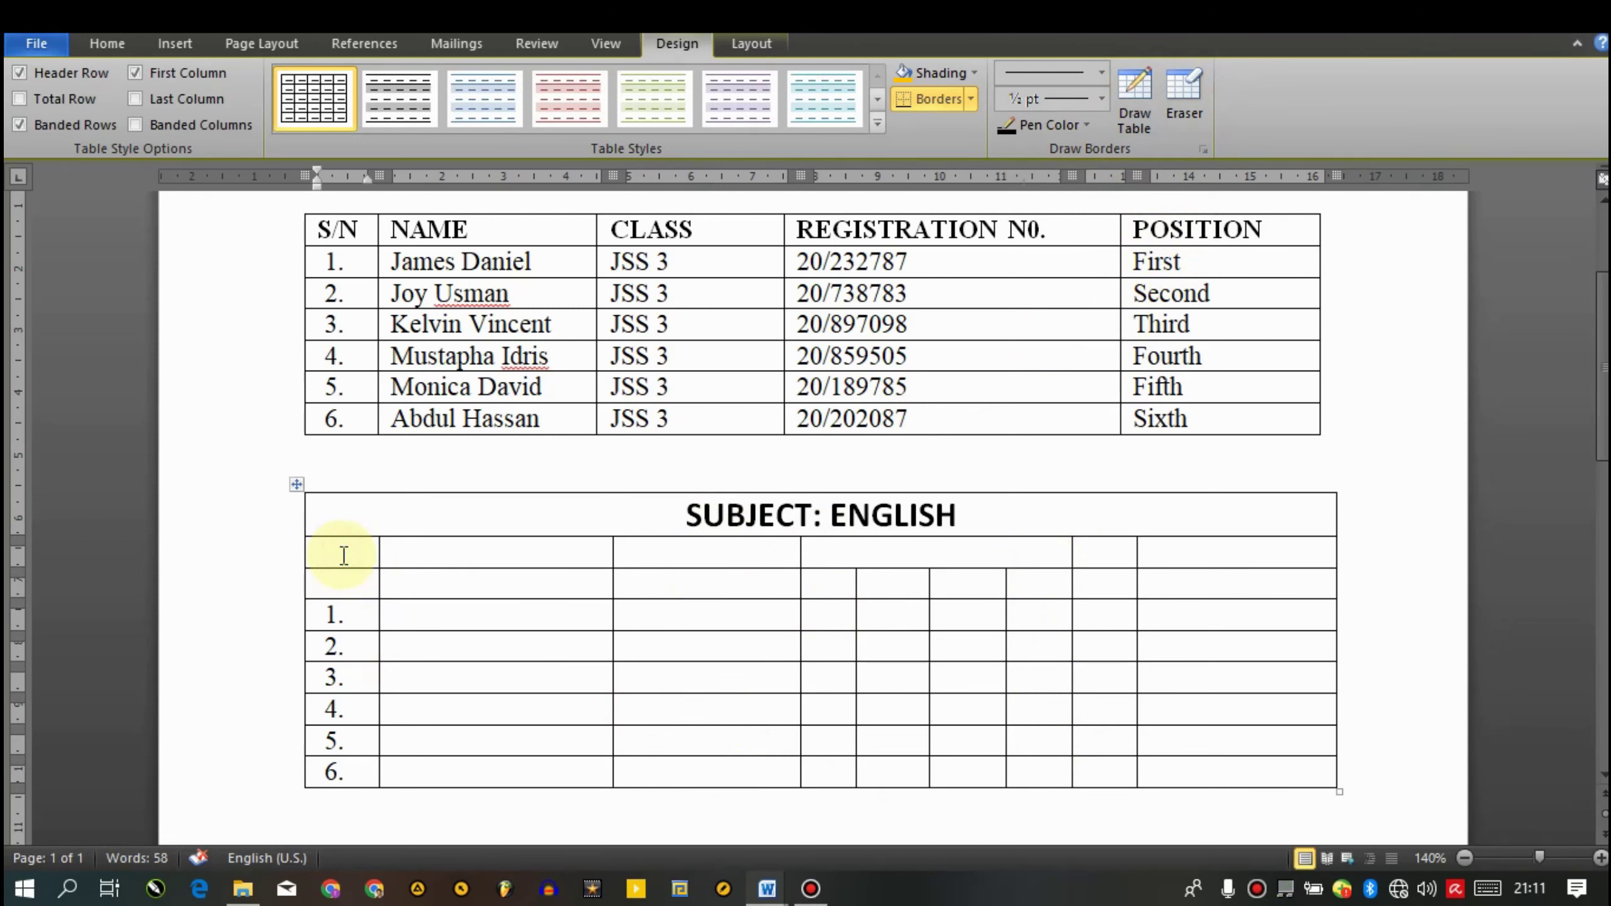
pyautogui.write('s/n')
pyautogui.press('Tab')
pyautogui.write('n')
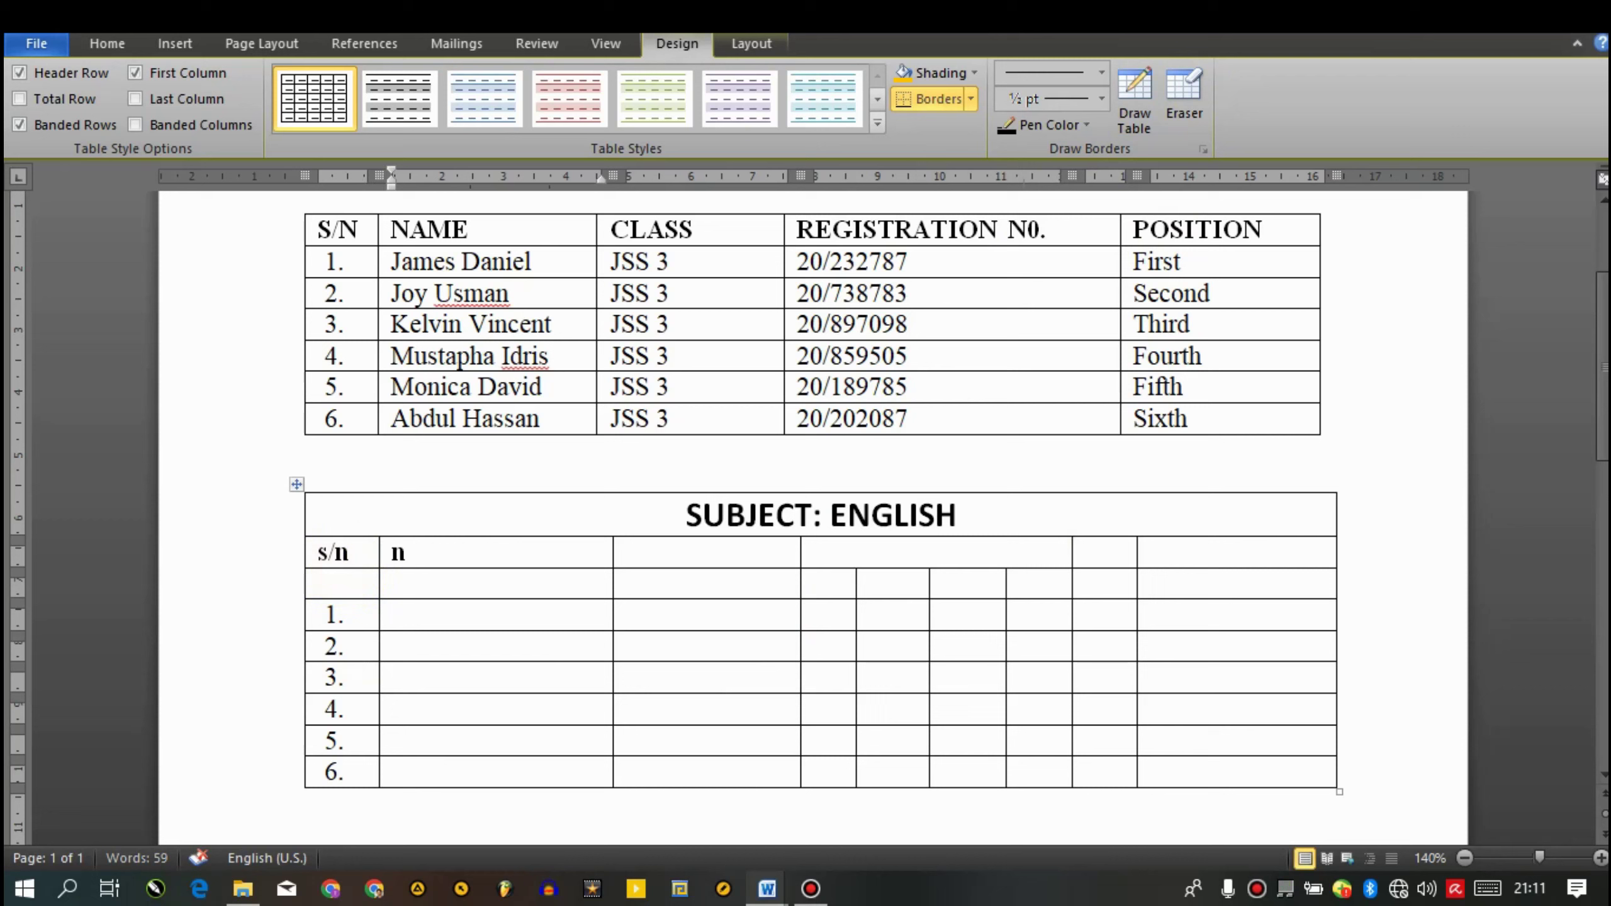
pyautogui.write('a')
pyautogui.click(528, 495)
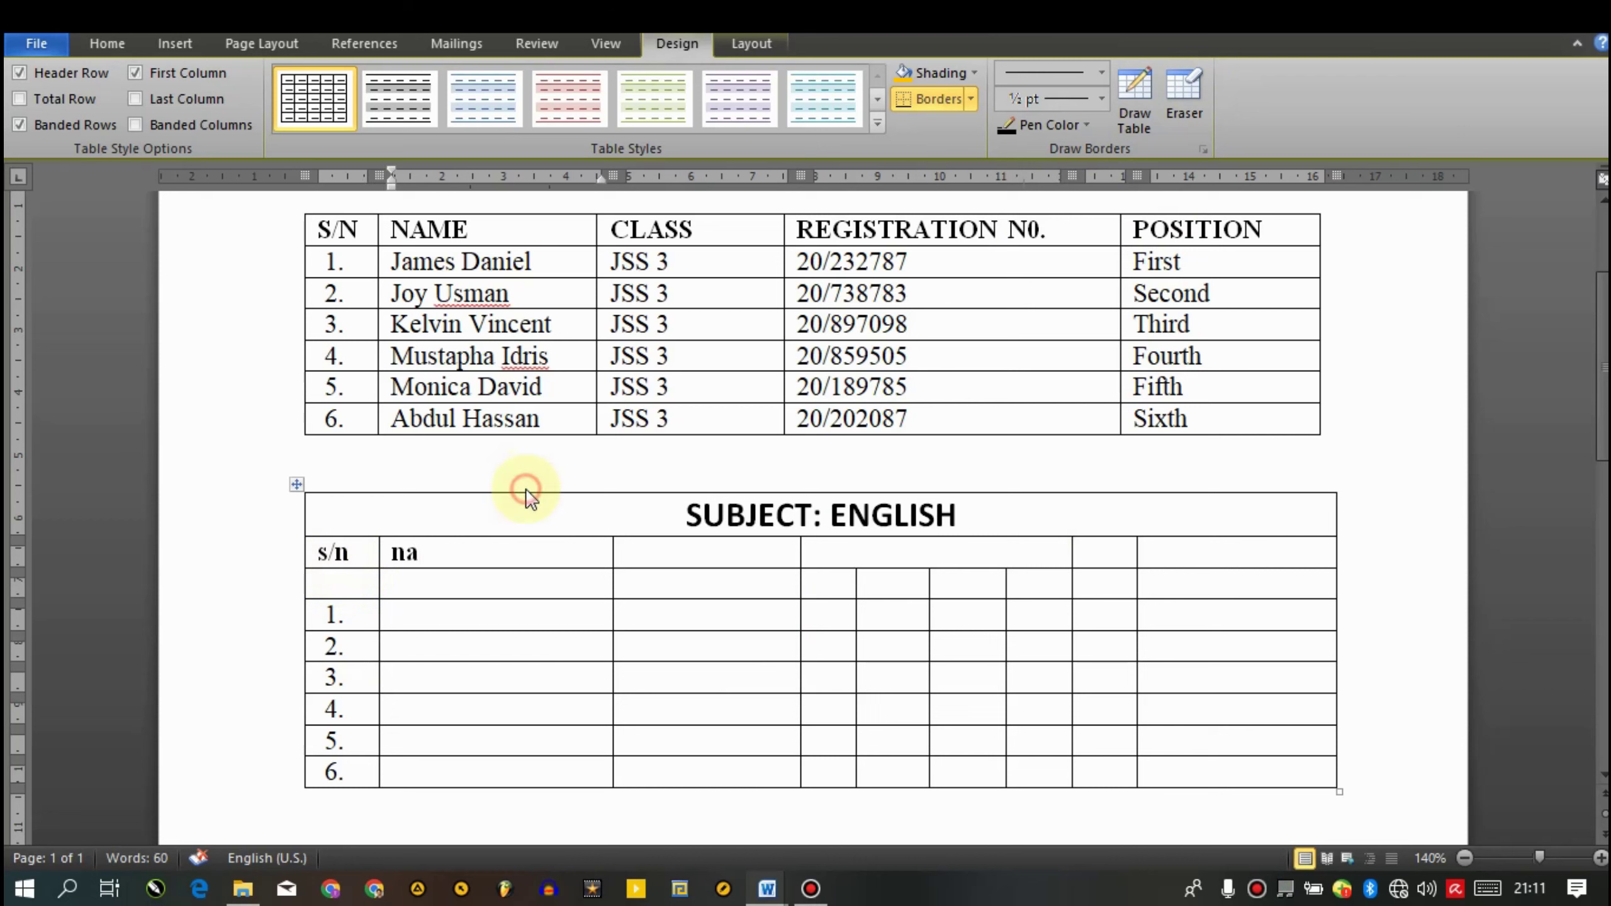
pyautogui.press('Tab')
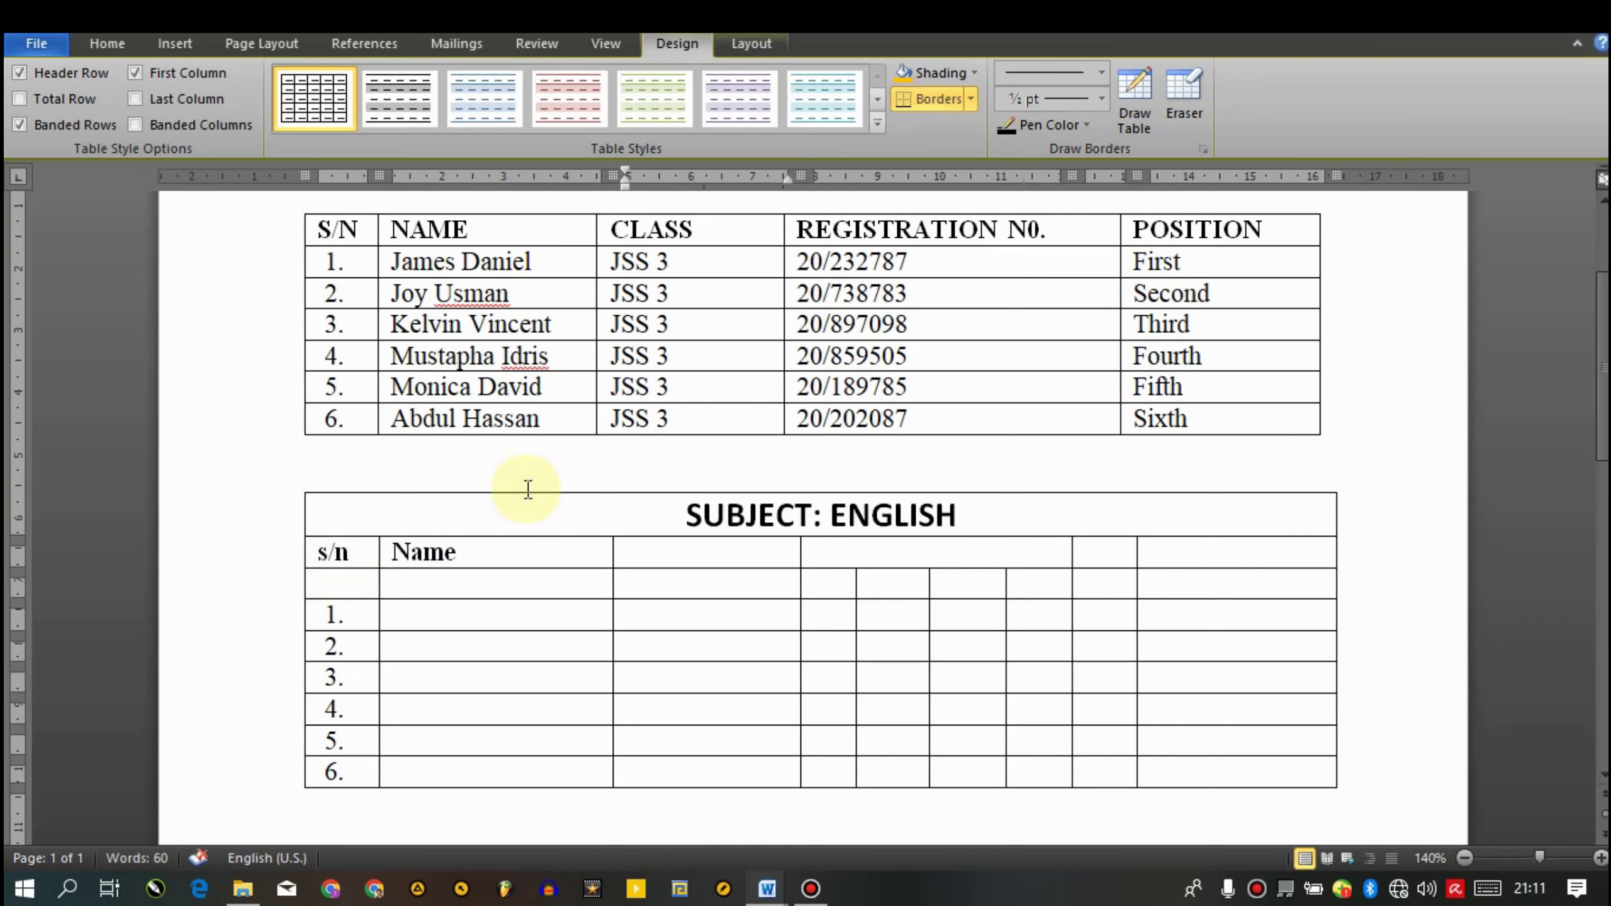
pyautogui.write('Class')
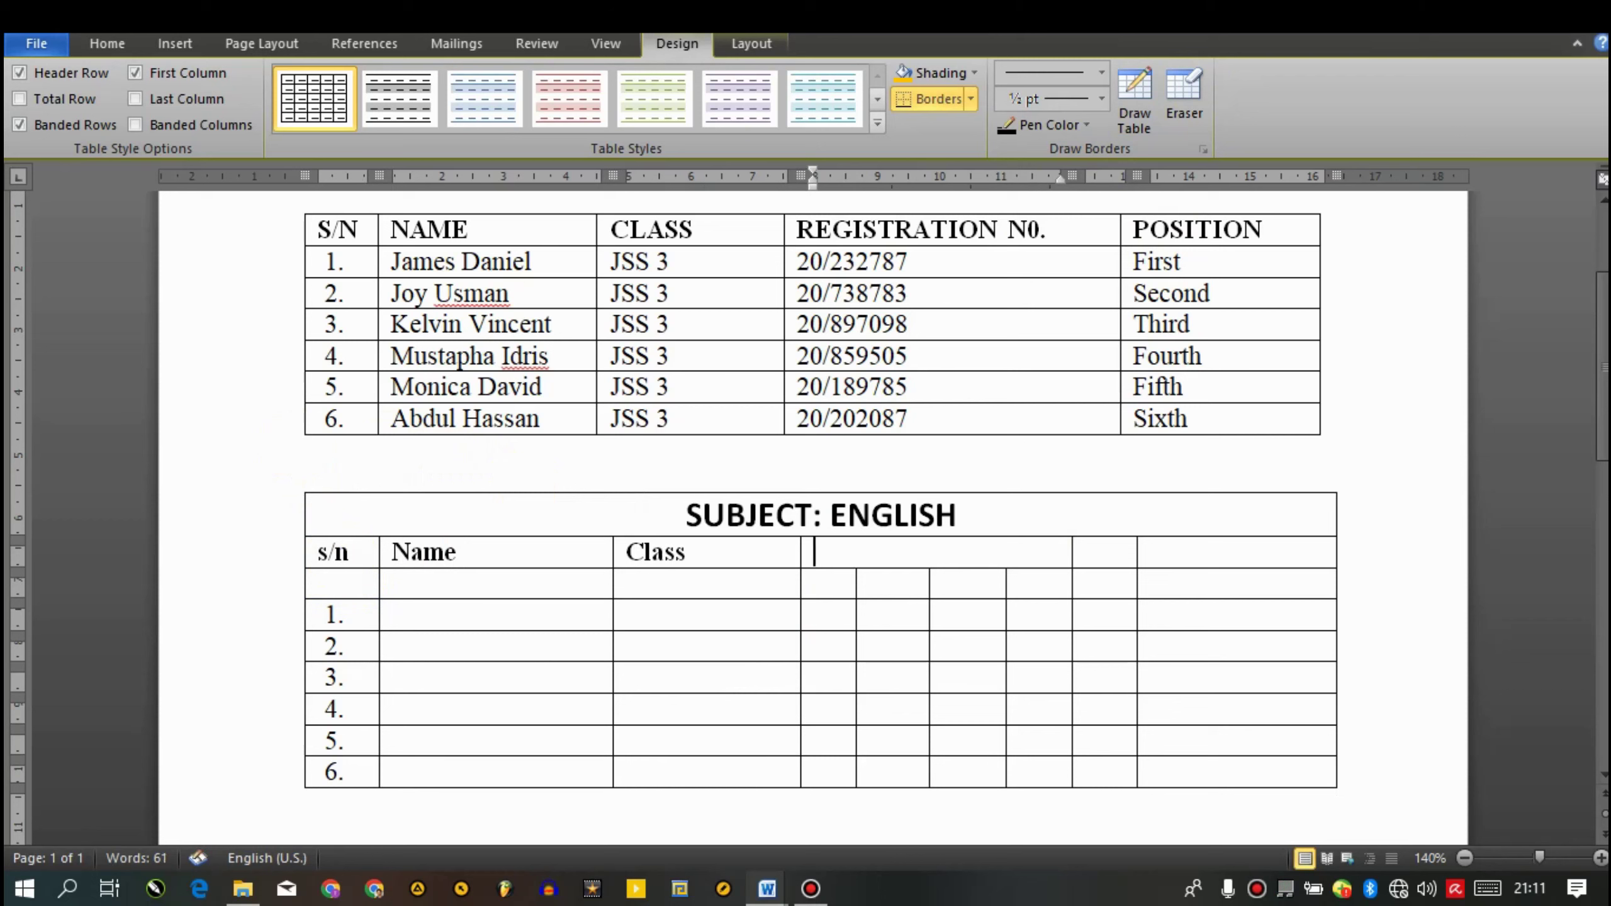
# Enter the heading Subjects above the subdivided columns and Grade in the last cell of the same row
pyautogui.write('subect')
pyautogui.press('Tab')
pyautogui.press('Left')
pyautogui.press('Left')
pyautogui.press('Tab')
pyautogui.press('Tab')
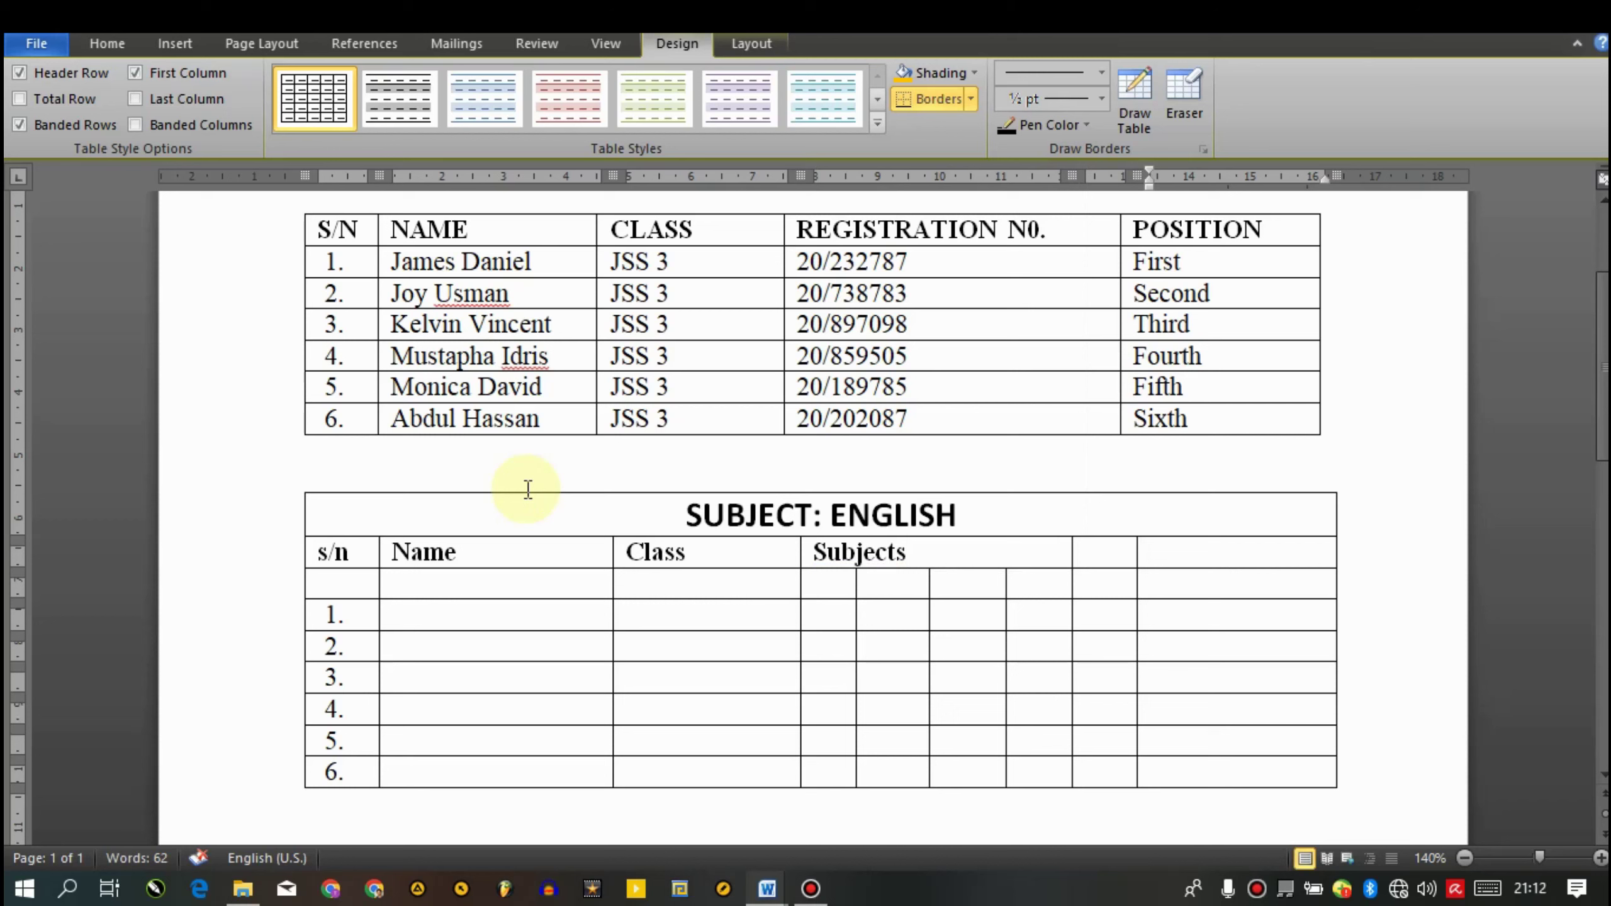
pyautogui.write('Grade')
pyautogui.press('Up')
pyautogui.press('Down')
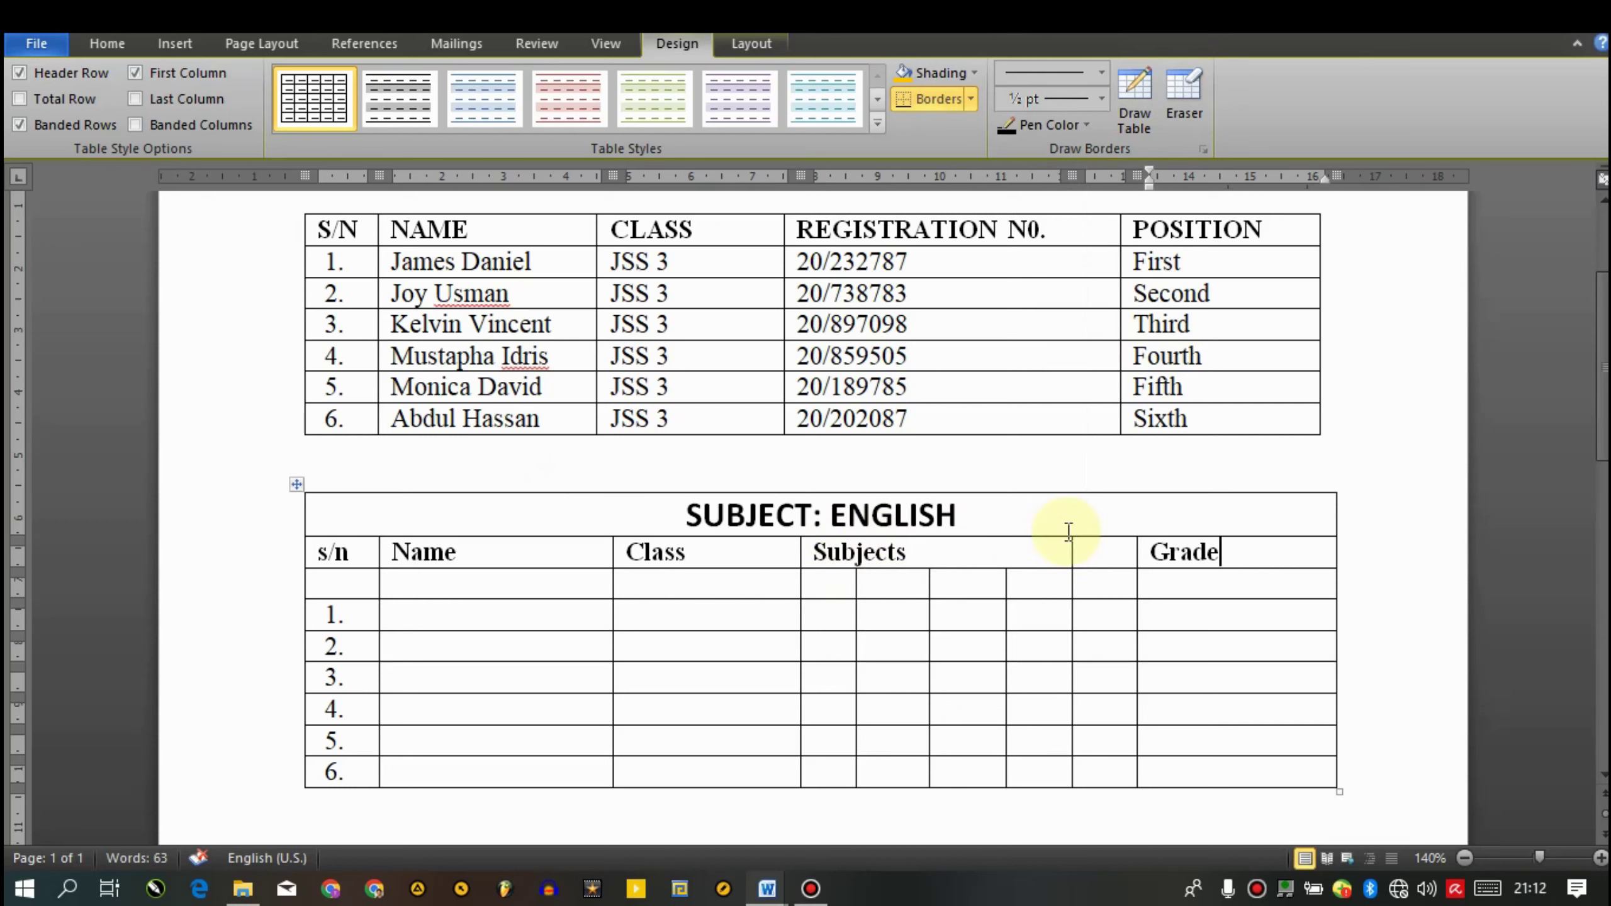
# Erase the divider between the Subjects cell and the empty cell beside it, and center the Subjects heading
pyautogui.click(1197, 93)
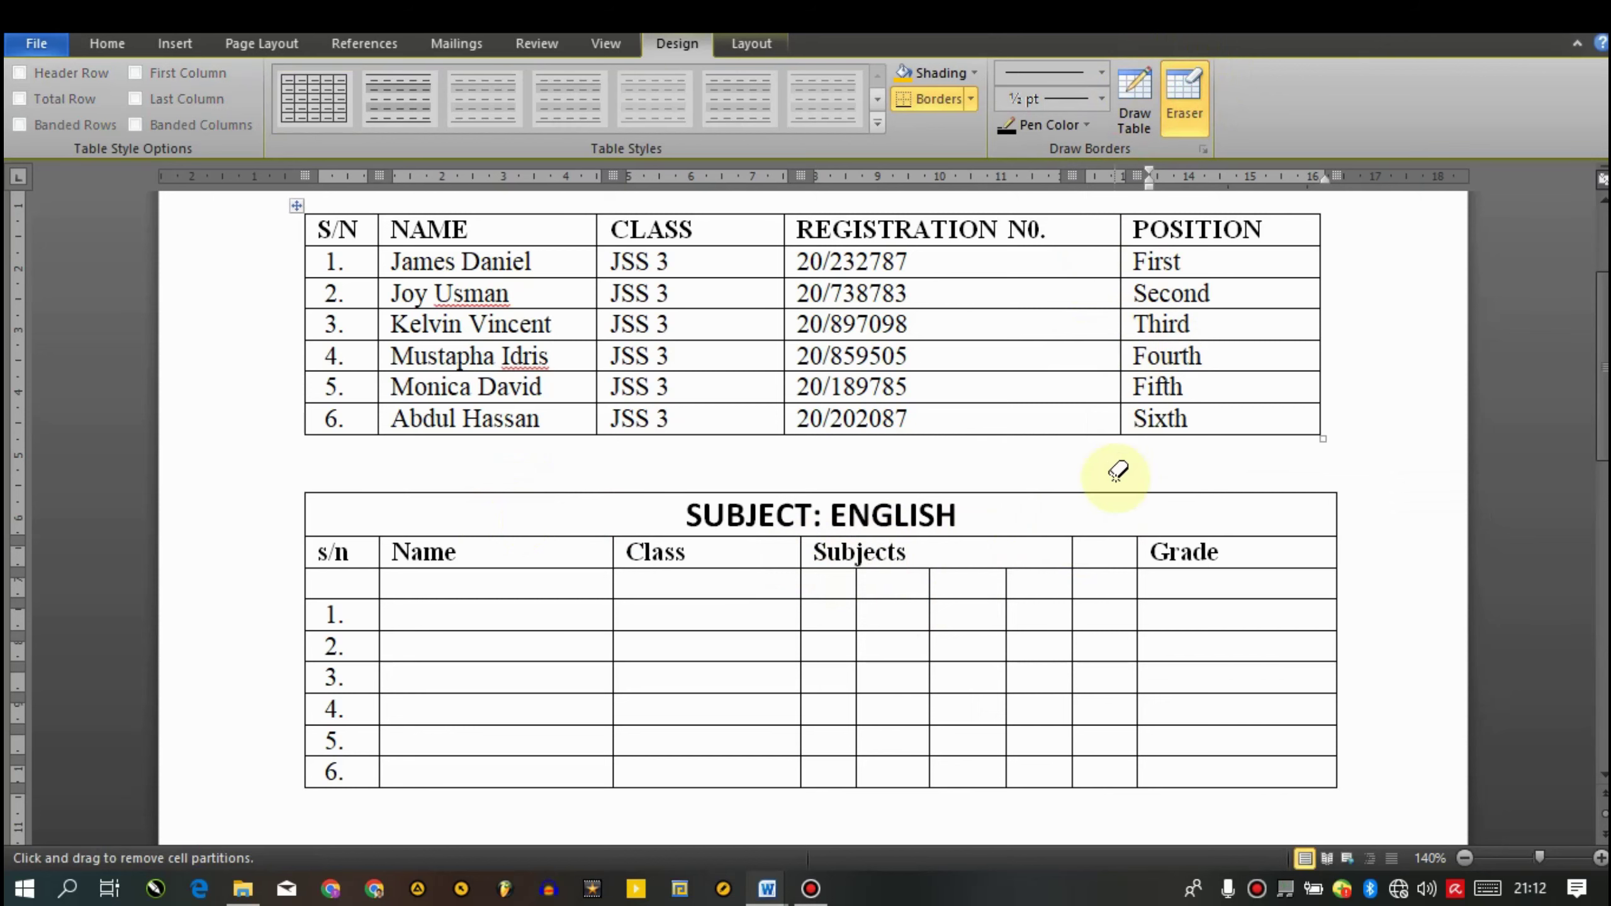
pyautogui.click(1072, 554)
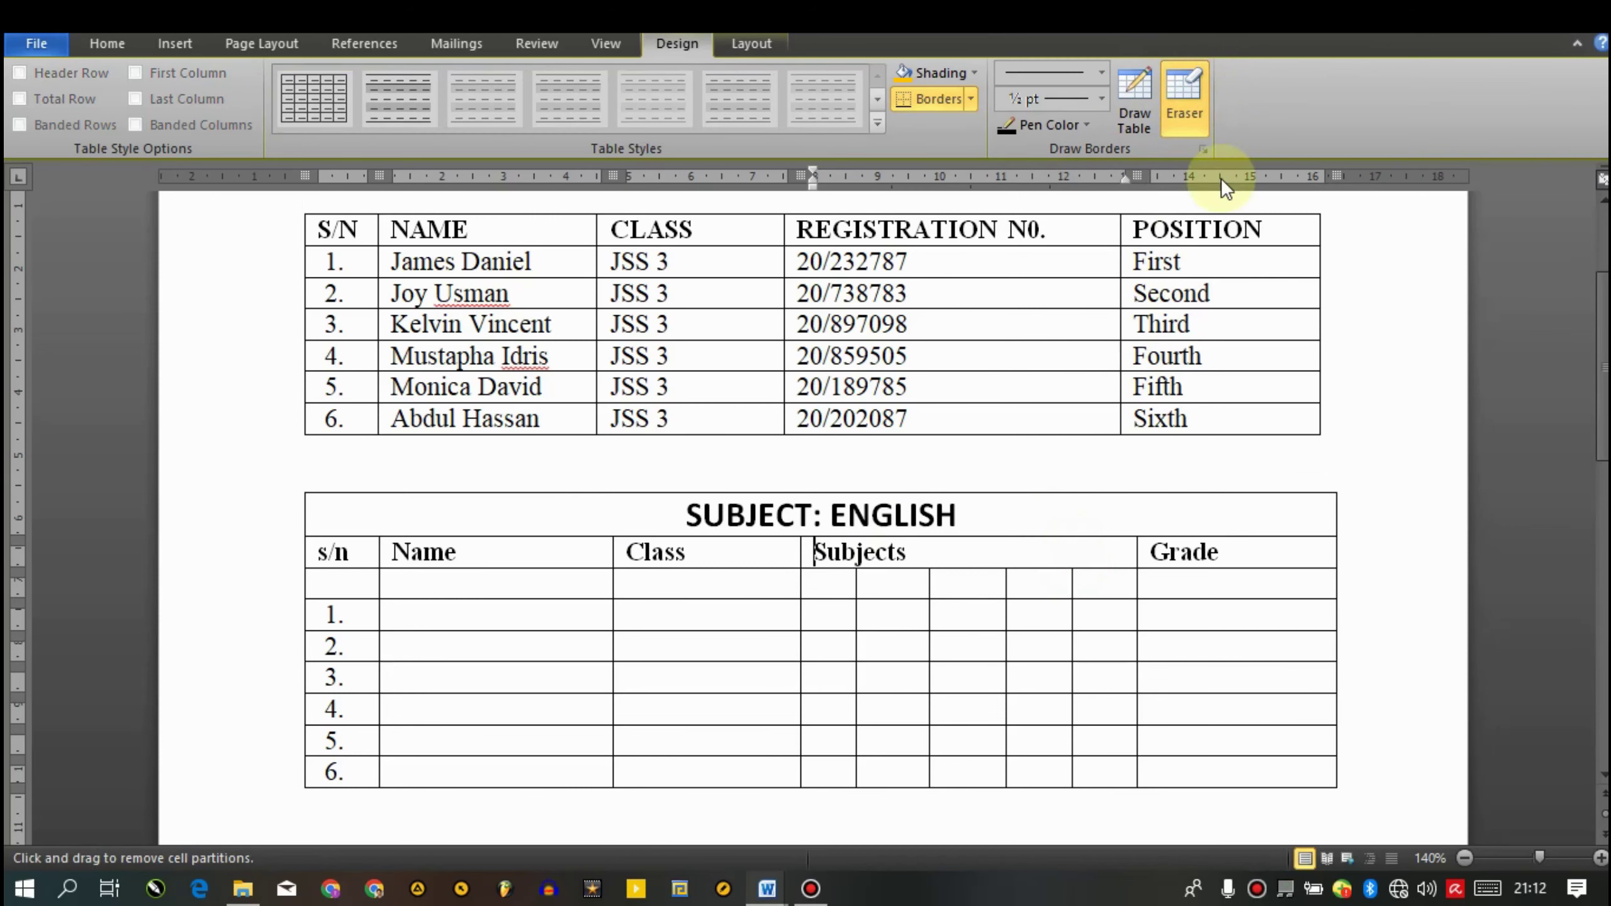
pyautogui.click(1183, 95)
pyautogui.click(938, 555)
pyautogui.hotkey('ctrl', 'e')
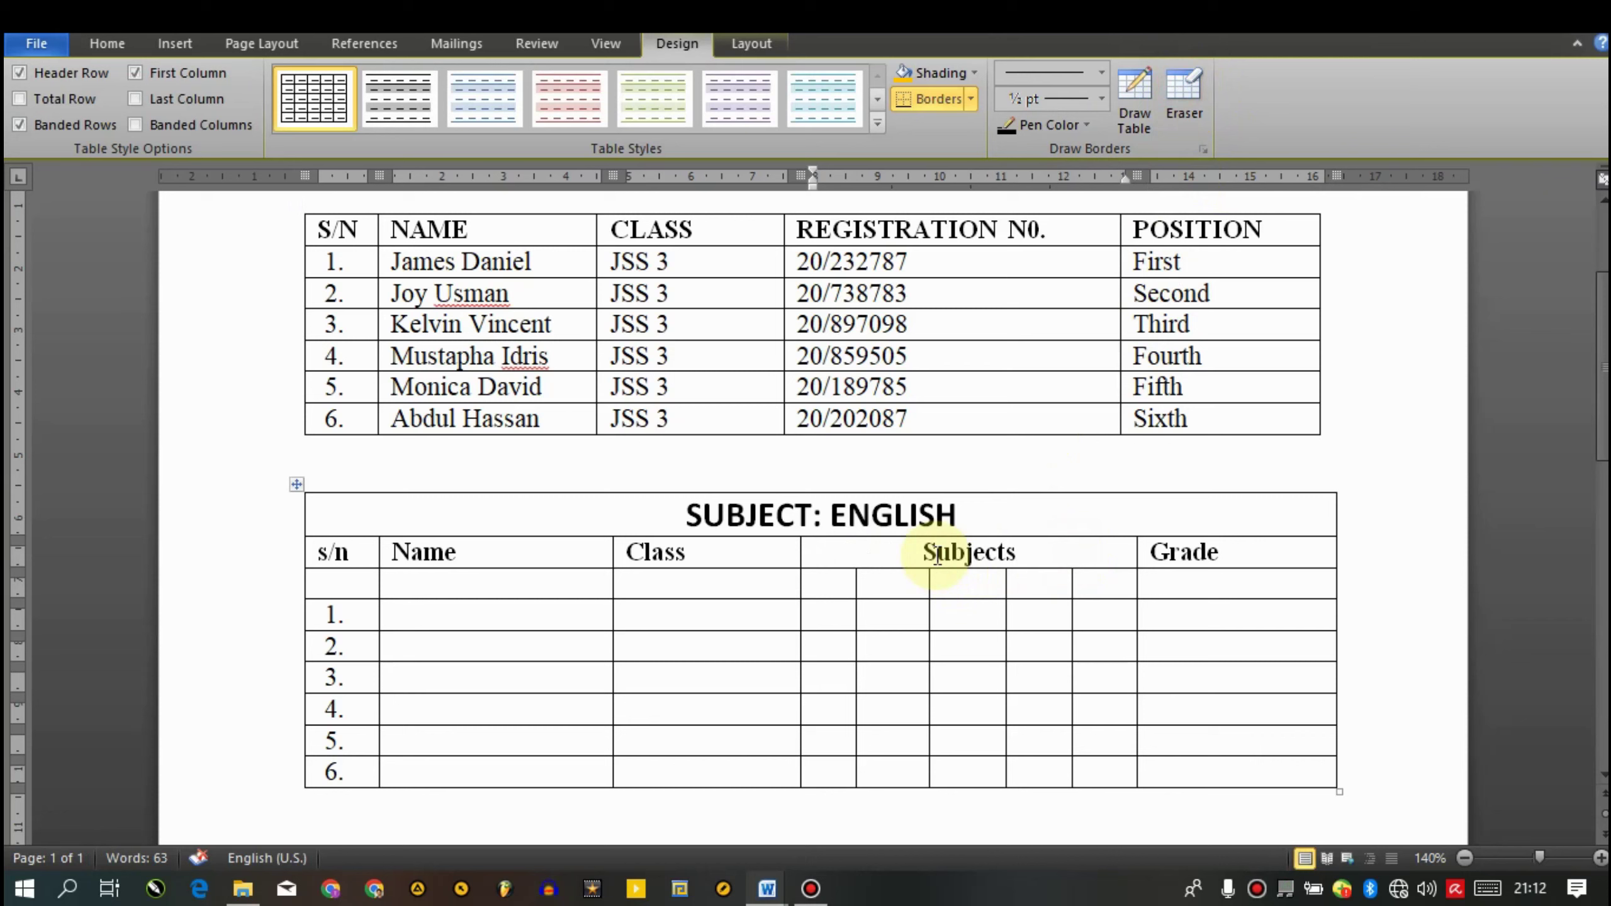
# Fill the five cells beneath the Subjects heading with Maths, Eng, Lit, Phy and Bio
pyautogui.press('Down')
pyautogui.press('Left')
pyautogui.press('Left')
pyautogui.press('Left')
pyautogui.press('Right')
pyautogui.write('Maths')
pyautogui.press('Tab')
pyautogui.write('eng')
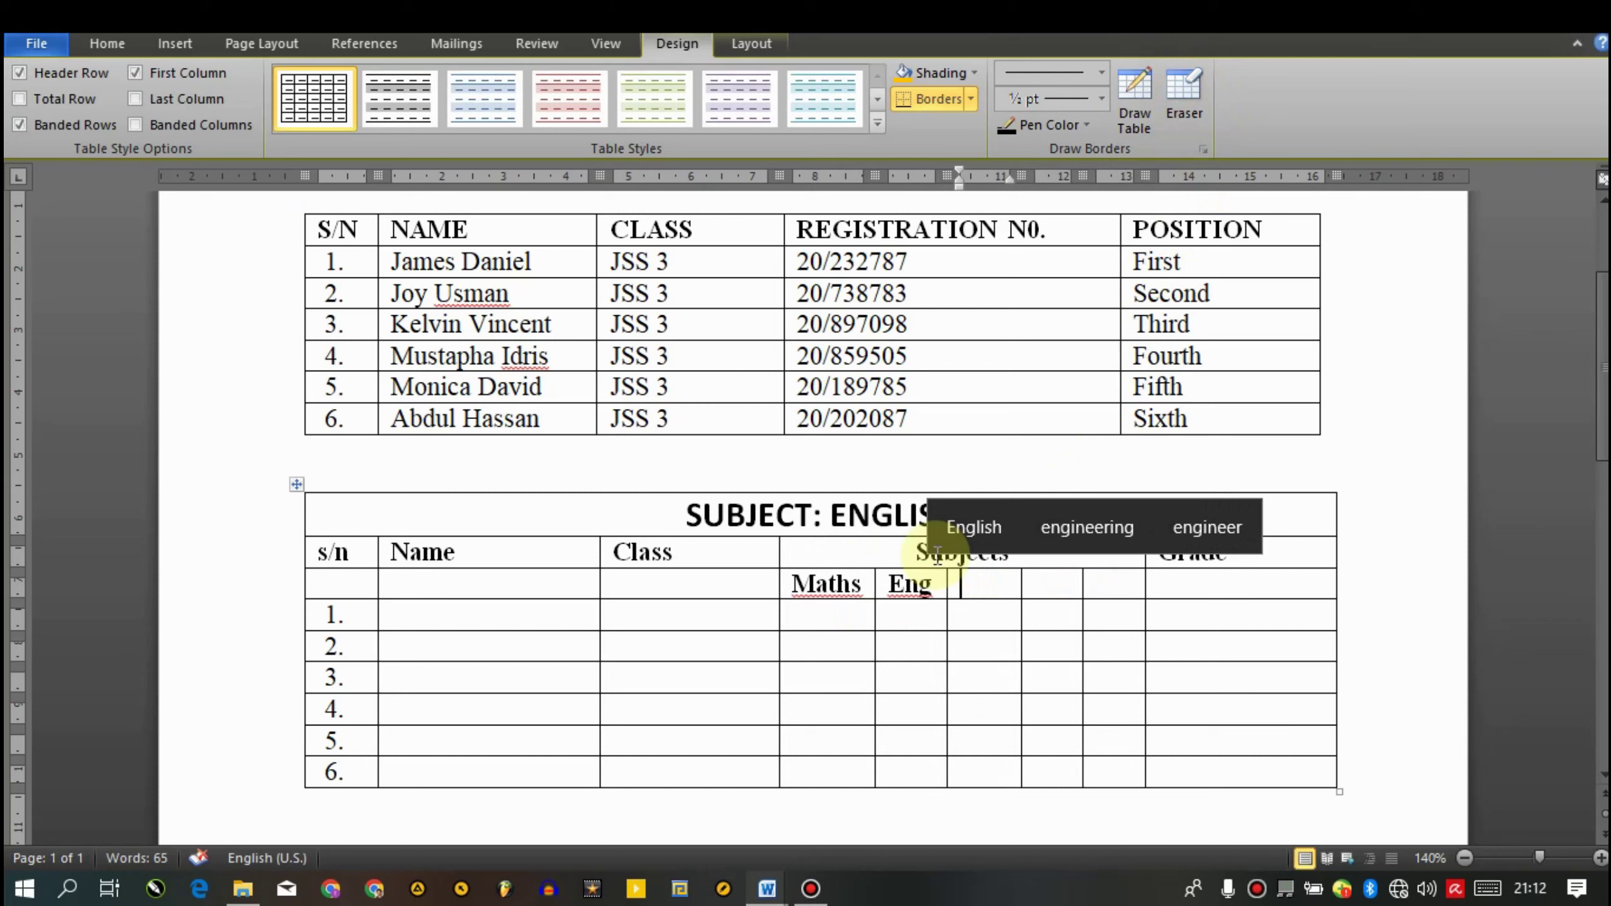
pyautogui.press('Tab')
pyautogui.write('lit')
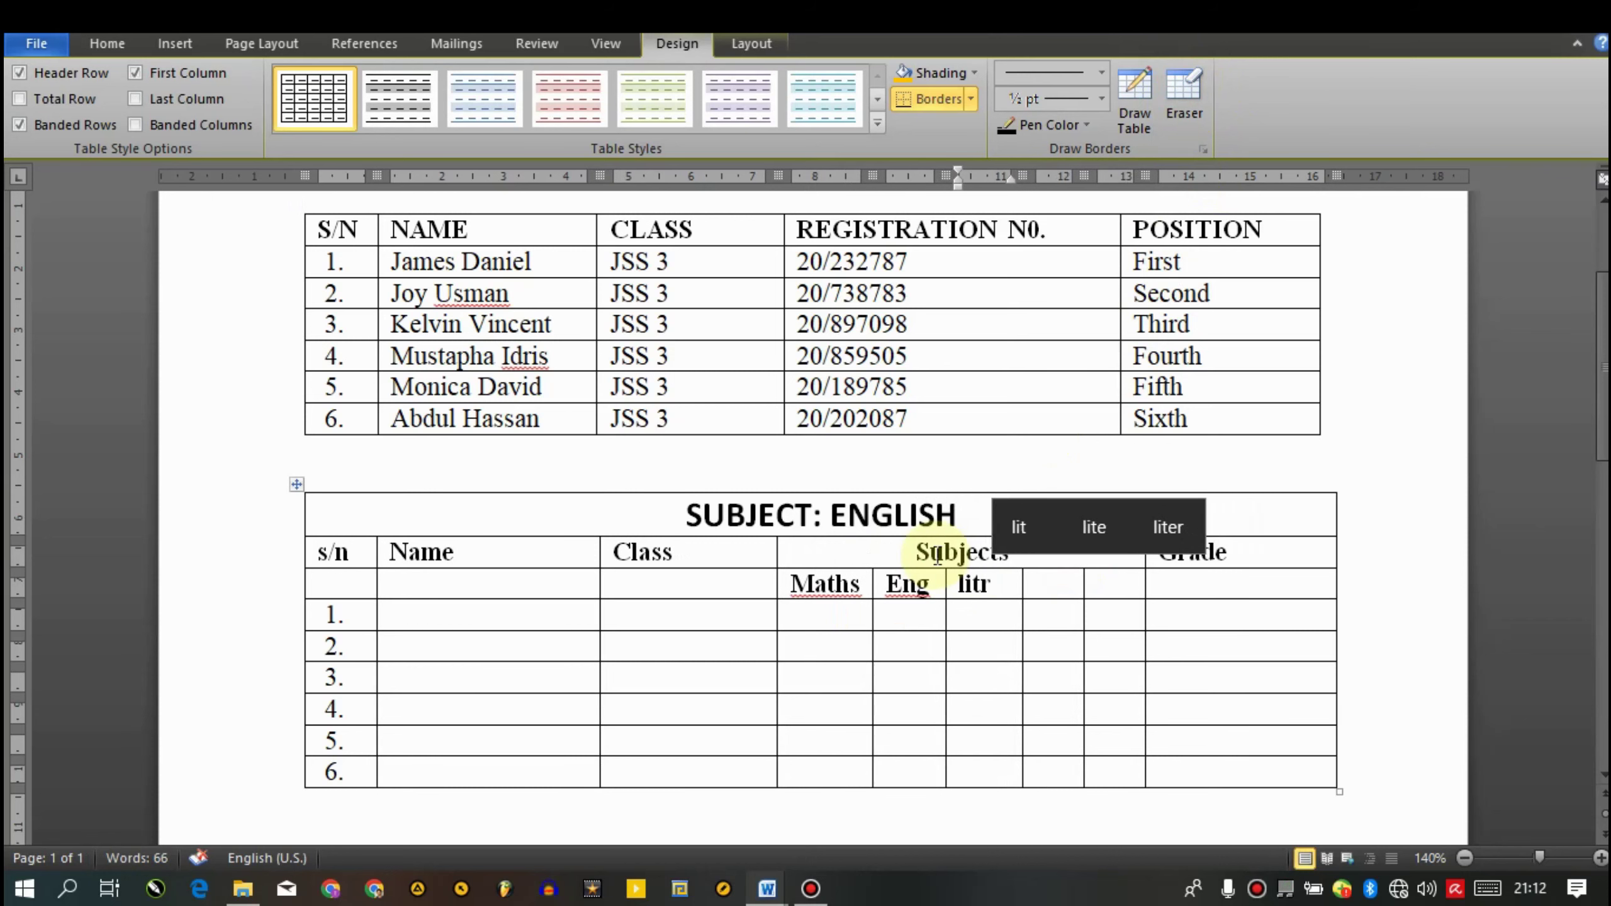
pyautogui.press('Tab')
pyautogui.write('phy')
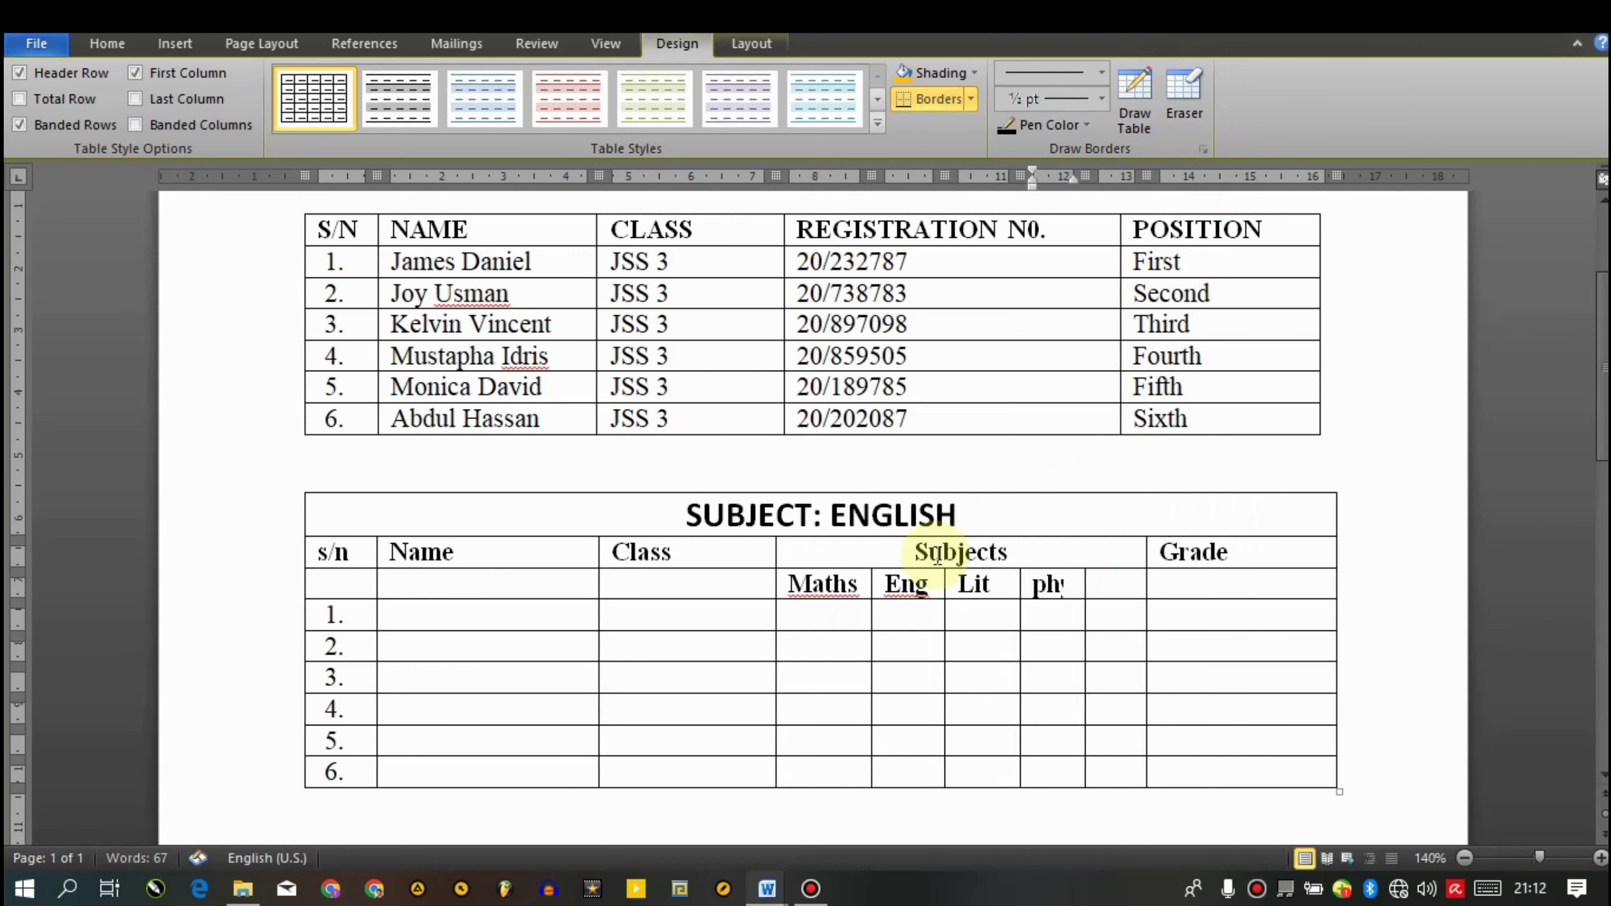
pyautogui.press('Tab')
pyautogui.write('bio')
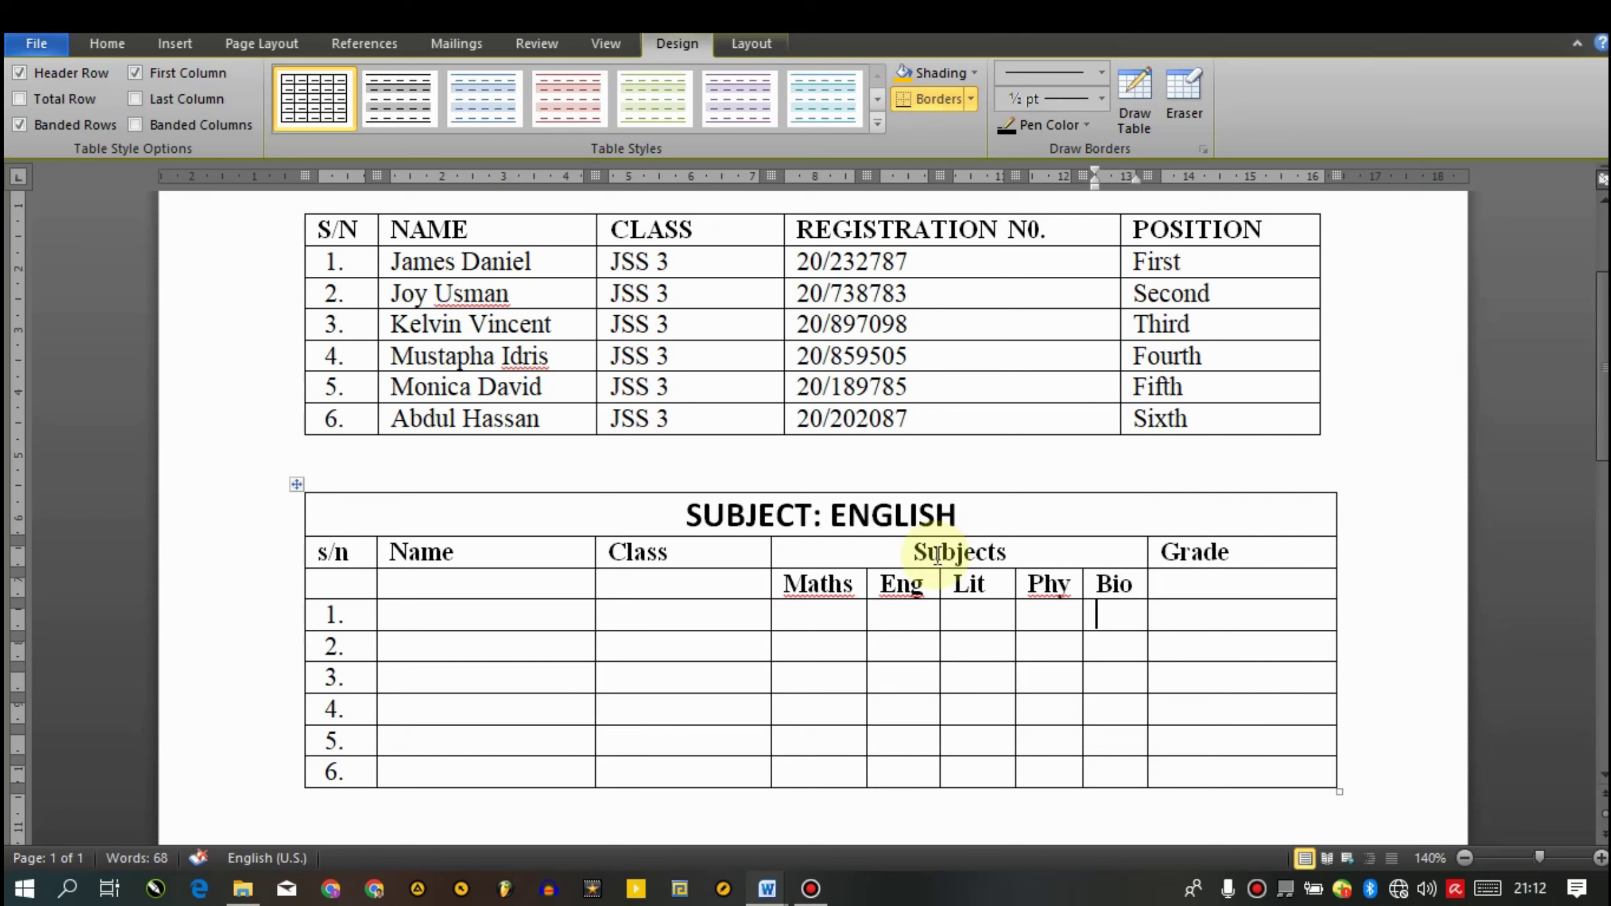
# Remove the inside horizontal border between the second table's two heading rows
pyautogui.press('Right')
pyautogui.press('Right')
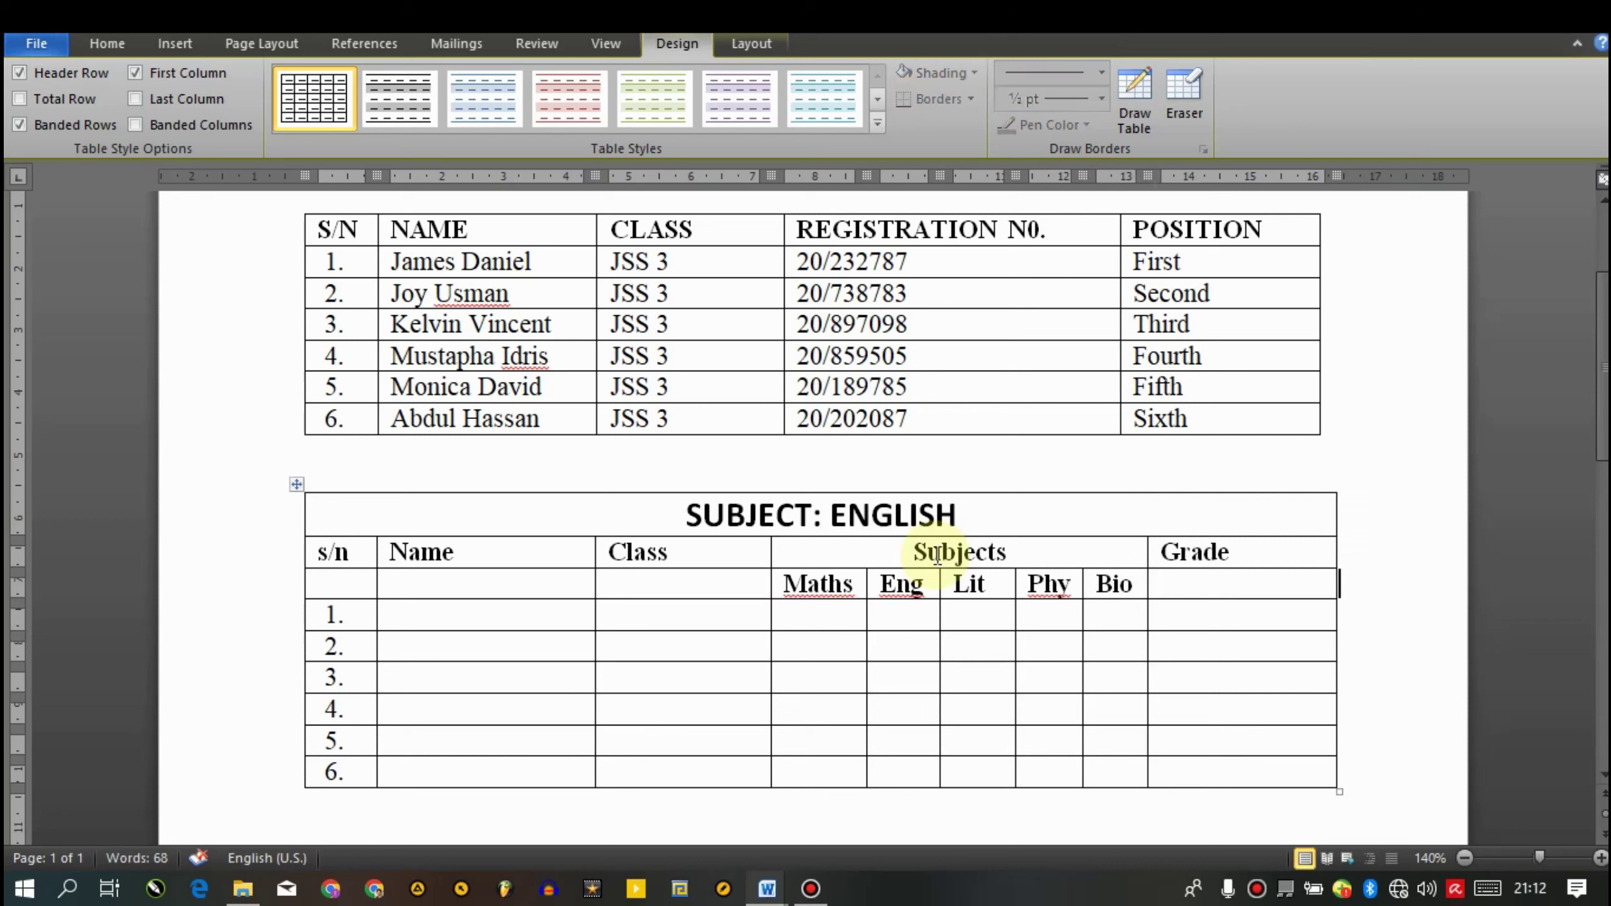
pyautogui.hotkey('shift', 'Up')
pyautogui.hotkey('shift', 'Left')
pyautogui.hotkey('shift', 'Left')
pyautogui.hotkey('shift', 'Left')
pyautogui.press('Up')
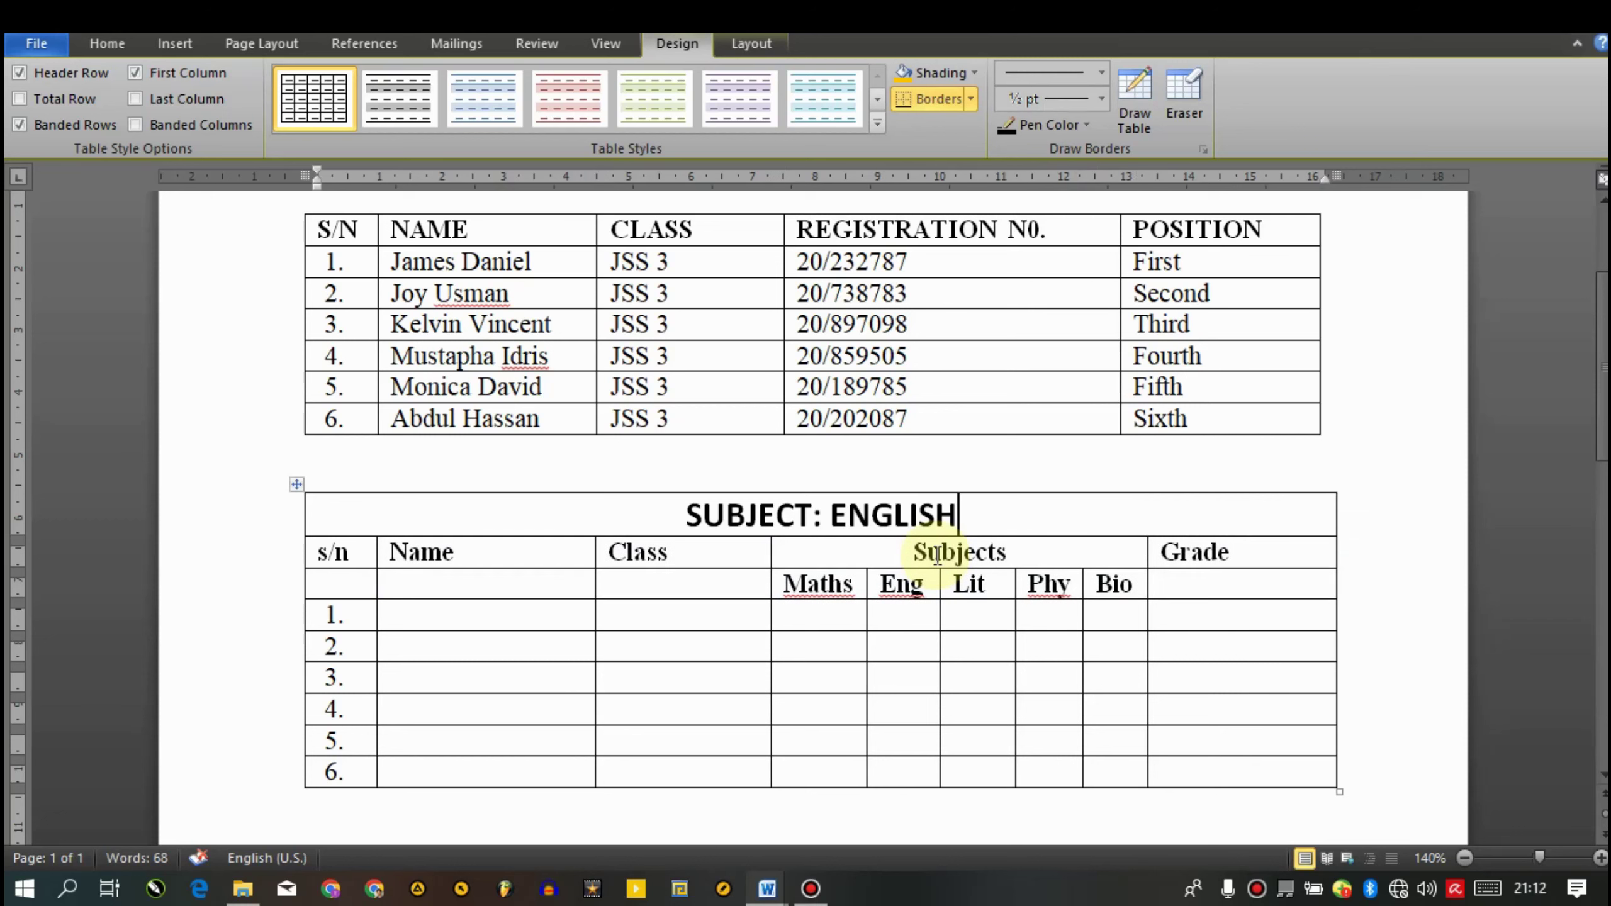
pyautogui.press('Down')
pyautogui.press('Down')
pyautogui.hotkey('shift', 'Up')
pyautogui.hotkey('shift', 'Up')
pyautogui.hotkey('shift', 'Up')
pyautogui.hotkey('shift', 'Down')
pyautogui.hotkey('shift', 'Down')
pyautogui.hotkey('shift', 'Up')
pyautogui.hotkey('shift', 'Down')
pyautogui.hotkey('shift', 'Left')
pyautogui.hotkey('shift', 'Left')
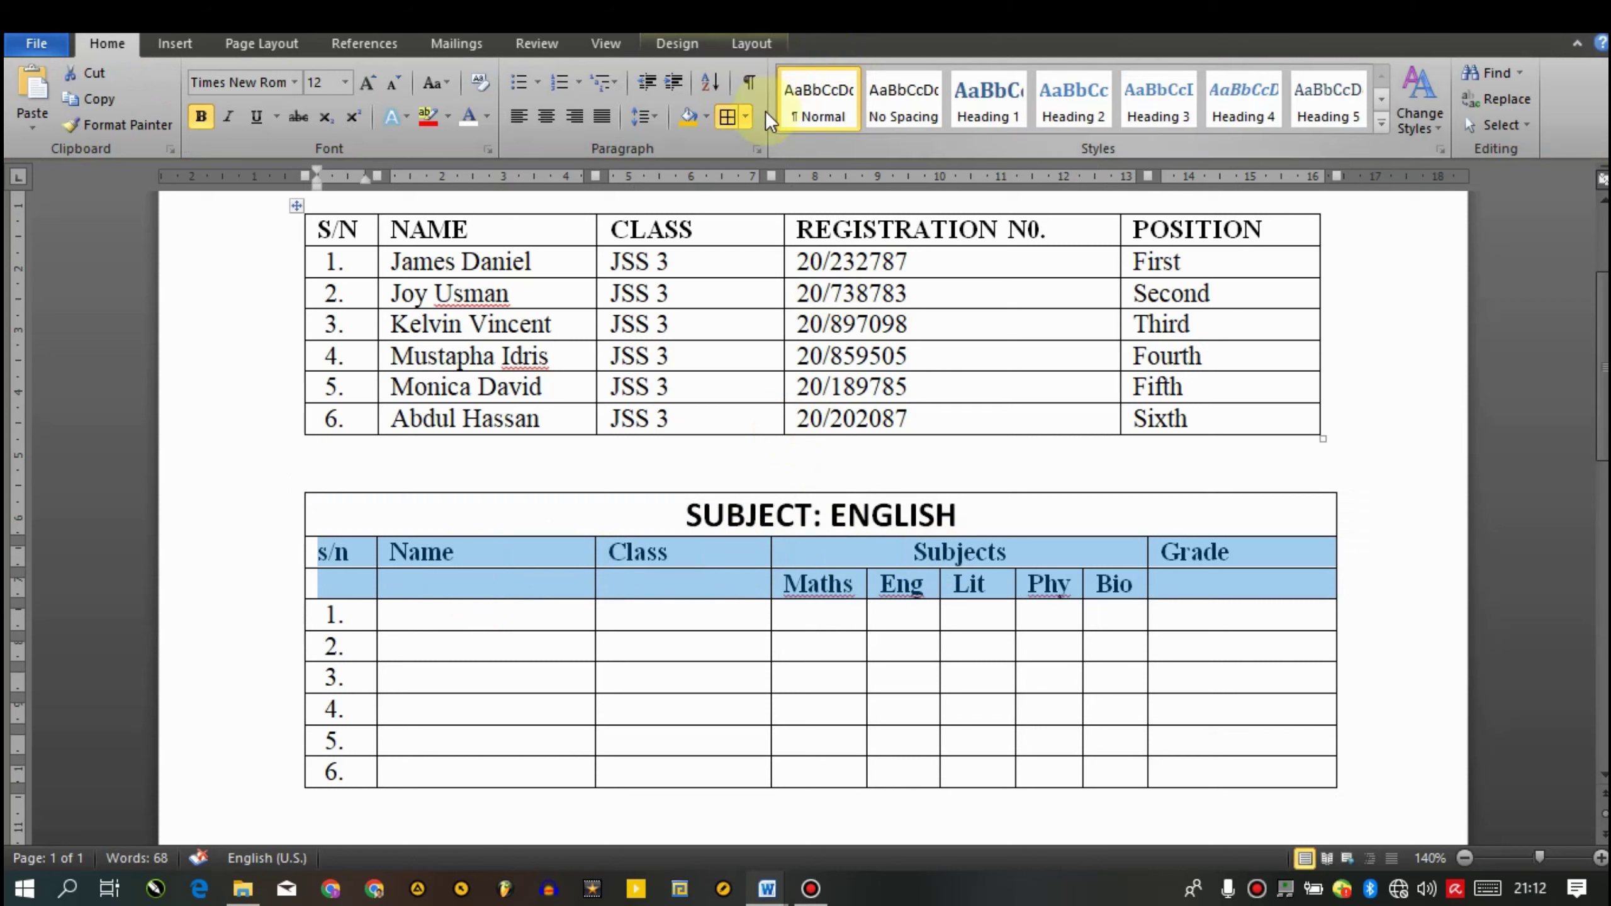
pyautogui.click(747, 117)
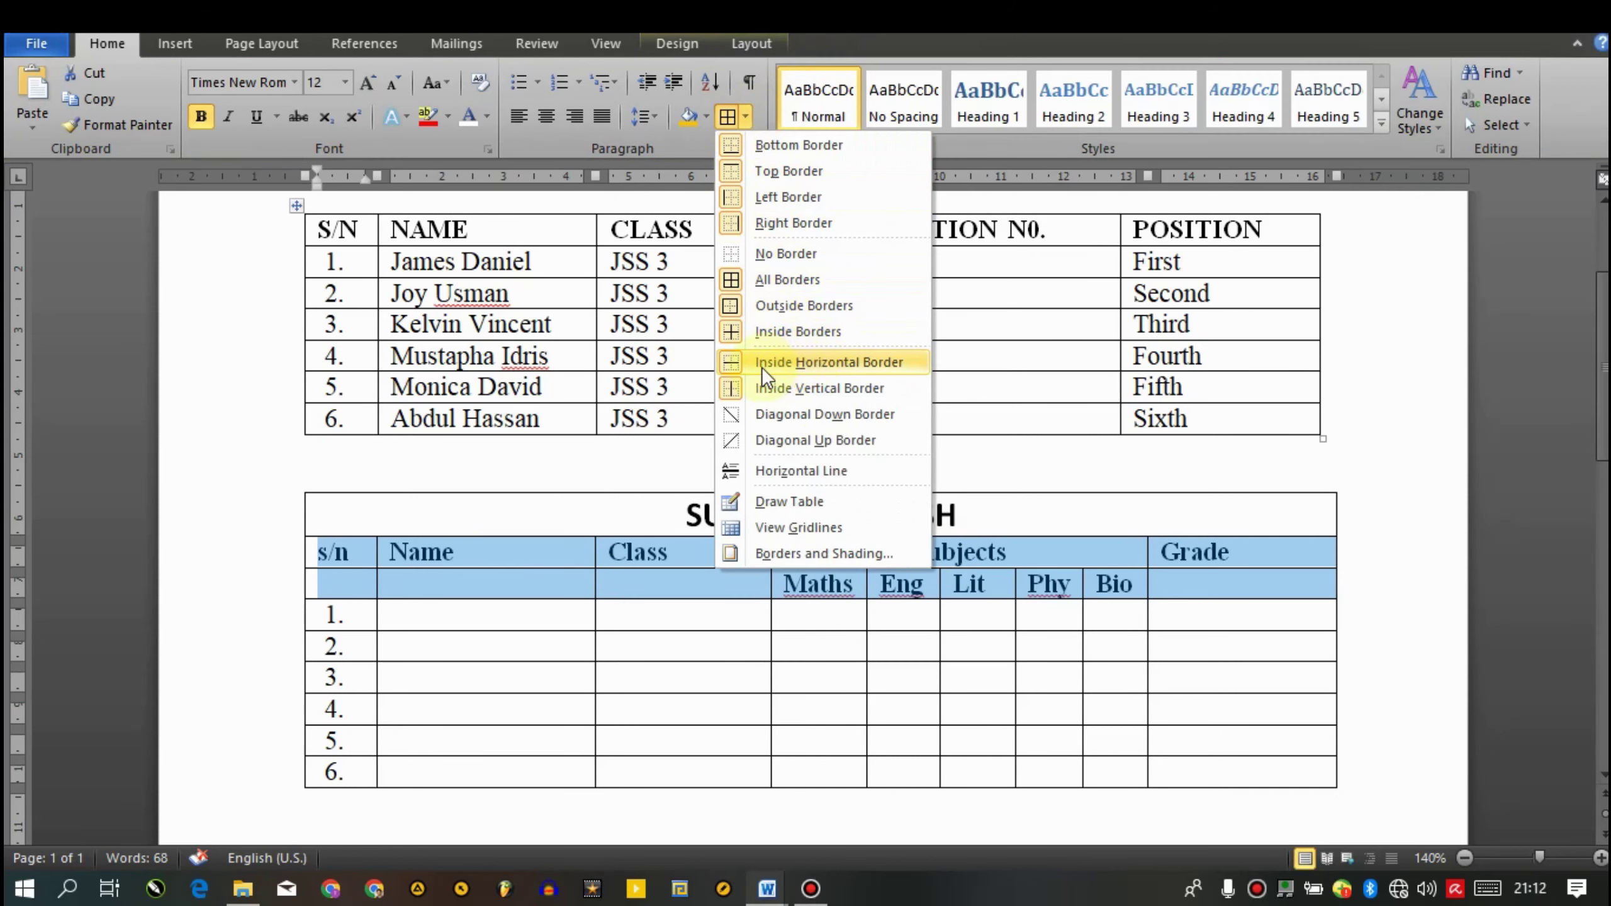
pyautogui.click(800, 365)
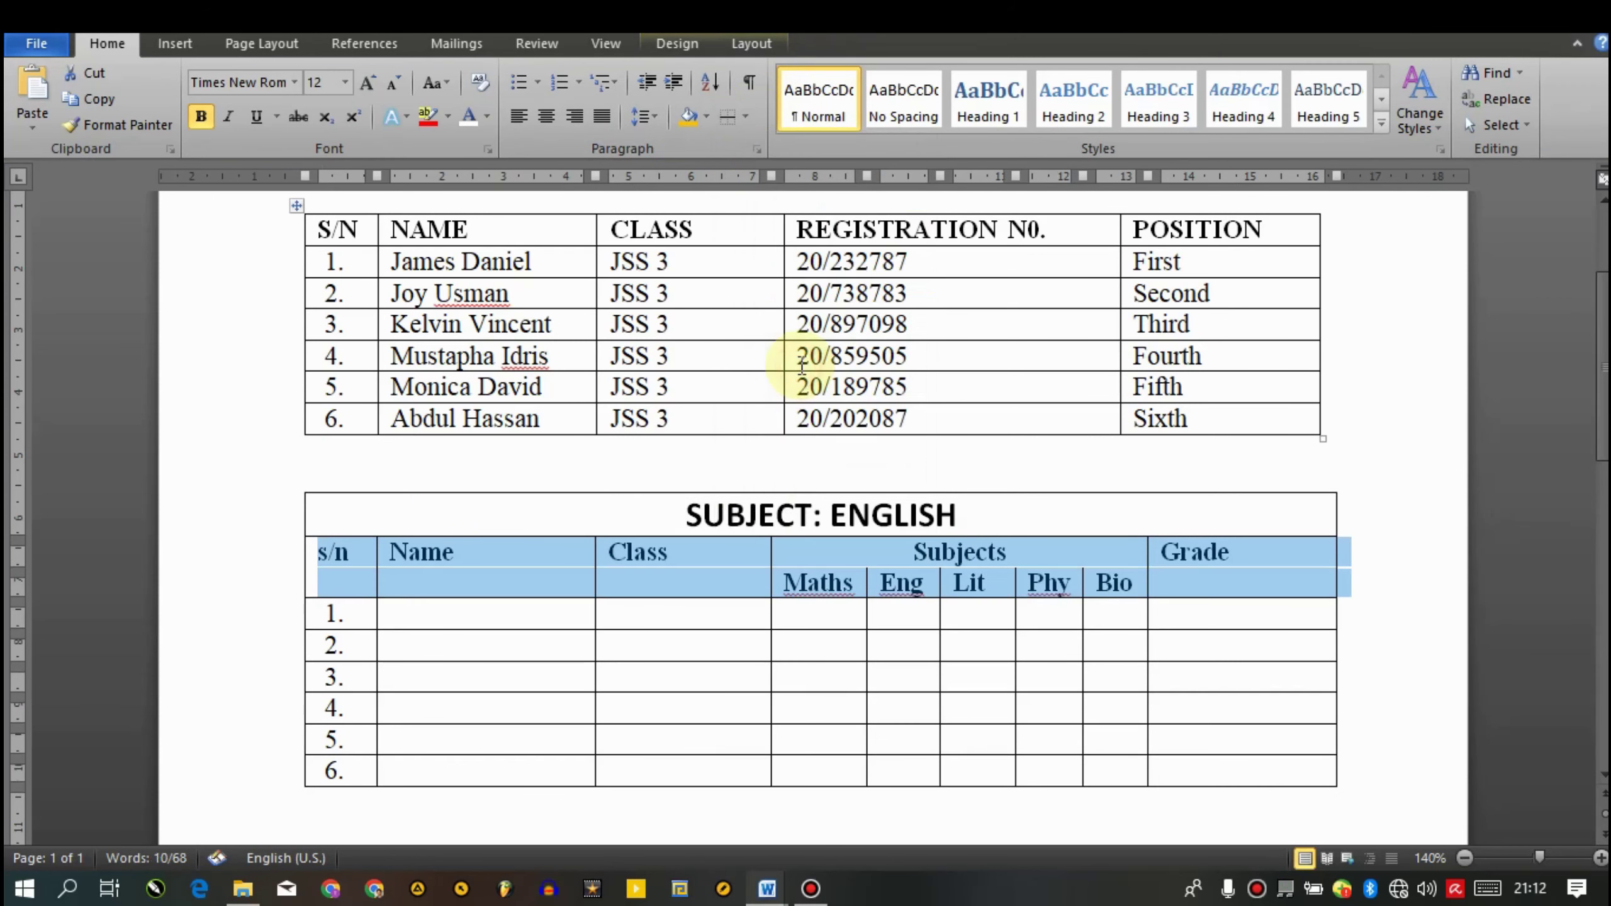
# Check both tables in the print preview and return to the document
pyautogui.click(752, 549)
pyautogui.click(785, 709)
pyautogui.hotkey('ctrl', 'p')
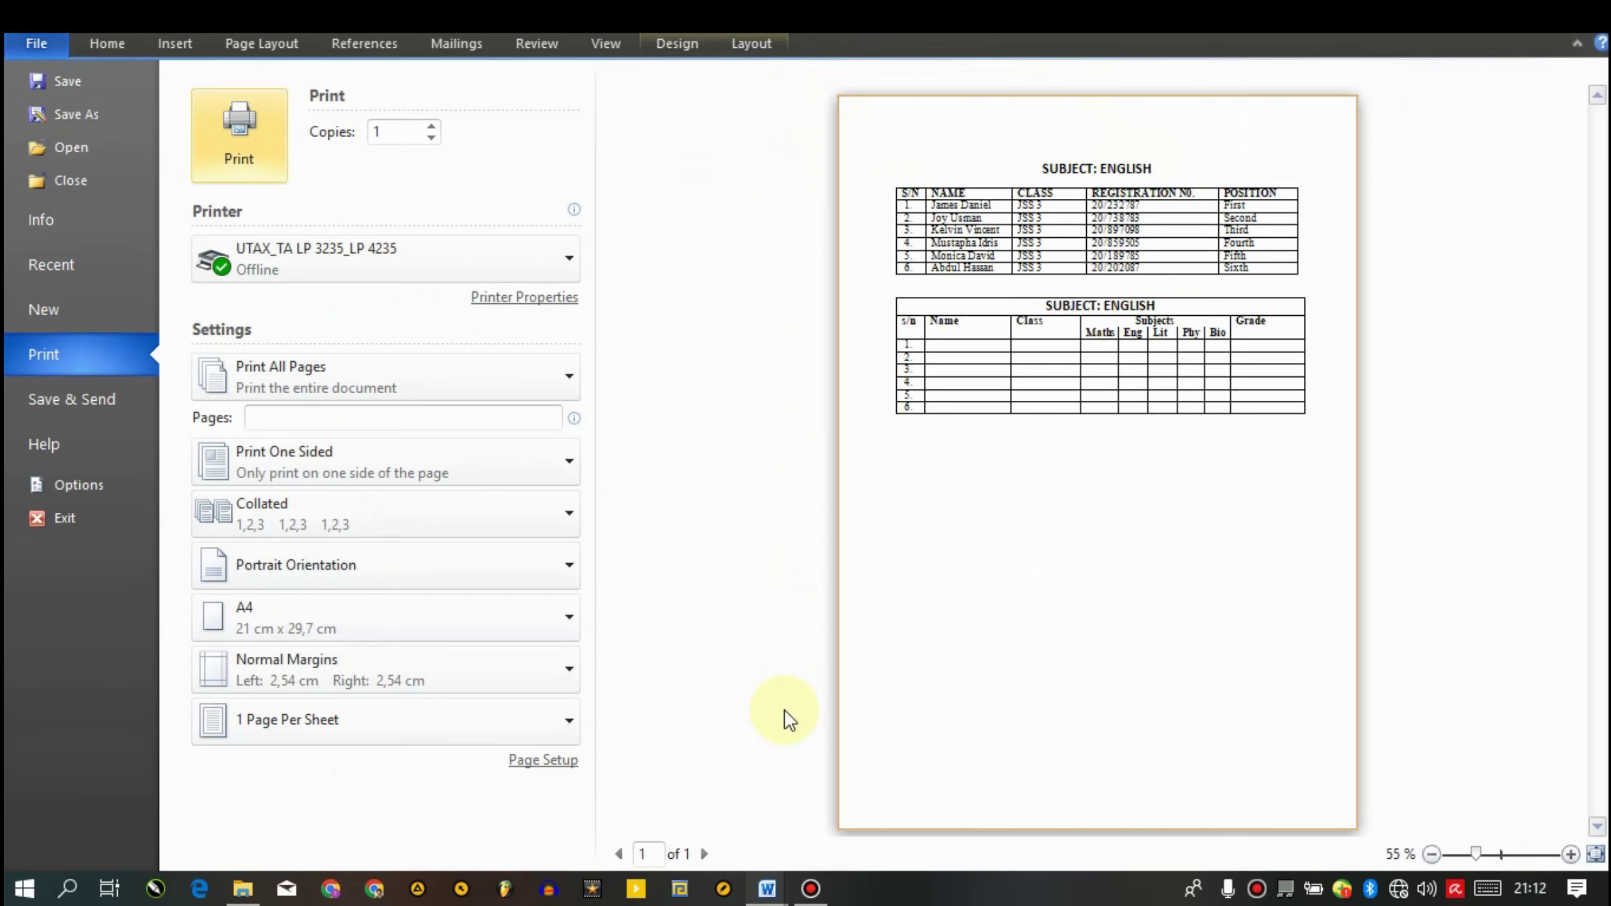
pyautogui.press('Escape')
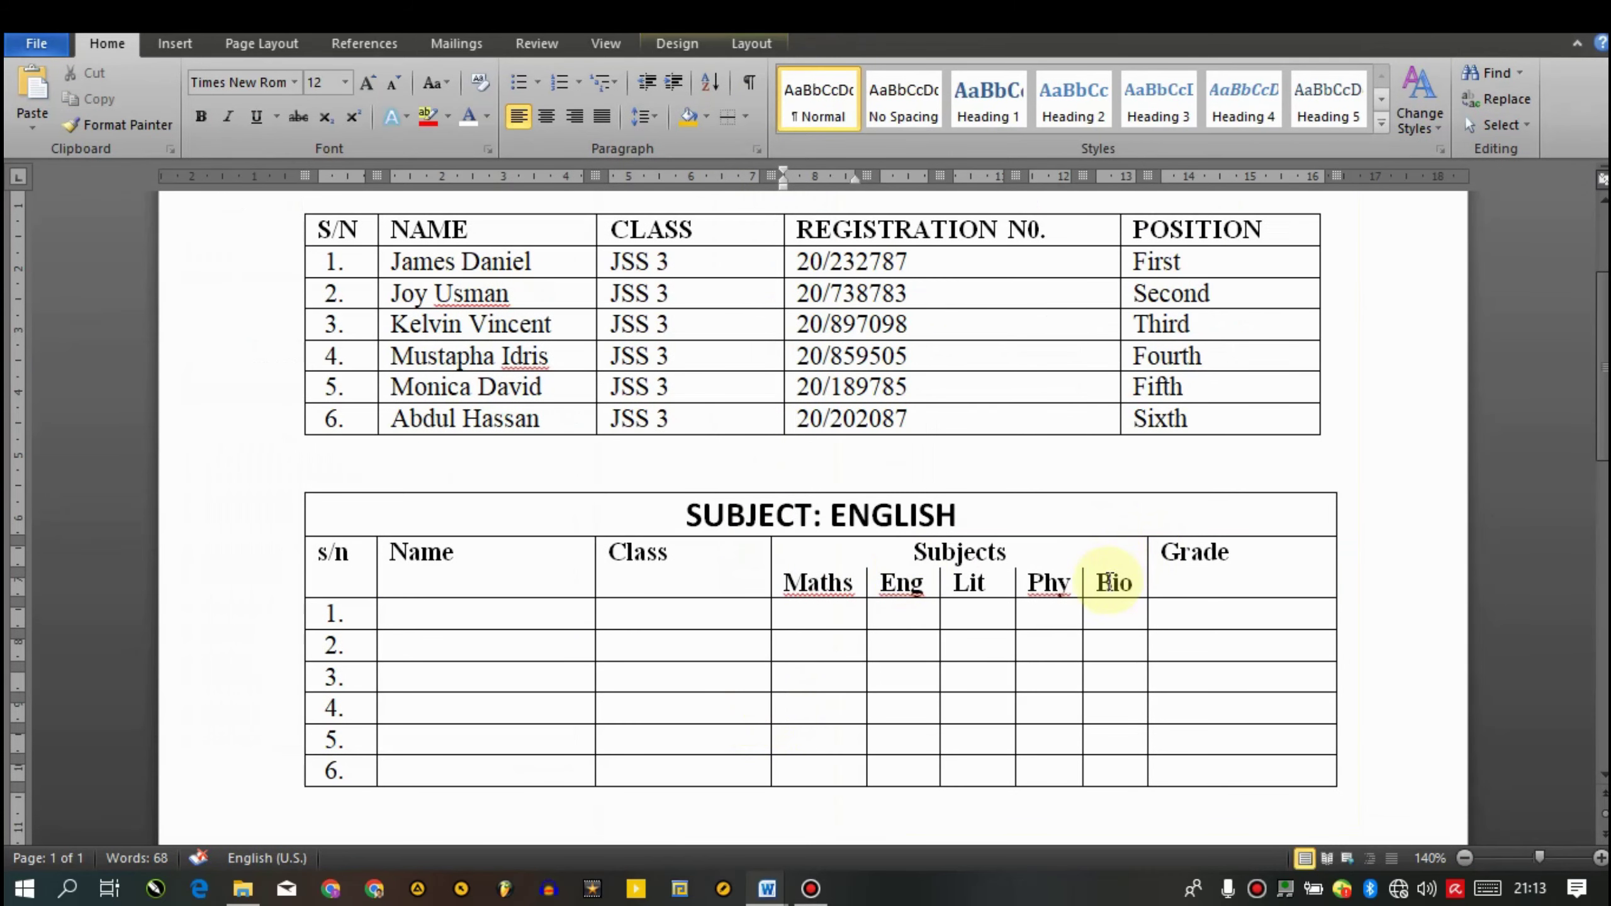
# Add a top border to the Maths, Eng, Lit, Phy and Bio cells to separate them from the Subjects heading
pyautogui.moveTo(1111, 583); pyautogui.dragTo(857, 595)
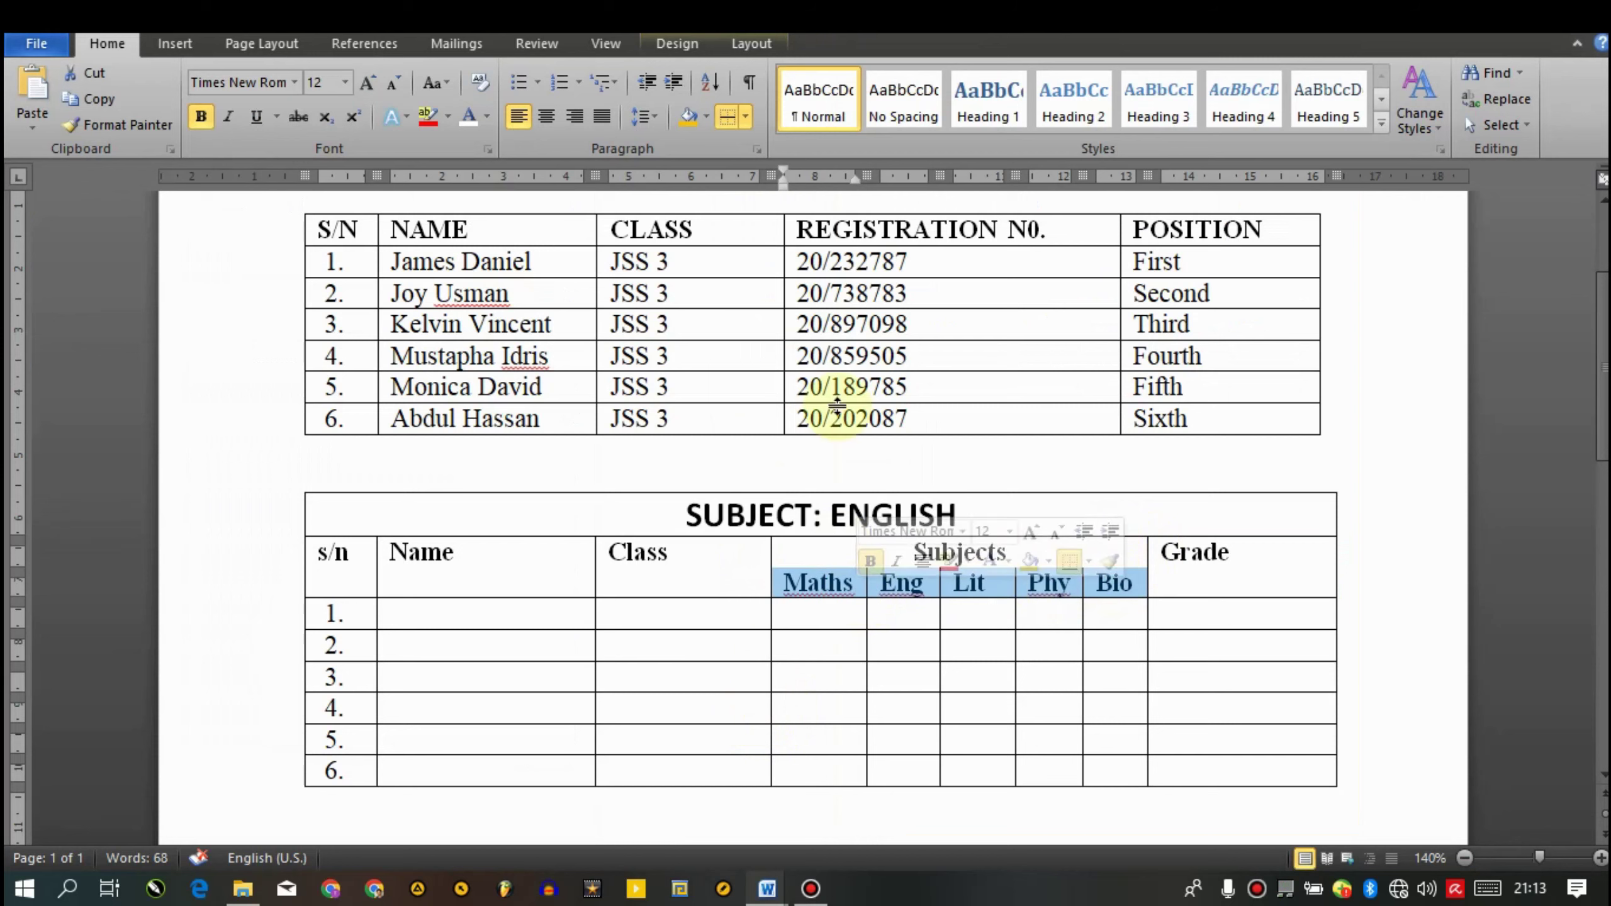
pyautogui.click(746, 117)
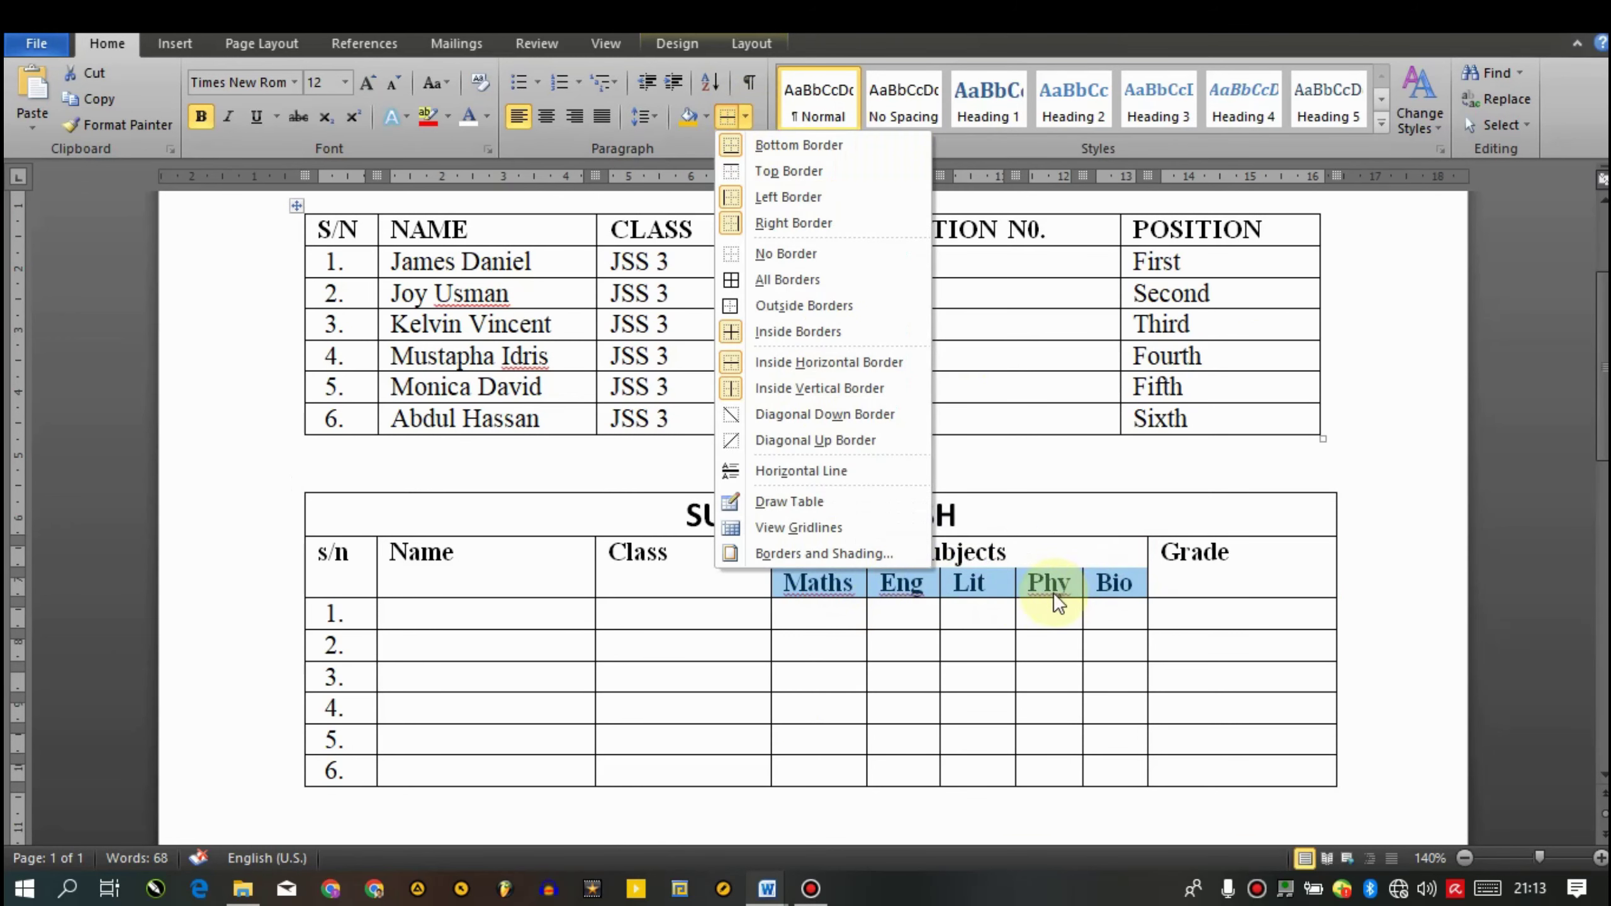
pyautogui.click(775, 174)
pyautogui.click(884, 514)
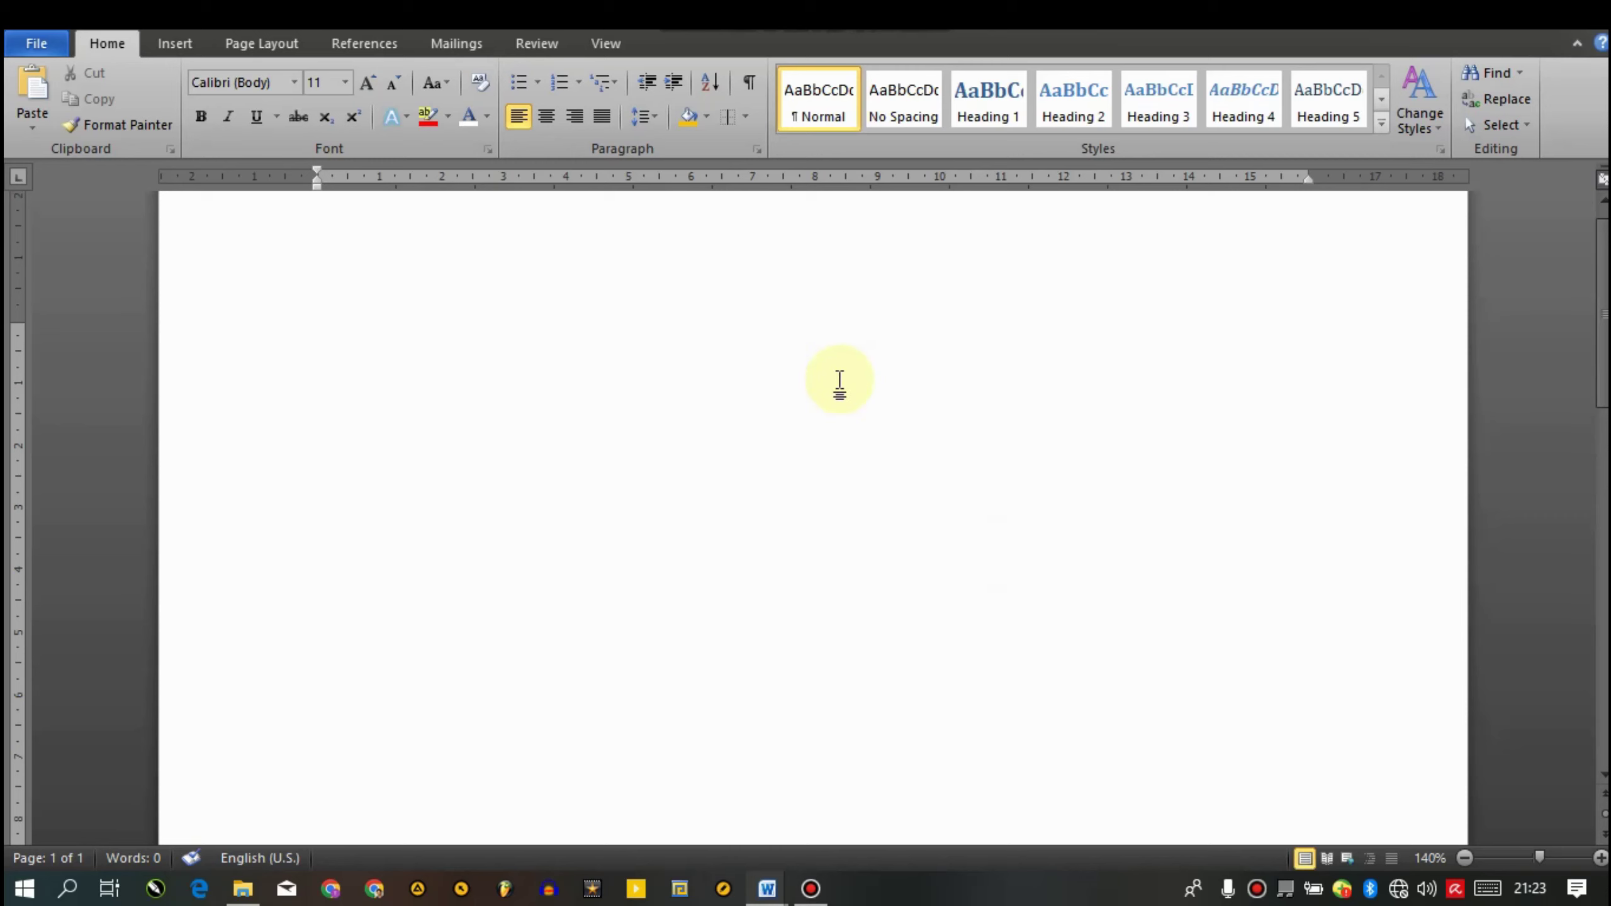
# Insert a page break at the start of the blank document
pyautogui.click(195, 45)
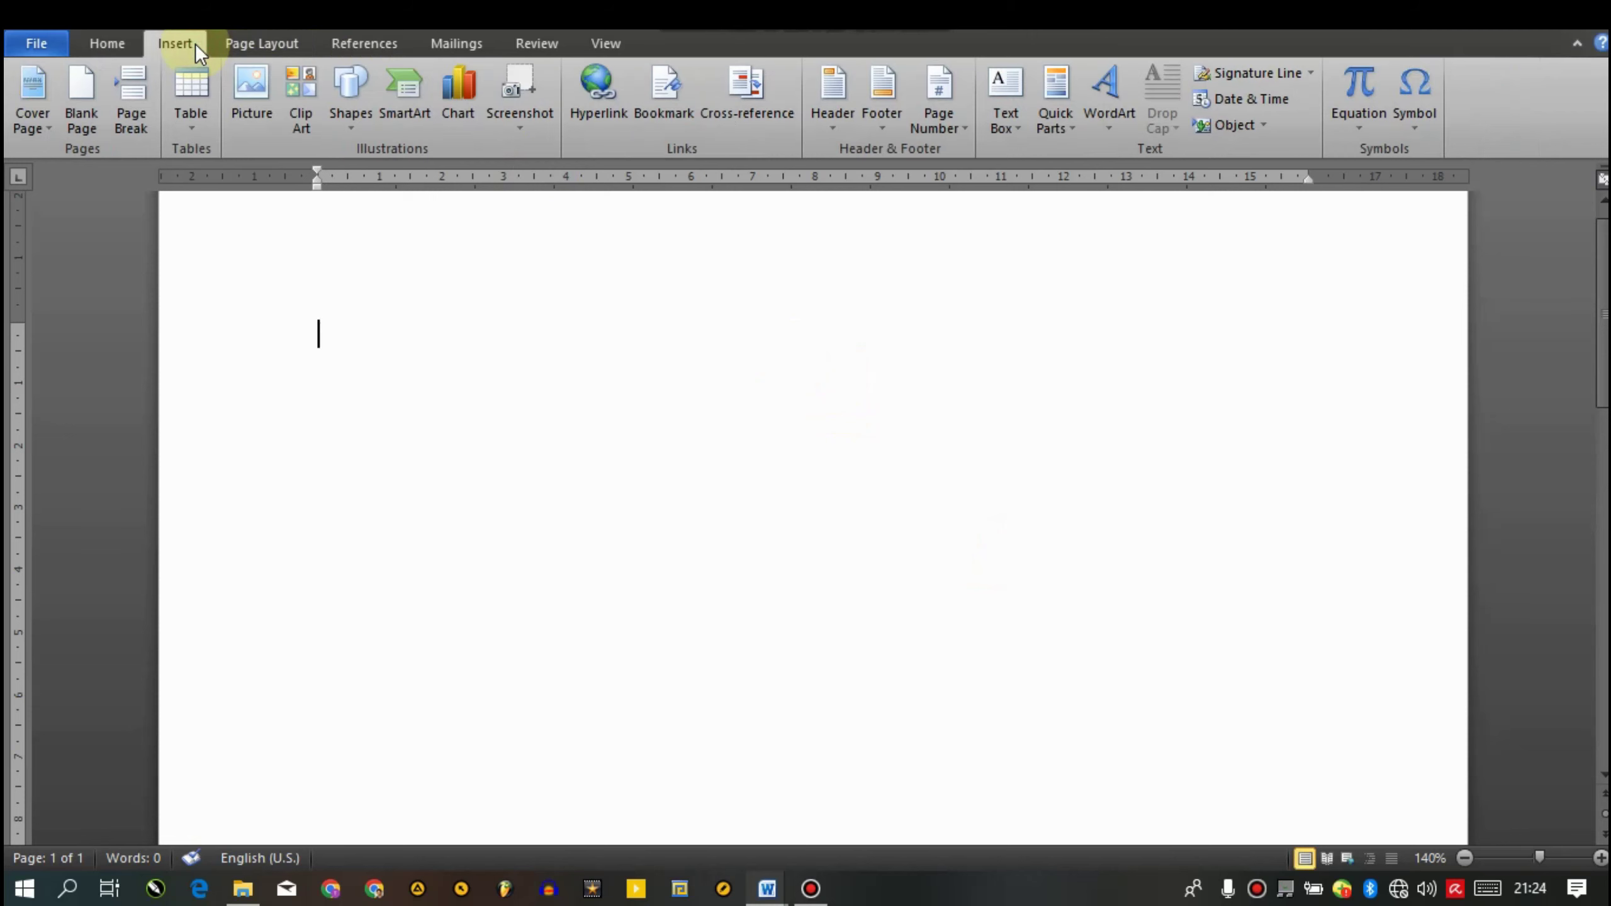
pyautogui.click(132, 115)
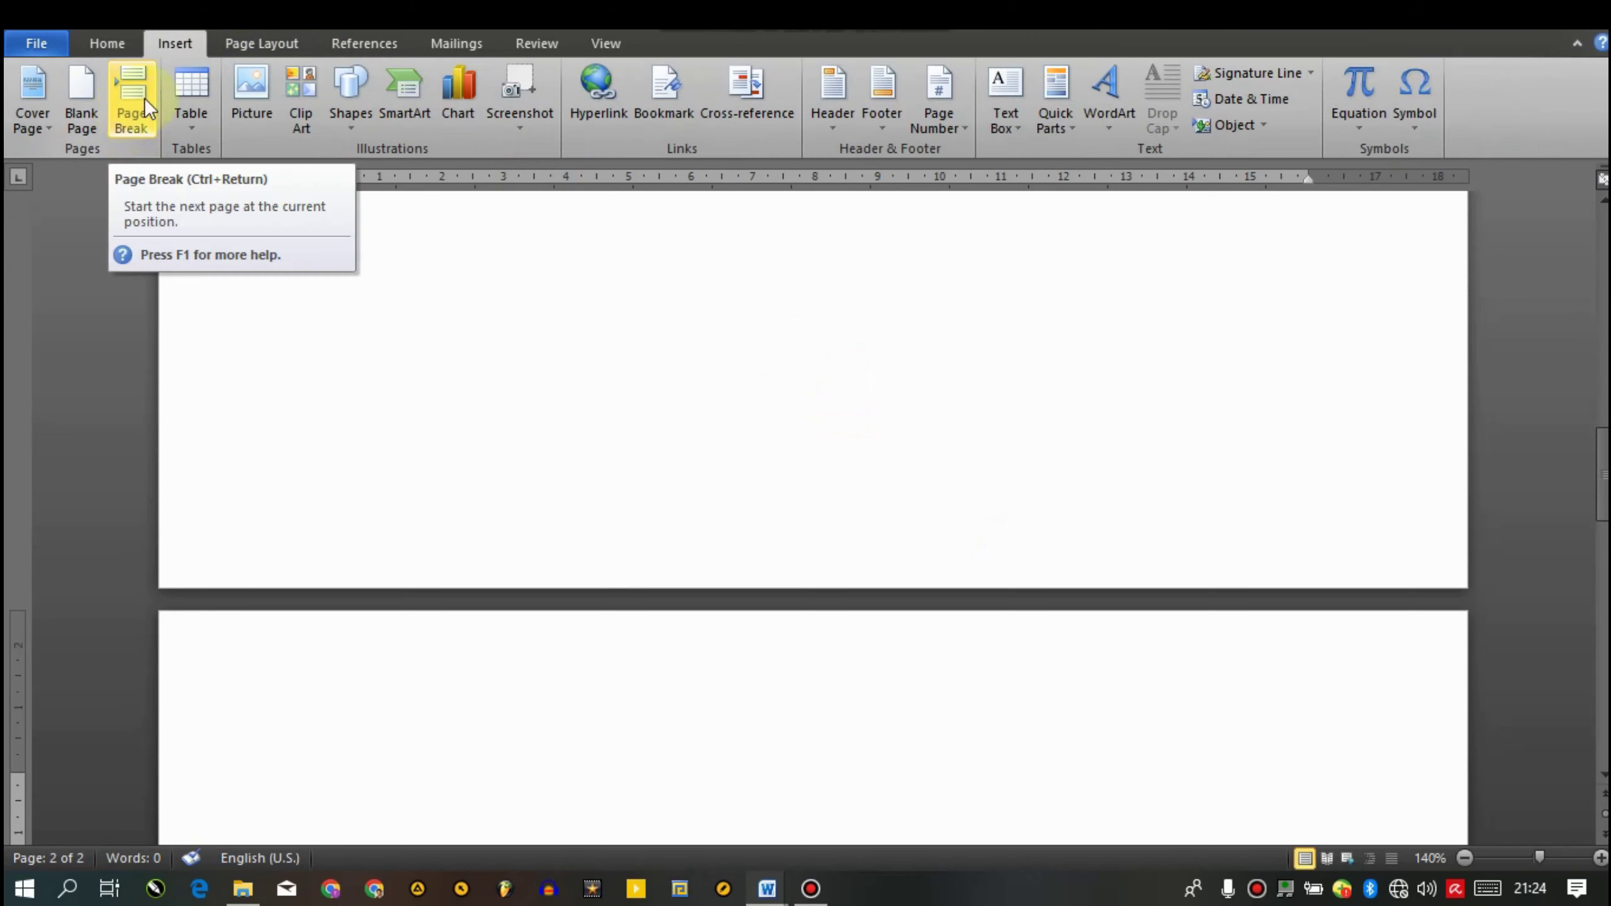